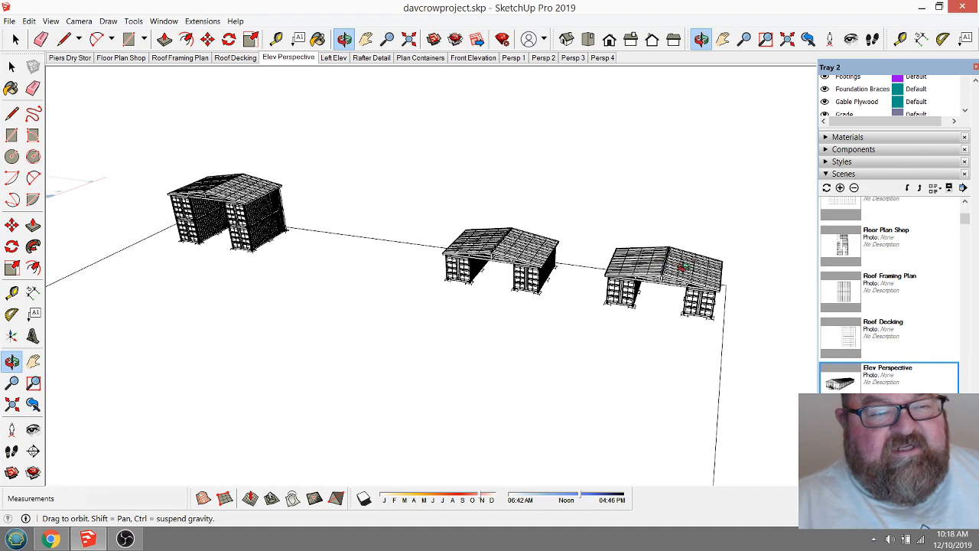
Examine the row of gable-roofed container buildings from several angles, closing in on the two smaller ones
{"action": "left_click_drag", "start_coordinate": [685, 268], "coordinate": [690, 330]}
{"action": "scroll", "coordinate": [688, 281], "scroll_direction": "up", "scroll_amount": 10}
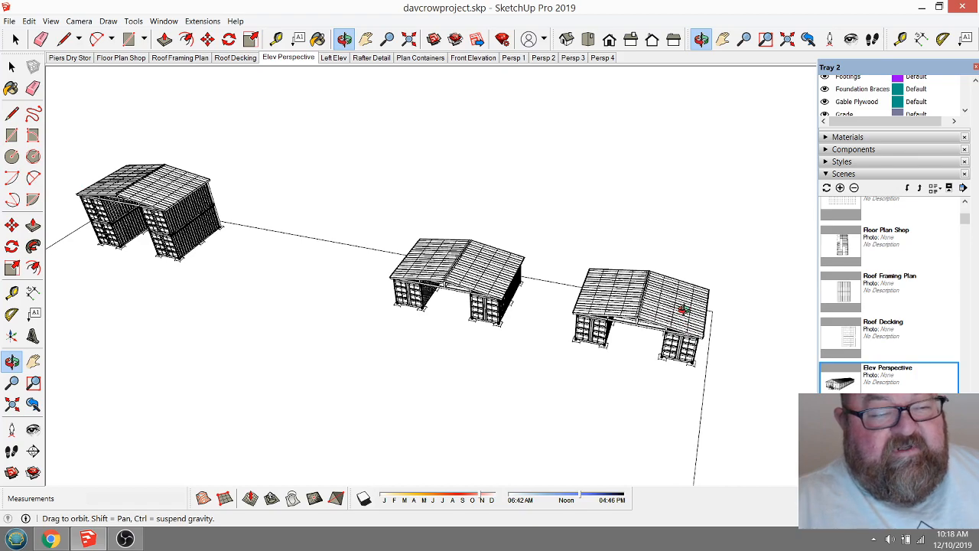
{"action": "mouse_move", "coordinate": [682, 308]}
{"action": "left_mouse_down"}
{"action": "mouse_move", "coordinate": [681, 271]}
{"action": "mouse_move", "coordinate": [674, 305]}
{"action": "left_mouse_up"}
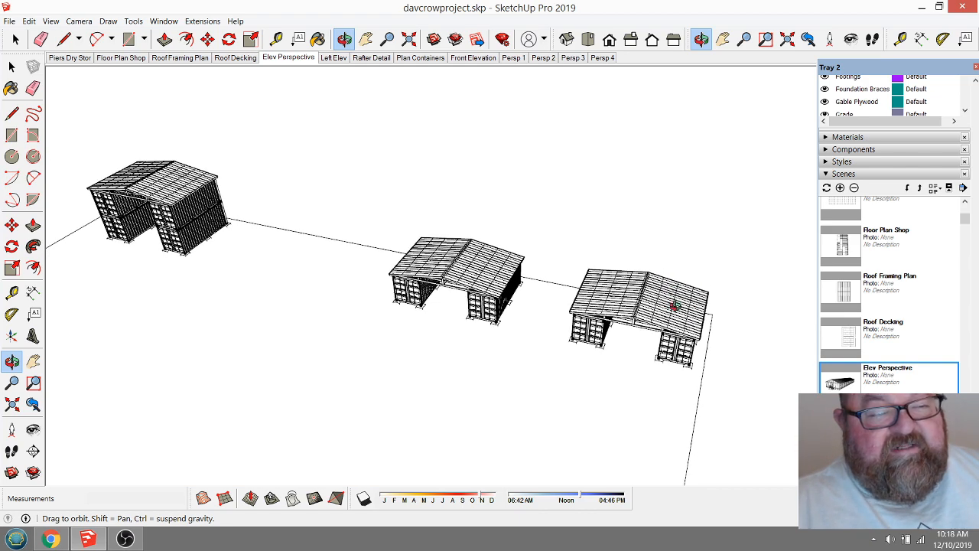
{"action": "scroll", "coordinate": [694, 328], "scroll_direction": "up", "scroll_amount": 4}
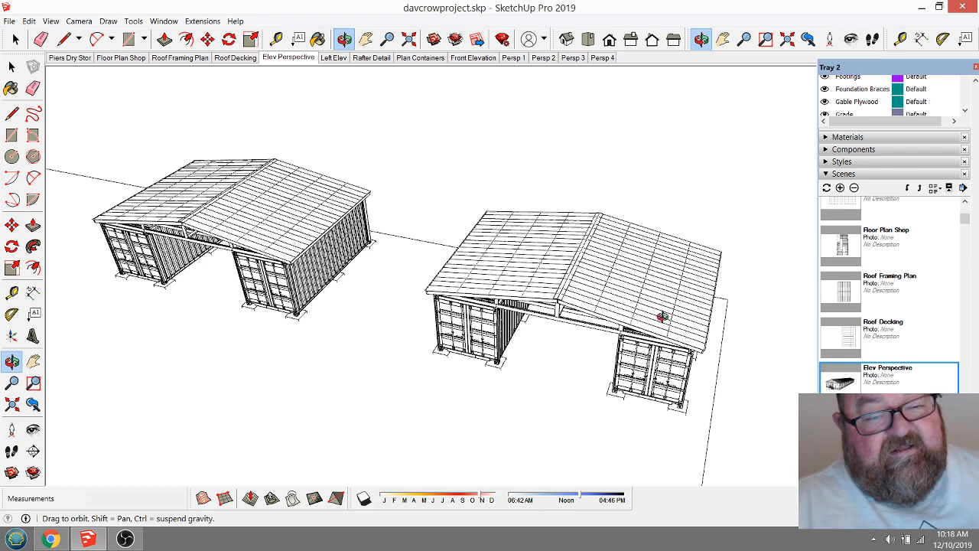
{"action": "left_click_drag", "start_coordinate": [662, 316], "coordinate": [668, 261]}
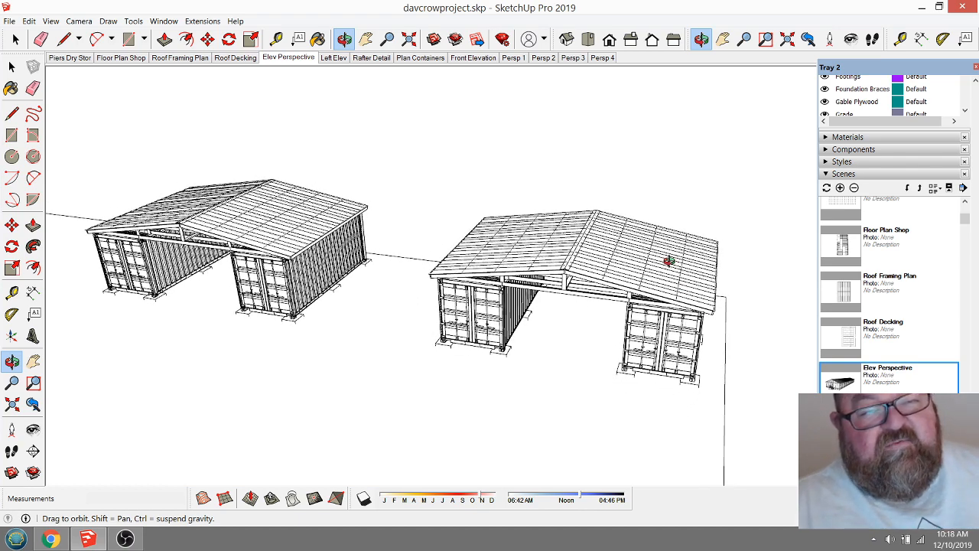
{"action": "left_click_drag", "start_coordinate": [669, 260], "coordinate": [663, 297]}
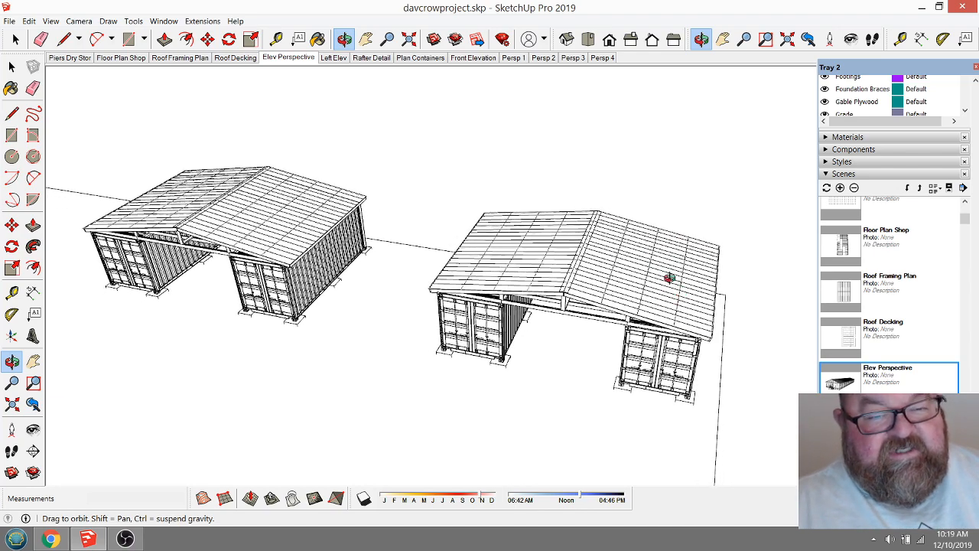
{"action": "left_click_drag", "start_coordinate": [663, 281], "coordinate": [652, 254]}
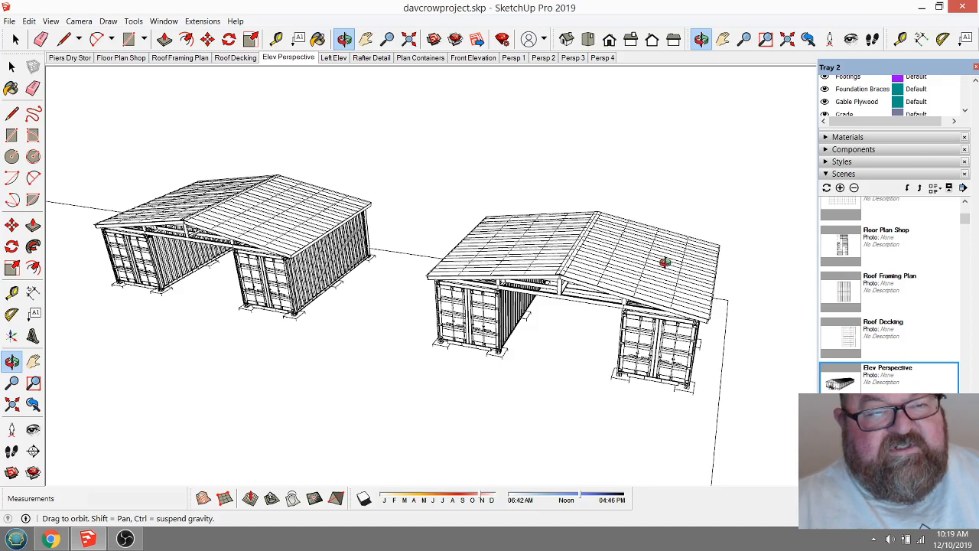
{"action": "left_click_drag", "start_coordinate": [645, 278], "coordinate": [671, 256]}
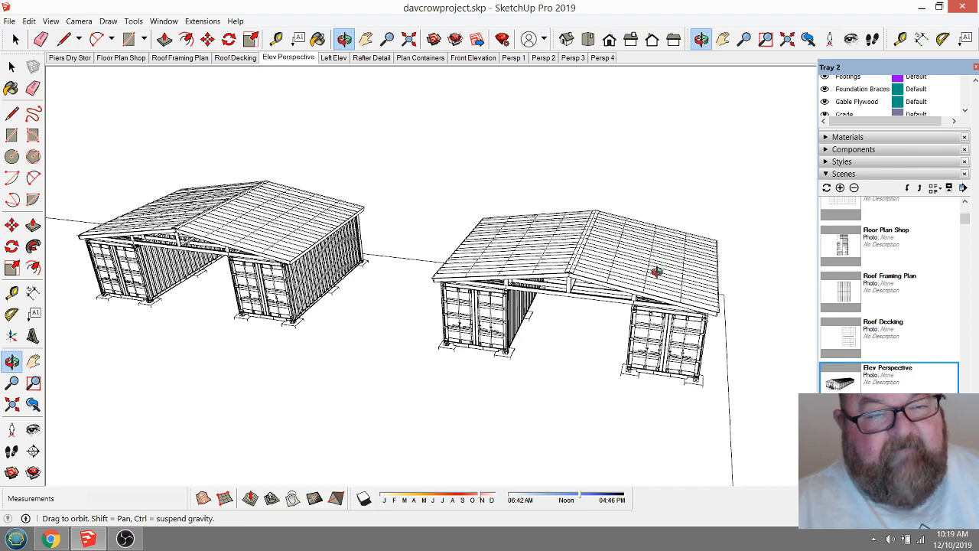
Hide the Roof Metal Roofing and Roof Decking layers to expose the roof framing
{"action": "scroll", "coordinate": [656, 271], "scroll_direction": "up", "scroll_amount": 6}
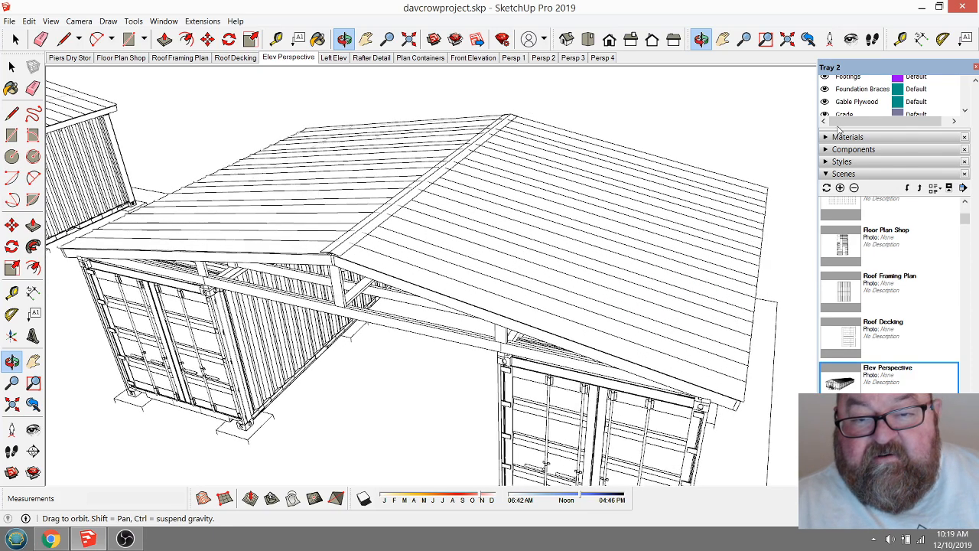
{"action": "scroll", "coordinate": [842, 111], "scroll_direction": "up", "scroll_amount": 3}
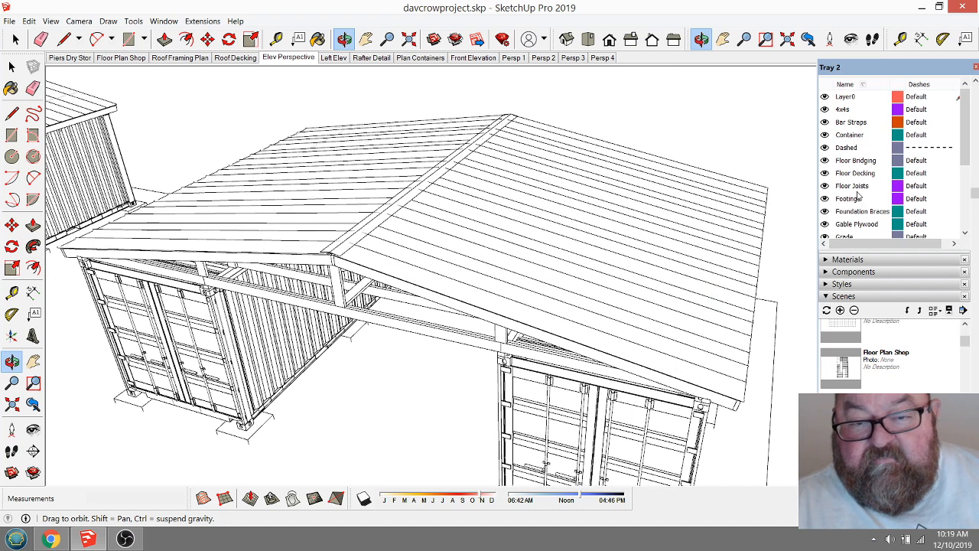
{"action": "scroll", "coordinate": [856, 195], "scroll_direction": "down", "scroll_amount": 5}
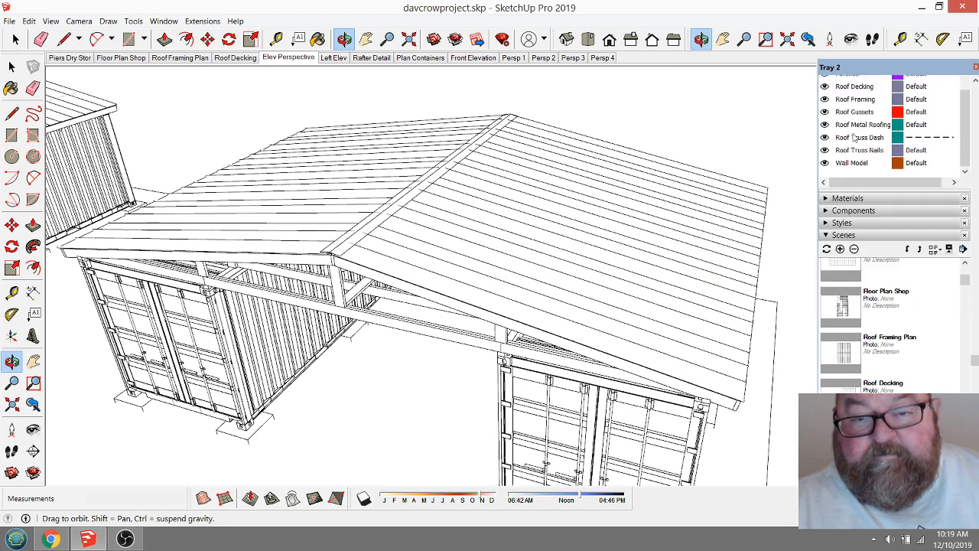
{"action": "left_click", "coordinate": [825, 125]}
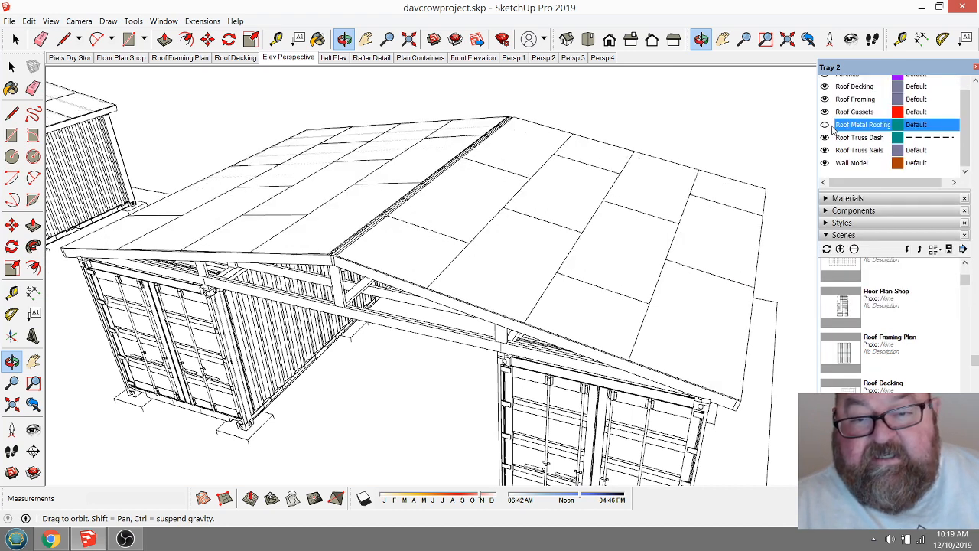
{"action": "left_click", "coordinate": [825, 86]}
Inspect the exposed roof trusses of the end building from above and from the container's side
{"action": "left_click_drag", "start_coordinate": [676, 218], "coordinate": [669, 239]}
{"action": "left_click_drag", "start_coordinate": [695, 363], "coordinate": [657, 329]}
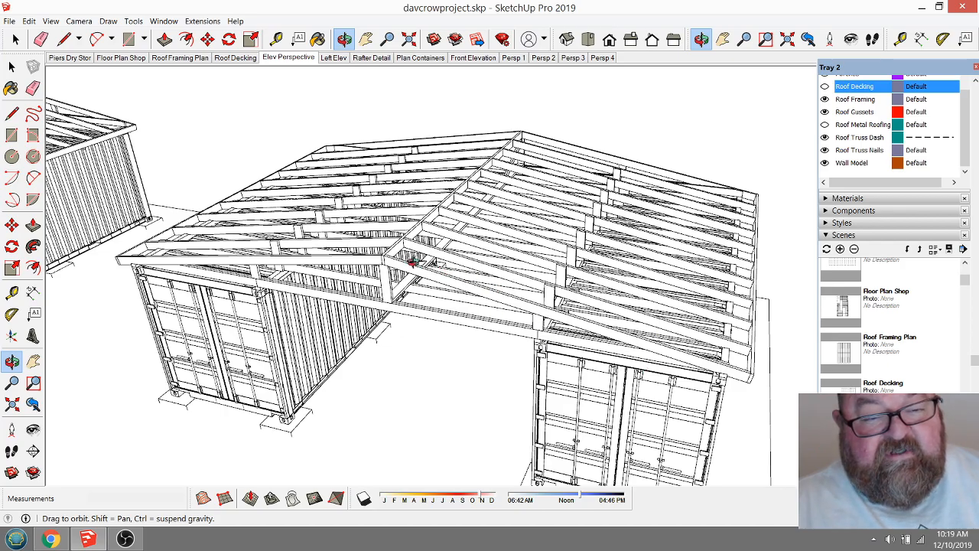
{"action": "left_click_drag", "start_coordinate": [512, 298], "coordinate": [590, 329]}
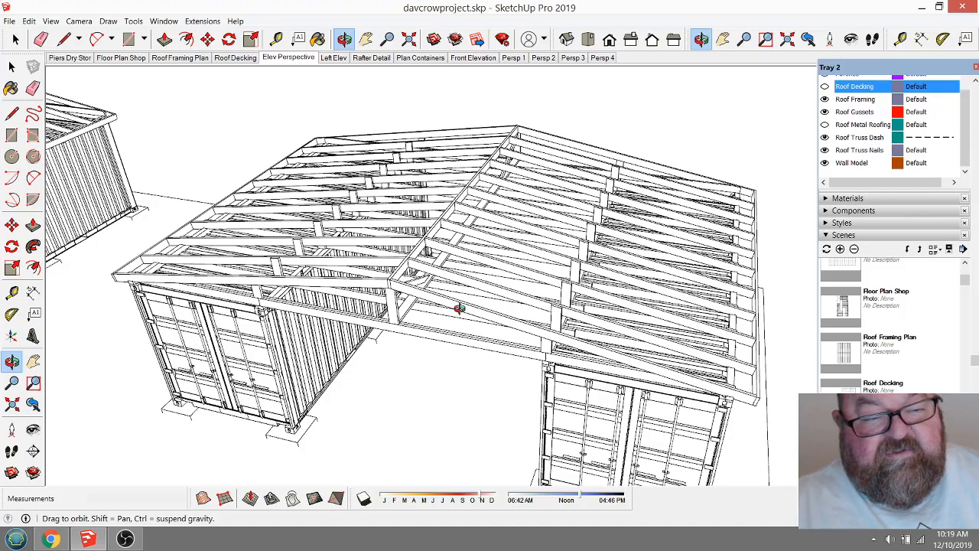
{"action": "left_click_drag", "start_coordinate": [651, 377], "coordinate": [670, 339]}
{"action": "left_click_drag", "start_coordinate": [603, 368], "coordinate": [475, 347]}
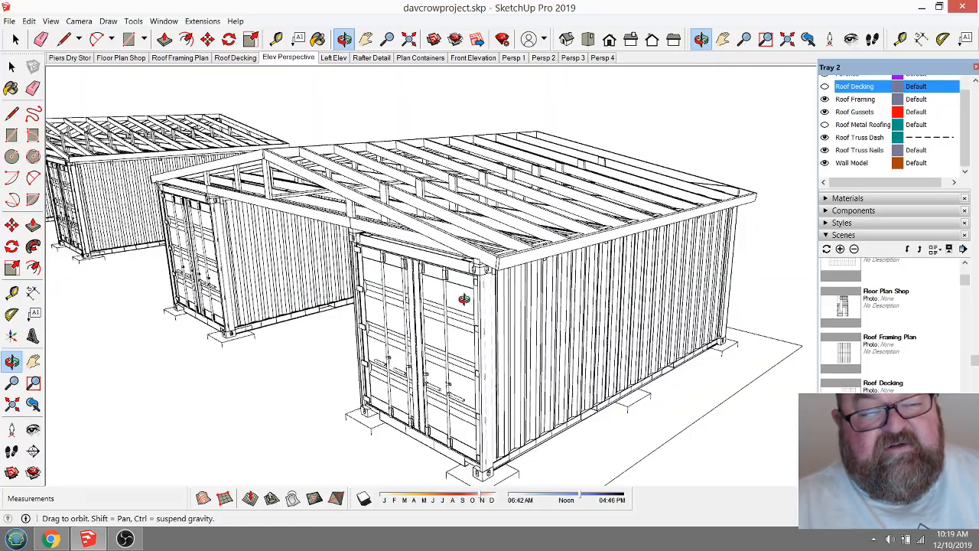
{"action": "left_click_drag", "start_coordinate": [456, 299], "coordinate": [627, 374]}
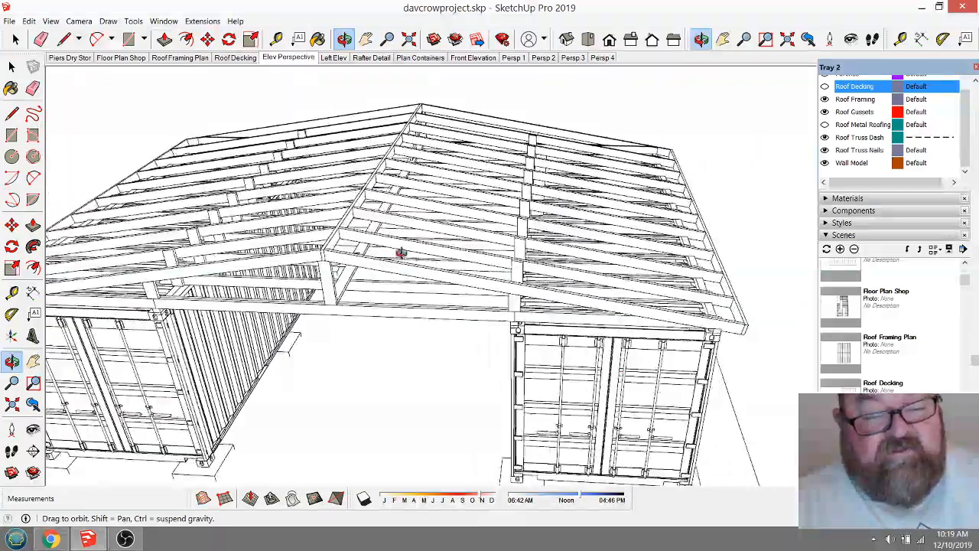
Measure the depth of the front gable rafter near the ridge
{"action": "scroll", "coordinate": [400, 254], "scroll_direction": "up", "scroll_amount": 10}
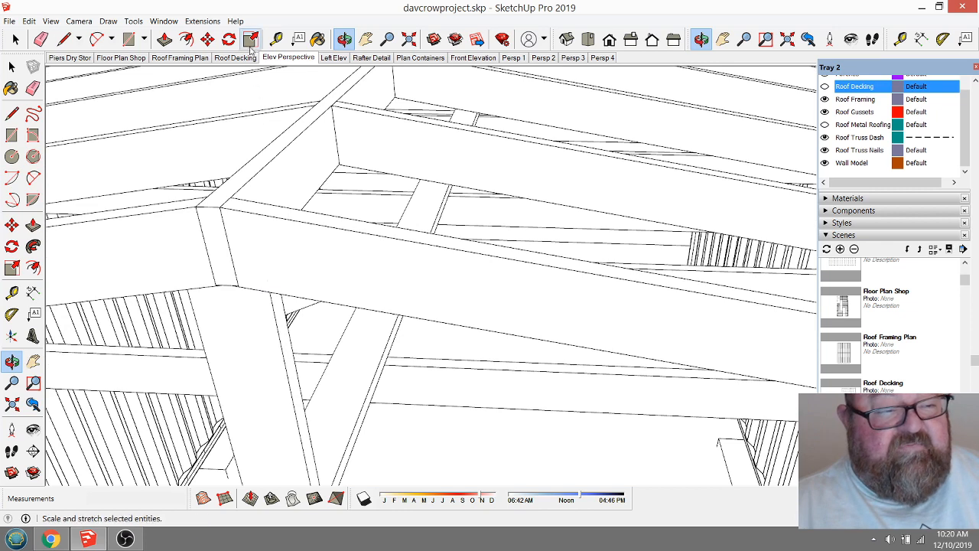
{"action": "left_click", "coordinate": [276, 39]}
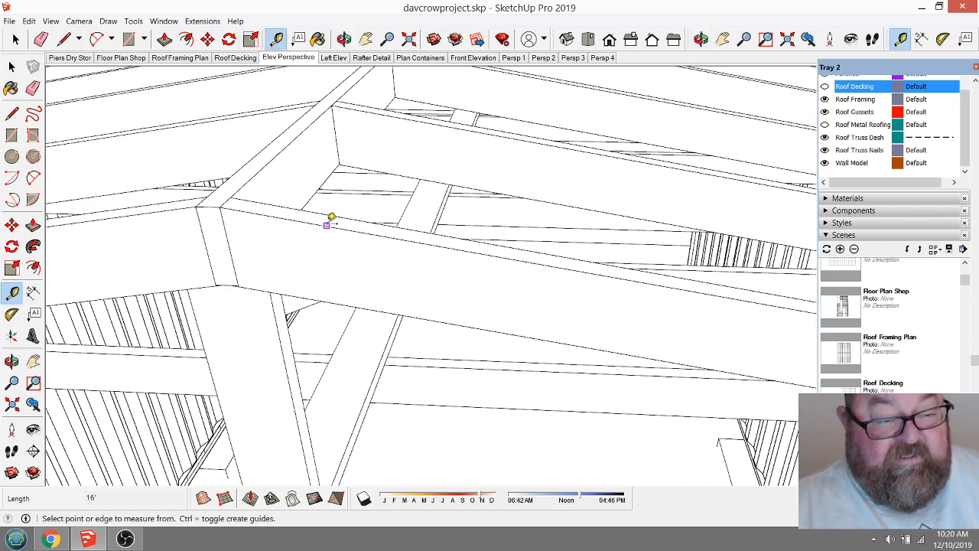
{"action": "left_click", "coordinate": [326, 225]}
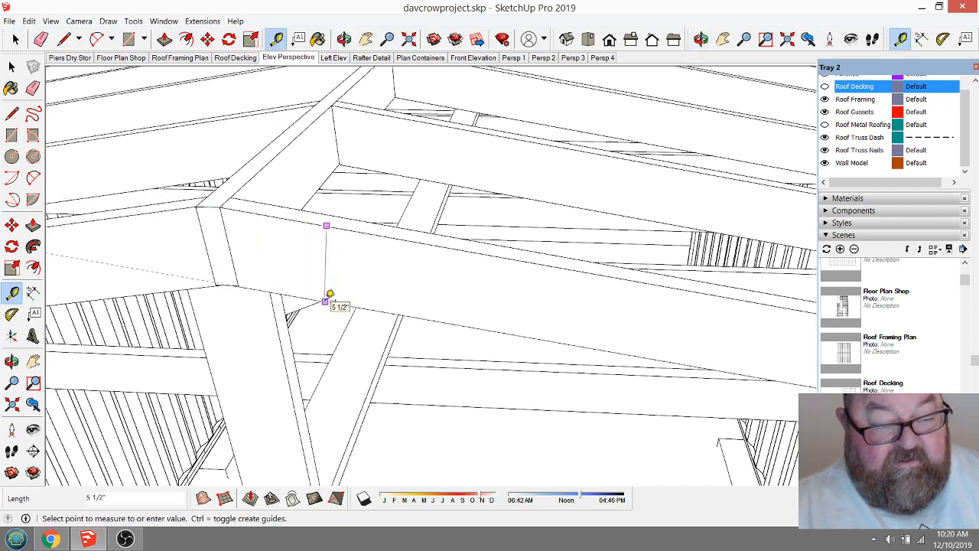
{"action": "left_click", "coordinate": [327, 300]}
Measure the length of the front gable rafter along its top edge, from the ridge to the eave end
{"action": "left_click", "coordinate": [221, 205]}
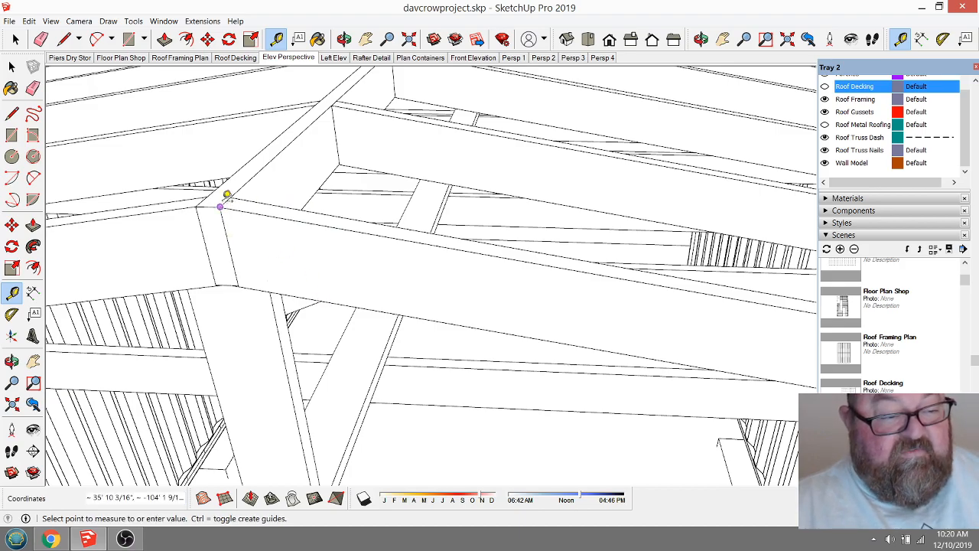
{"action": "scroll", "coordinate": [183, 222], "scroll_direction": "down", "scroll_amount": 5}
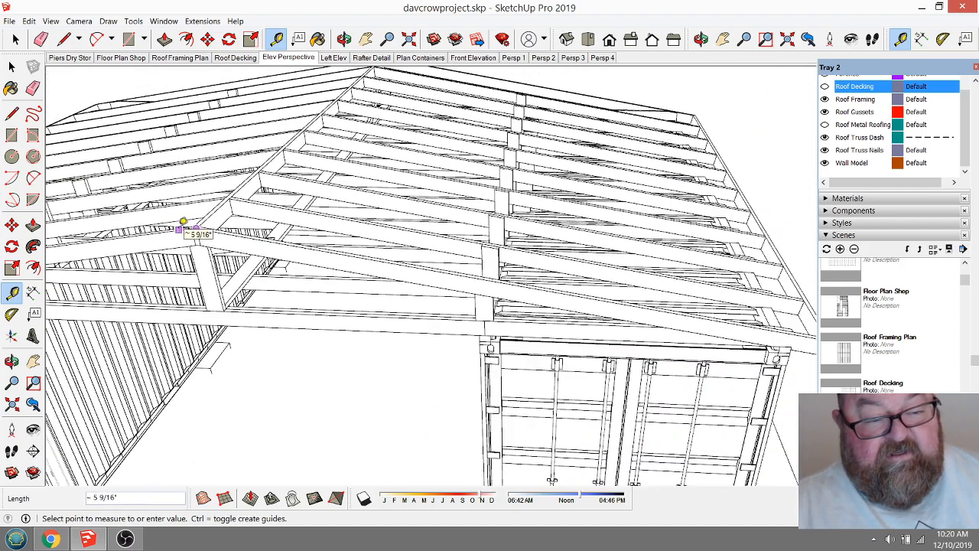
{"action": "scroll", "coordinate": [183, 222], "scroll_direction": "down", "scroll_amount": 2}
{"action": "scroll", "coordinate": [570, 301], "scroll_direction": "up", "scroll_amount": 6}
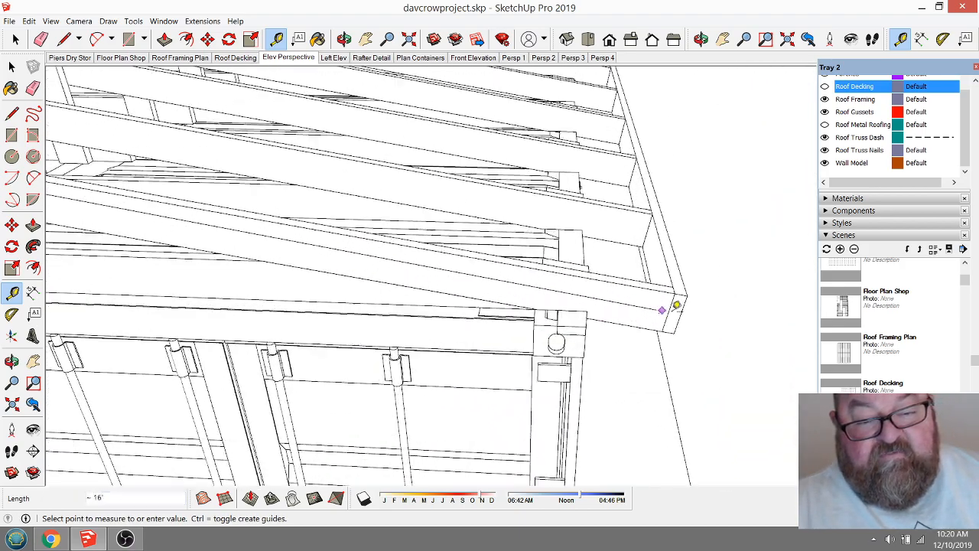
{"action": "scroll", "coordinate": [677, 305], "scroll_direction": "up", "scroll_amount": 3}
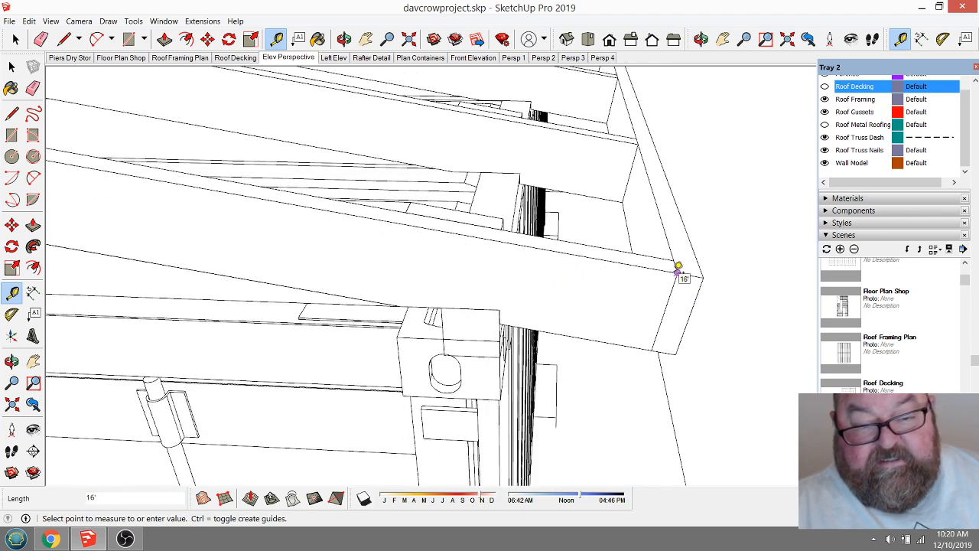
{"action": "left_click", "coordinate": [676, 272]}
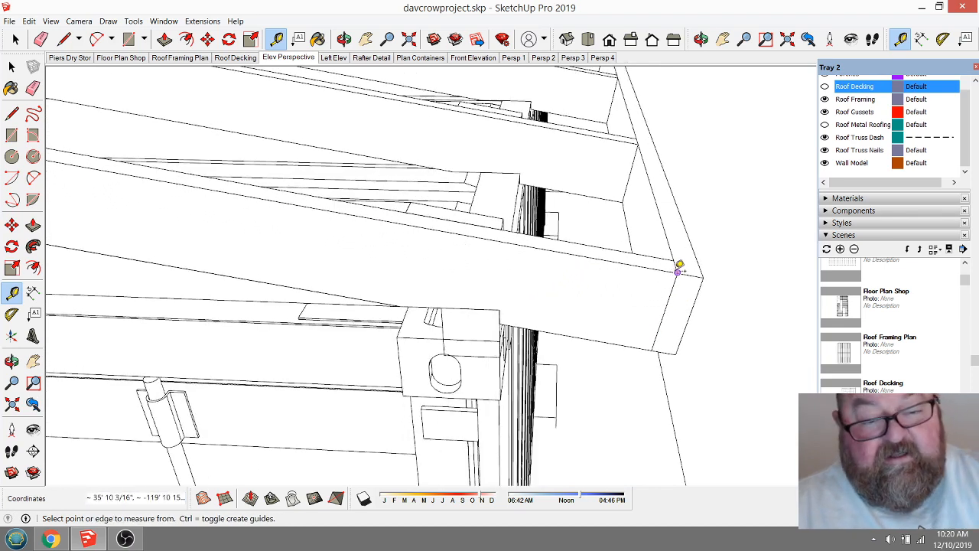
{"action": "scroll", "coordinate": [677, 272], "scroll_direction": "down", "scroll_amount": 2}
{"action": "left_click", "coordinate": [677, 273]}
{"action": "scroll", "coordinate": [666, 306], "scroll_direction": "down", "scroll_amount": 1}
{"action": "scroll", "coordinate": [692, 304], "scroll_direction": "down", "scroll_amount": 7}
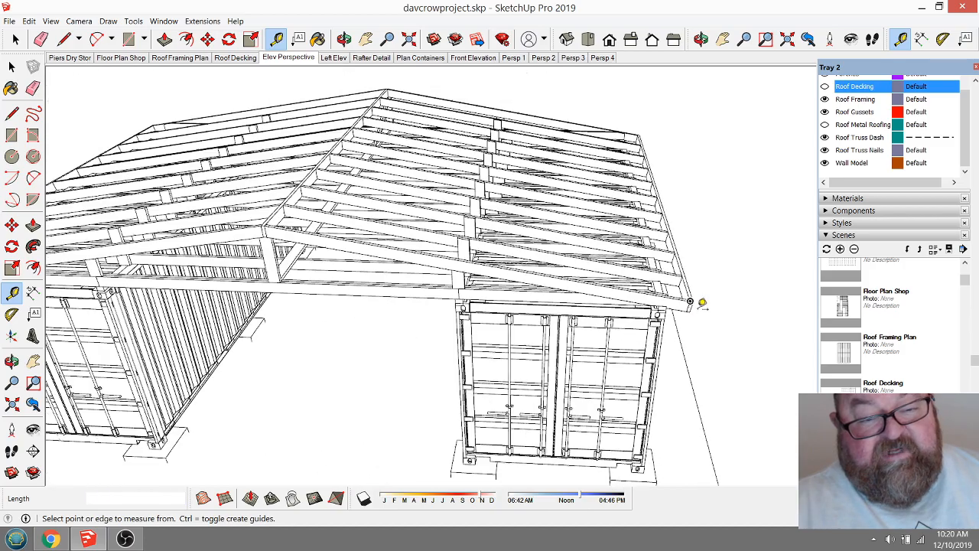
{"action": "scroll", "coordinate": [422, 266], "scroll_direction": "up", "scroll_amount": 5}
{"action": "scroll", "coordinate": [363, 252], "scroll_direction": "down", "scroll_amount": 6}
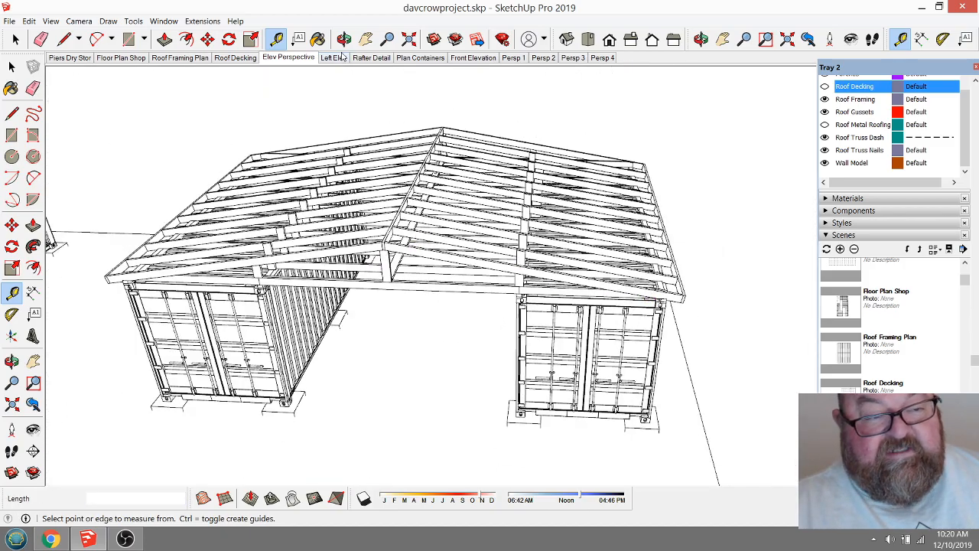
Examine the truss members spanning between the two containers from the gable end and from above
{"action": "middle_click_drag", "start_coordinate": [464, 190], "coordinate": [556, 207]}
{"action": "scroll", "coordinate": [556, 207], "scroll_direction": "up", "scroll_amount": 3}
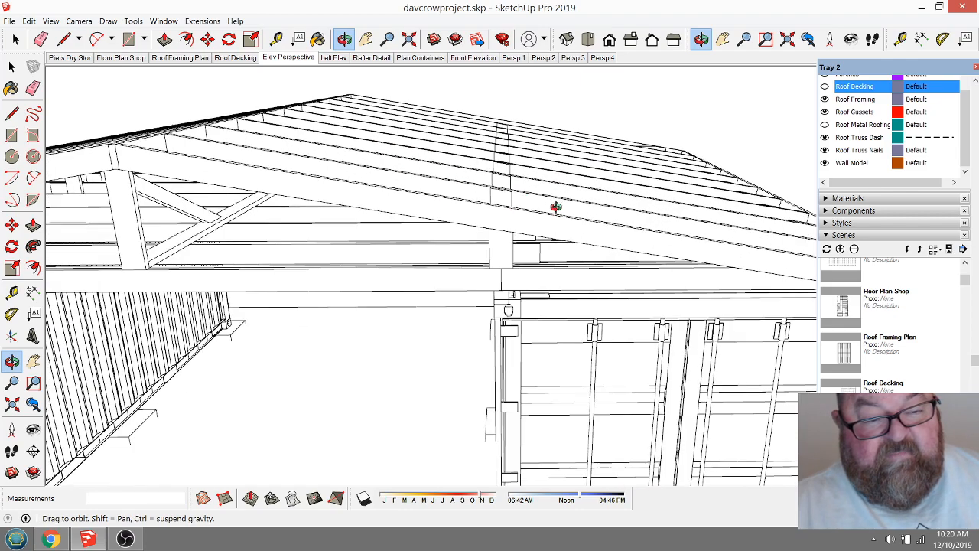
{"action": "middle_click_drag", "start_coordinate": [576, 246], "coordinate": [261, 229]}
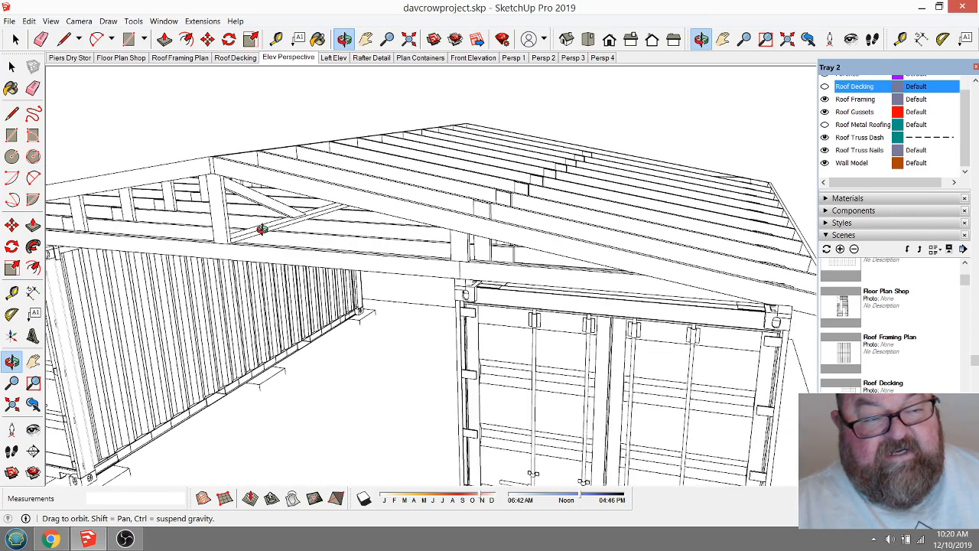
{"action": "middle_click_drag", "start_coordinate": [352, 216], "coordinate": [361, 212]}
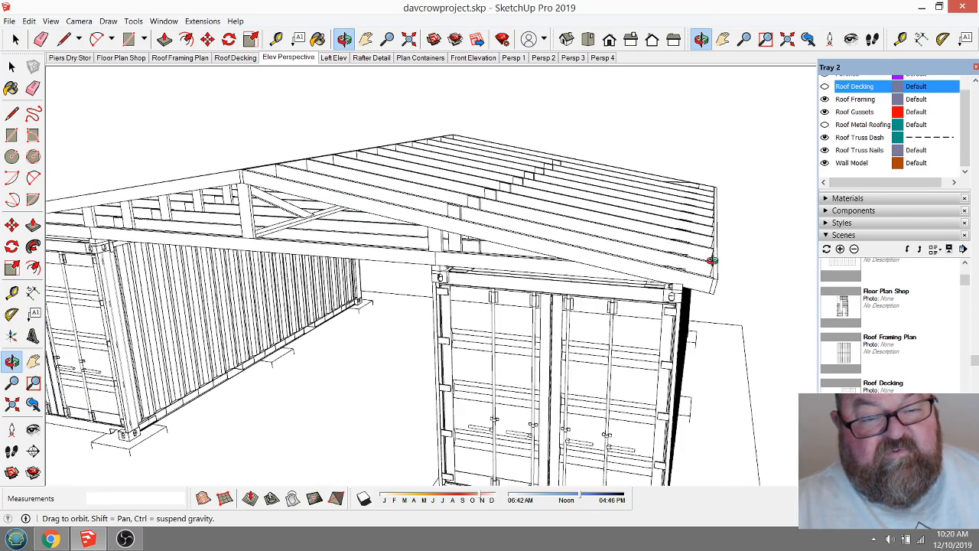
{"action": "middle_click_drag", "start_coordinate": [504, 251], "coordinate": [539, 337]}
{"action": "middle_click_drag", "start_coordinate": [507, 201], "coordinate": [533, 298]}
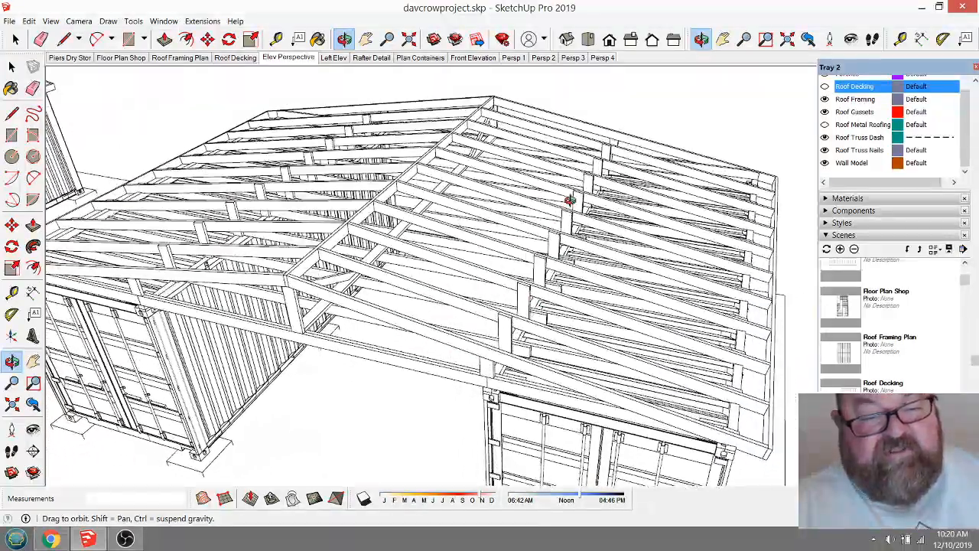
{"action": "middle_click_drag", "start_coordinate": [570, 201], "coordinate": [612, 168]}
{"action": "middle_click_drag", "start_coordinate": [567, 301], "coordinate": [555, 231]}
{"action": "middle_click_drag", "start_coordinate": [657, 268], "coordinate": [505, 225]}
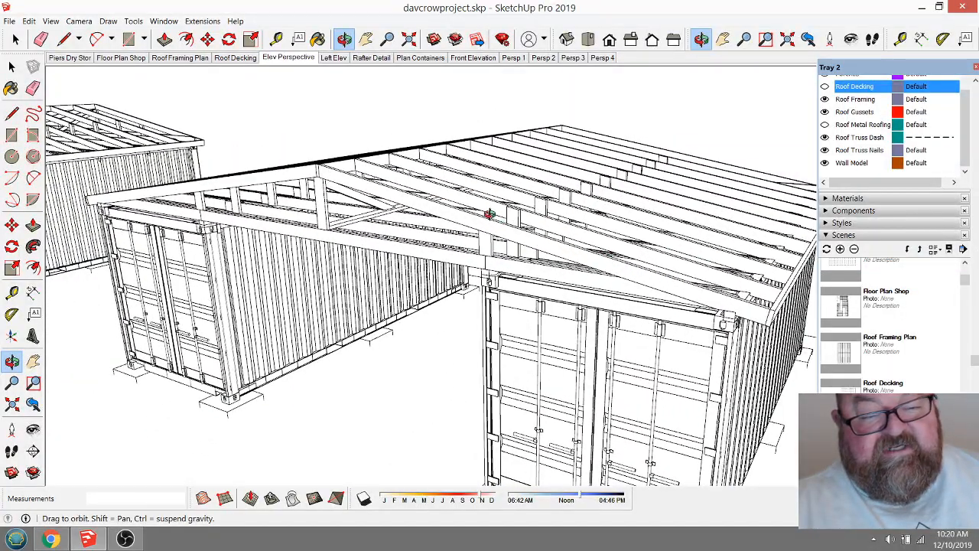
Inspect the eave corner over the container and the overall roof framing of the end building
{"action": "scroll", "coordinate": [458, 221], "scroll_direction": "down", "scroll_amount": 2}
{"action": "scroll", "coordinate": [704, 297], "scroll_direction": "up", "scroll_amount": 8}
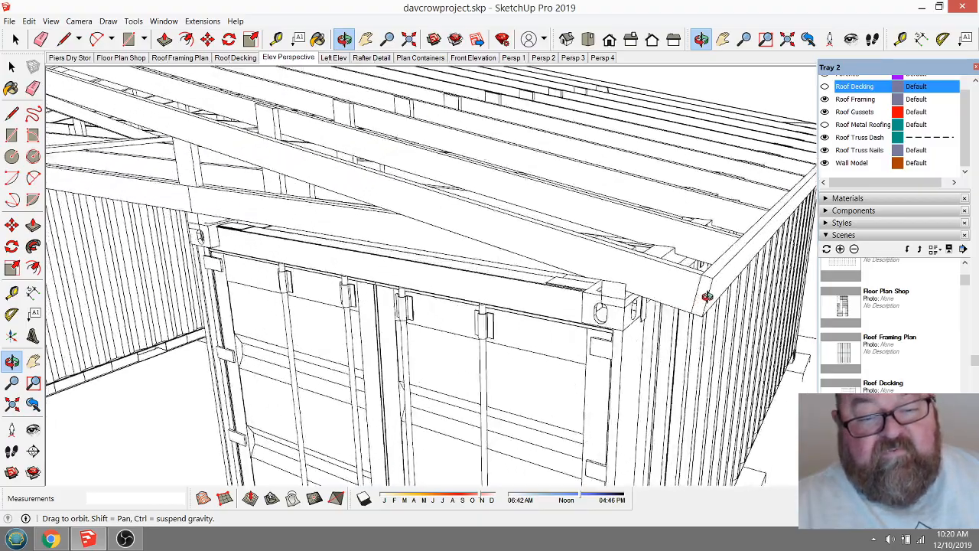
{"action": "middle_click_drag", "start_coordinate": [644, 276], "coordinate": [676, 235]}
{"action": "scroll", "coordinate": [676, 235], "scroll_direction": "down", "scroll_amount": 10}
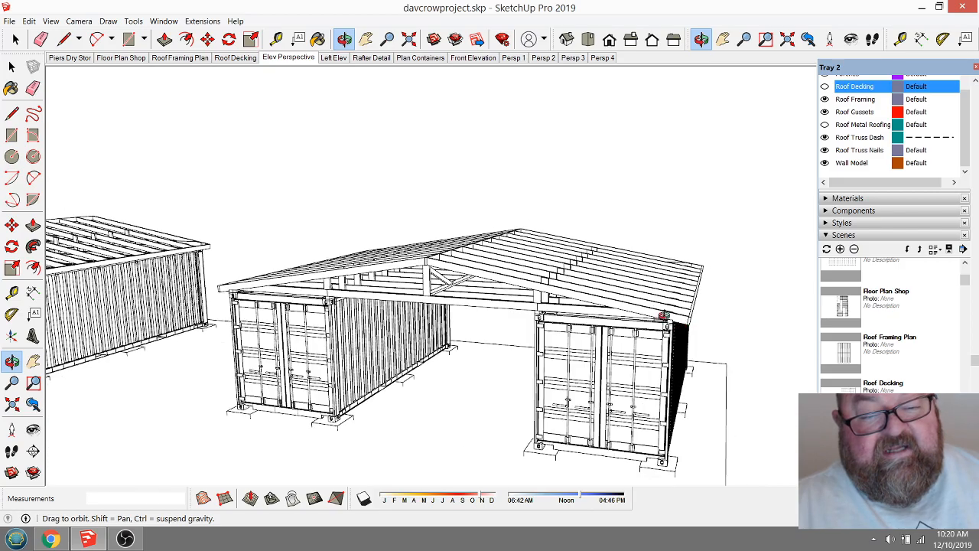
{"action": "middle_click_drag", "start_coordinate": [655, 368], "coordinate": [646, 334]}
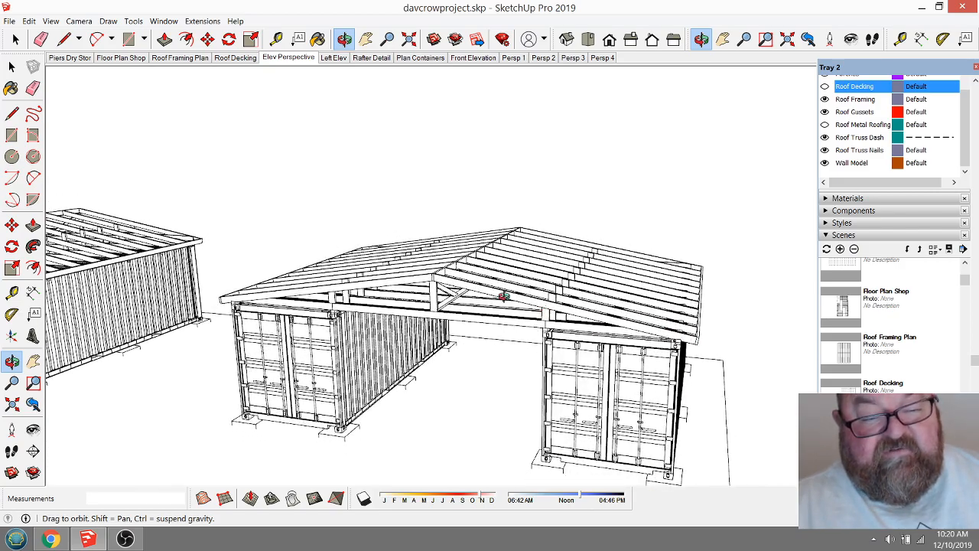
{"action": "middle_click_drag", "start_coordinate": [583, 330], "coordinate": [603, 342]}
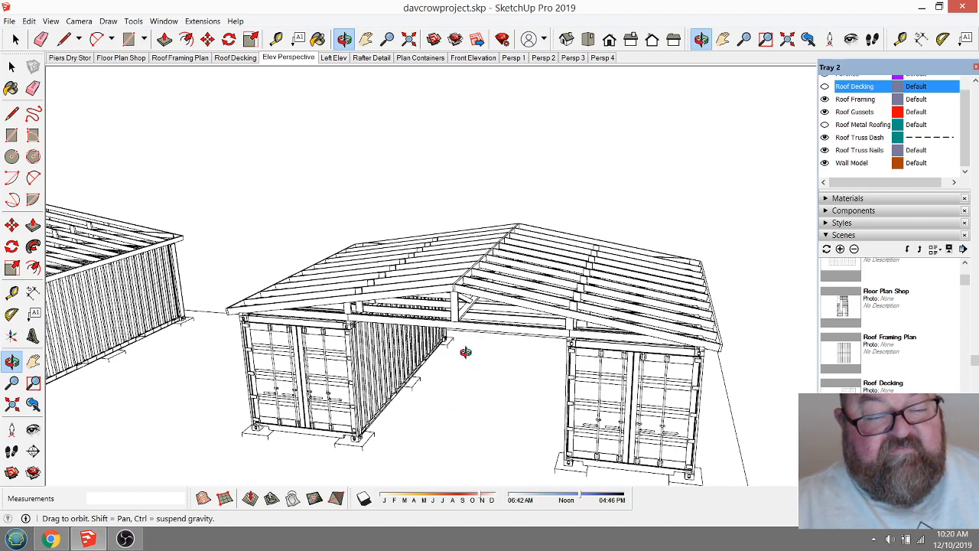
{"action": "left_click_drag", "start_coordinate": [528, 291], "coordinate": [499, 348]}
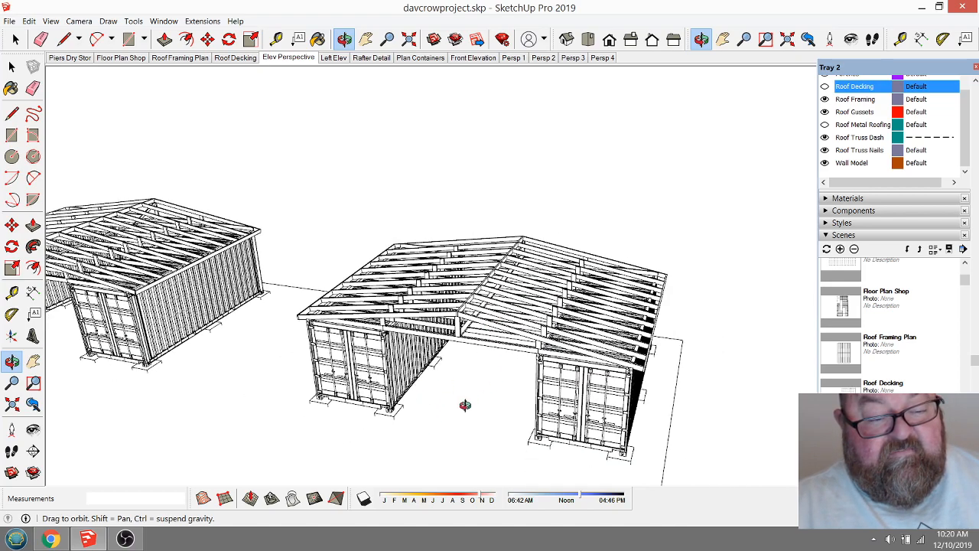
Examine the single-level building's gable end and the trusses spanning its two containers, from low angles and from above
{"action": "scroll", "coordinate": [448, 436], "scroll_direction": "up", "scroll_amount": 8}
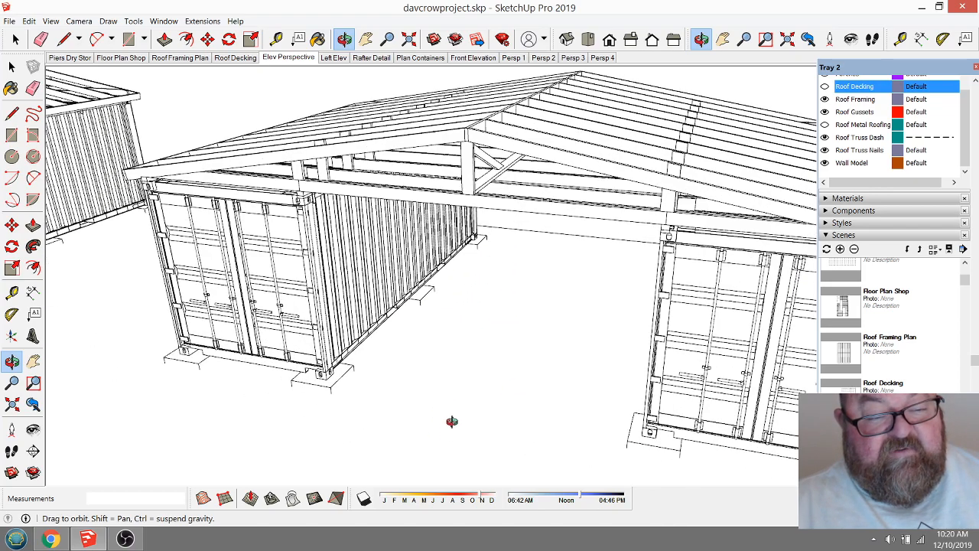
{"action": "left_click_drag", "start_coordinate": [513, 356], "coordinate": [509, 389]}
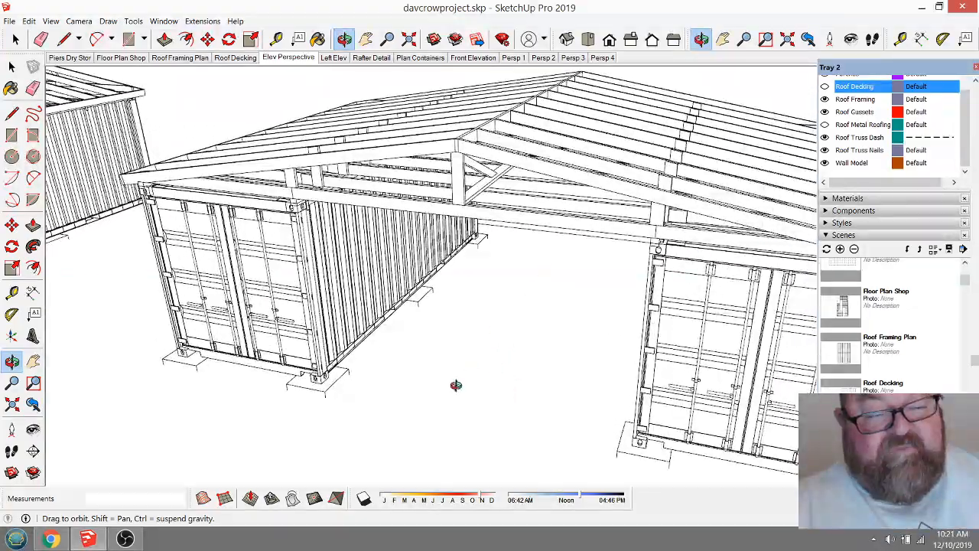
{"action": "left_click_drag", "start_coordinate": [508, 286], "coordinate": [482, 251]}
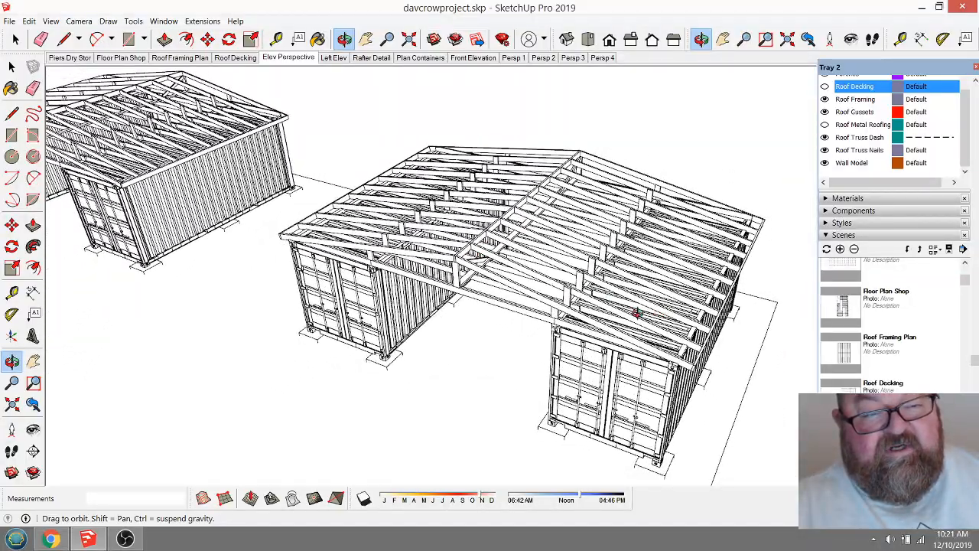
{"action": "left_click_drag", "start_coordinate": [635, 312], "coordinate": [661, 323]}
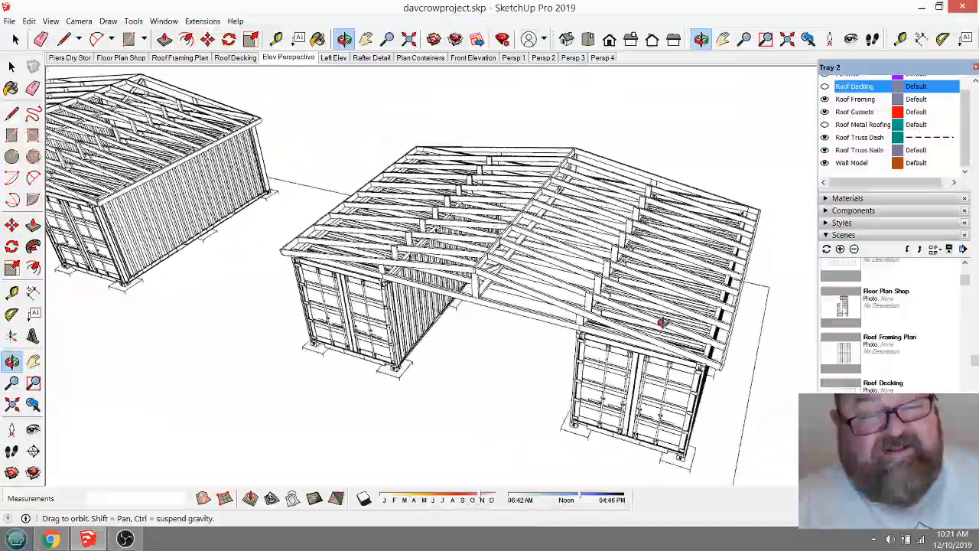
{"action": "scroll", "coordinate": [662, 320], "scroll_direction": "up", "scroll_amount": 2}
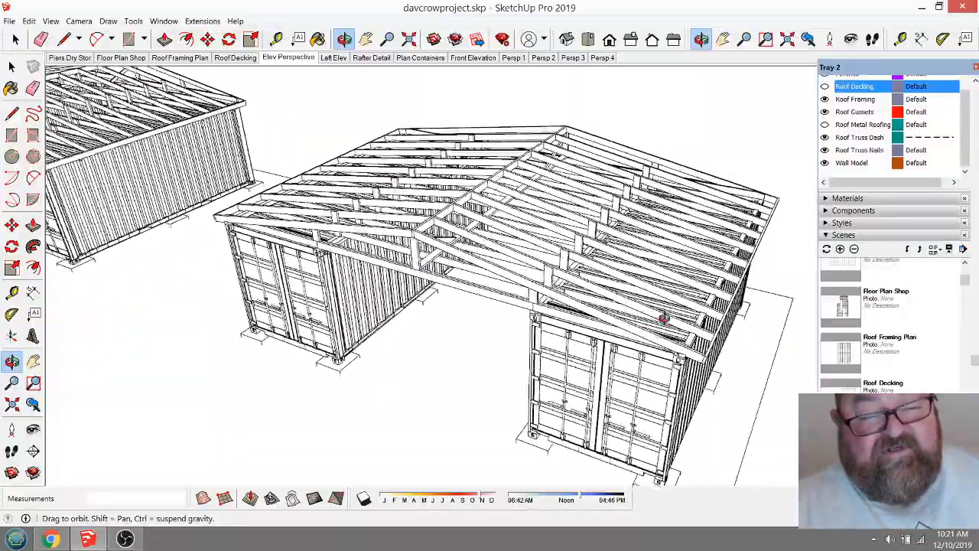
{"action": "scroll", "coordinate": [663, 319], "scroll_direction": "up", "scroll_amount": 3}
{"action": "scroll", "coordinate": [601, 351], "scroll_direction": "down", "scroll_amount": 5}
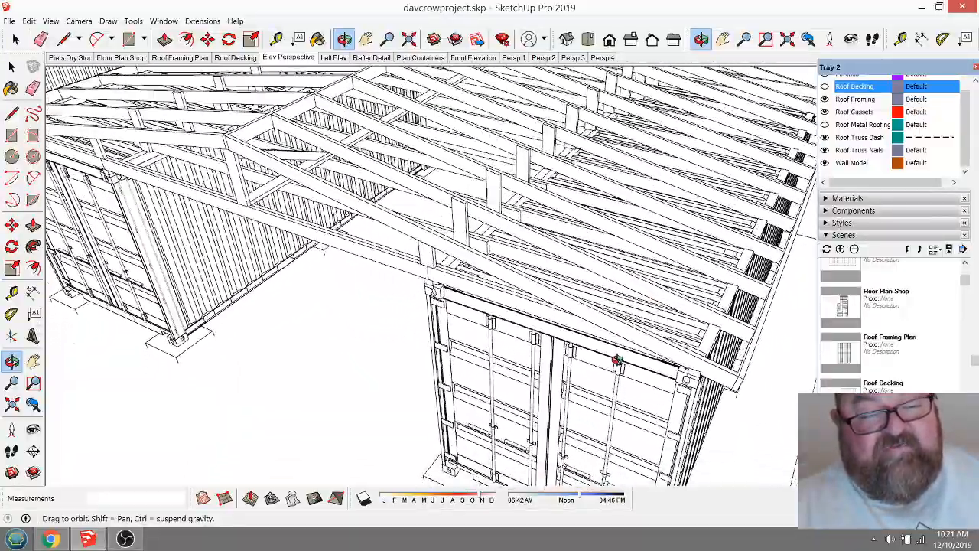
{"action": "left_click_drag", "start_coordinate": [624, 339], "coordinate": [668, 357]}
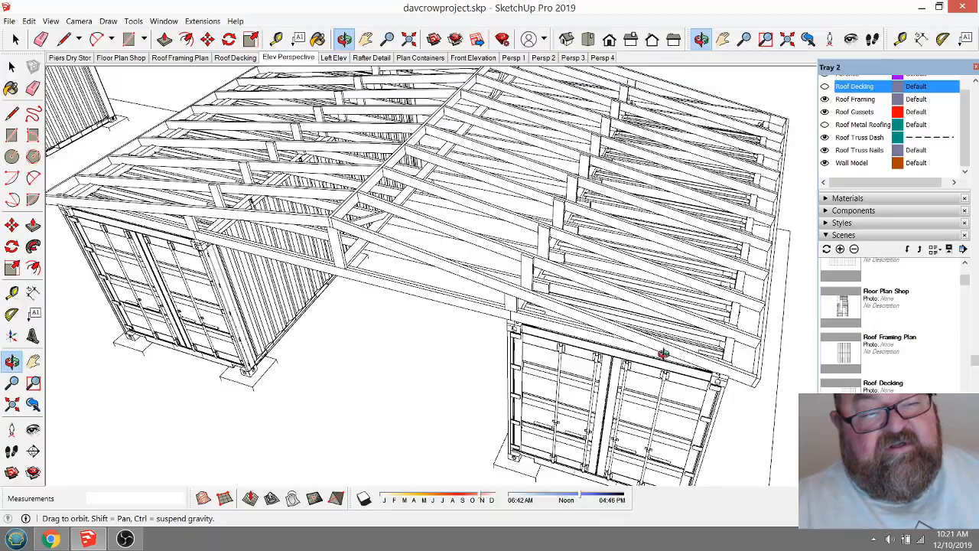
{"action": "left_click_drag", "start_coordinate": [637, 326], "coordinate": [593, 237]}
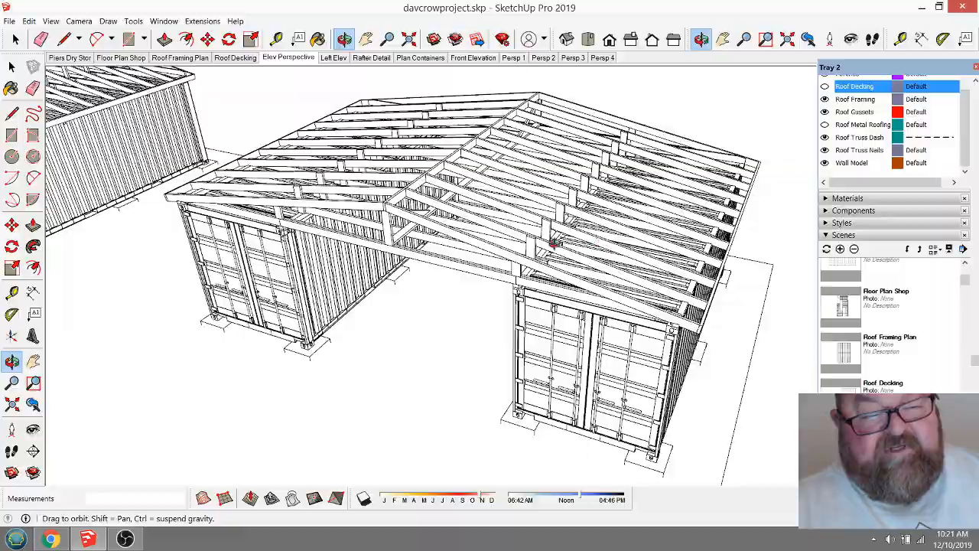
{"action": "left_click_drag", "start_coordinate": [554, 242], "coordinate": [664, 325]}
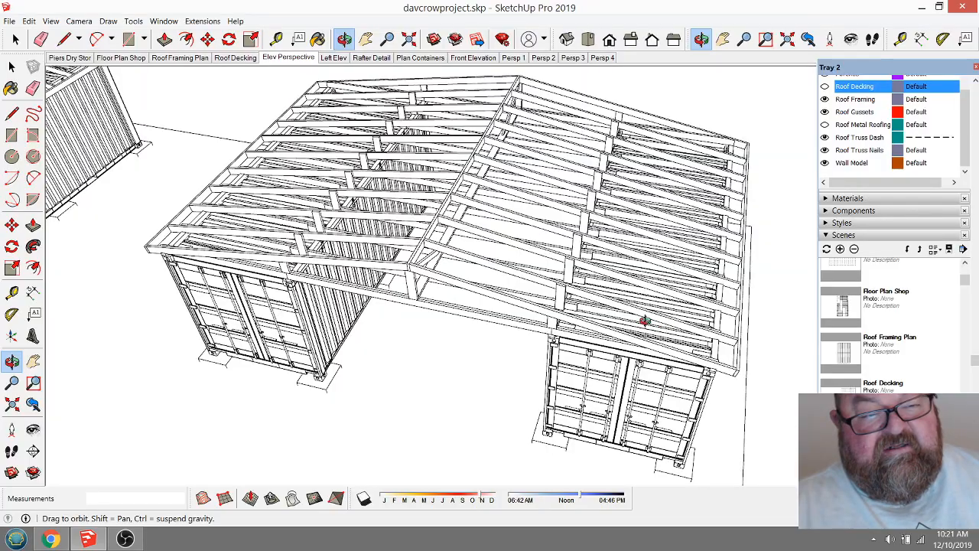
{"action": "left_click_drag", "start_coordinate": [604, 269], "coordinate": [605, 280]}
{"action": "left_click_drag", "start_coordinate": [642, 300], "coordinate": [634, 282]}
{"action": "scroll", "coordinate": [645, 291], "scroll_direction": "down", "scroll_amount": 4}
{"action": "scroll", "coordinate": [647, 292], "scroll_direction": "down", "scroll_amount": 6}
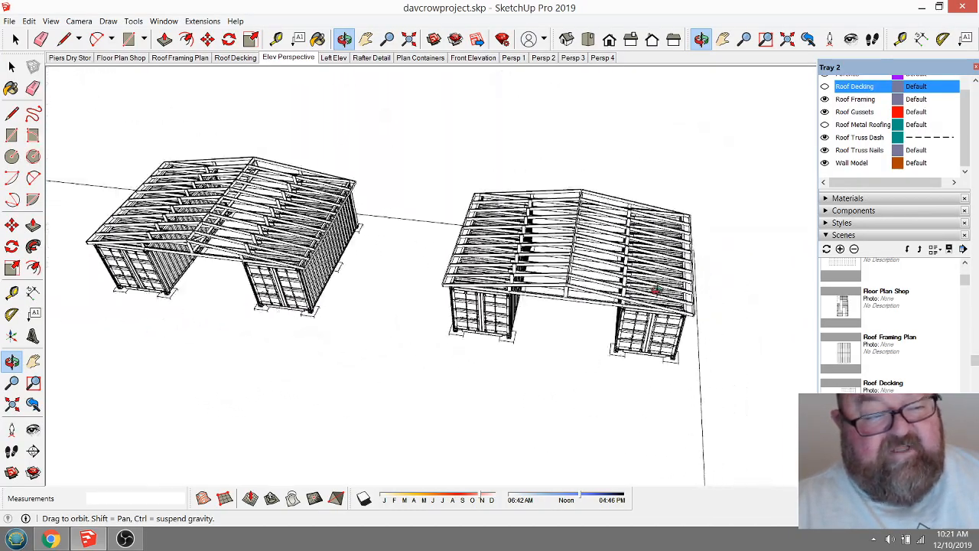
Inspect the two-high stacked container building, viewing its gable opening, container walls and roof framing from low and raised angles
{"action": "scroll", "coordinate": [255, 245], "scroll_direction": "up", "scroll_amount": 2}
{"action": "scroll", "coordinate": [254, 245], "scroll_direction": "up", "scroll_amount": 5}
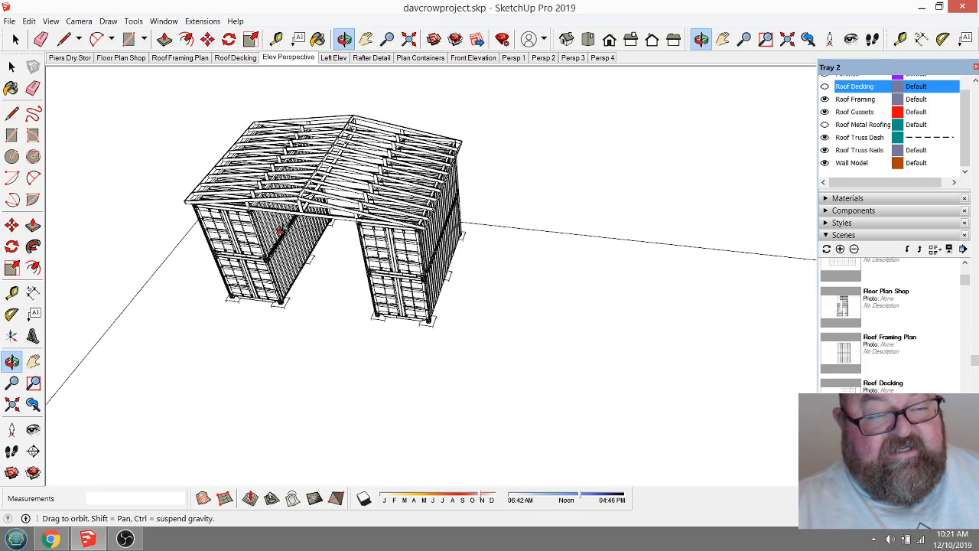
{"action": "left_click_drag", "start_coordinate": [433, 262], "coordinate": [433, 149]}
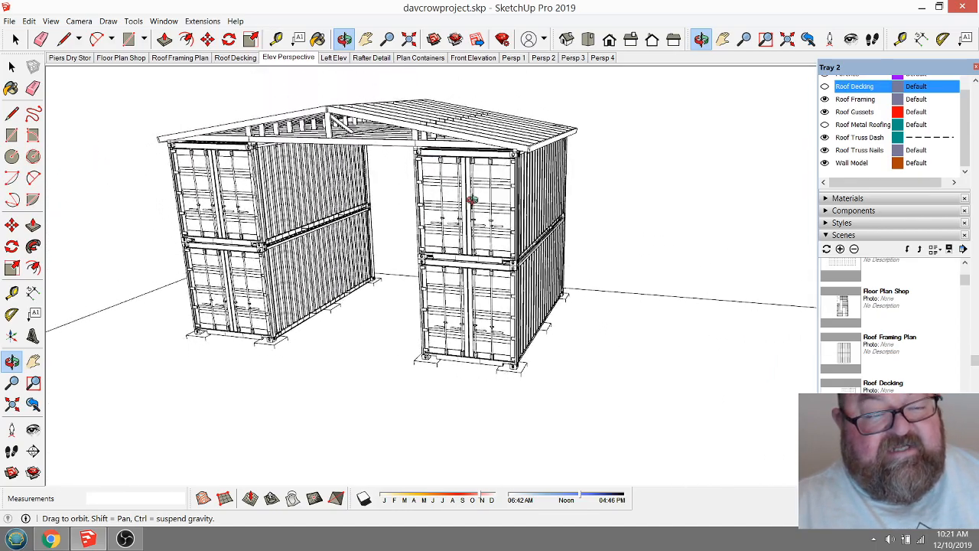
{"action": "left_click_drag", "start_coordinate": [473, 199], "coordinate": [550, 236]}
{"action": "left_click_drag", "start_coordinate": [397, 278], "coordinate": [461, 318]}
{"action": "left_click_drag", "start_coordinate": [577, 309], "coordinate": [468, 346]}
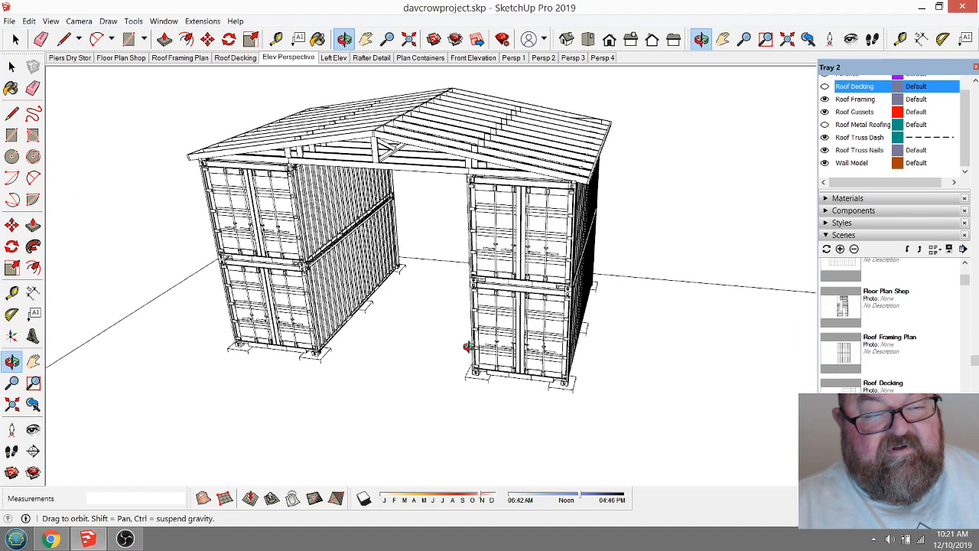
{"action": "left_click_drag", "start_coordinate": [477, 288], "coordinate": [495, 317]}
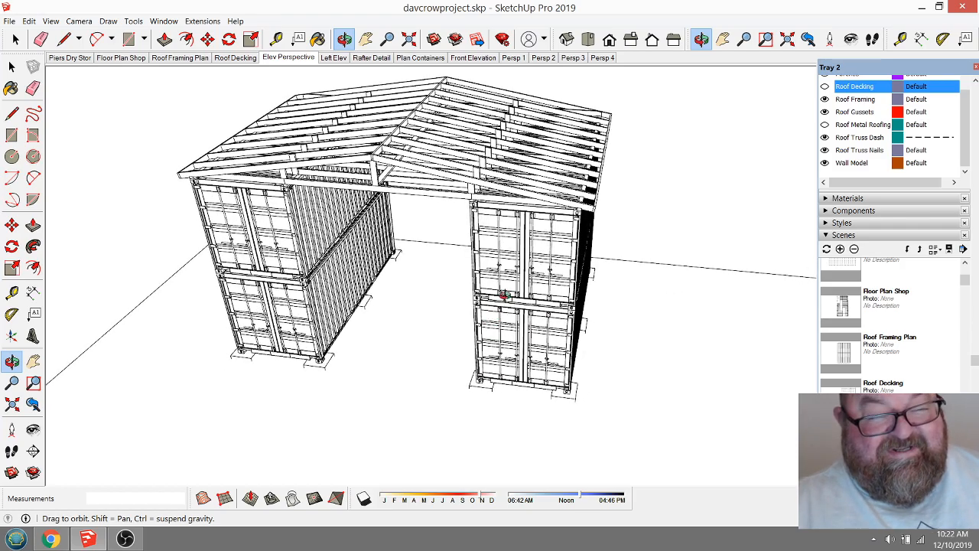
{"action": "left_click_drag", "start_coordinate": [535, 285], "coordinate": [409, 312]}
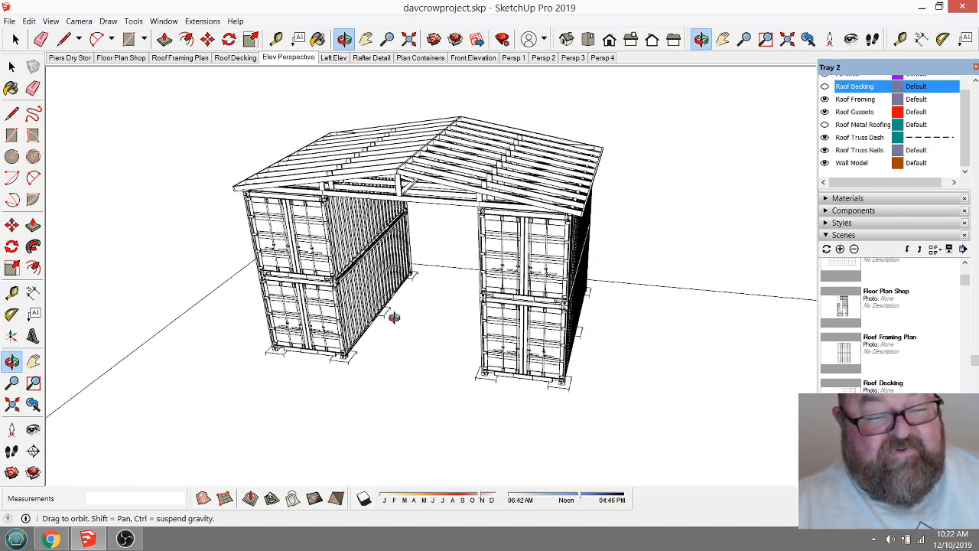
{"action": "left_click_drag", "start_coordinate": [468, 319], "coordinate": [518, 246]}
{"action": "left_click_drag", "start_coordinate": [464, 211], "coordinate": [518, 193]}
{"action": "left_click_drag", "start_coordinate": [397, 123], "coordinate": [459, 290]}
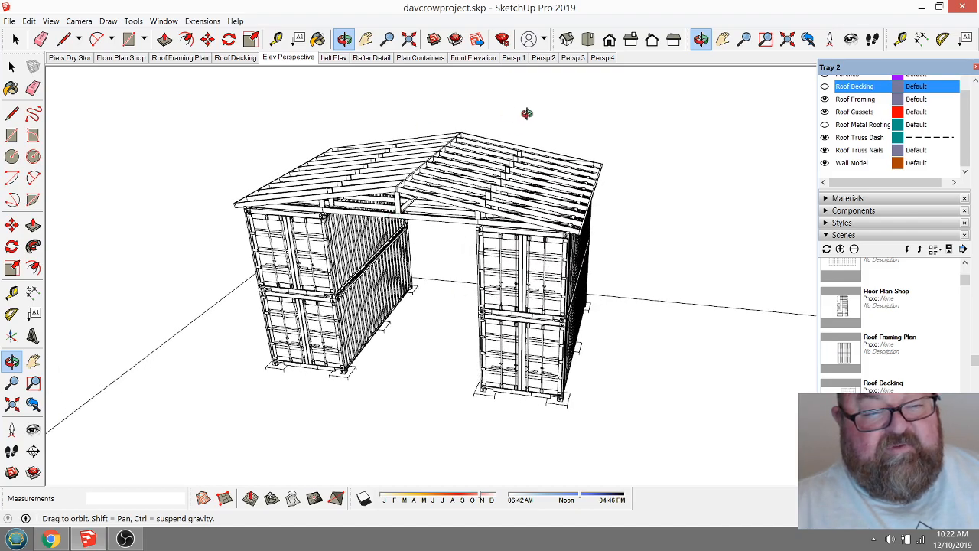
{"action": "left_click_drag", "start_coordinate": [513, 264], "coordinate": [518, 319]}
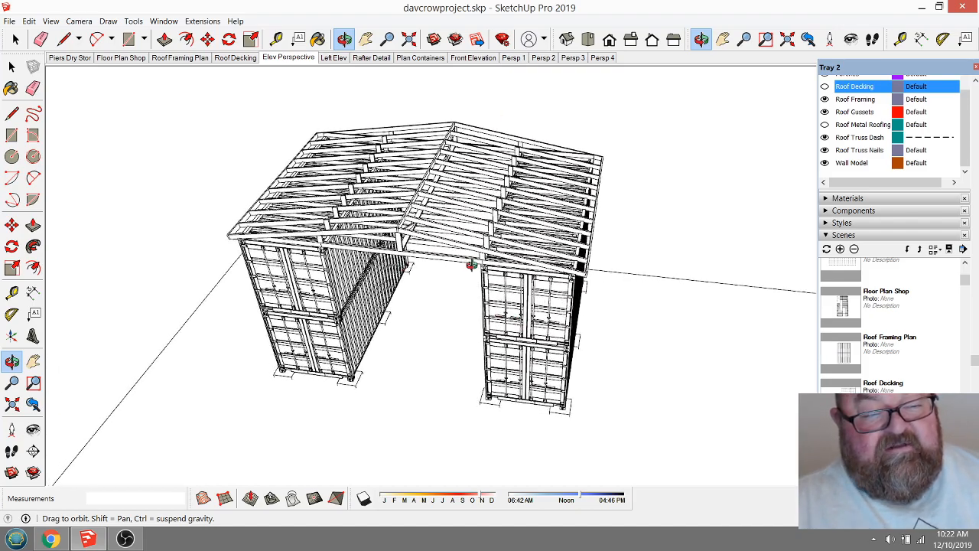
Examine the eave side of the stacked building and the bolted brackets fastening the trusses along the container's top edge
{"action": "scroll", "coordinate": [525, 283], "scroll_direction": "up", "scroll_amount": 5}
{"action": "scroll", "coordinate": [465, 278], "scroll_direction": "down", "scroll_amount": 2}
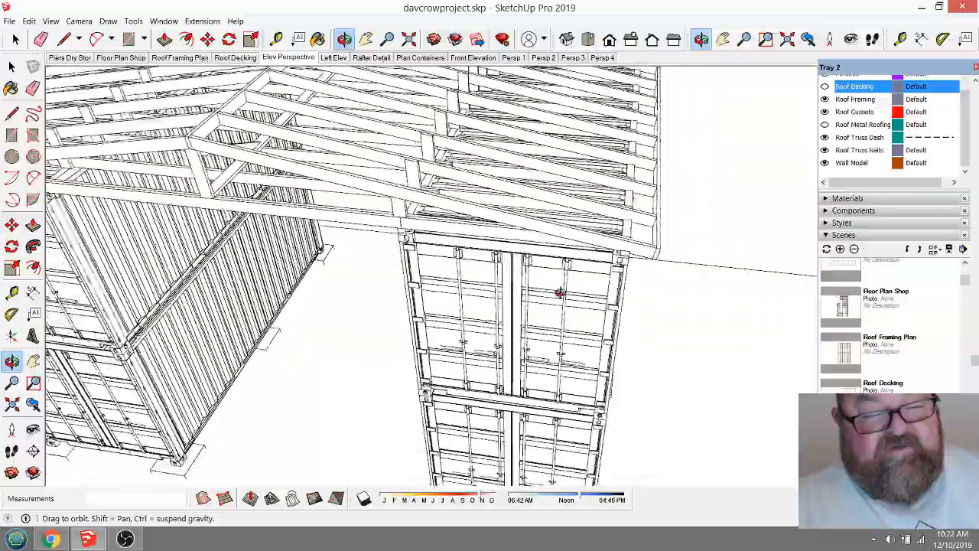
{"action": "left_click_drag", "start_coordinate": [559, 294], "coordinate": [468, 264]}
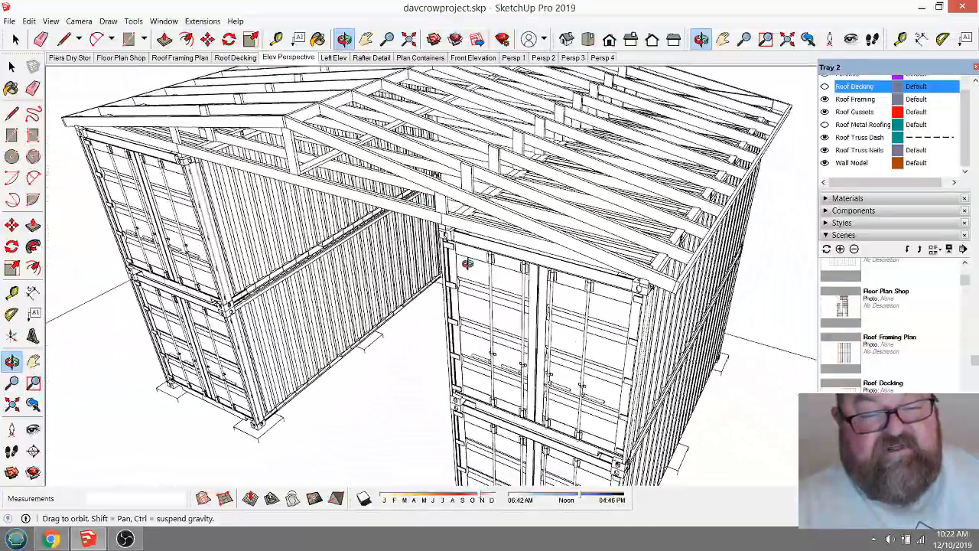
{"action": "scroll", "coordinate": [513, 289], "scroll_direction": "down", "scroll_amount": 3}
{"action": "left_click_drag", "start_coordinate": [670, 269], "coordinate": [478, 298]}
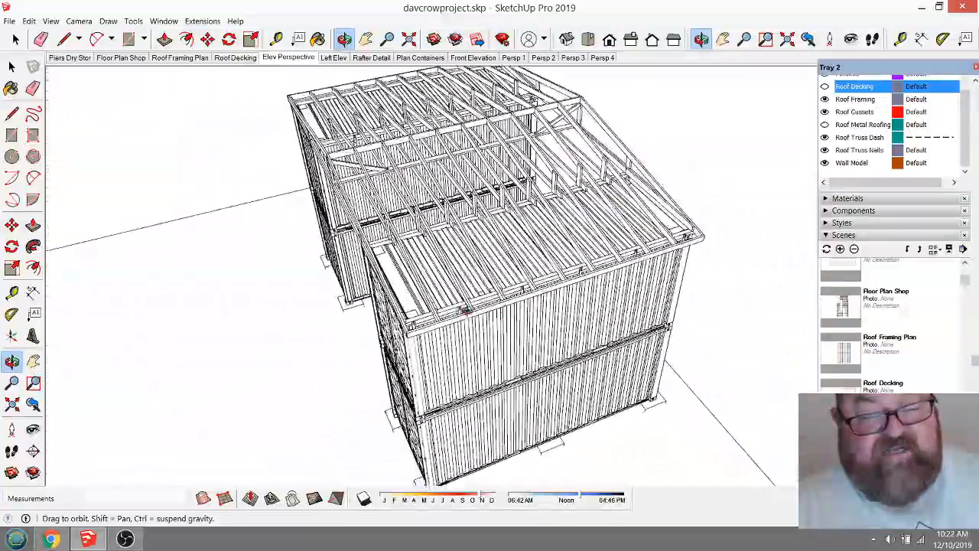
{"action": "scroll", "coordinate": [463, 302], "scroll_direction": "up", "scroll_amount": 4}
{"action": "scroll", "coordinate": [463, 301], "scroll_direction": "up", "scroll_amount": 5}
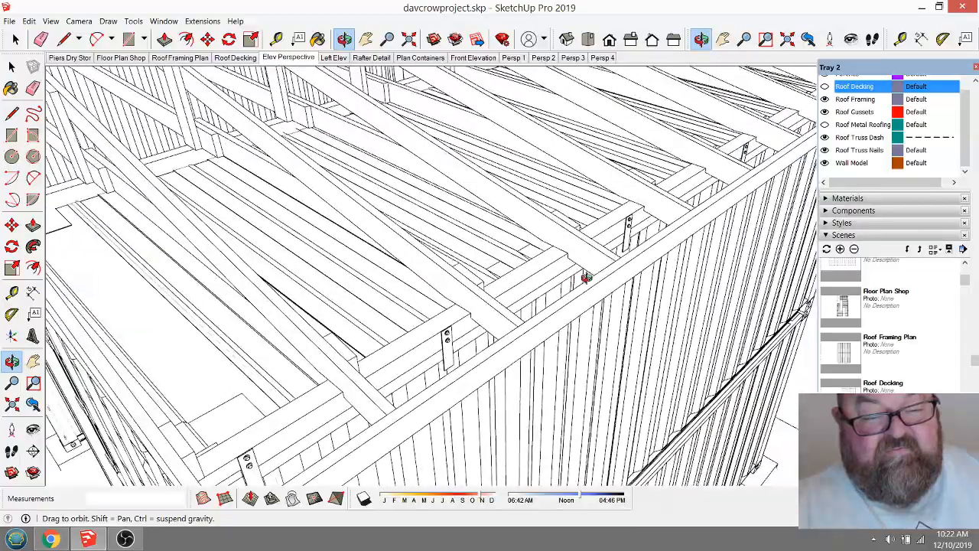
{"action": "scroll", "coordinate": [452, 327], "scroll_direction": "up", "scroll_amount": 5}
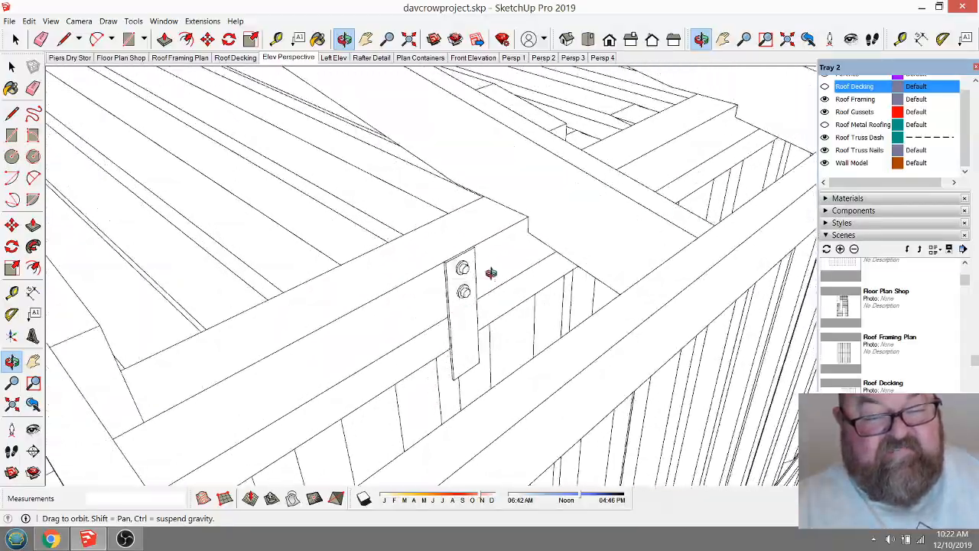
{"action": "scroll", "coordinate": [491, 273], "scroll_direction": "down", "scroll_amount": 10}
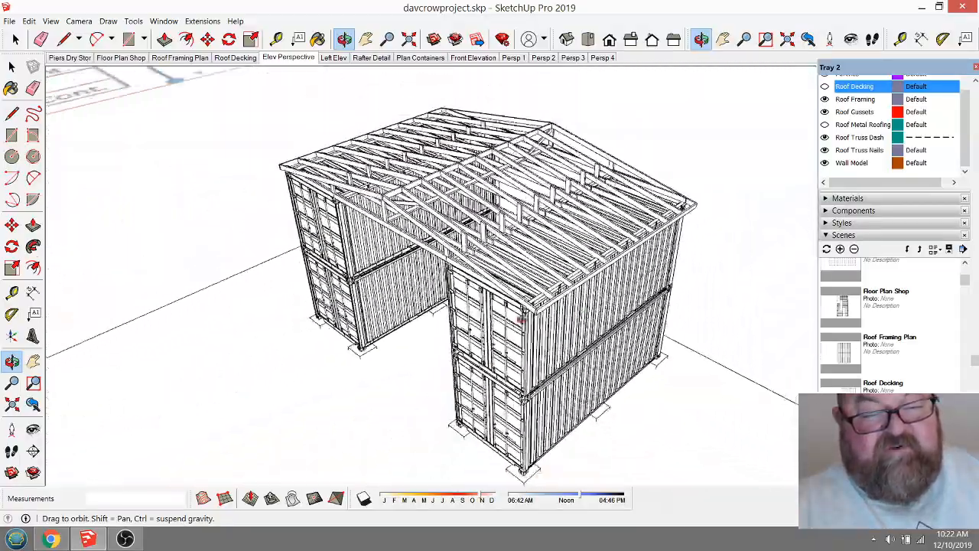
Survey the stacked building's front and the overall site layout, and inspect the footings under a single-level building's container
{"action": "left_click_drag", "start_coordinate": [520, 319], "coordinate": [680, 305]}
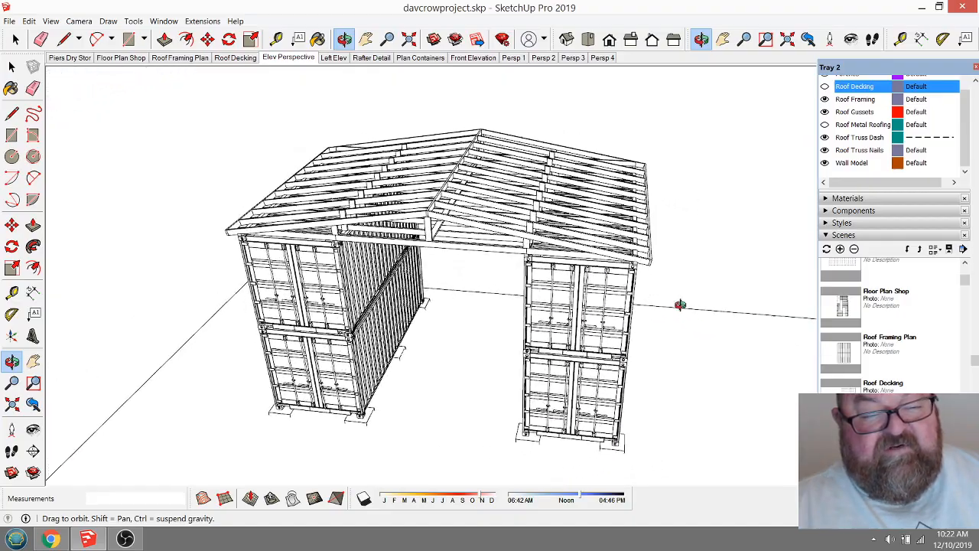
{"action": "scroll", "coordinate": [410, 228], "scroll_direction": "down", "scroll_amount": 12}
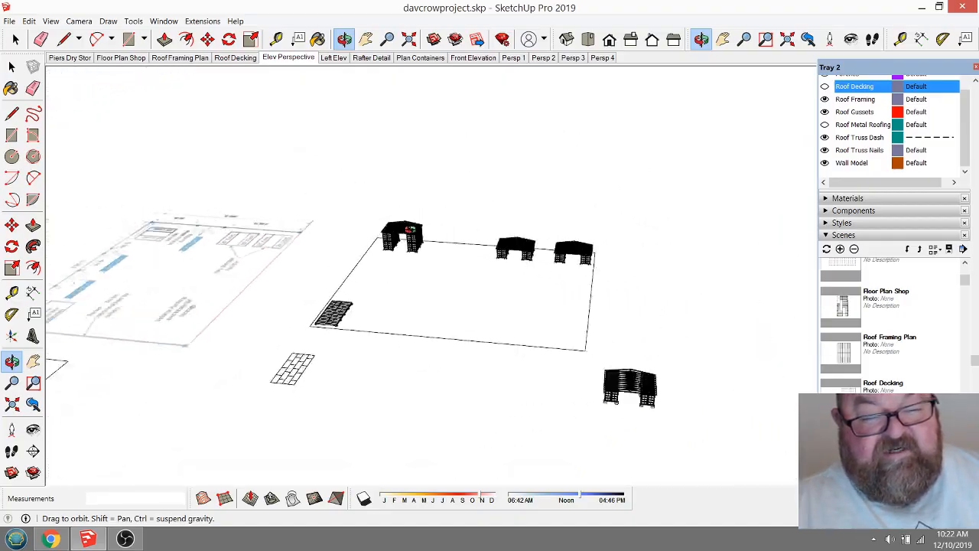
{"action": "left_click_drag", "start_coordinate": [410, 229], "coordinate": [449, 360]}
{"action": "scroll", "coordinate": [464, 267], "scroll_direction": "down", "scroll_amount": 3}
{"action": "scroll", "coordinate": [614, 348], "scroll_direction": "up", "scroll_amount": 15}
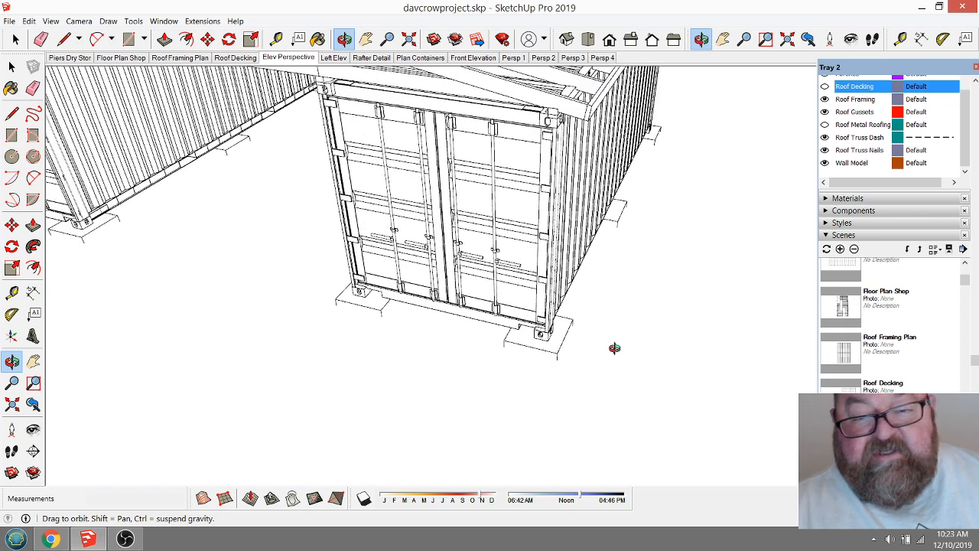
Apply the Landscape Architecture Style from the Default Styles collection and check the single-level container building with it
{"action": "left_click", "coordinate": [824, 235]}
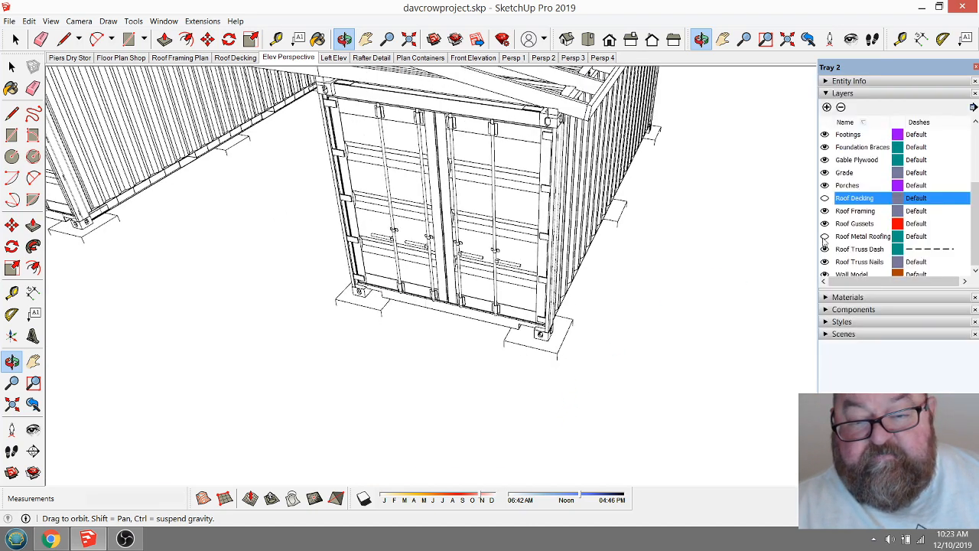
{"action": "left_click", "coordinate": [826, 324]}
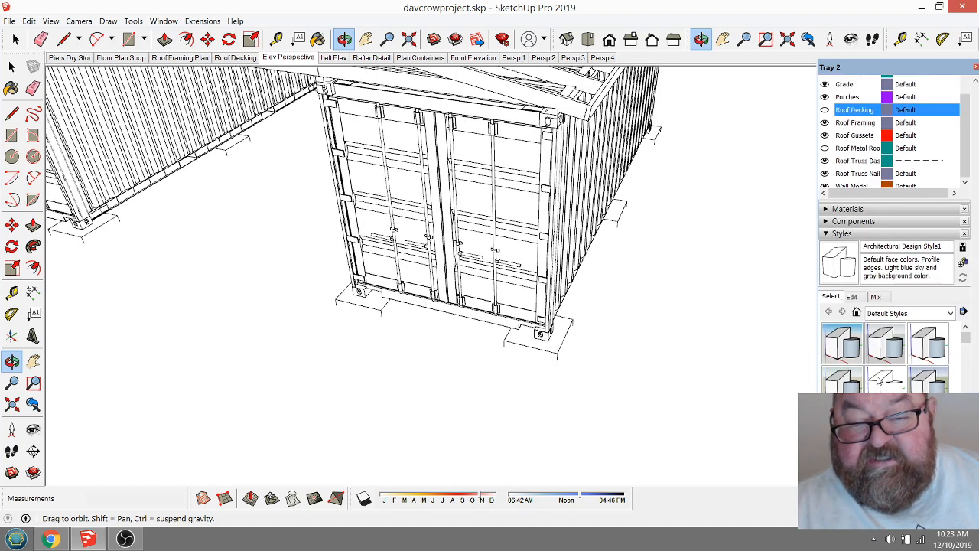
{"action": "left_click", "coordinate": [925, 382]}
{"action": "left_click_drag", "start_coordinate": [549, 297], "coordinate": [533, 247]}
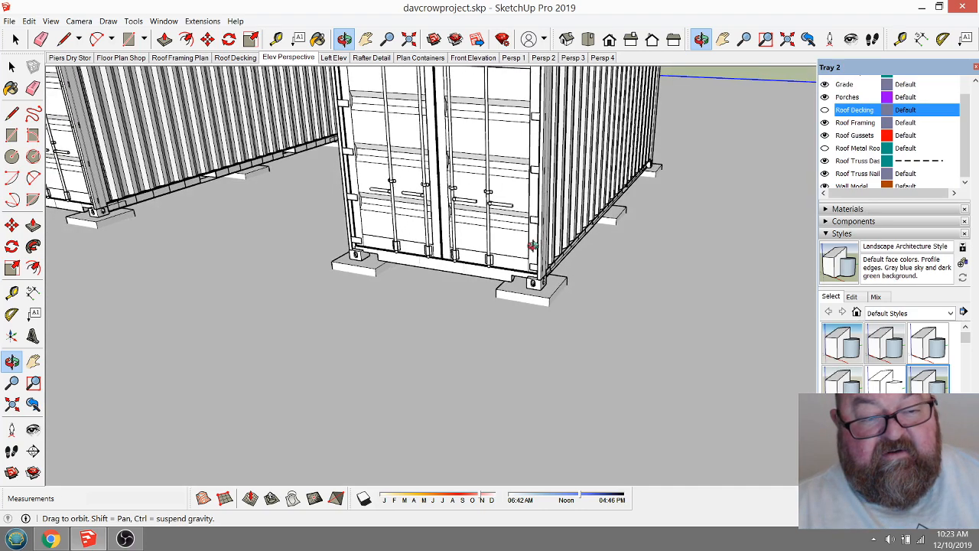
{"action": "scroll", "coordinate": [576, 395], "scroll_direction": "down", "scroll_amount": 5}
{"action": "left_click_drag", "start_coordinate": [560, 311], "coordinate": [558, 335]}
{"action": "scroll", "coordinate": [564, 367], "scroll_direction": "down", "scroll_amount": 3}
Clear the selection of the site ground outline and switch the model's display to Architectural Design Style2
{"action": "left_click", "coordinate": [13, 38]}
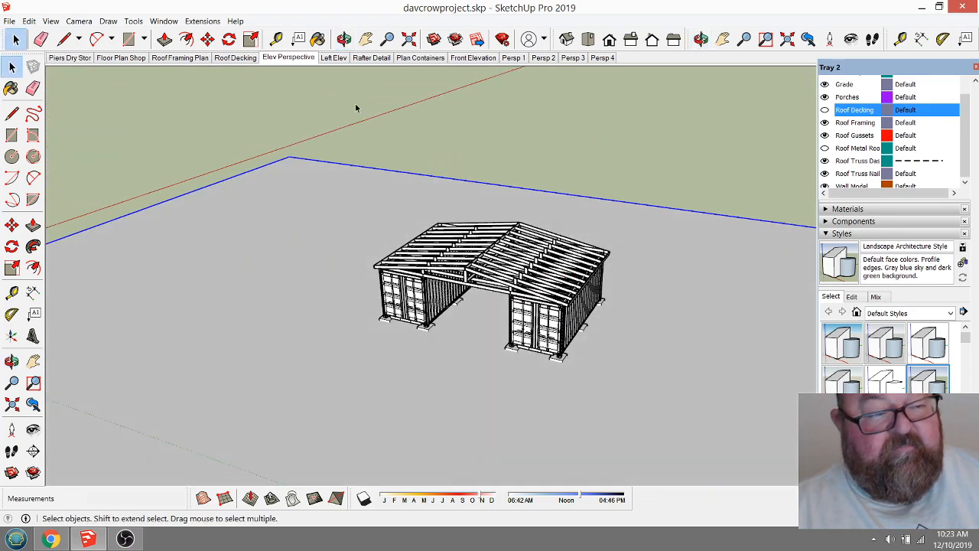
{"action": "left_click", "coordinate": [460, 124]}
{"action": "scroll", "coordinate": [506, 252], "scroll_direction": "down", "scroll_amount": 2}
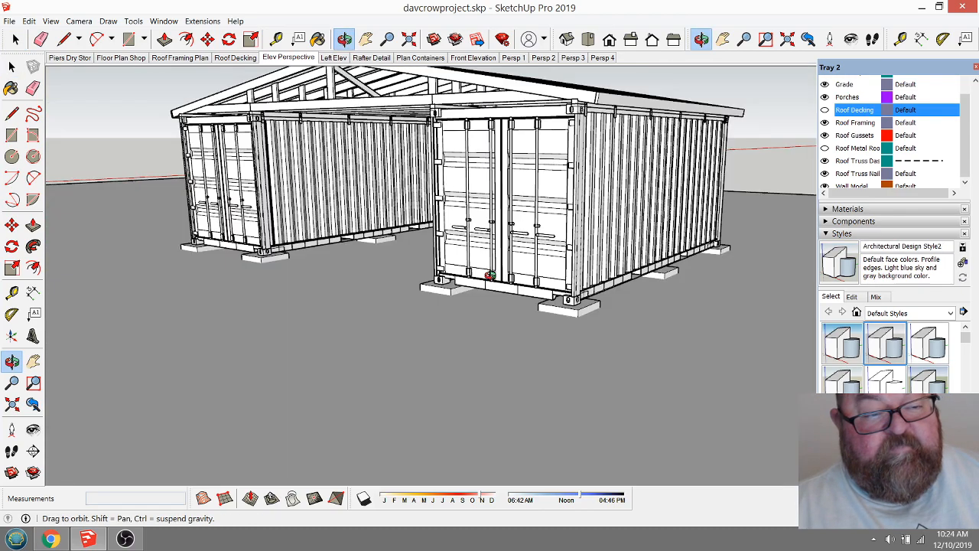
Examine the single-level building's long container wall, eave framing, roof trusses and footings from the side and from above
{"action": "left_click_drag", "start_coordinate": [531, 273], "coordinate": [469, 319]}
{"action": "scroll", "coordinate": [564, 321], "scroll_direction": "up", "scroll_amount": 3}
{"action": "scroll", "coordinate": [563, 321], "scroll_direction": "up", "scroll_amount": 2}
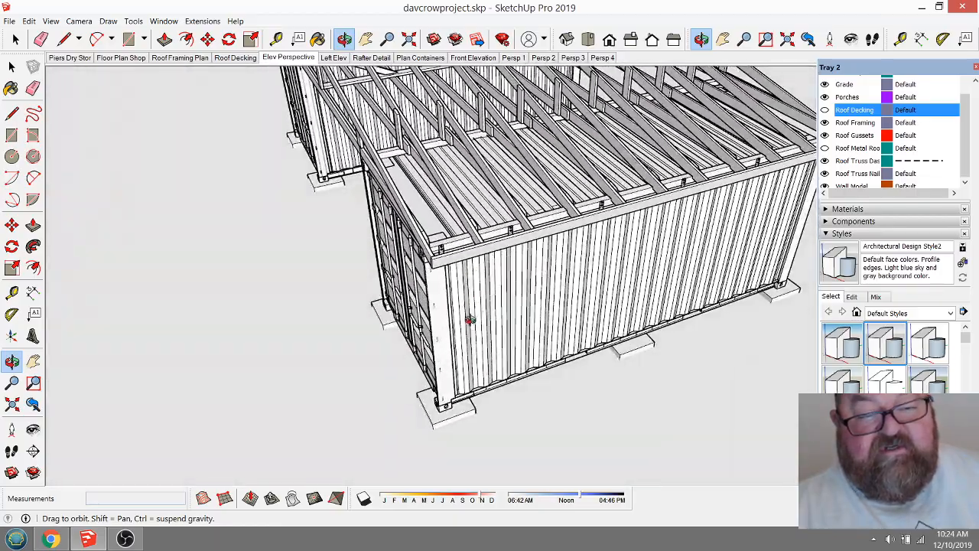
{"action": "left_click_drag", "start_coordinate": [632, 264], "coordinate": [693, 197]}
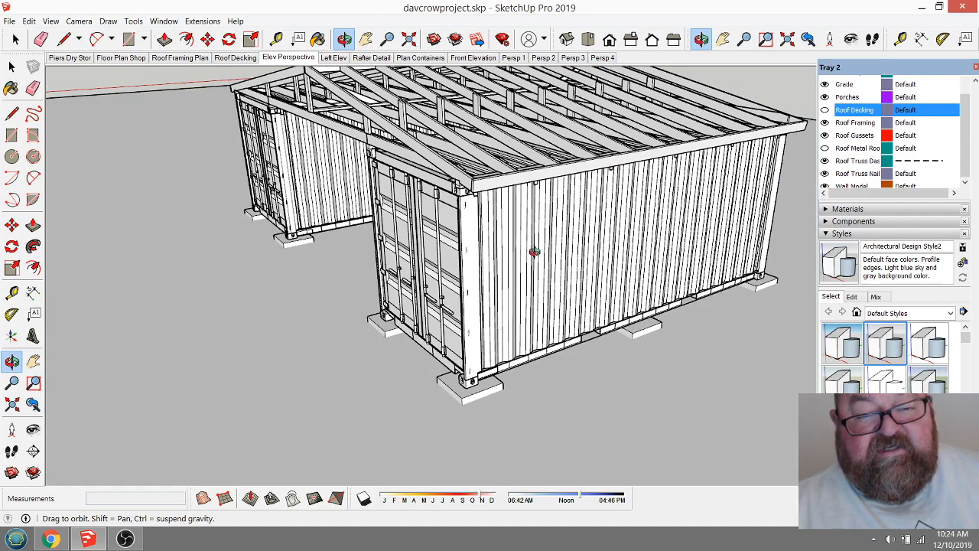
{"action": "left_click_drag", "start_coordinate": [566, 236], "coordinate": [570, 288]}
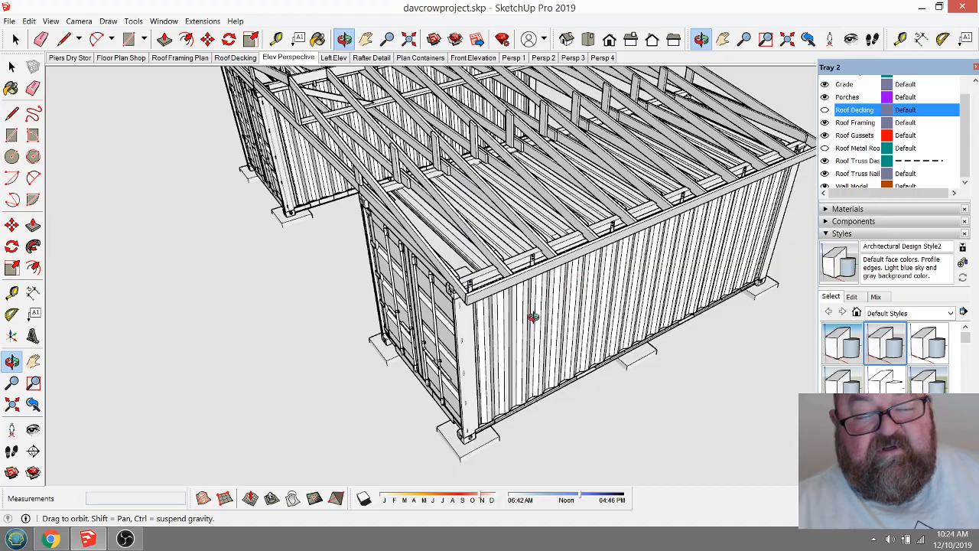
{"action": "left_click_drag", "start_coordinate": [609, 269], "coordinate": [469, 279]}
{"action": "left_click_drag", "start_coordinate": [579, 288], "coordinate": [500, 310]}
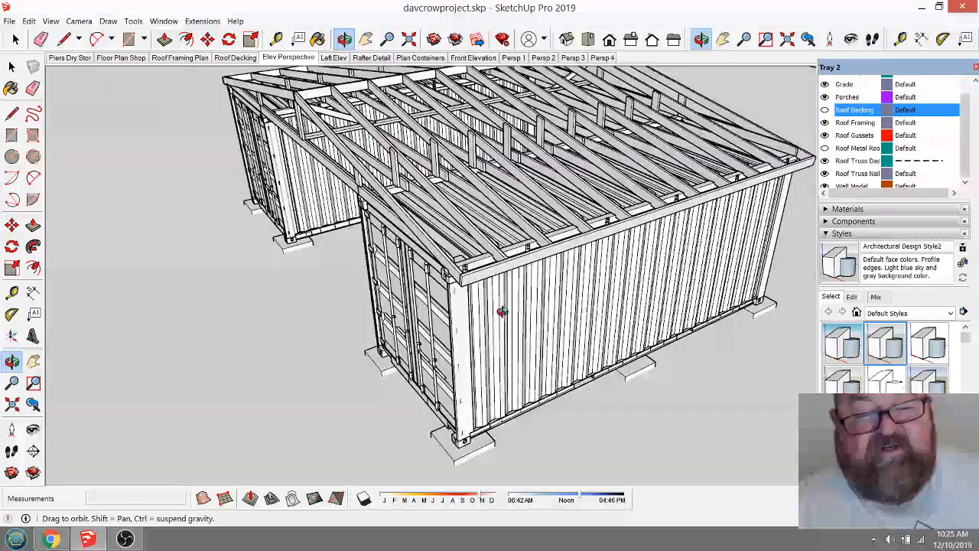
Inspect the footing at the middle of the container's long wall up close, and check the wall's overall footing layout
{"action": "left_click_drag", "start_coordinate": [574, 338], "coordinate": [437, 361]}
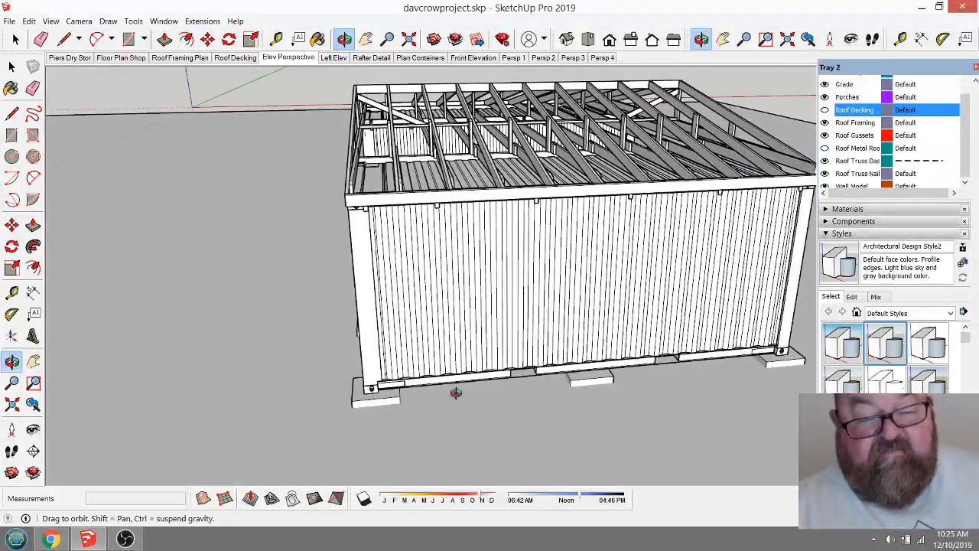
{"action": "scroll", "coordinate": [594, 380], "scroll_direction": "up", "scroll_amount": 10}
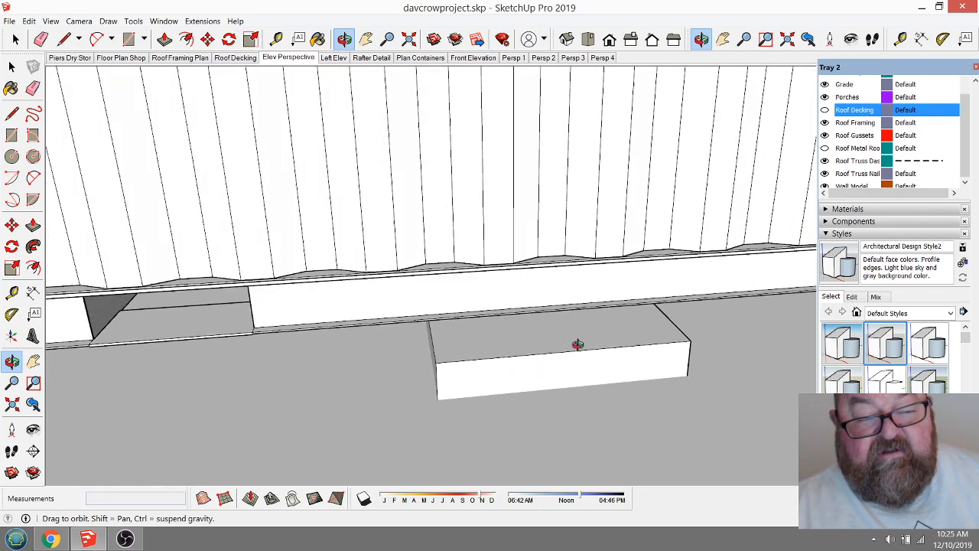
{"action": "left_click_drag", "start_coordinate": [577, 345], "coordinate": [496, 324]}
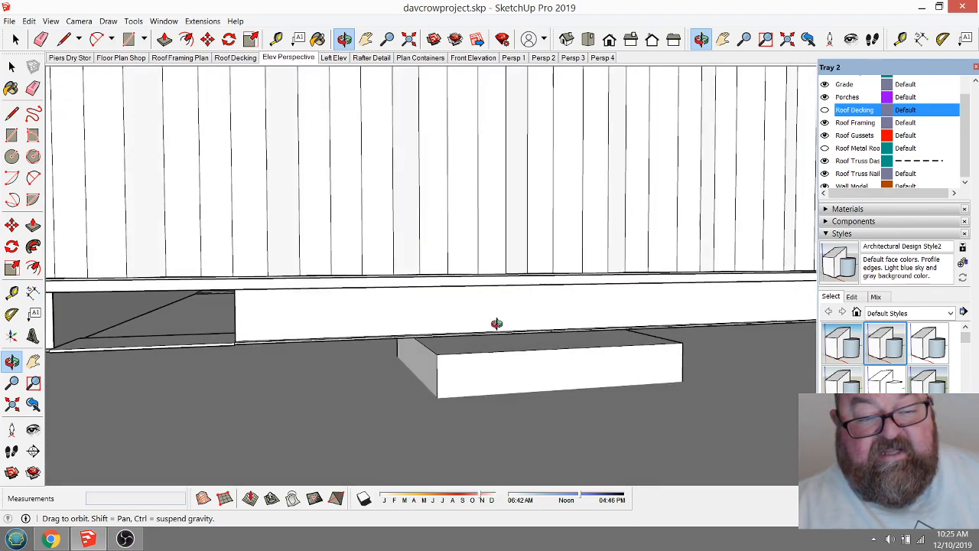
{"action": "scroll", "coordinate": [542, 326], "scroll_direction": "down", "scroll_amount": 10}
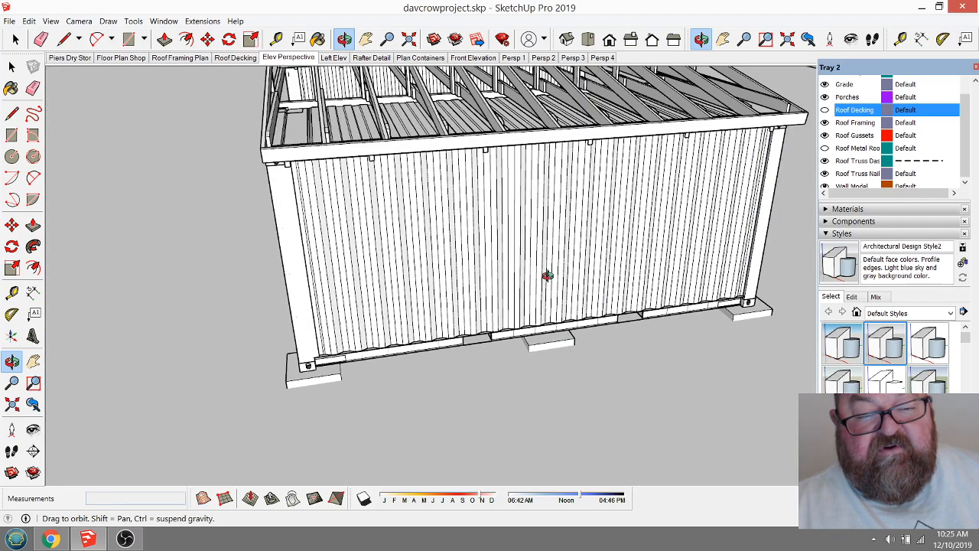
{"action": "left_click_drag", "start_coordinate": [526, 252], "coordinate": [361, 431]}
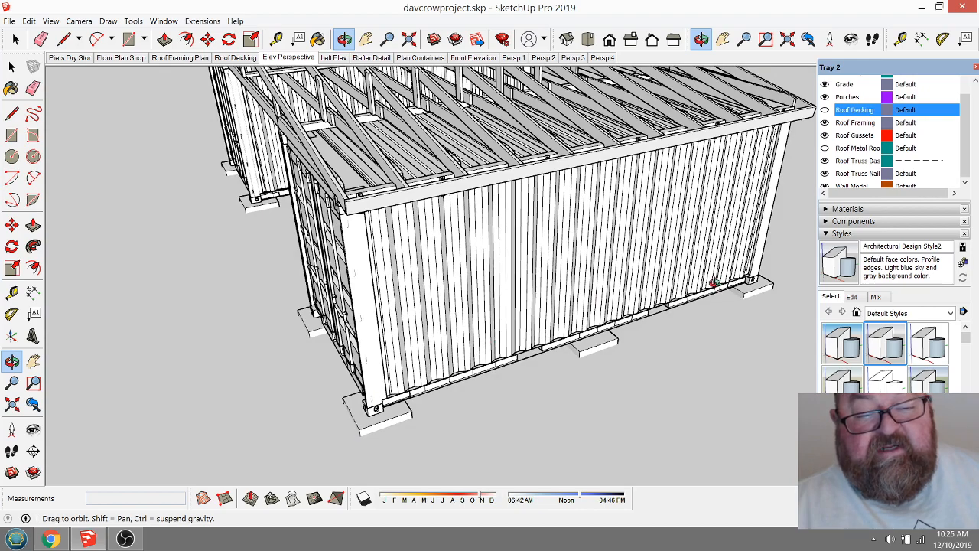
{"action": "left_click_drag", "start_coordinate": [683, 287], "coordinate": [527, 286]}
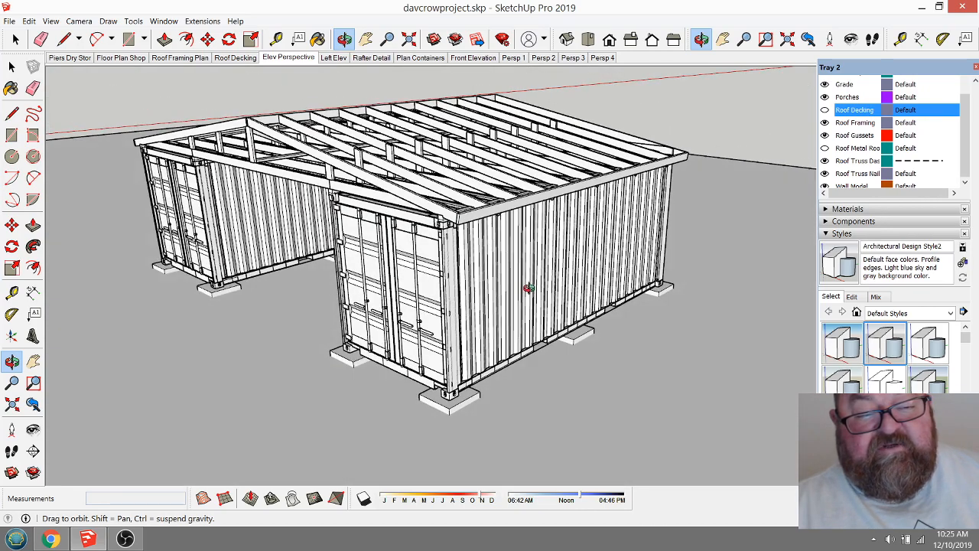
Examine how the container's front lower corner casting sits on its footing at the door end
{"action": "scroll", "coordinate": [453, 405], "scroll_direction": "up", "scroll_amount": 3}
{"action": "scroll", "coordinate": [453, 405], "scroll_direction": "up", "scroll_amount": 5}
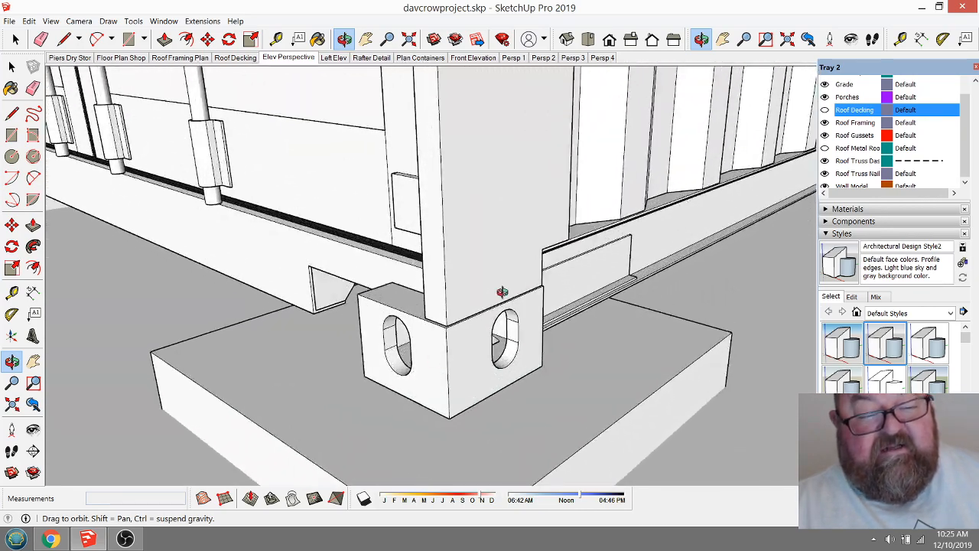
{"action": "scroll", "coordinate": [426, 356], "scroll_direction": "down", "scroll_amount": 4}
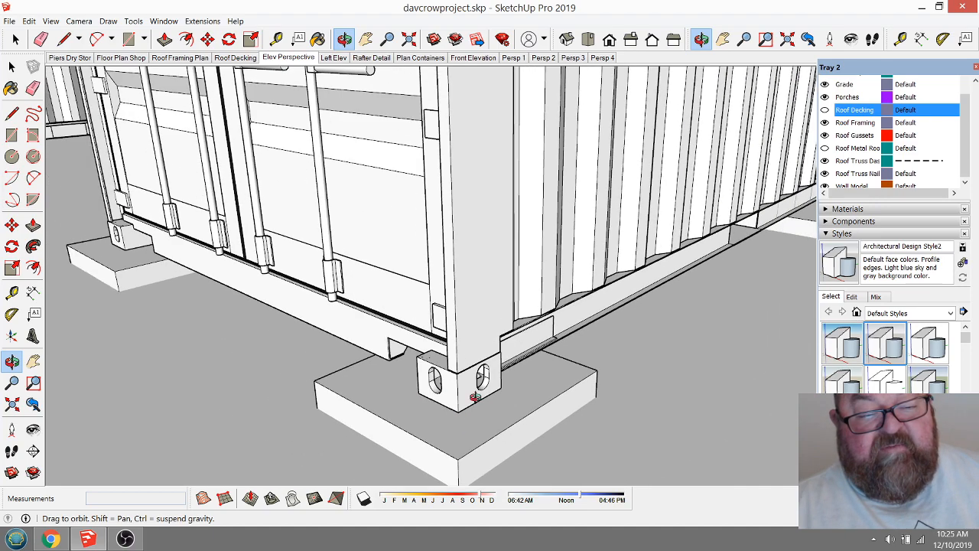
{"action": "scroll", "coordinate": [462, 367], "scroll_direction": "down", "scroll_amount": 5}
{"action": "scroll", "coordinate": [463, 373], "scroll_direction": "up", "scroll_amount": 4}
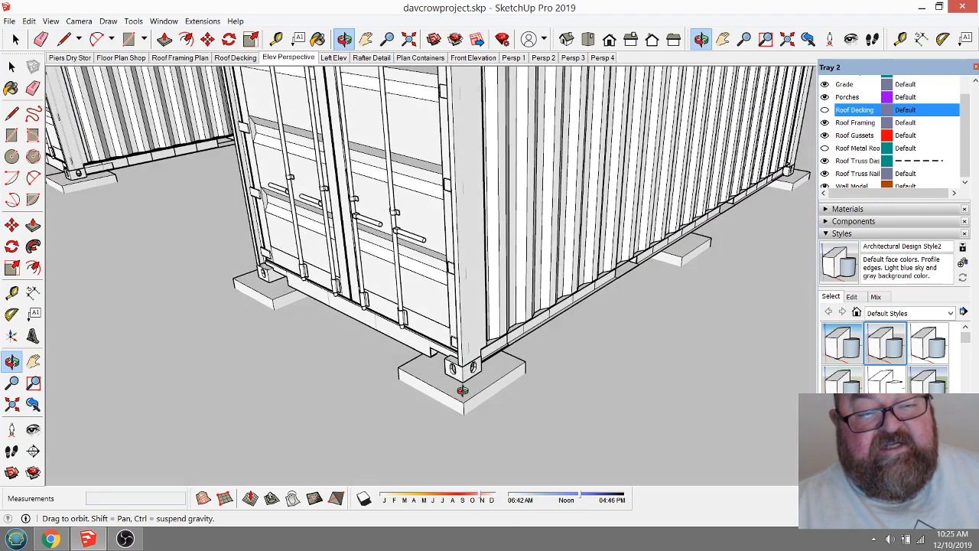
{"action": "scroll", "coordinate": [463, 375], "scroll_direction": "up", "scroll_amount": 5}
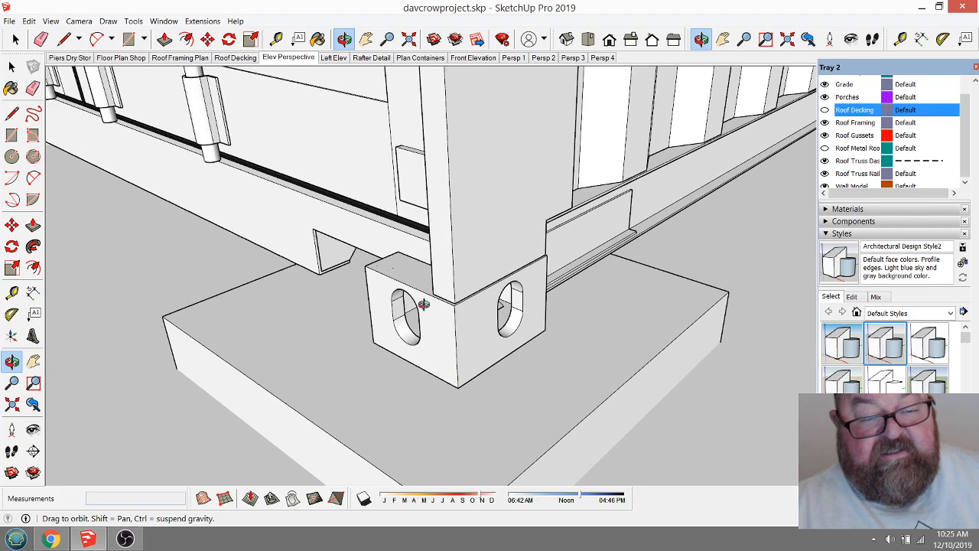
{"action": "scroll", "coordinate": [462, 345], "scroll_direction": "down", "scroll_amount": 10}
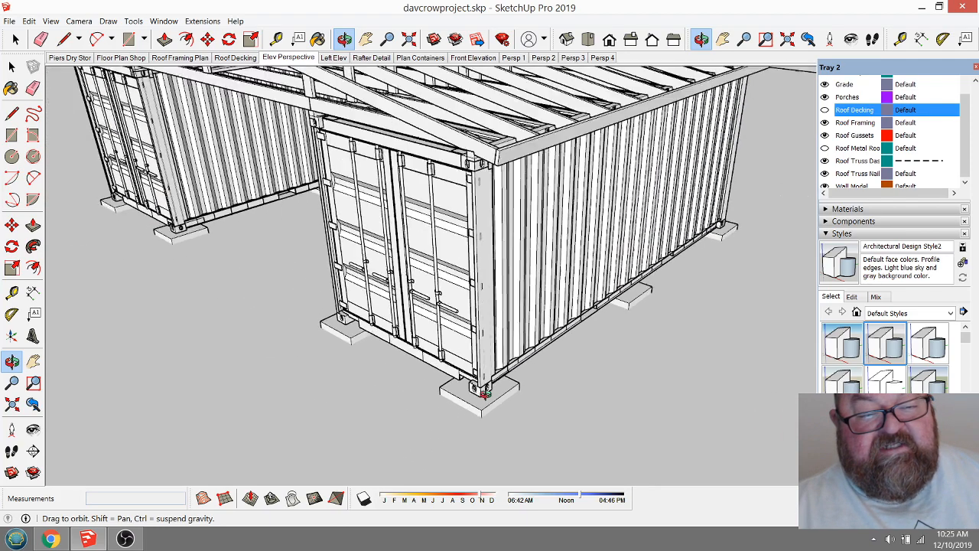
{"action": "scroll", "coordinate": [474, 256], "scroll_direction": "up", "scroll_amount": 2}
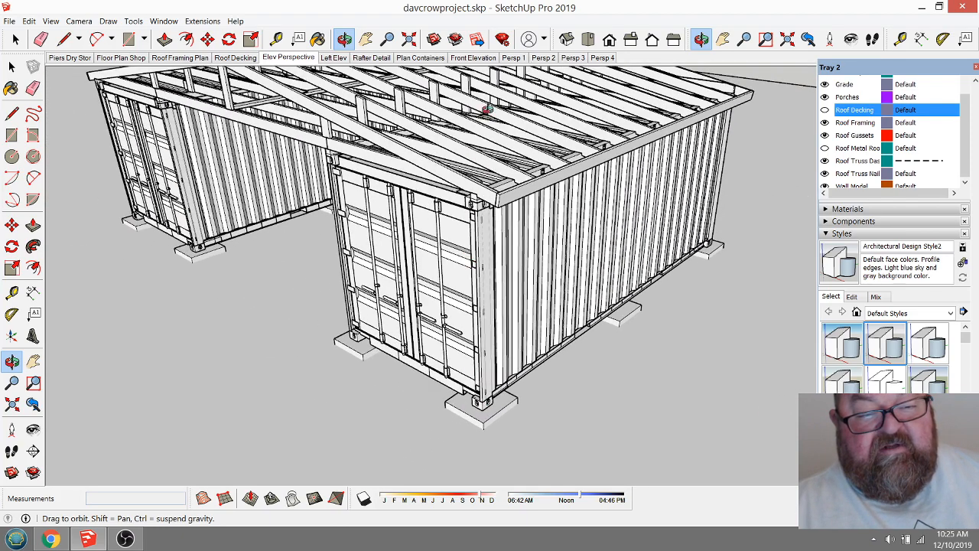
Examine the container's long corrugated wall and the eave framing above it from the door-end corner and from the side
{"action": "middle_click_drag", "start_coordinate": [482, 273], "coordinate": [502, 323]}
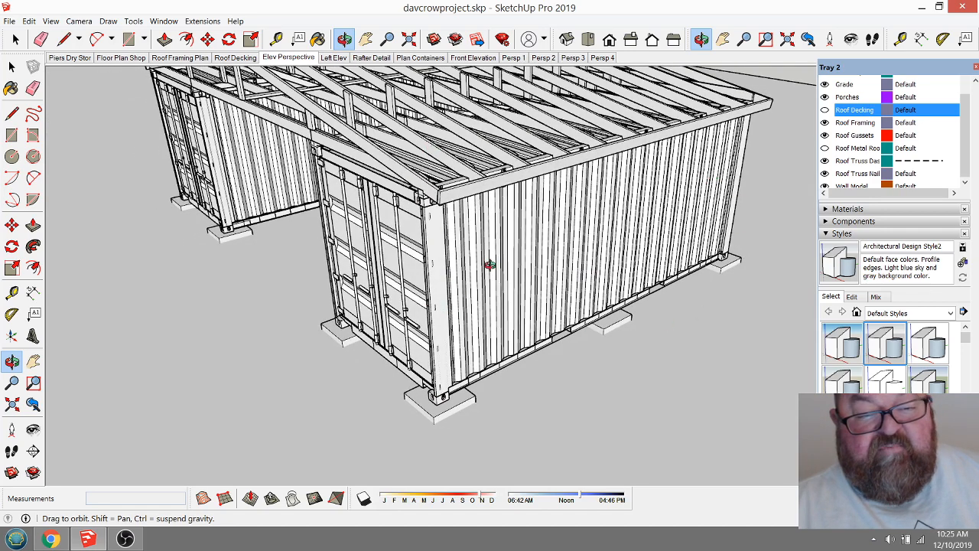
{"action": "middle_click_drag", "start_coordinate": [527, 268], "coordinate": [523, 228]}
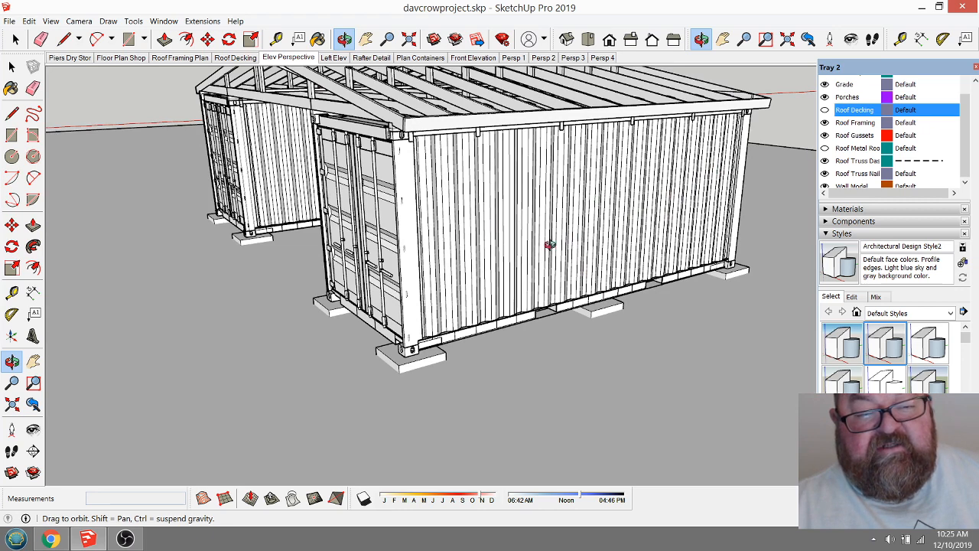
{"action": "middle_click_drag", "start_coordinate": [539, 238], "coordinate": [537, 264]}
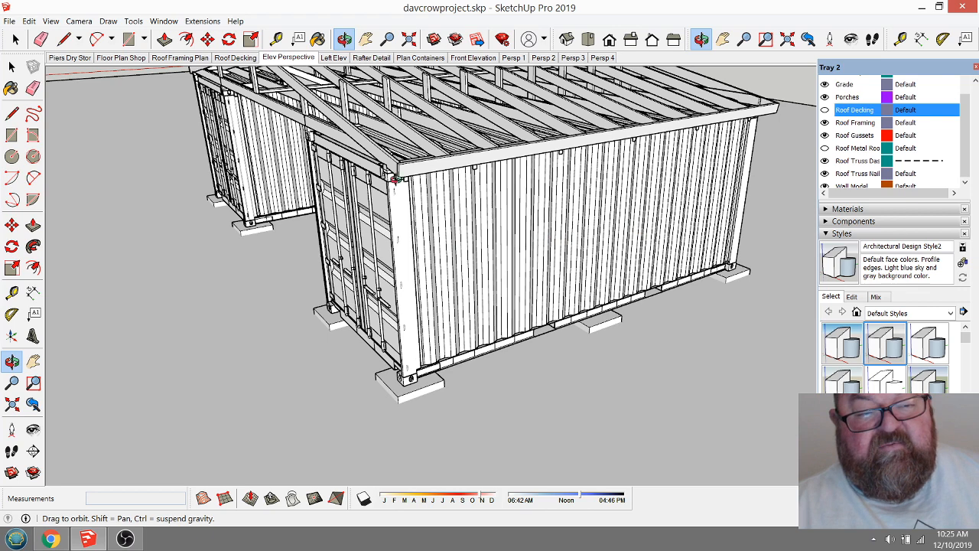
{"action": "middle_click_drag", "start_coordinate": [399, 237], "coordinate": [394, 205]}
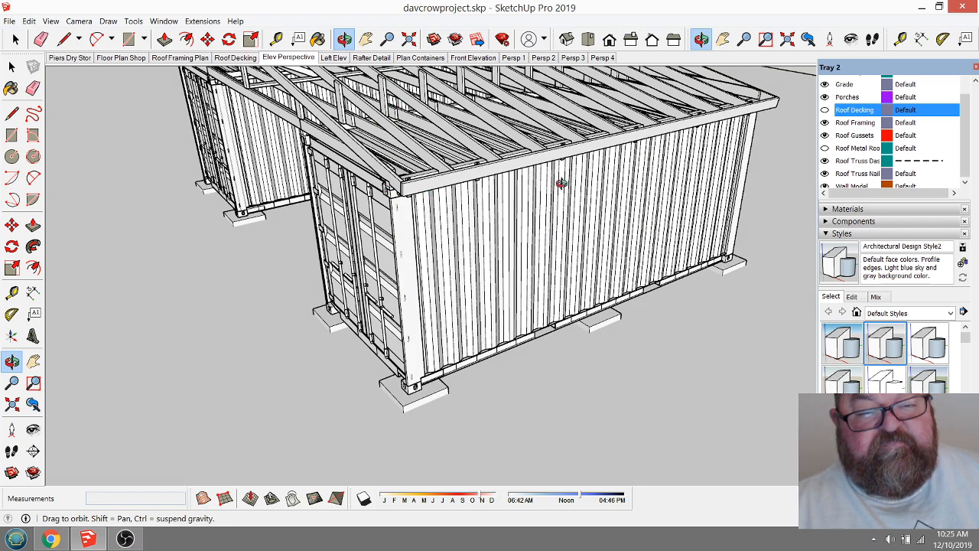
{"action": "left_click_drag", "start_coordinate": [525, 227], "coordinate": [428, 215]}
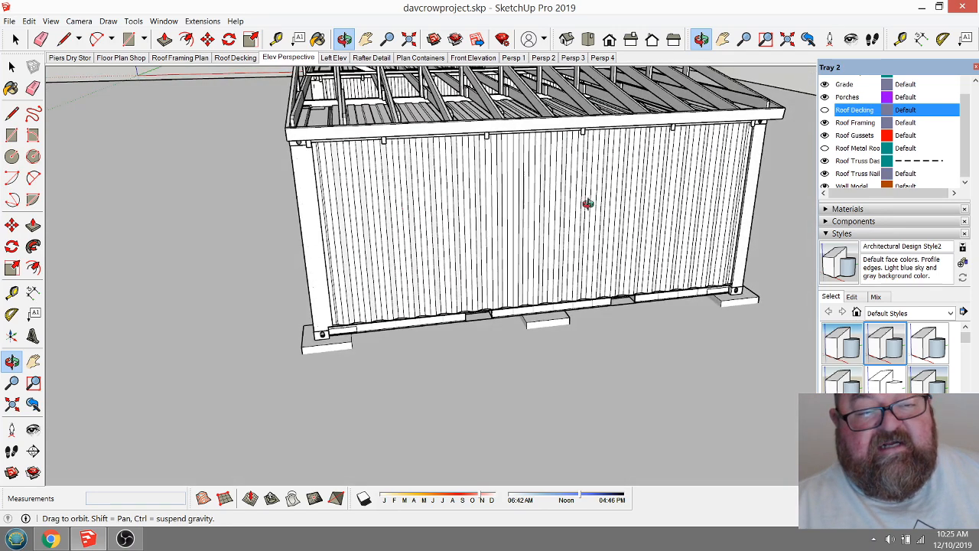
{"action": "left_click_drag", "start_coordinate": [434, 120], "coordinate": [519, 191]}
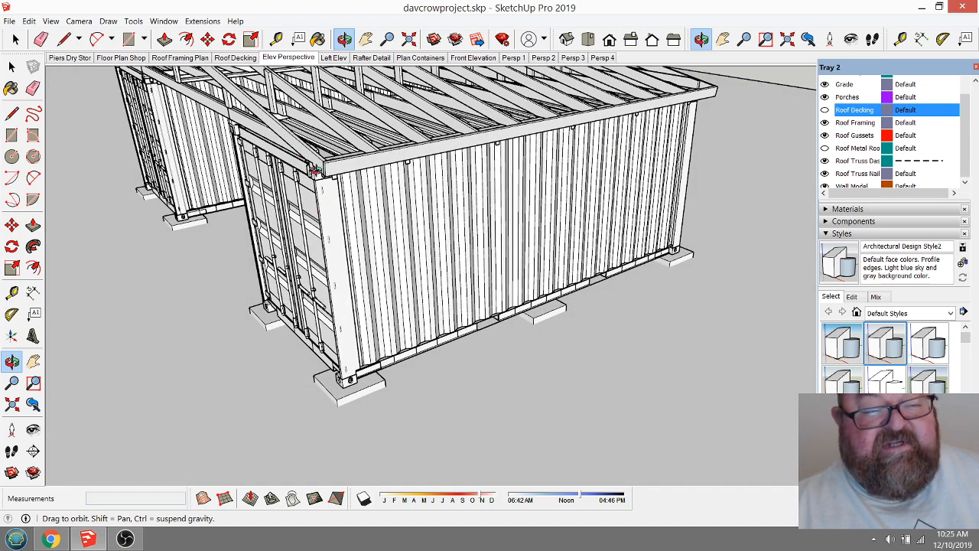
Inspect the upper corner casting at the inner side of the container's door end, beneath the roof truss
{"action": "left_click_drag", "start_coordinate": [321, 178], "coordinate": [393, 185]}
{"action": "scroll", "coordinate": [195, 155], "scroll_direction": "up", "scroll_amount": 5}
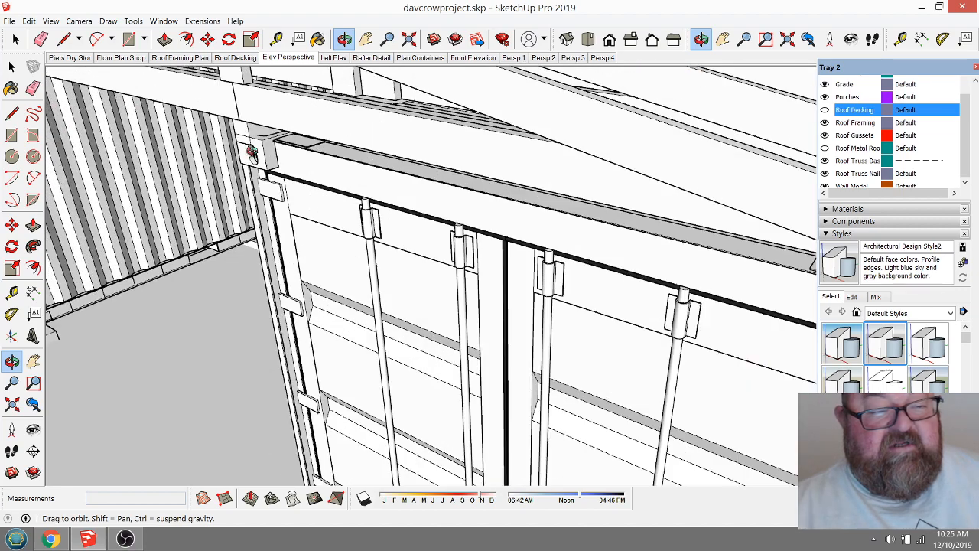
{"action": "scroll", "coordinate": [256, 131], "scroll_direction": "up", "scroll_amount": 2}
{"action": "scroll", "coordinate": [260, 135], "scroll_direction": "up", "scroll_amount": 6}
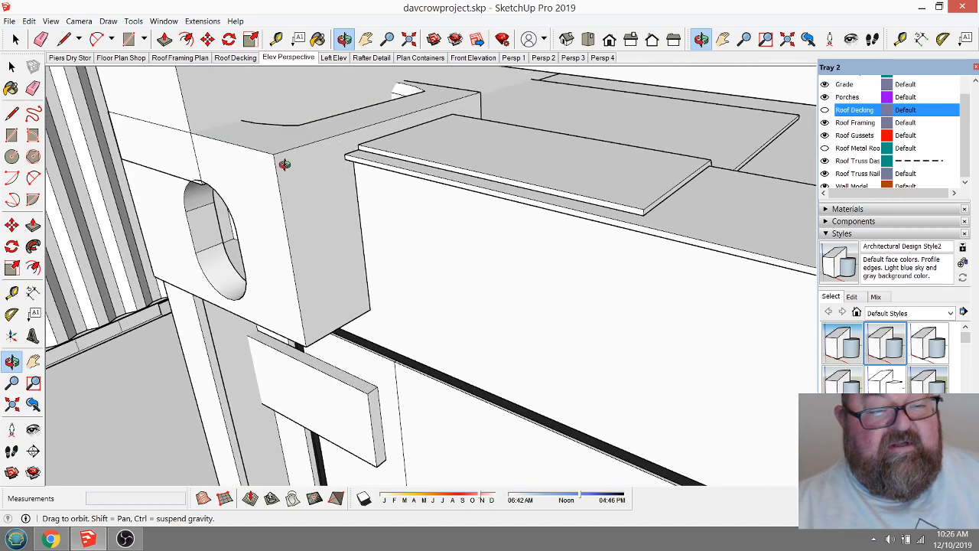
{"action": "left_click_drag", "start_coordinate": [286, 185], "coordinate": [345, 149]}
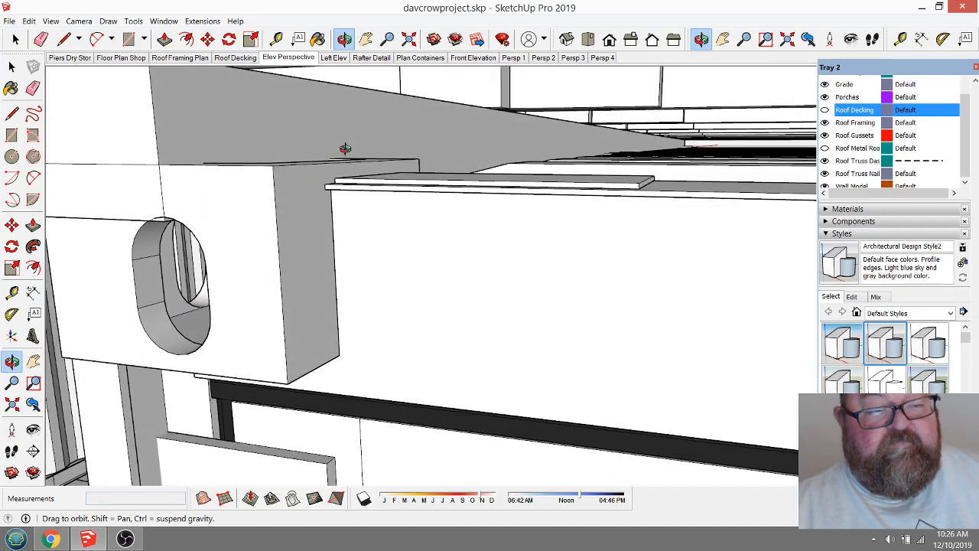
{"action": "left_click_drag", "start_coordinate": [327, 182], "coordinate": [303, 229]}
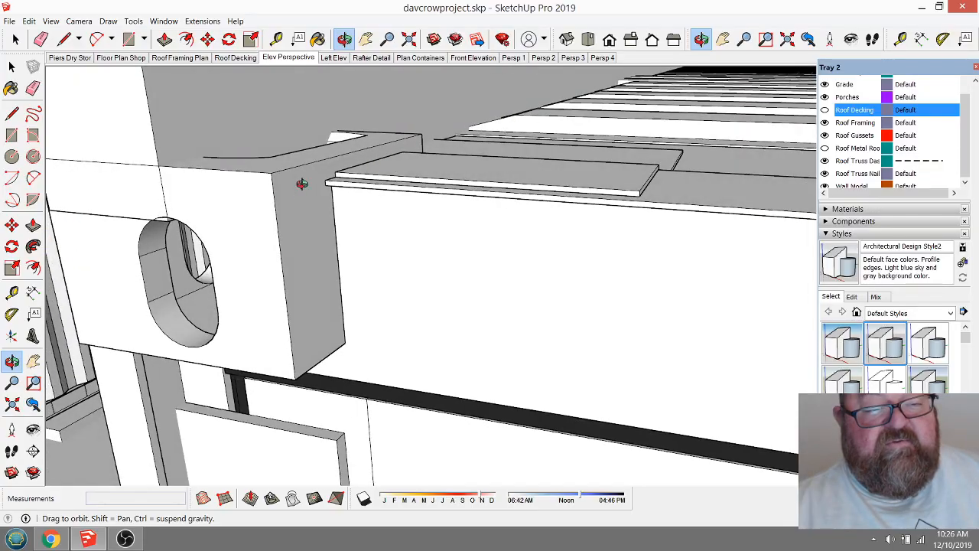
{"action": "scroll", "coordinate": [221, 218], "scroll_direction": "down", "scroll_amount": 10}
{"action": "scroll", "coordinate": [217, 221], "scroll_direction": "down", "scroll_amount": 10}
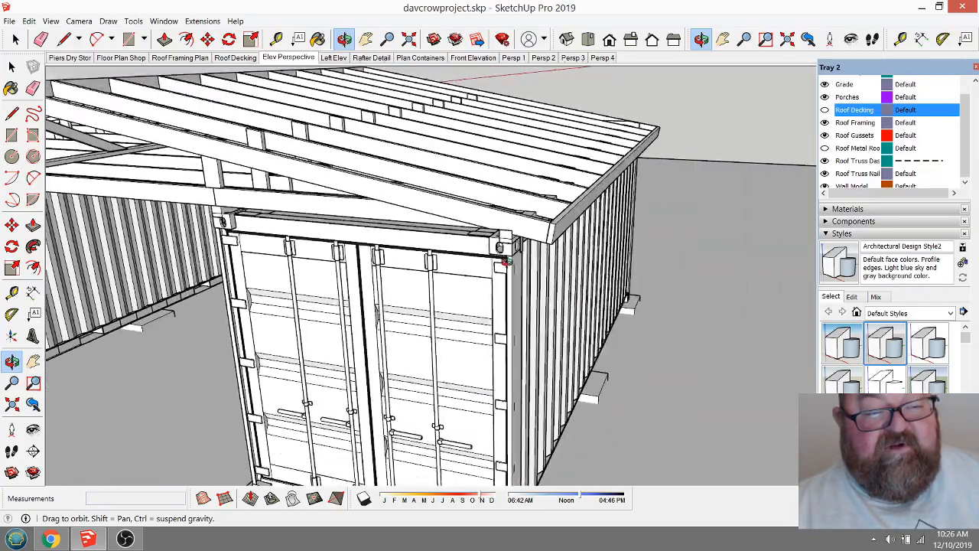
Examine the bolted eave straps at the container's outer edge, and survey the full roof truss layout from above and from the front
{"action": "scroll", "coordinate": [498, 251], "scroll_direction": "up", "scroll_amount": 8}
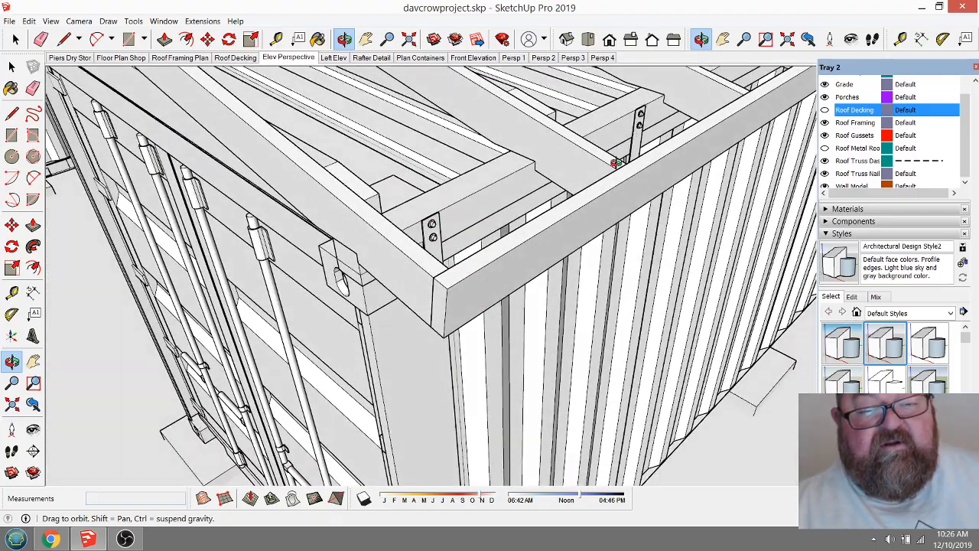
{"action": "scroll", "coordinate": [474, 256], "scroll_direction": "down", "scroll_amount": 5}
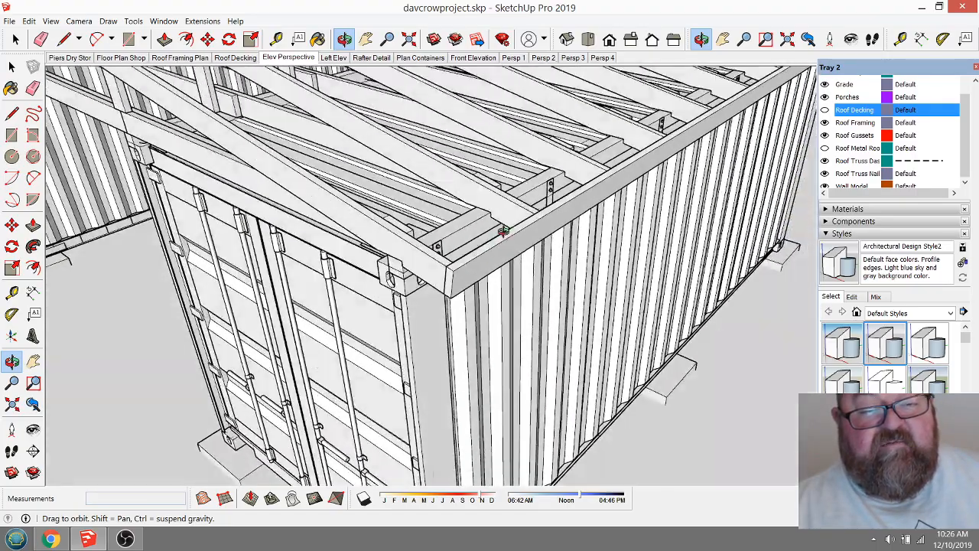
{"action": "scroll", "coordinate": [504, 231], "scroll_direction": "down", "scroll_amount": 3}
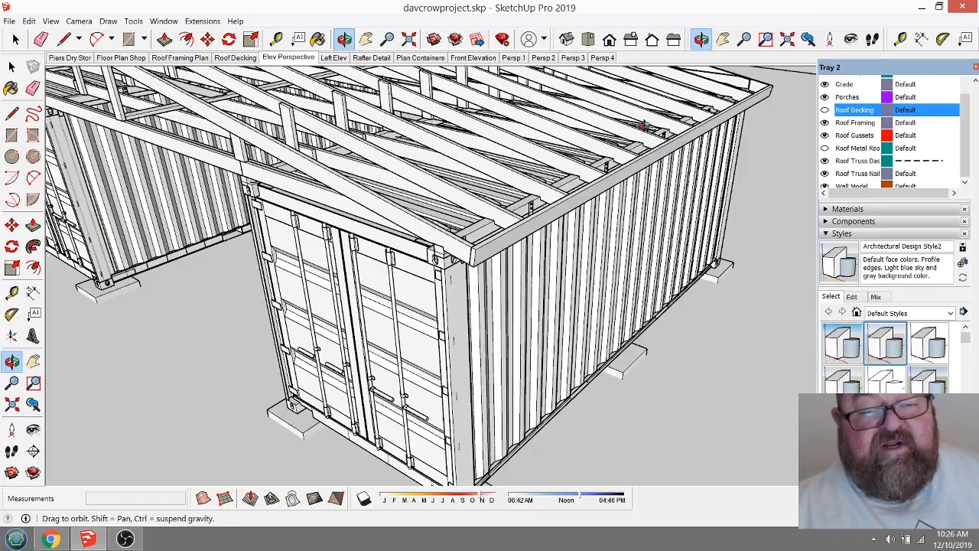
{"action": "scroll", "coordinate": [469, 238], "scroll_direction": "down", "scroll_amount": 3}
{"action": "middle_click_drag", "start_coordinate": [468, 238], "coordinate": [574, 348]}
{"action": "scroll", "coordinate": [574, 347], "scroll_direction": "up", "scroll_amount": 4}
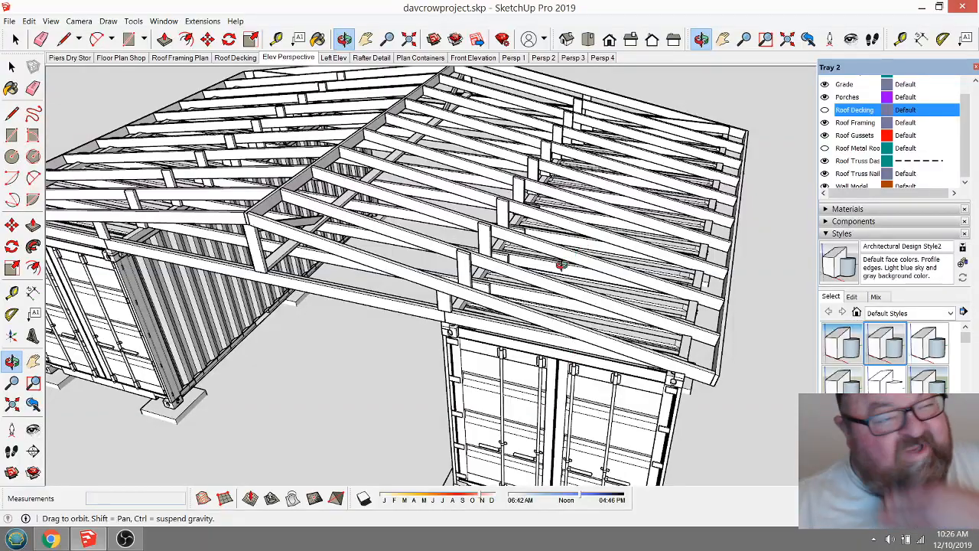
{"action": "scroll", "coordinate": [561, 264], "scroll_direction": "down", "scroll_amount": 5}
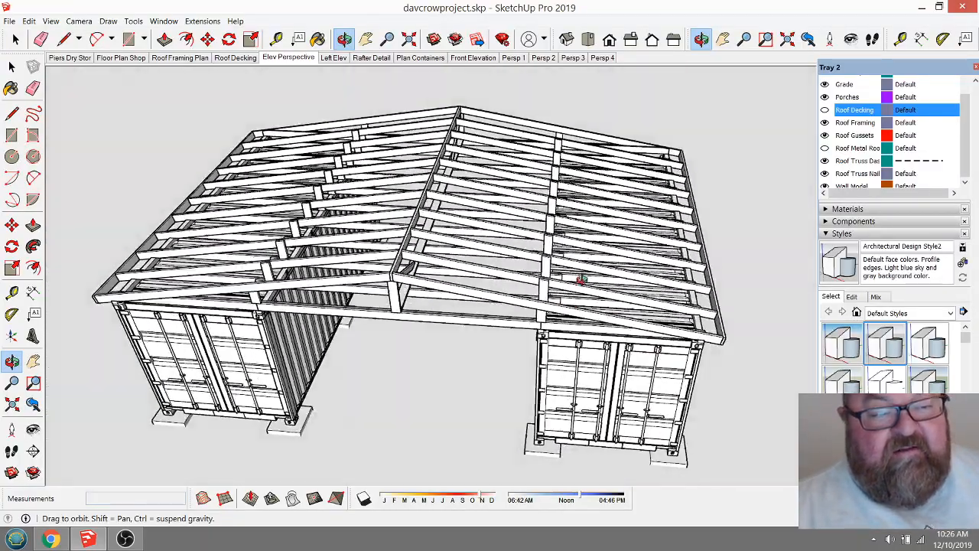
{"action": "left_click_drag", "start_coordinate": [581, 280], "coordinate": [639, 137]}
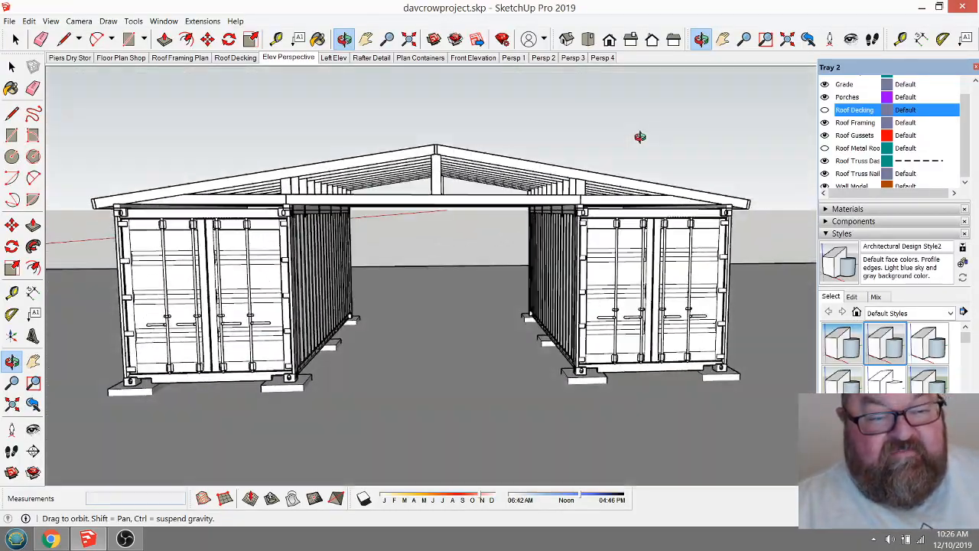
Inspect the bolted straps holding the beam along the container's upper long edge, with the roof trusses out of view
{"action": "left_click", "coordinate": [15, 39]}
{"action": "left_click", "coordinate": [344, 58]}
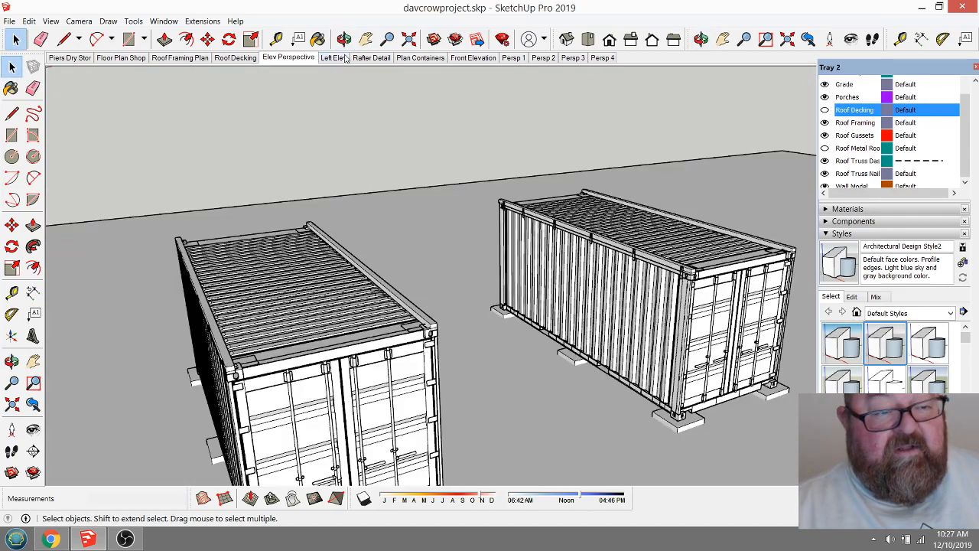
{"action": "left_click", "coordinate": [343, 39]}
{"action": "left_click_drag", "start_coordinate": [590, 221], "coordinate": [495, 355]}
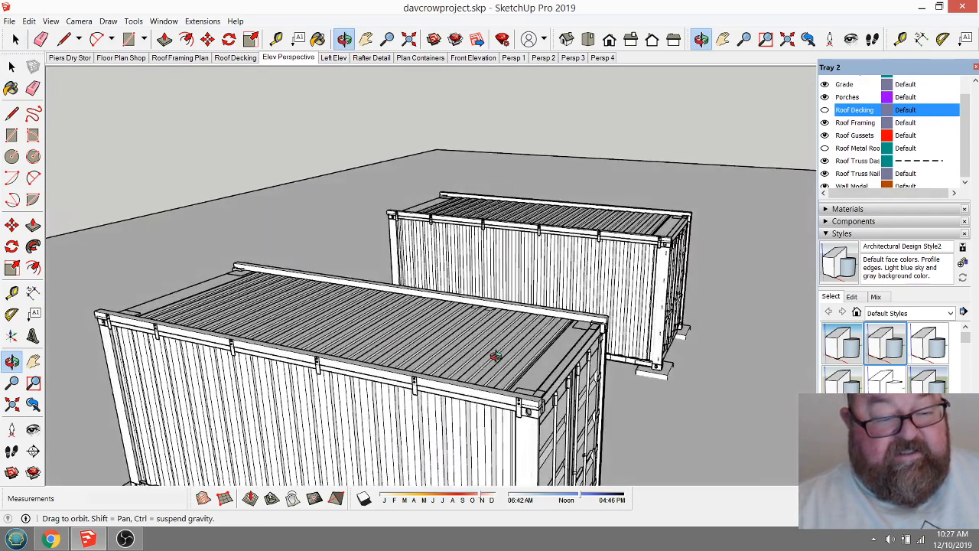
{"action": "scroll", "coordinate": [495, 356], "scroll_direction": "up", "scroll_amount": 10}
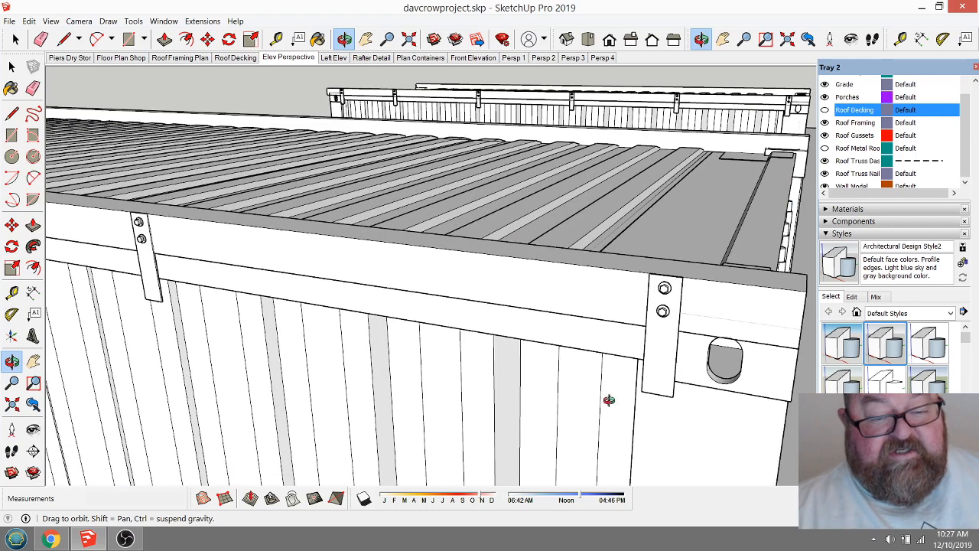
{"action": "left_click_drag", "start_coordinate": [609, 400], "coordinate": [415, 334]}
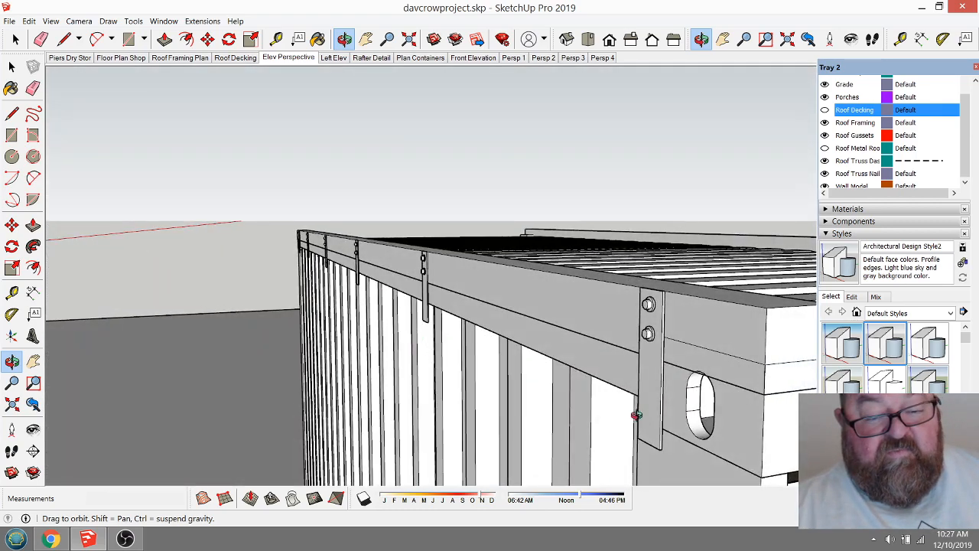
{"action": "left_click_drag", "start_coordinate": [646, 390], "coordinate": [661, 395]}
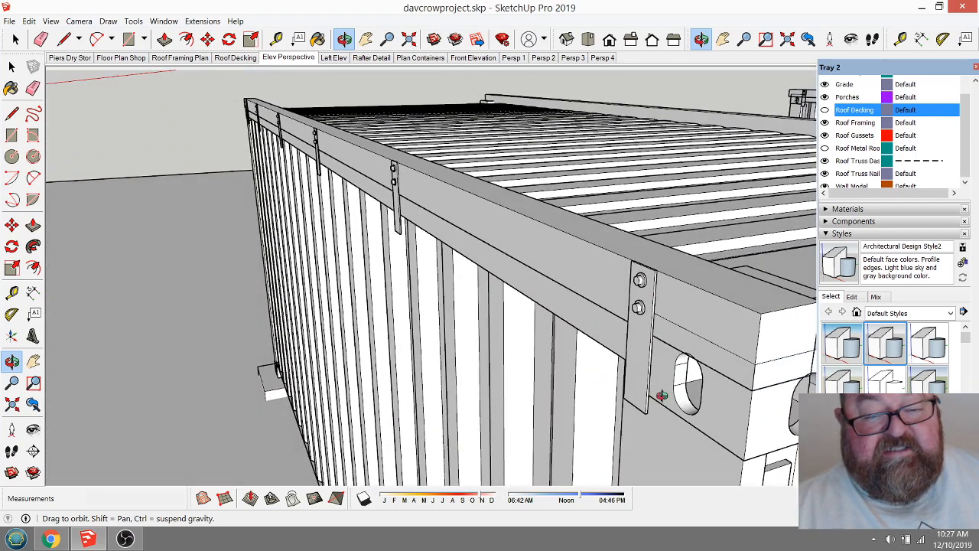
{"action": "left_click_drag", "start_coordinate": [655, 274], "coordinate": [621, 276]}
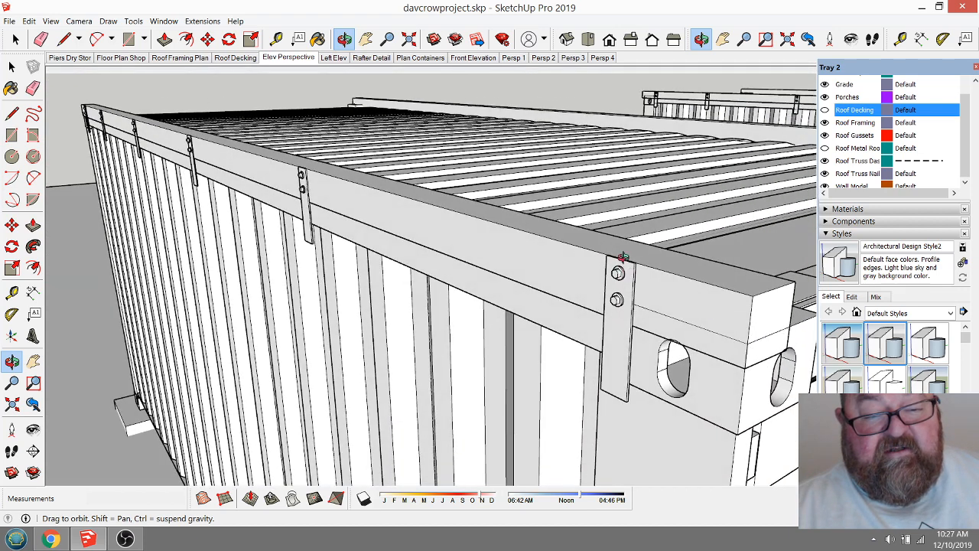
Measure the length of the bolted strap nearest the door end on the container's long-edge beam
{"action": "left_click", "coordinate": [276, 39]}
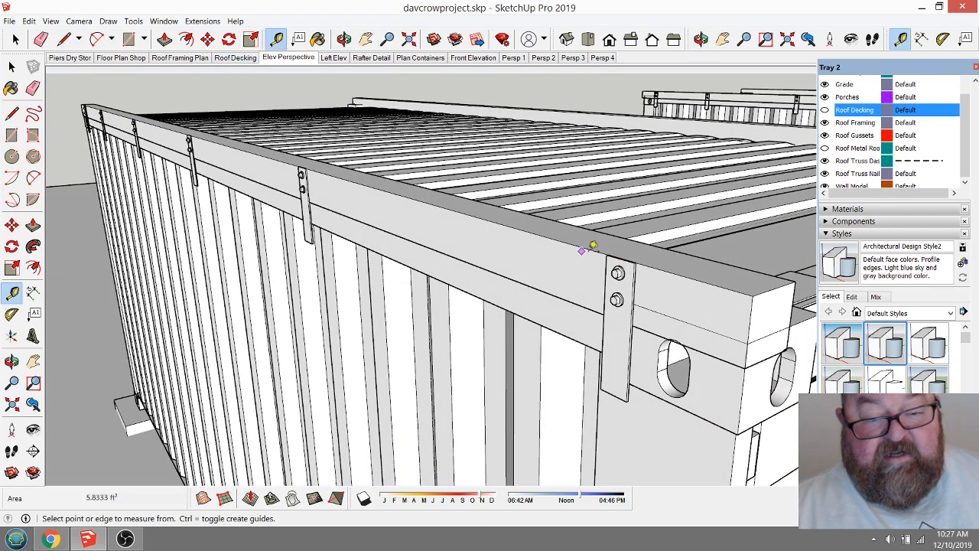
{"action": "left_click", "coordinate": [607, 254]}
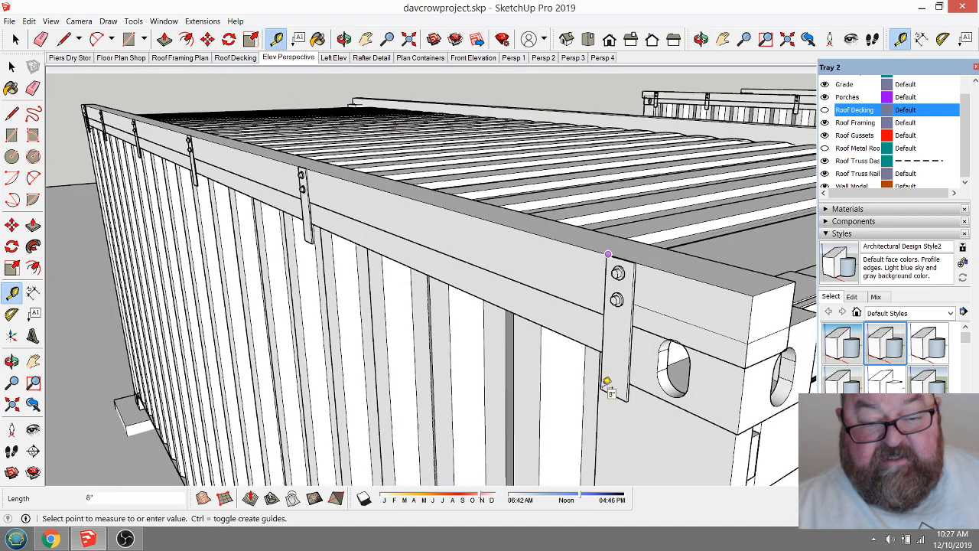
{"action": "left_click", "coordinate": [622, 353]}
{"action": "middle_click_drag", "start_coordinate": [622, 354], "coordinate": [633, 336]}
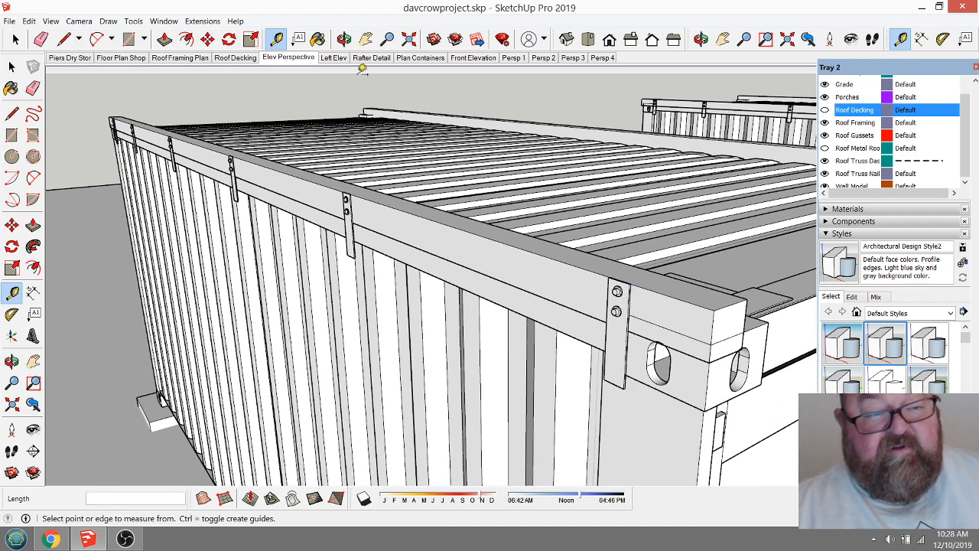
Examine how the first bolted strap fastens the beam to the container's top rail beside the corner casting
{"action": "left_click", "coordinate": [344, 39]}
{"action": "left_click_drag", "start_coordinate": [566, 367], "coordinate": [589, 375]}
{"action": "middle_click_drag", "start_coordinate": [598, 348], "coordinate": [554, 343]}
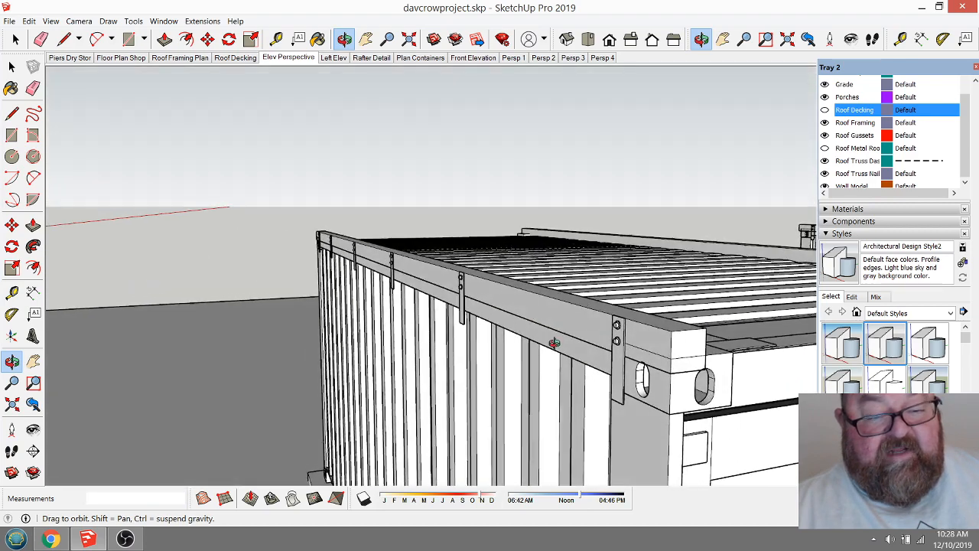
{"action": "left_click_drag", "start_coordinate": [629, 374], "coordinate": [601, 377]}
{"action": "scroll", "coordinate": [629, 337], "scroll_direction": "up", "scroll_amount": 6}
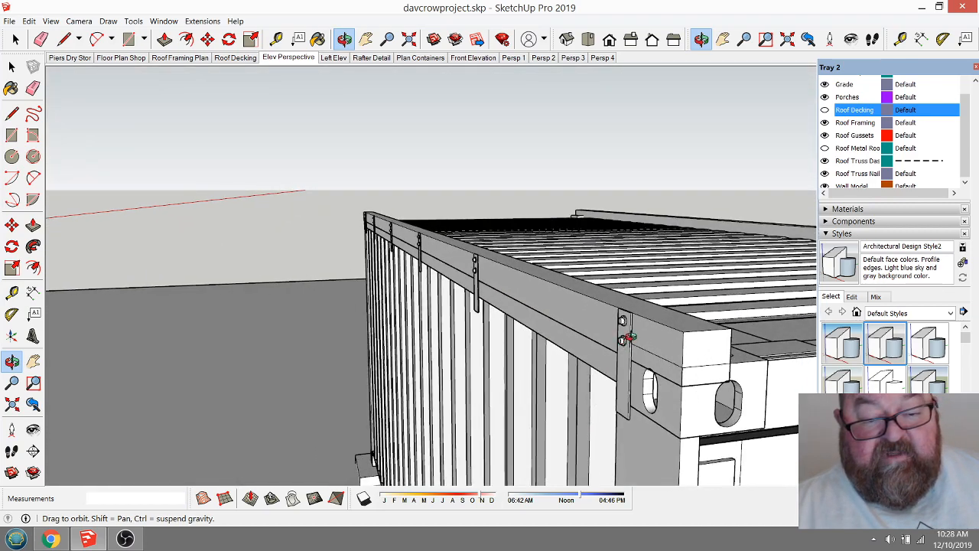
{"action": "scroll", "coordinate": [617, 322], "scroll_direction": "down", "scroll_amount": 3}
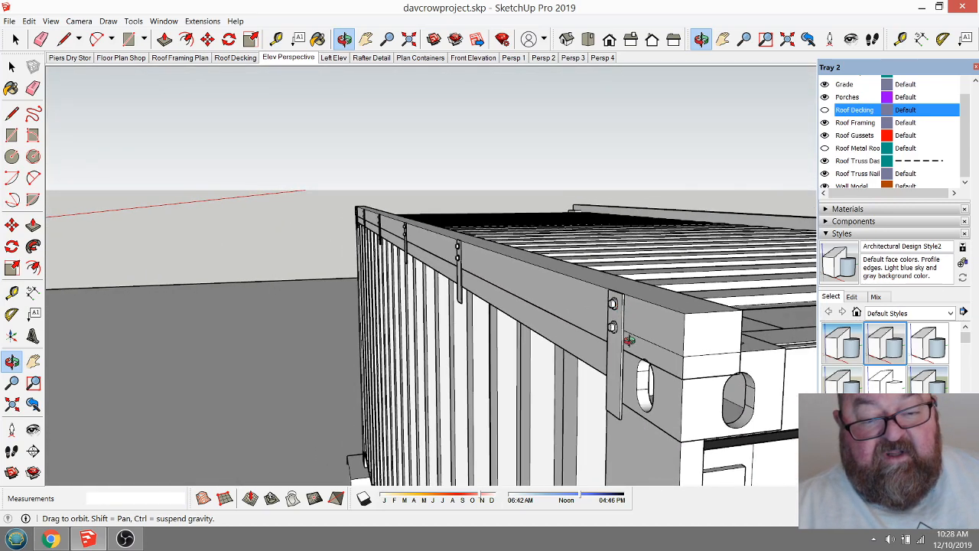
{"action": "left_click_drag", "start_coordinate": [624, 331], "coordinate": [604, 335]}
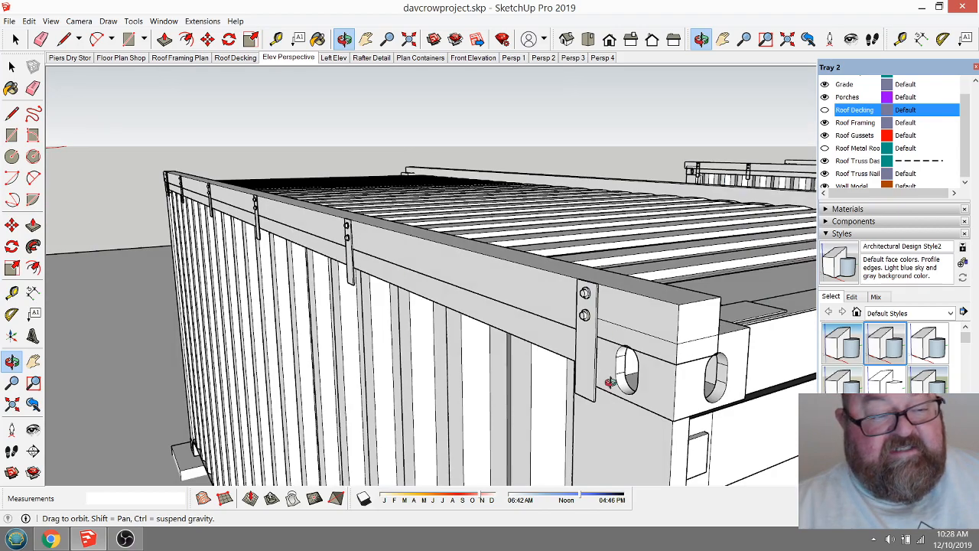
{"action": "left_click_drag", "start_coordinate": [610, 382], "coordinate": [600, 387]}
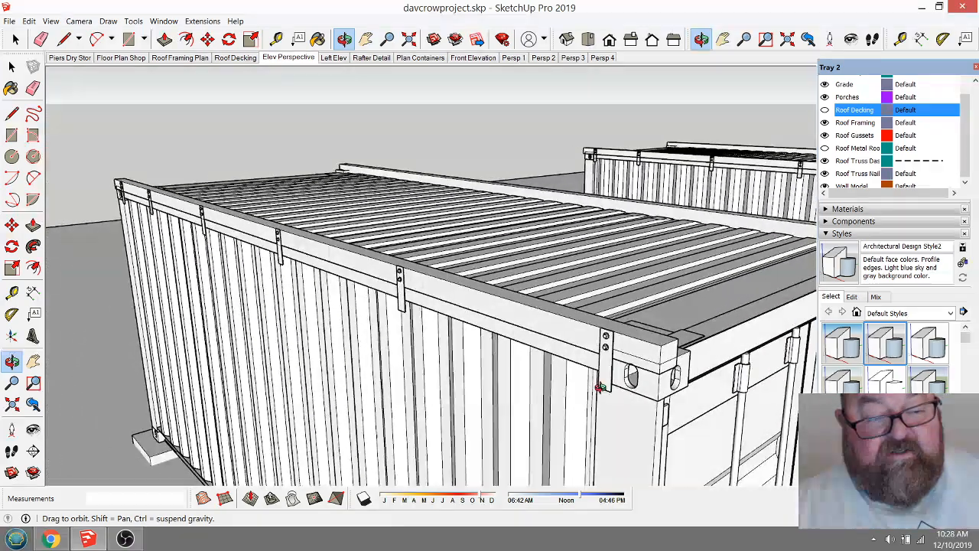
Survey both containers from the door ends, comparing the beams and straps along their upper long edges
{"action": "left_click_drag", "start_coordinate": [415, 378], "coordinate": [509, 335]}
{"action": "scroll", "coordinate": [344, 325], "scroll_direction": "down", "scroll_amount": 5}
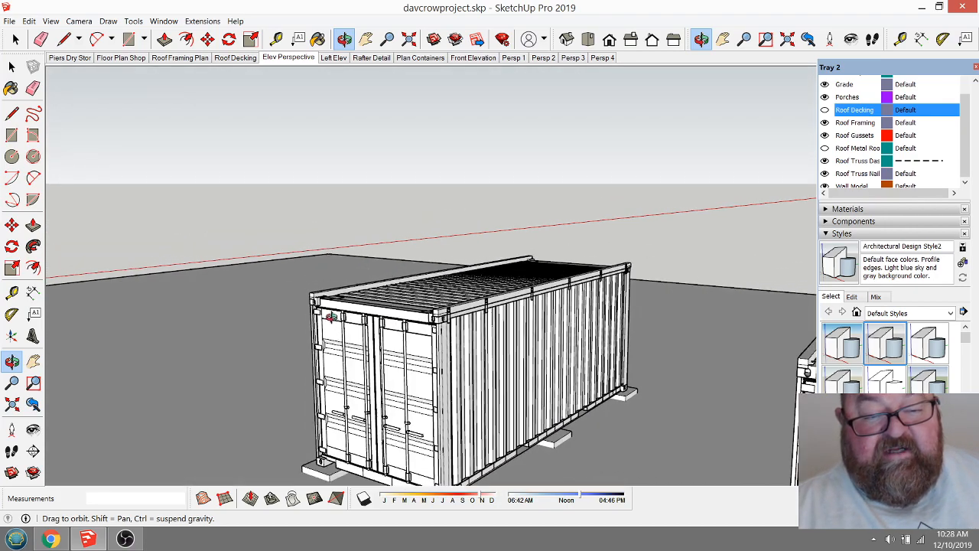
{"action": "left_click_drag", "start_coordinate": [723, 423], "coordinate": [751, 420]}
{"action": "left_click_drag", "start_coordinate": [342, 309], "coordinate": [349, 362]}
{"action": "left_click_drag", "start_coordinate": [700, 372], "coordinate": [589, 389]}
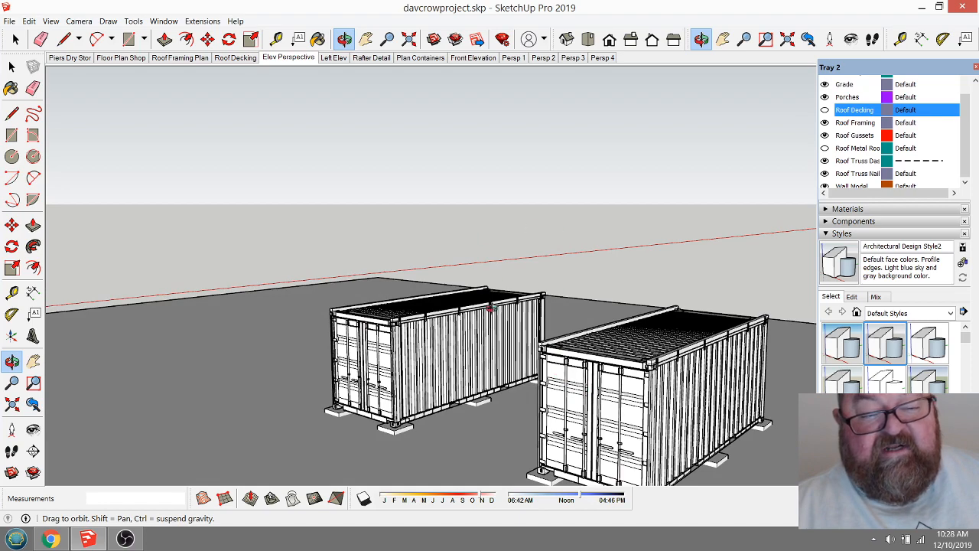
{"action": "left_click_drag", "start_coordinate": [492, 308], "coordinate": [669, 377]}
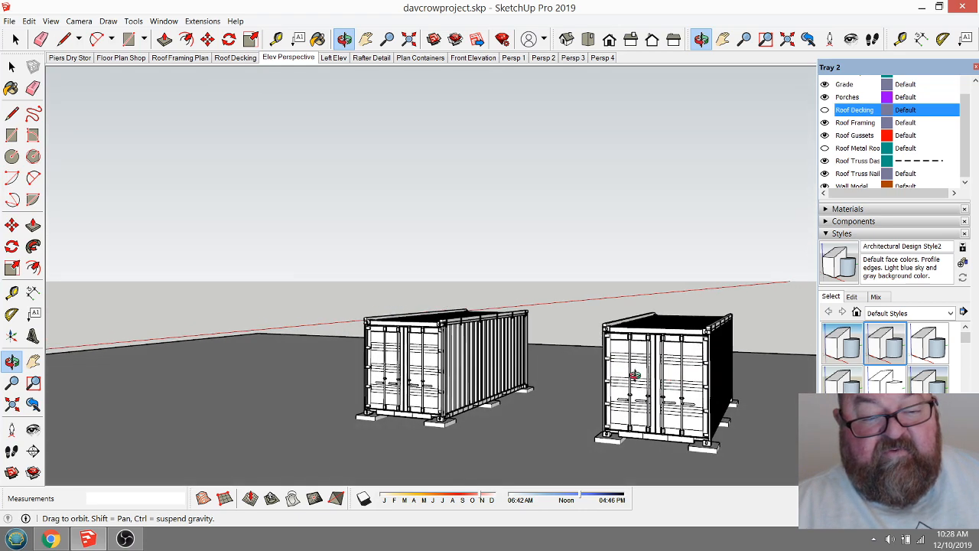
{"action": "left_click_drag", "start_coordinate": [601, 369], "coordinate": [567, 395]}
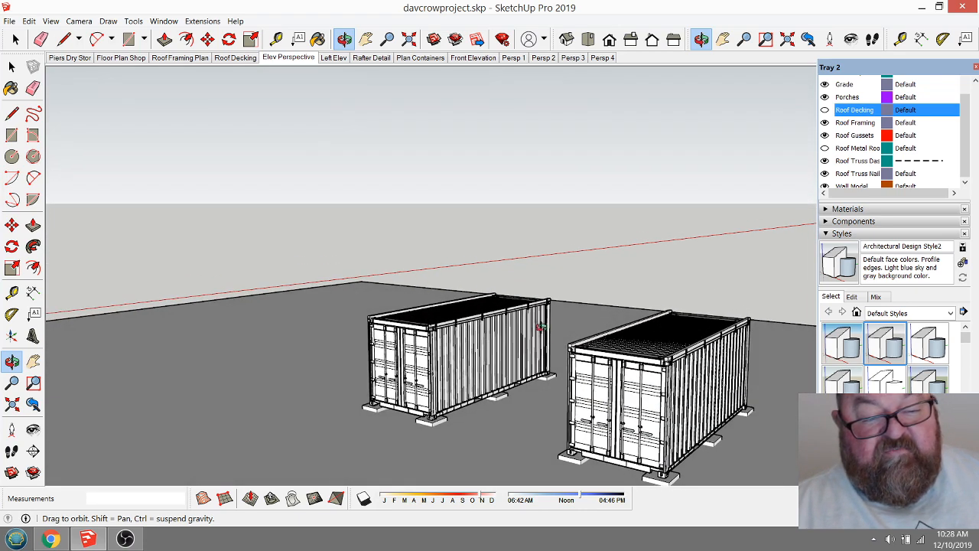
Examine the strap spacing along the right container's outer long edge, and view both containers' roofs from above
{"action": "scroll", "coordinate": [683, 334], "scroll_direction": "up", "scroll_amount": 8}
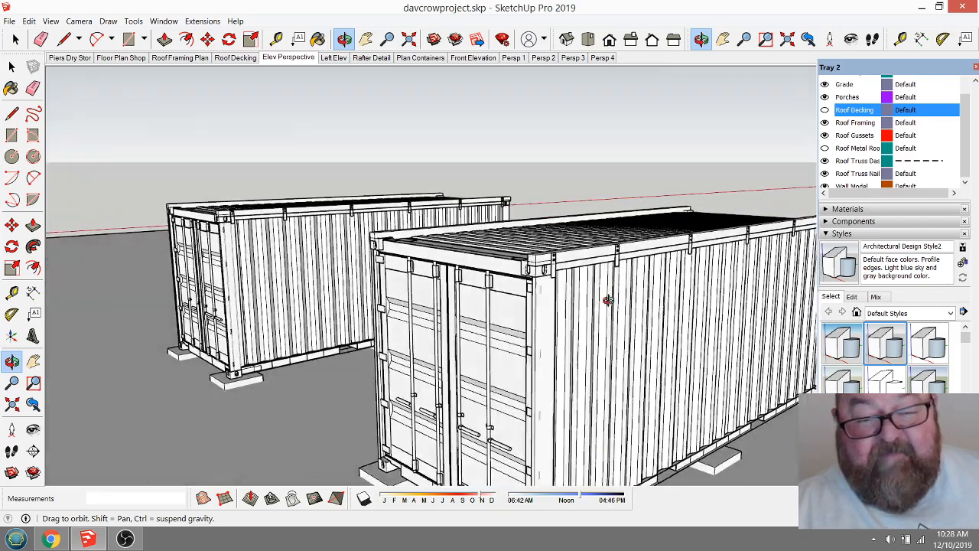
{"action": "left_click_drag", "start_coordinate": [606, 300], "coordinate": [610, 325]}
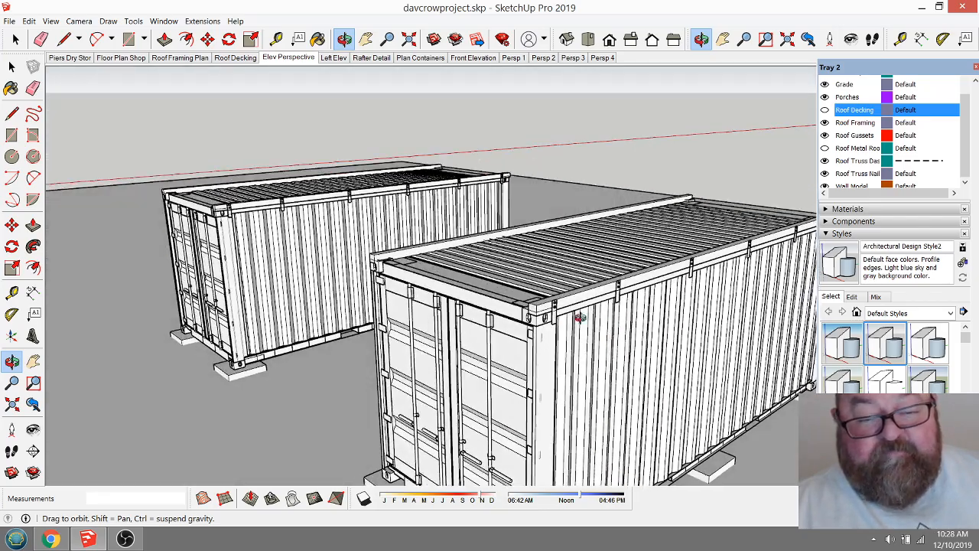
{"action": "left_click_drag", "start_coordinate": [495, 346], "coordinate": [512, 354]}
{"action": "scroll", "coordinate": [513, 354], "scroll_direction": "up", "scroll_amount": 6}
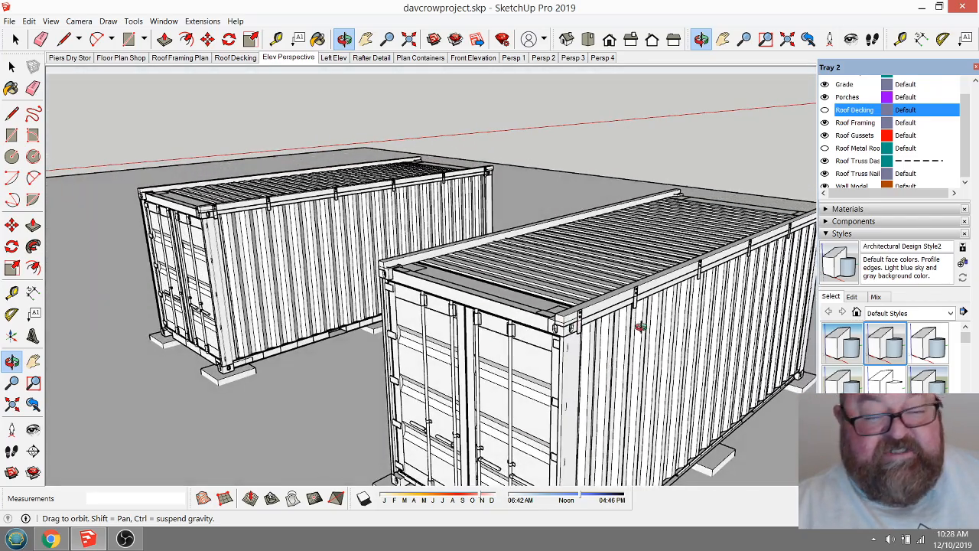
{"action": "scroll", "coordinate": [499, 307], "scroll_direction": "down", "scroll_amount": 4}
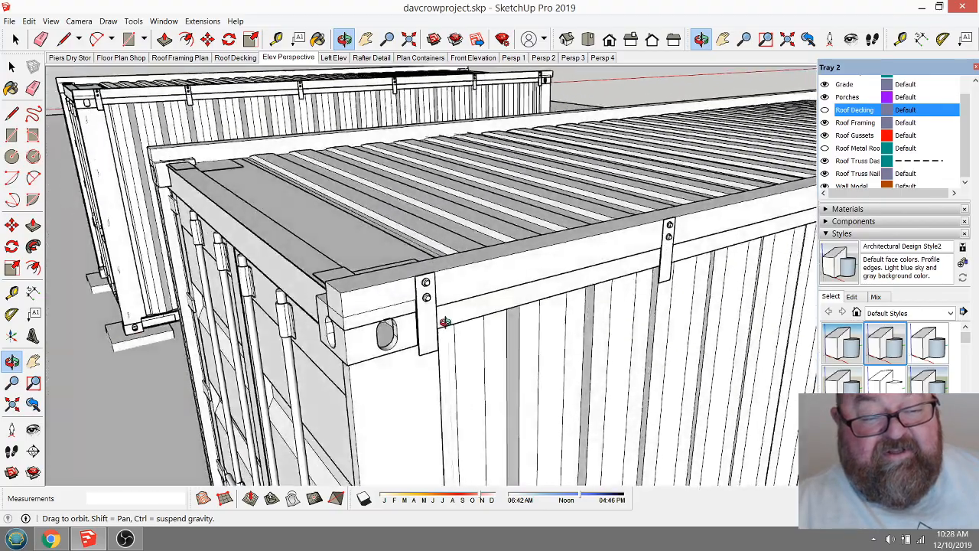
{"action": "scroll", "coordinate": [366, 324], "scroll_direction": "down", "scroll_amount": 10}
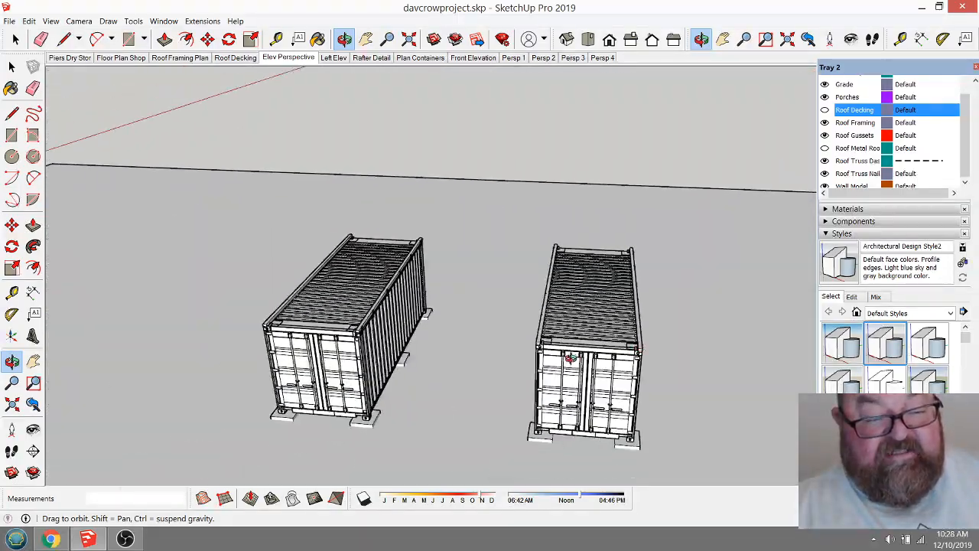
{"action": "scroll", "coordinate": [649, 351], "scroll_direction": "up", "scroll_amount": 4}
{"action": "scroll", "coordinate": [653, 395], "scroll_direction": "down", "scroll_amount": 1}
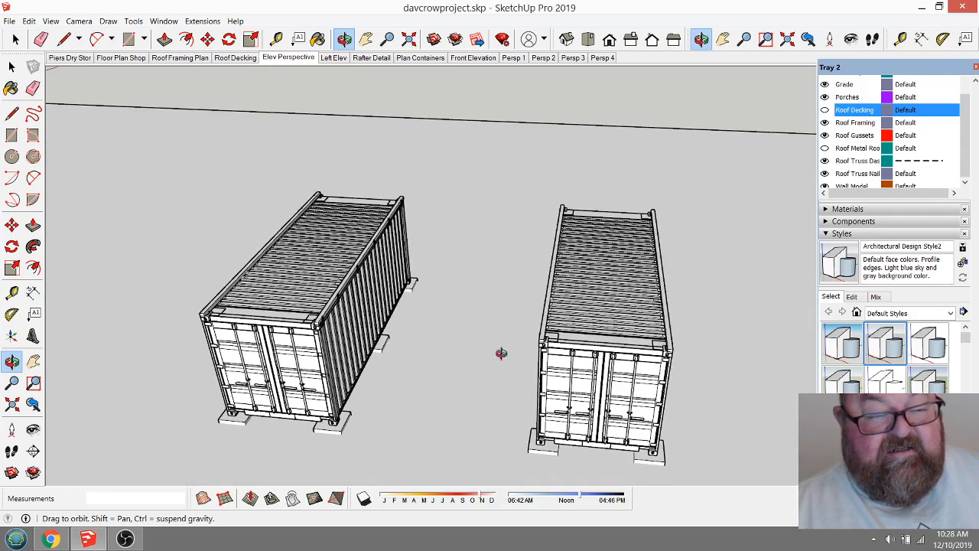
Inspect the beam end, corner casting and two-bolt strap at the right container's outer door-end corner up close
{"action": "scroll", "coordinate": [646, 406], "scroll_direction": "up", "scroll_amount": 7}
{"action": "scroll", "coordinate": [656, 341], "scroll_direction": "up", "scroll_amount": 8}
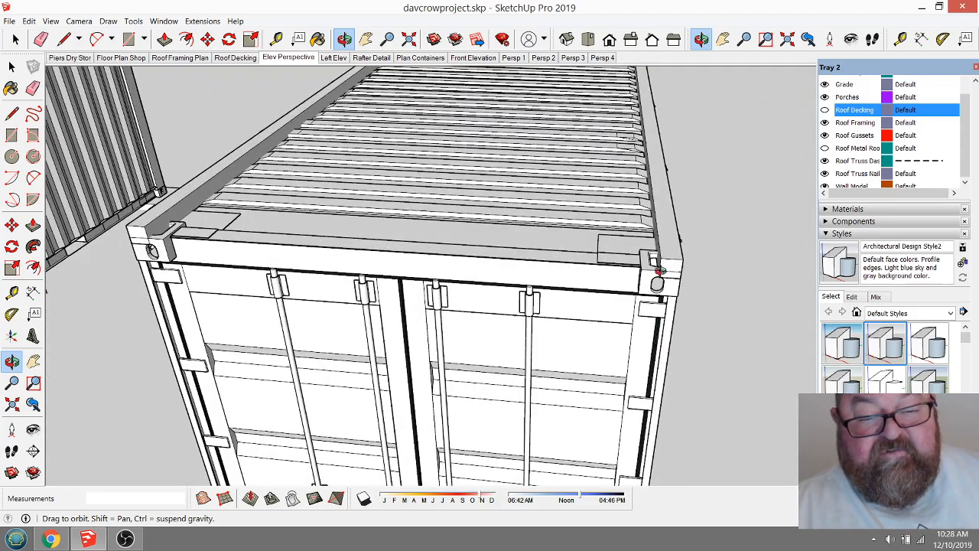
{"action": "scroll", "coordinate": [673, 285], "scroll_direction": "up", "scroll_amount": 4}
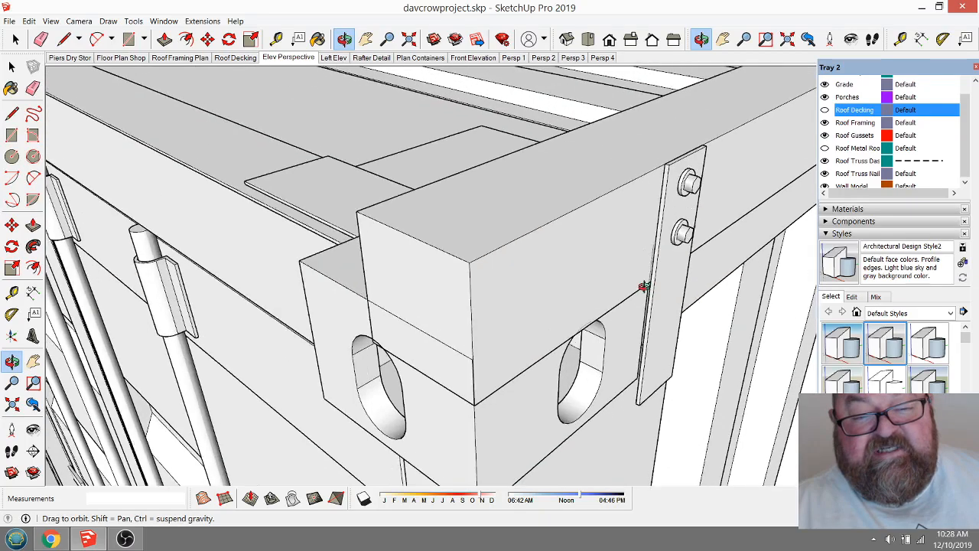
{"action": "scroll", "coordinate": [349, 306], "scroll_direction": "down", "scroll_amount": 1}
{"action": "scroll", "coordinate": [520, 337], "scroll_direction": "down", "scroll_amount": 2}
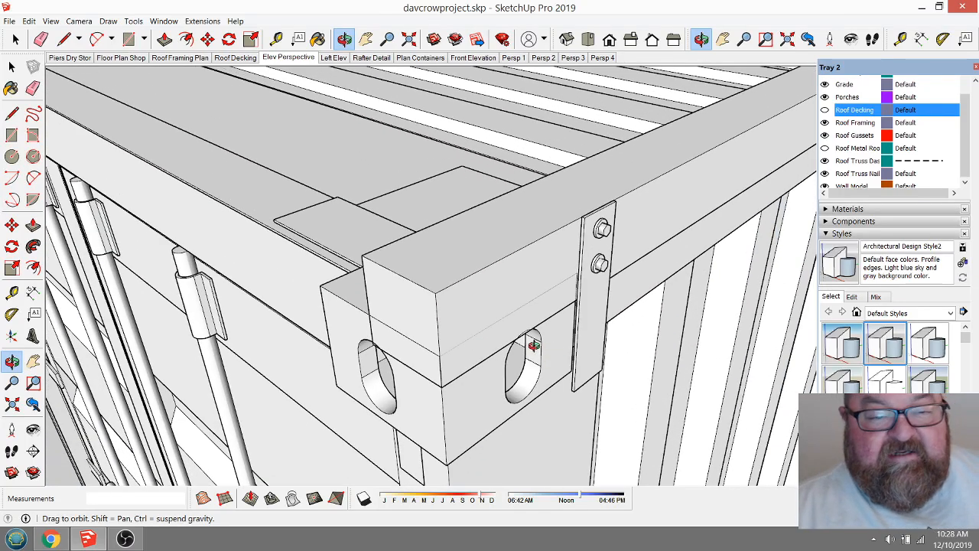
{"action": "left_click_drag", "start_coordinate": [521, 344], "coordinate": [448, 284]}
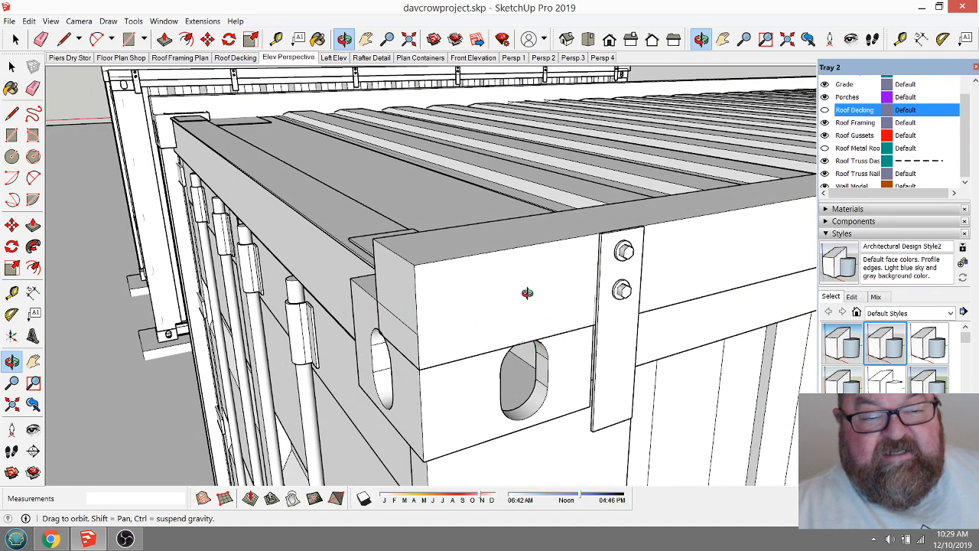
{"action": "left_click_drag", "start_coordinate": [527, 293], "coordinate": [560, 349]}
{"action": "scroll", "coordinate": [622, 228], "scroll_direction": "up", "scroll_amount": 4}
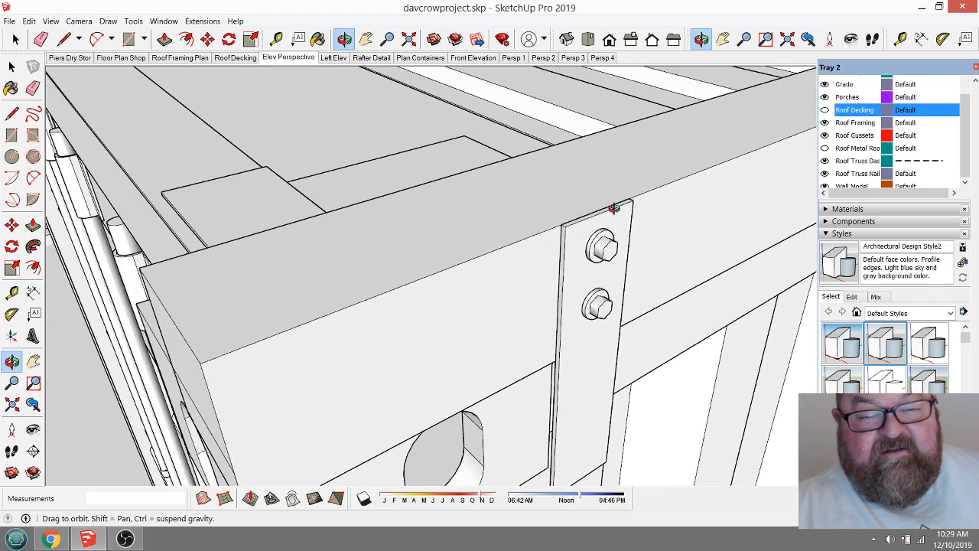
{"action": "scroll", "coordinate": [588, 360], "scroll_direction": "down", "scroll_amount": 6}
{"action": "left_click_drag", "start_coordinate": [587, 361], "coordinate": [380, 314]}
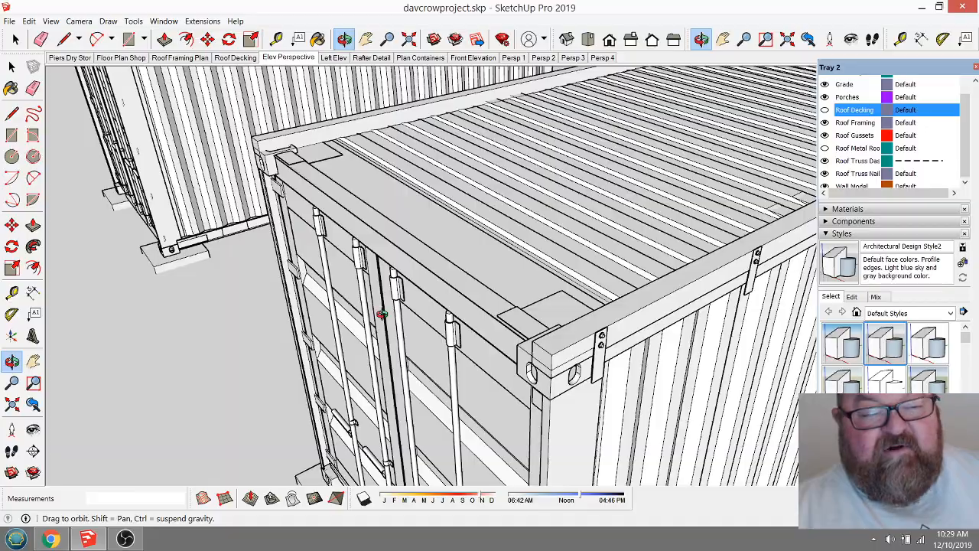
Start a Medeek roof truss with both containers in view, and choose the Common truss family
{"action": "left_click_drag", "start_coordinate": [381, 313], "coordinate": [621, 341]}
{"action": "scroll", "coordinate": [484, 346], "scroll_direction": "down", "scroll_amount": 5}
{"action": "left_click_drag", "start_coordinate": [667, 381], "coordinate": [639, 374]}
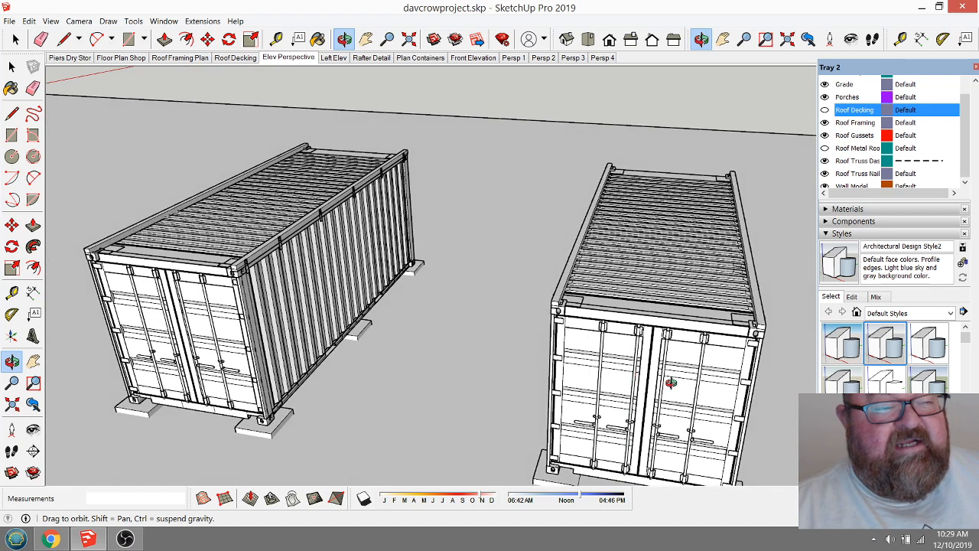
{"action": "left_click", "coordinate": [205, 21]}
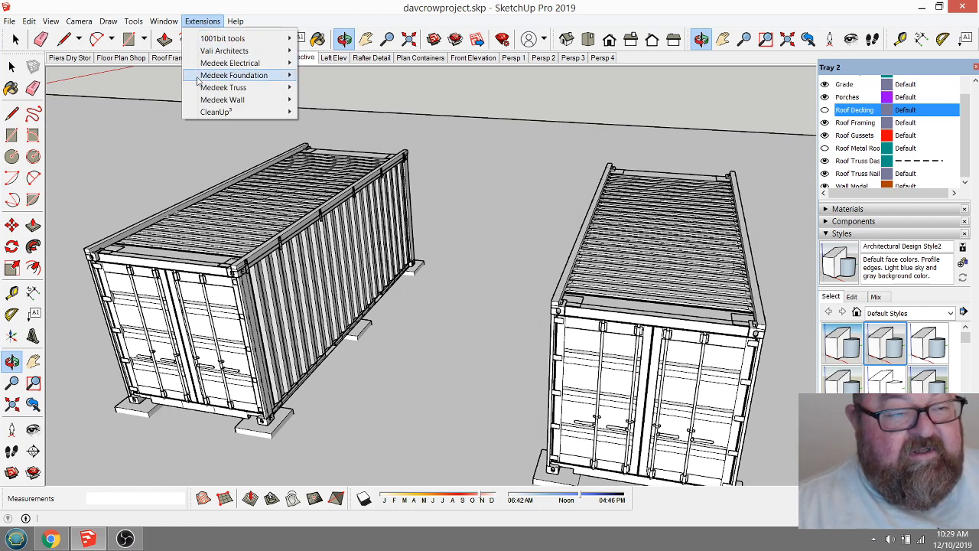
{"action": "mouse_move", "coordinate": [206, 89]}
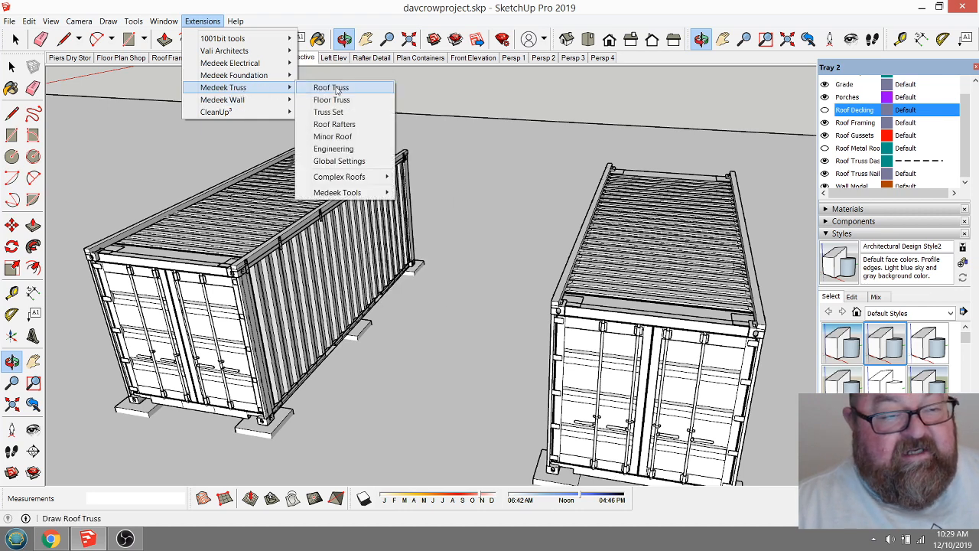
{"action": "left_click", "coordinate": [341, 92]}
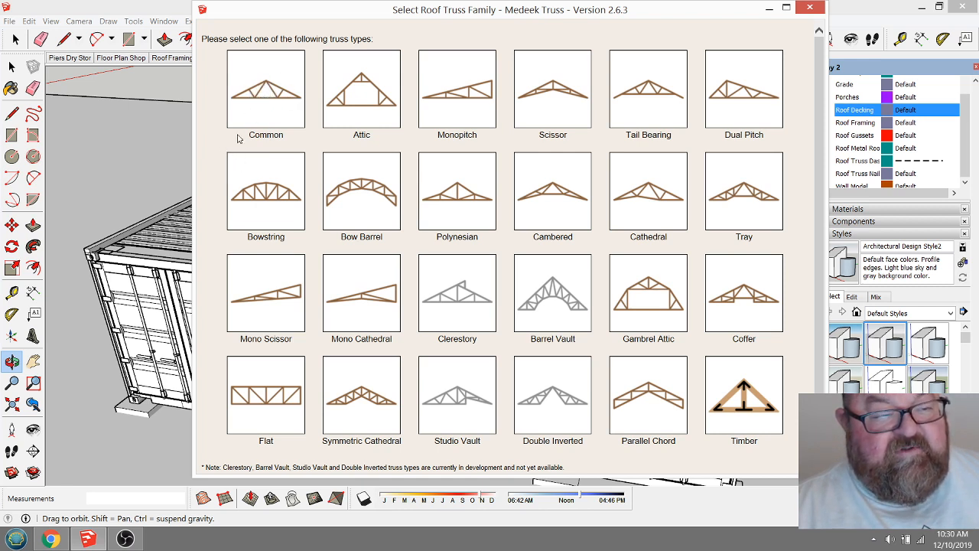
{"action": "scroll", "coordinate": [216, 216], "scroll_direction": "down", "scroll_amount": 1}
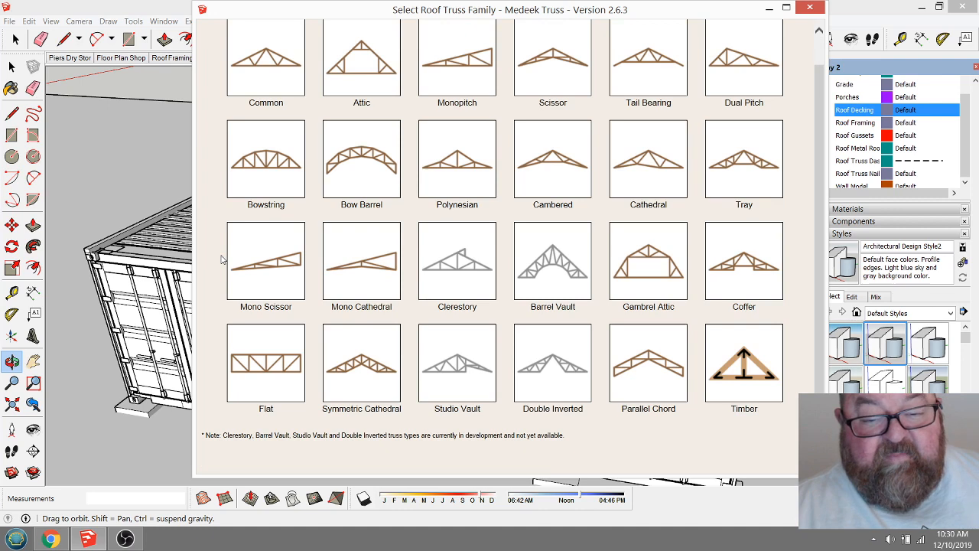
{"action": "scroll", "coordinate": [222, 260], "scroll_direction": "up", "scroll_amount": 1}
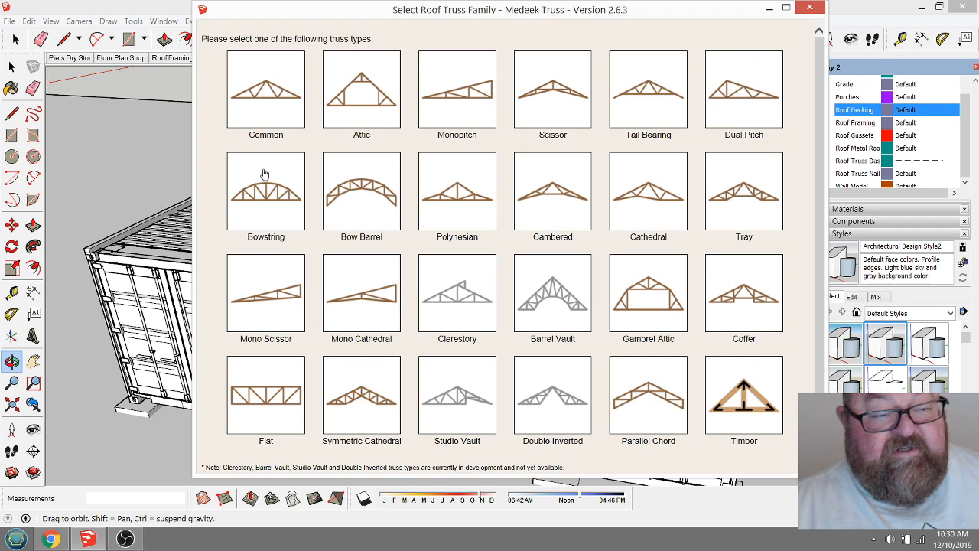
{"action": "left_click", "coordinate": [272, 100]}
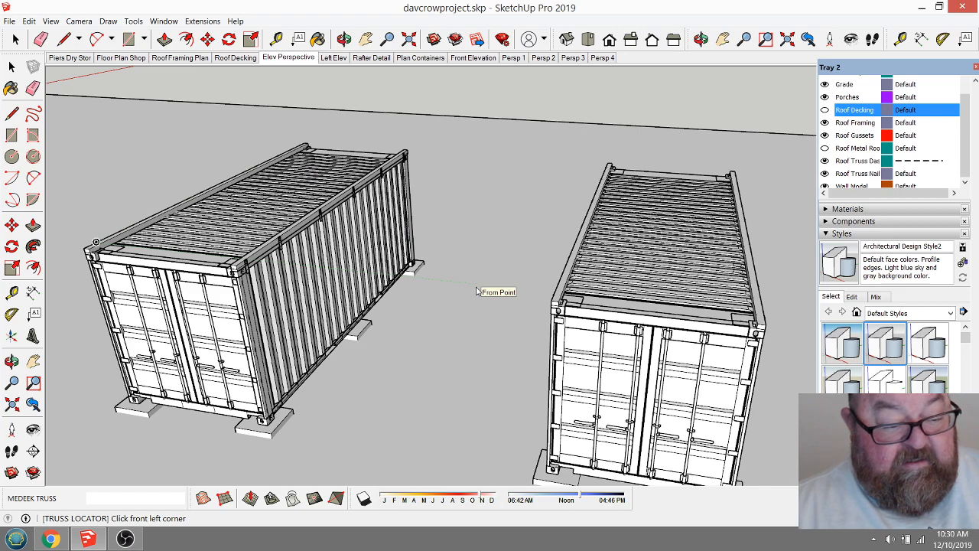
Locate the truss span's front corners at the outer door-end beam corners of the left and right containers
{"action": "scroll", "coordinate": [618, 299], "scroll_direction": "down", "scroll_amount": 3}
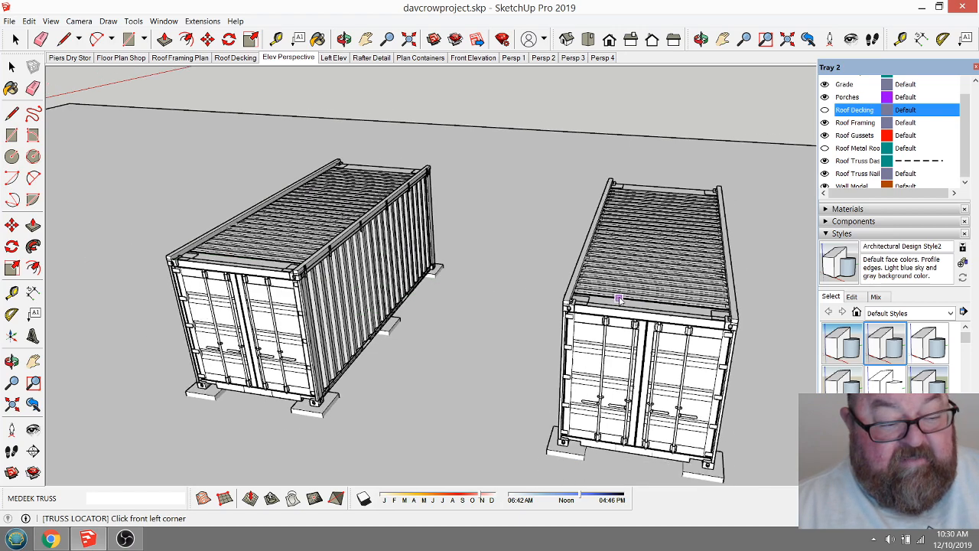
{"action": "scroll", "coordinate": [243, 264], "scroll_direction": "up", "scroll_amount": 4}
{"action": "scroll", "coordinate": [253, 284], "scroll_direction": "up", "scroll_amount": 3}
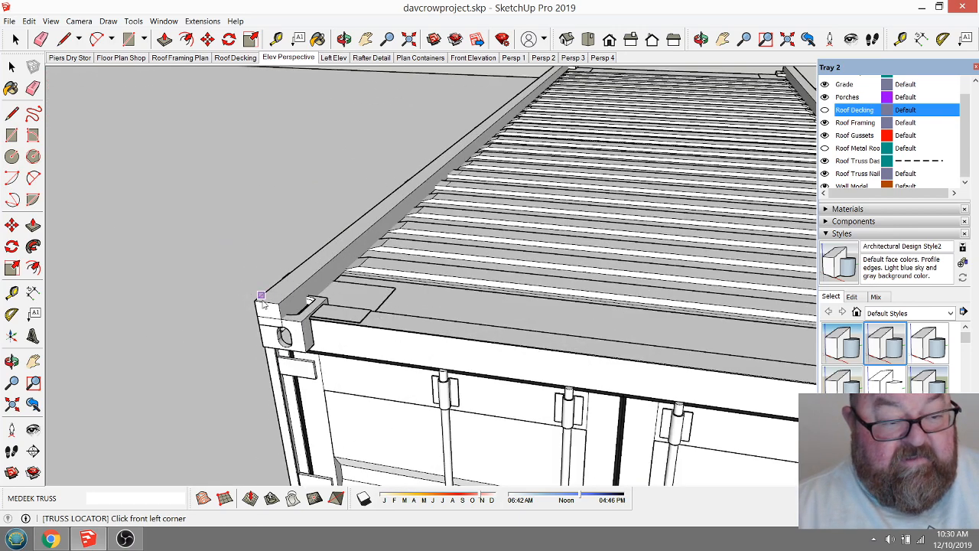
{"action": "left_click", "coordinate": [255, 301]}
{"action": "scroll", "coordinate": [256, 301], "scroll_direction": "down", "scroll_amount": 6}
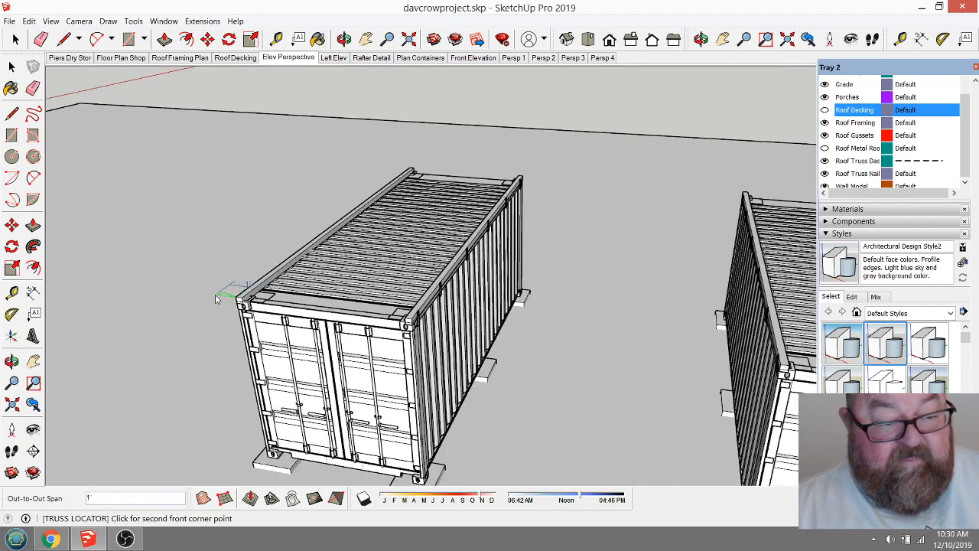
{"action": "scroll", "coordinate": [457, 324], "scroll_direction": "up", "scroll_amount": 4}
{"action": "scroll", "coordinate": [456, 324], "scroll_direction": "up", "scroll_amount": 3}
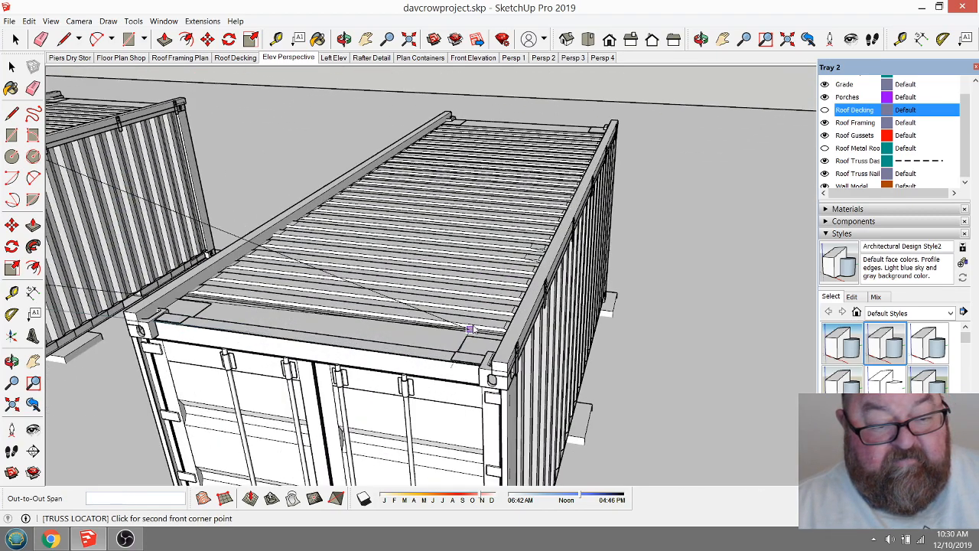
{"action": "left_click", "coordinate": [505, 363]}
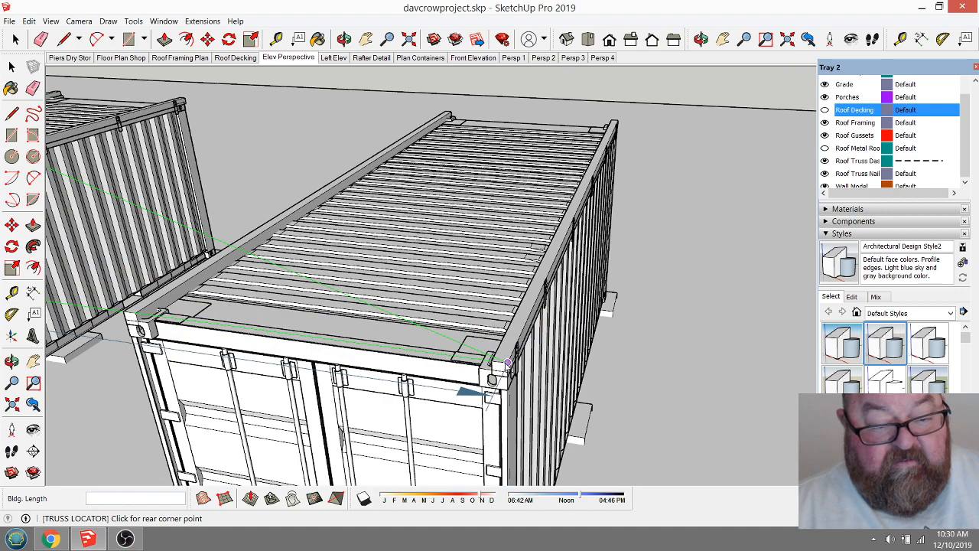
Set the building length by picking the rear outer corner of the beam on the right container
{"action": "scroll", "coordinate": [509, 356], "scroll_direction": "down", "scroll_amount": 4}
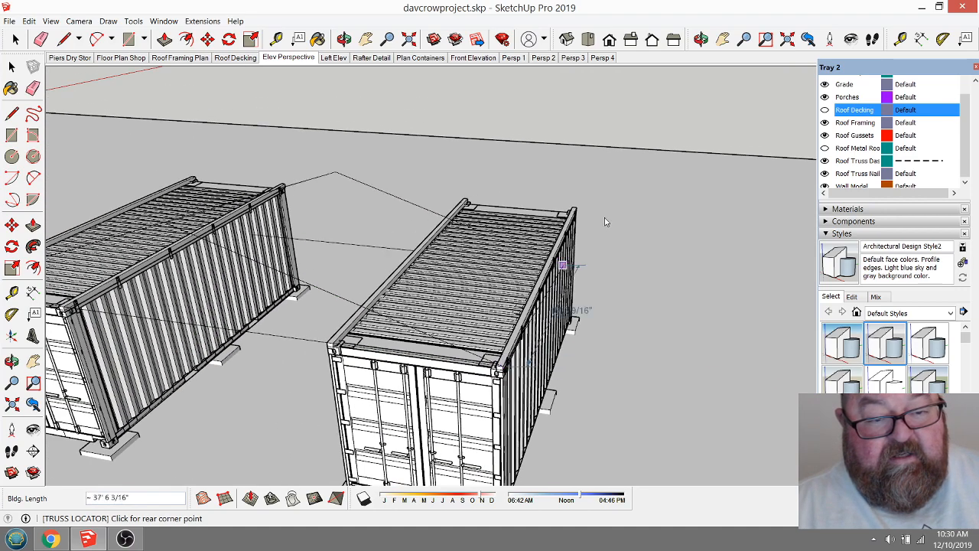
{"action": "scroll", "coordinate": [604, 221], "scroll_direction": "up", "scroll_amount": 6}
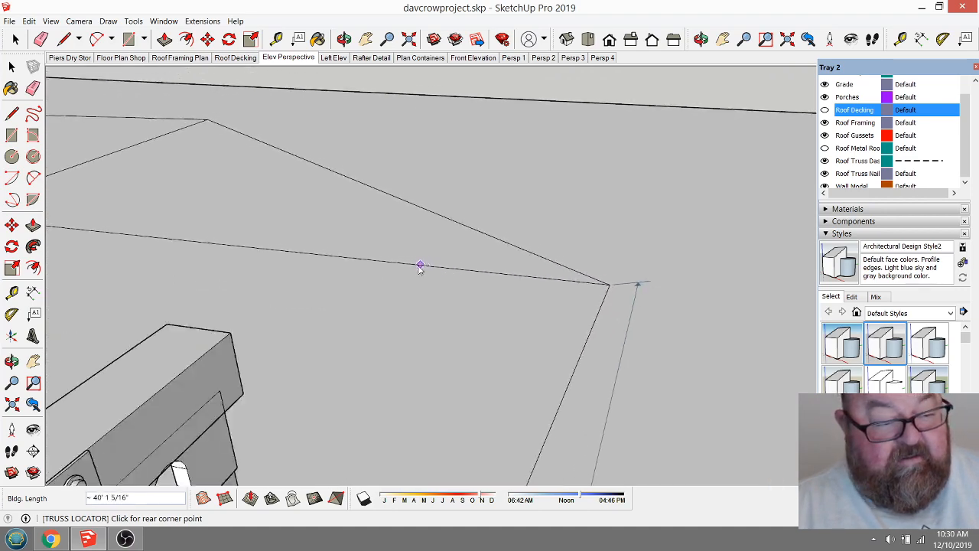
{"action": "scroll", "coordinate": [419, 267], "scroll_direction": "up", "scroll_amount": 3}
{"action": "left_click", "coordinate": [319, 301]}
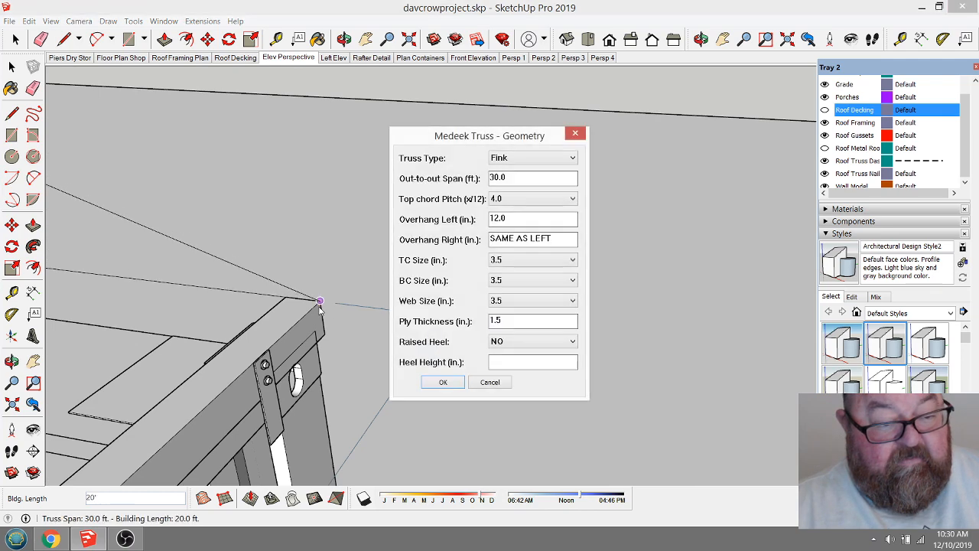
Define the truss geometry as Fink with a 3.0/12 top chord pitch and 16 in. overhangs on both sides
{"action": "left_click", "coordinate": [573, 159]}
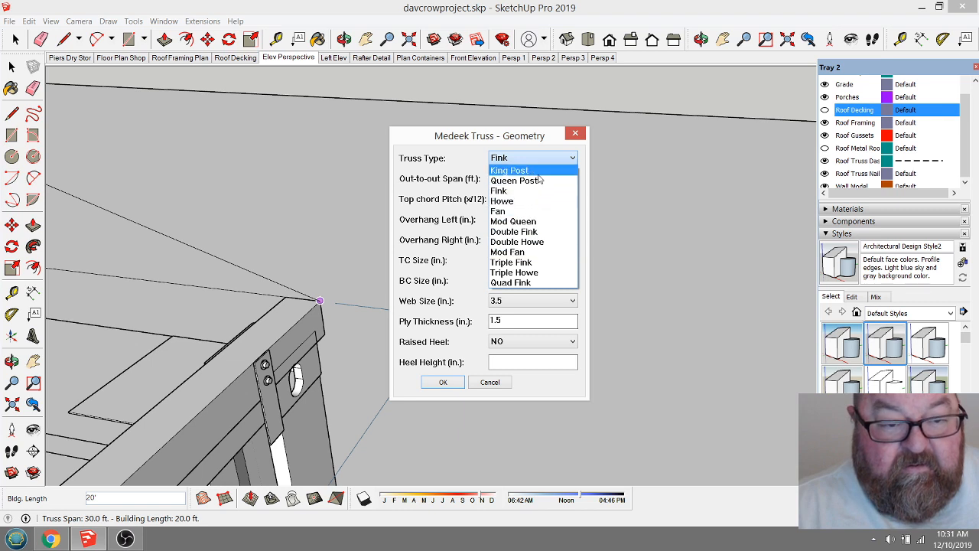
{"action": "left_click", "coordinate": [504, 190]}
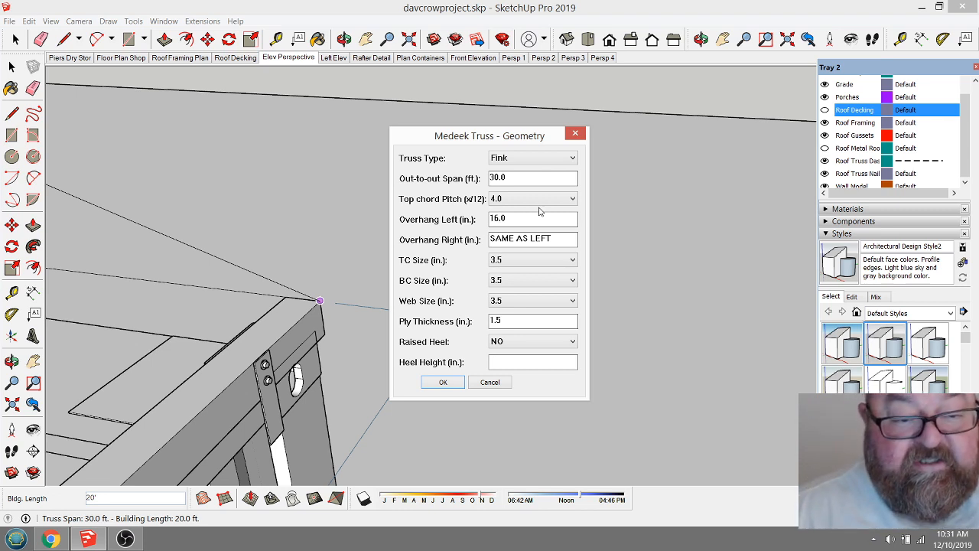
{"action": "left_click", "coordinate": [570, 199]}
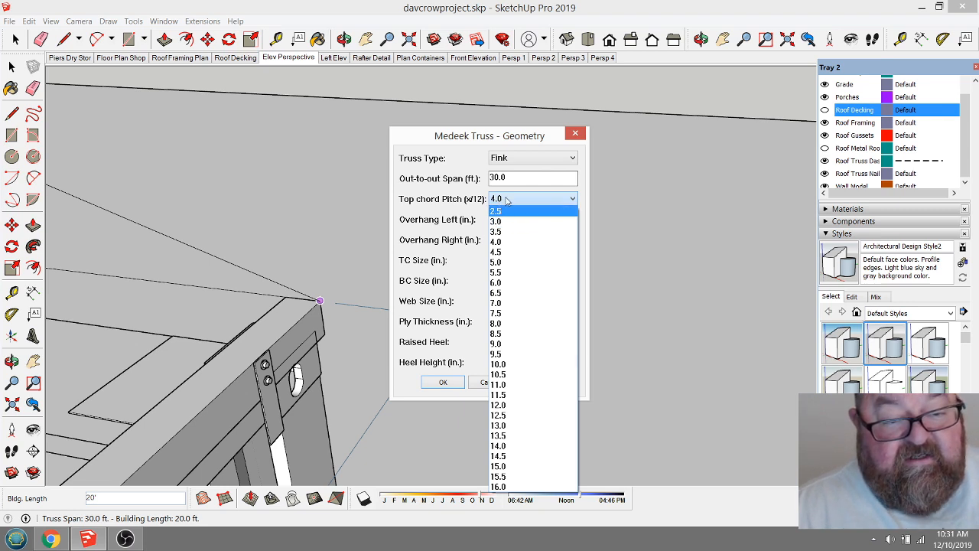
{"action": "left_click", "coordinate": [504, 201]}
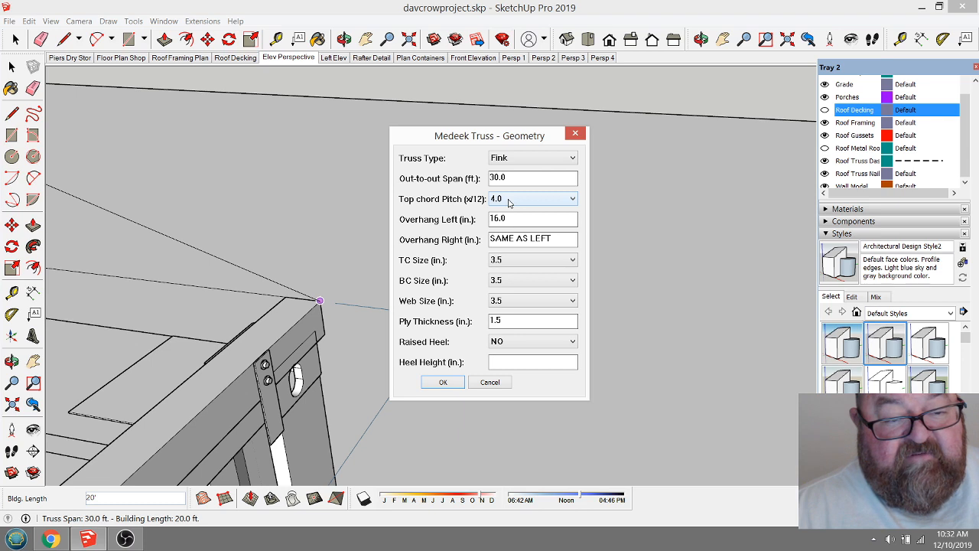
{"action": "left_click", "coordinate": [573, 199]}
{"action": "scroll", "coordinate": [535, 229], "scroll_direction": "up", "scroll_amount": 1}
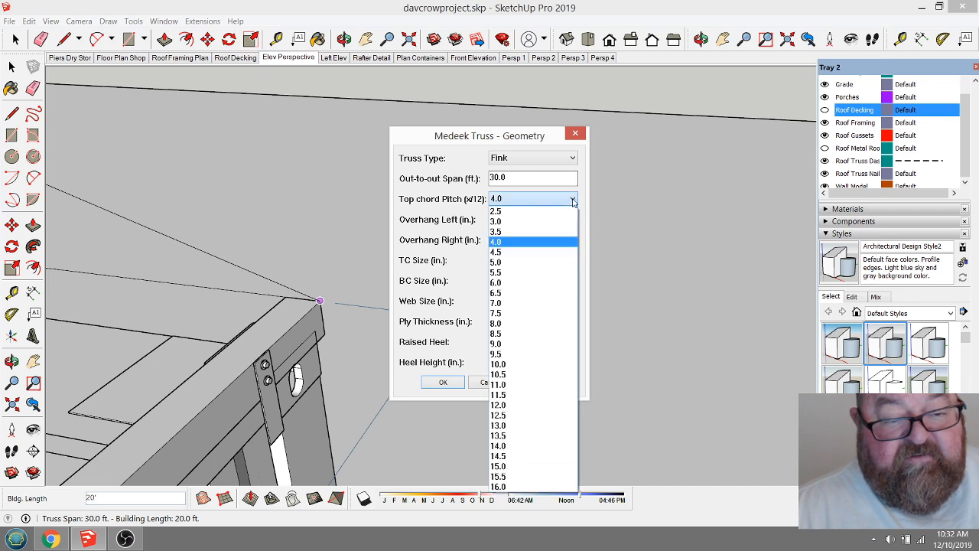
{"action": "left_click", "coordinate": [530, 221]}
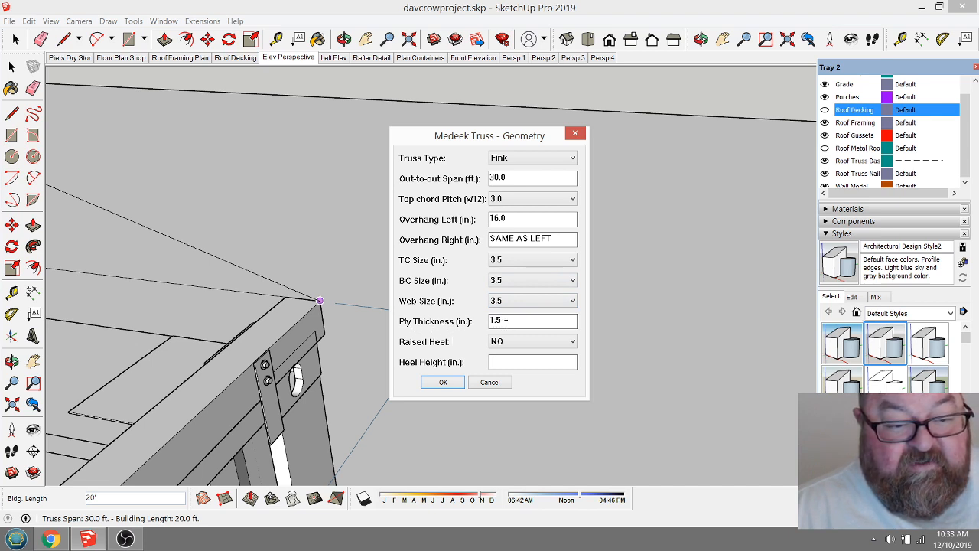
{"action": "left_click", "coordinate": [440, 381]}
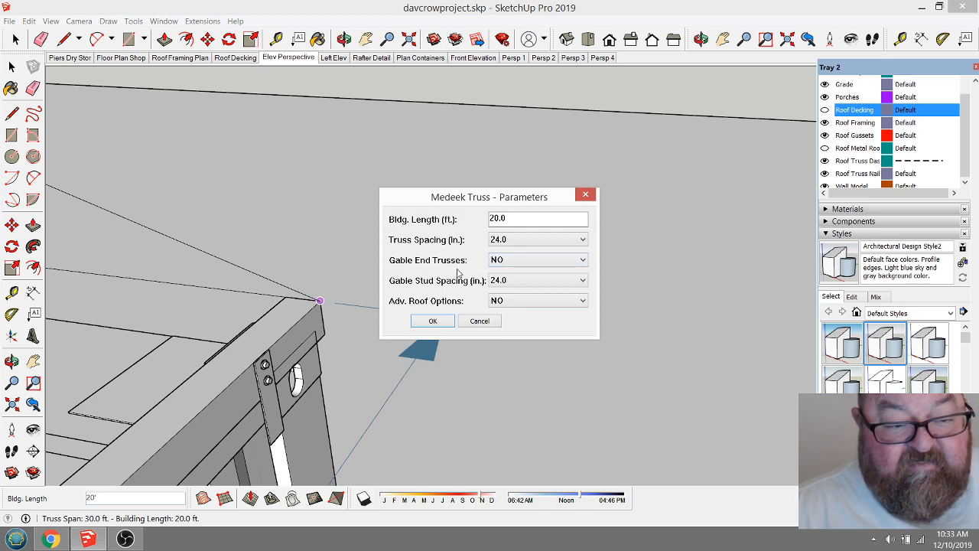
Enable gable end trusses with 16 in. gable stud spacing, and turn on the advanced roof options
{"action": "left_click", "coordinate": [547, 260]}
{"action": "left_click", "coordinate": [558, 270]}
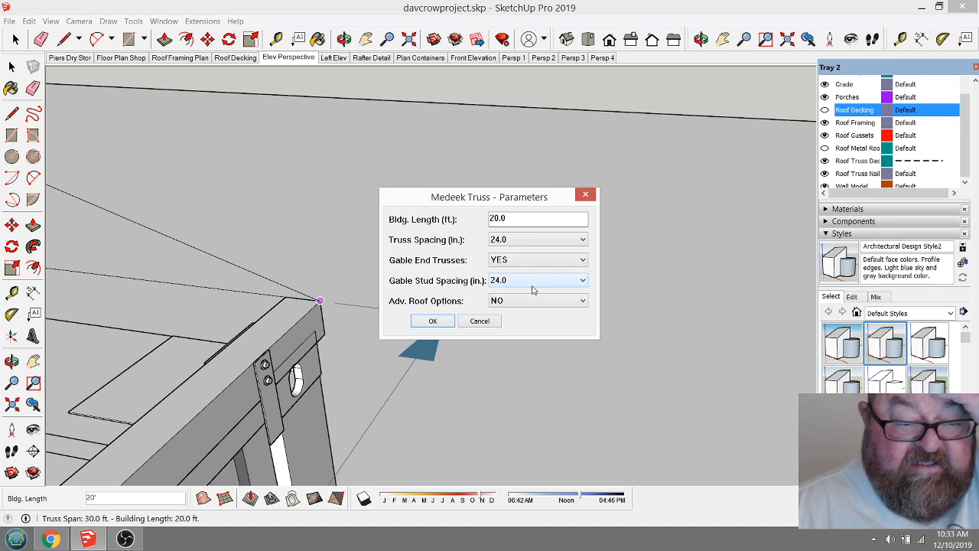
{"action": "left_click", "coordinate": [533, 281]}
{"action": "left_click", "coordinate": [533, 299]}
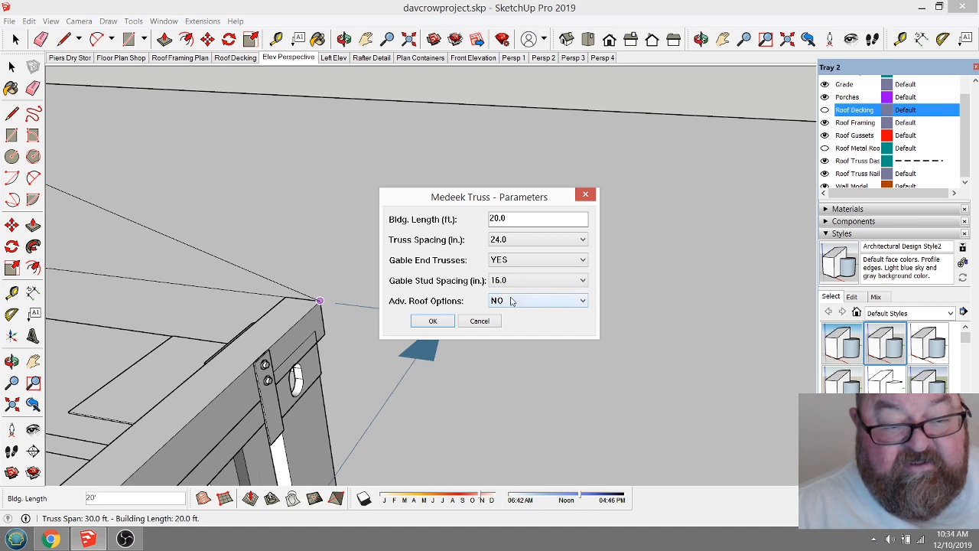
{"action": "left_click", "coordinate": [583, 301]}
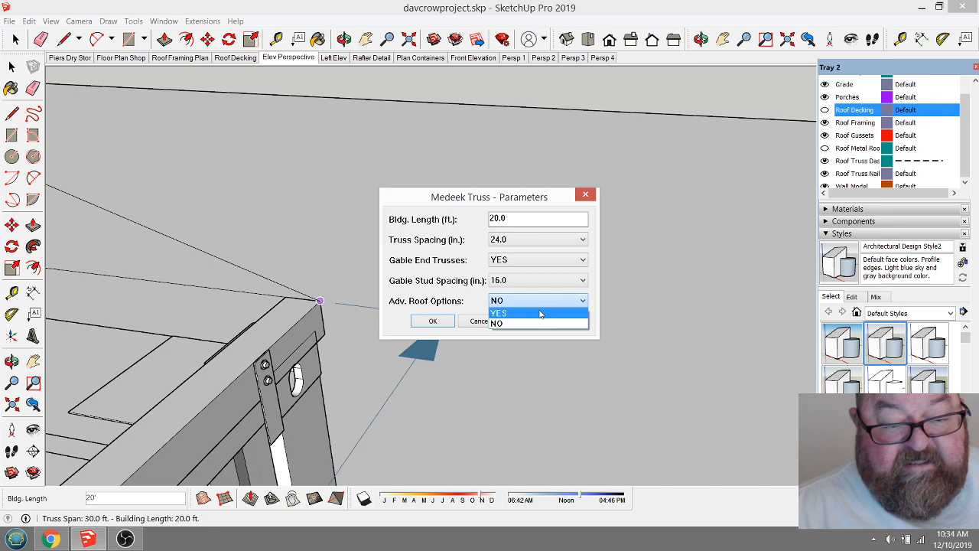
{"action": "left_click", "coordinate": [540, 313]}
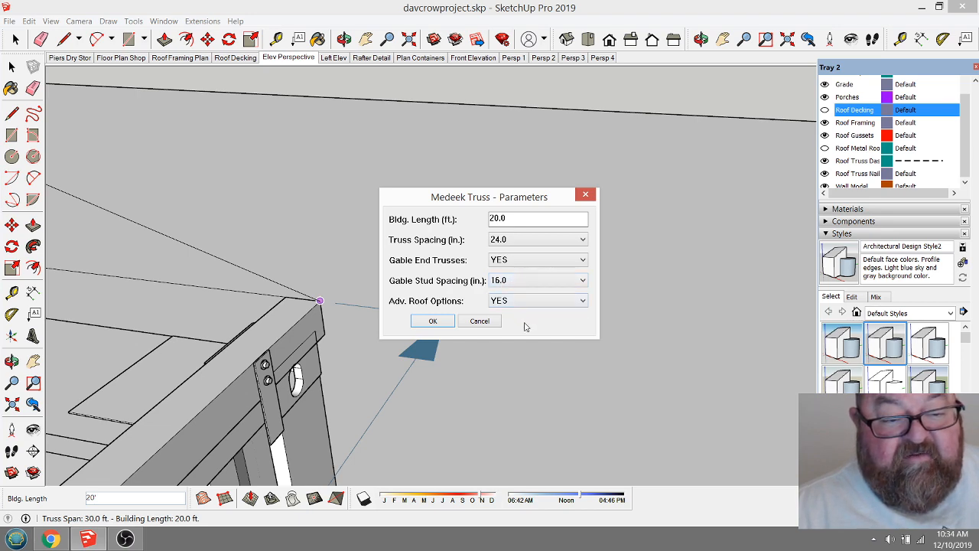
{"action": "left_click", "coordinate": [434, 321]}
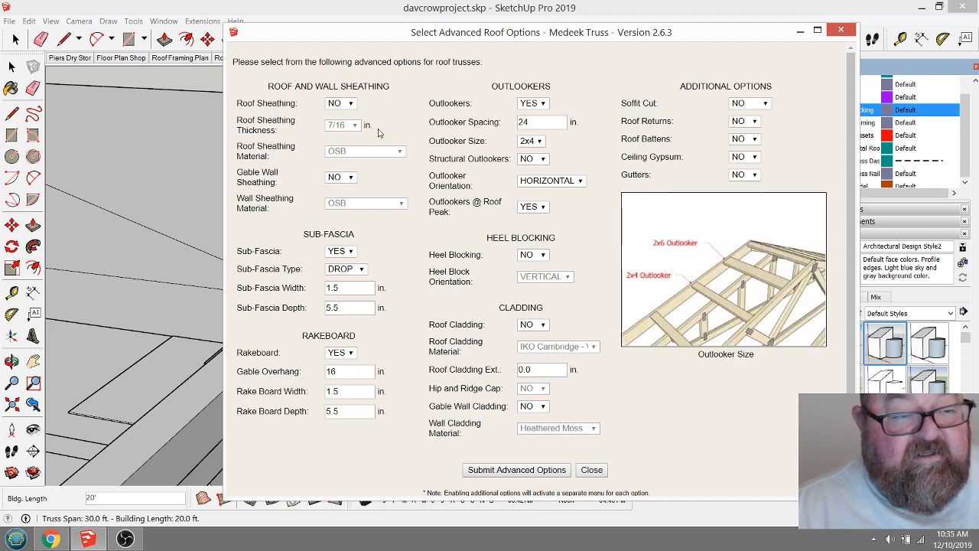
Enable roof sheathing and gable wall sheathing in the advanced roof options
{"action": "left_click", "coordinate": [351, 104]}
{"action": "left_click", "coordinate": [337, 114]}
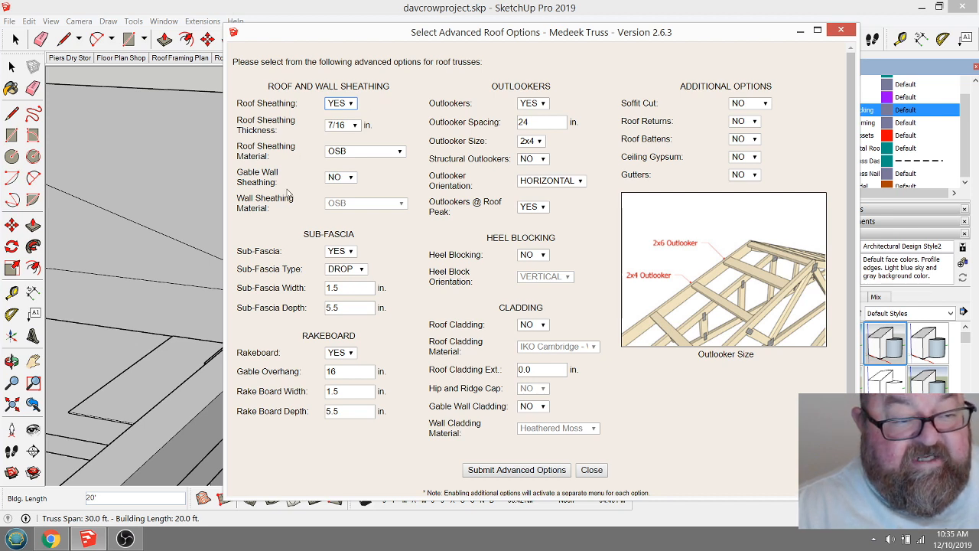
{"action": "left_click", "coordinate": [352, 178]}
{"action": "left_click", "coordinate": [350, 179]}
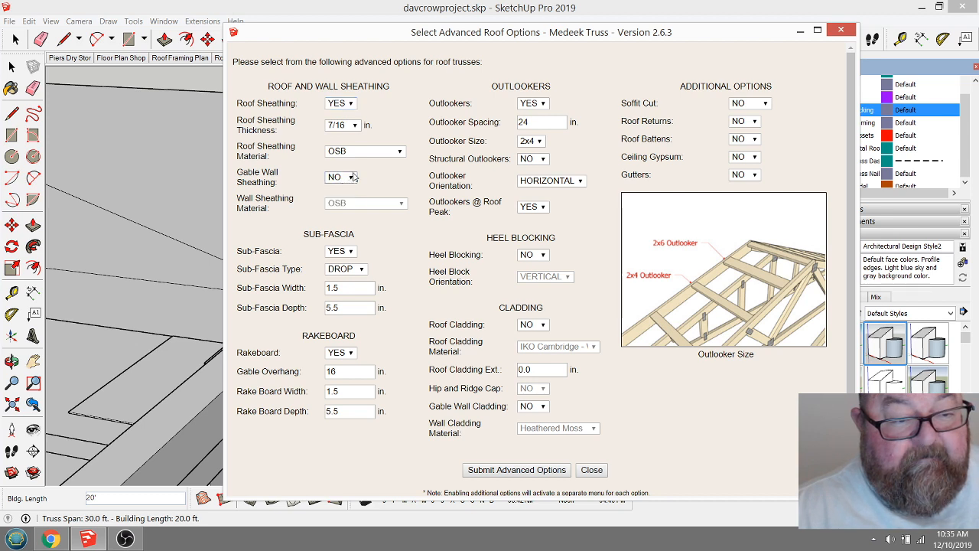
{"action": "left_click", "coordinate": [354, 178]}
{"action": "left_click", "coordinate": [349, 188]}
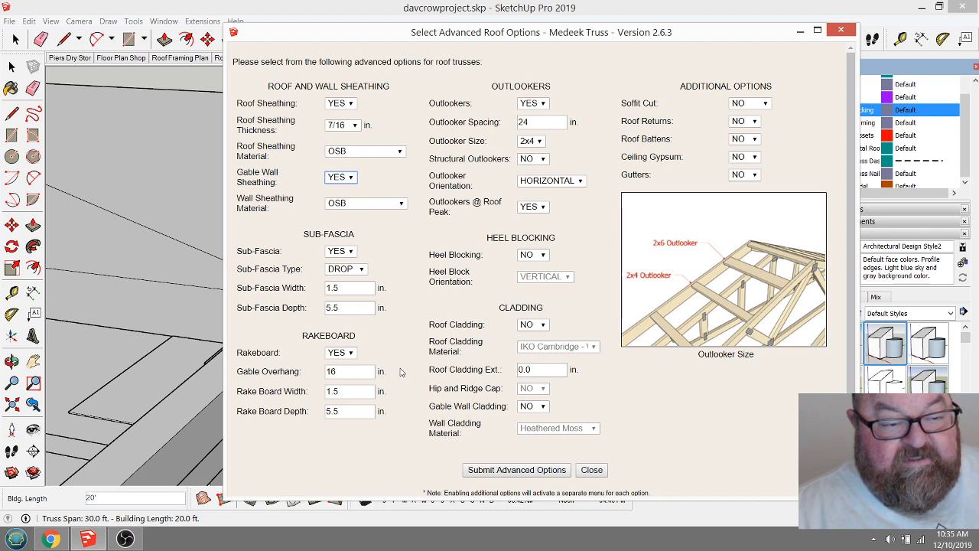
Set the outlooker orientation to VERTICAL and enable heel blocking in the advanced roof options
{"action": "scroll", "coordinate": [410, 356], "scroll_direction": "down", "scroll_amount": 1}
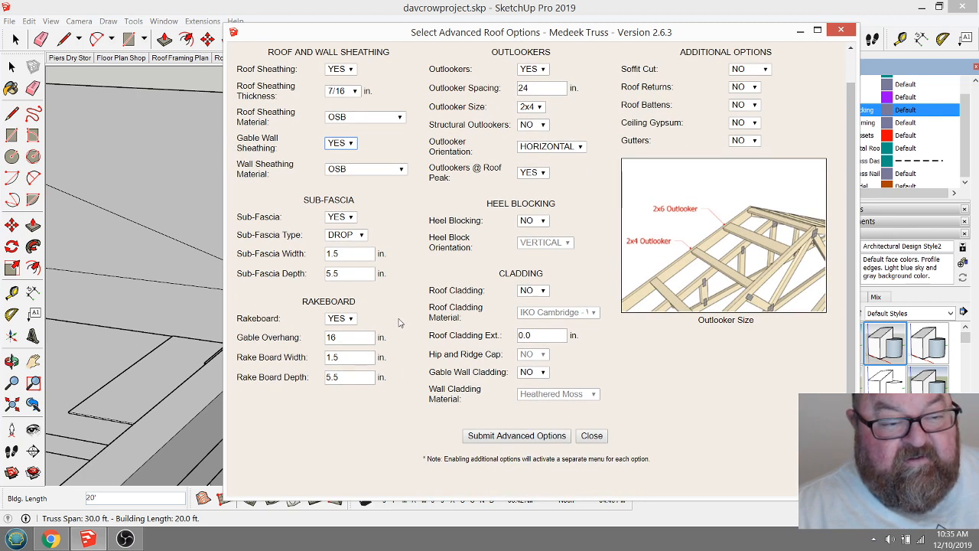
{"action": "mouse_move", "coordinate": [258, 315]}
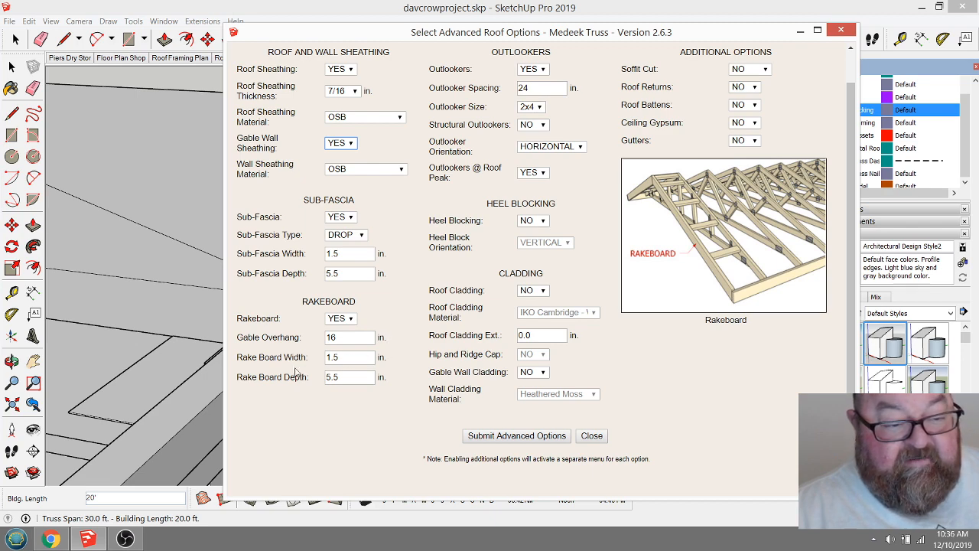
{"action": "mouse_move", "coordinate": [267, 358]}
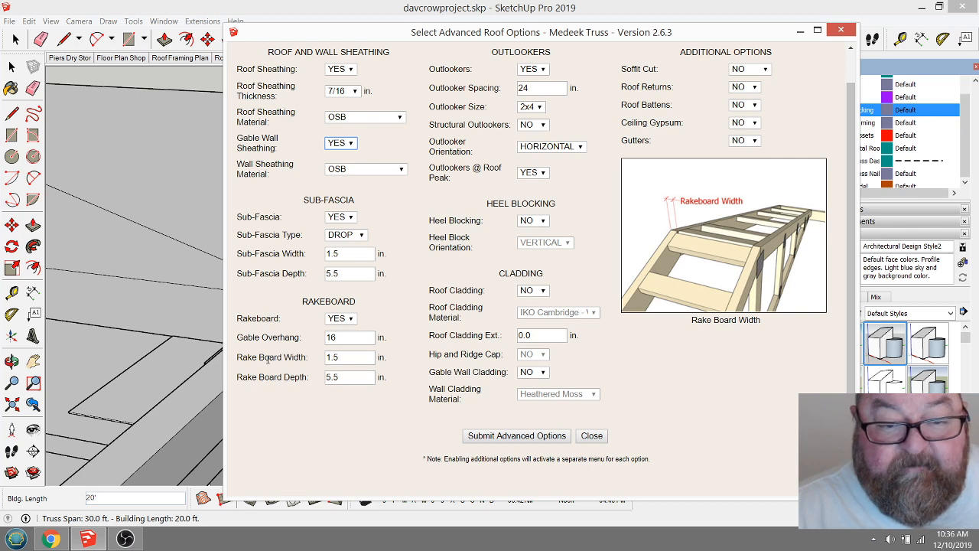
{"action": "scroll", "coordinate": [408, 298], "scroll_direction": "up", "scroll_amount": 1}
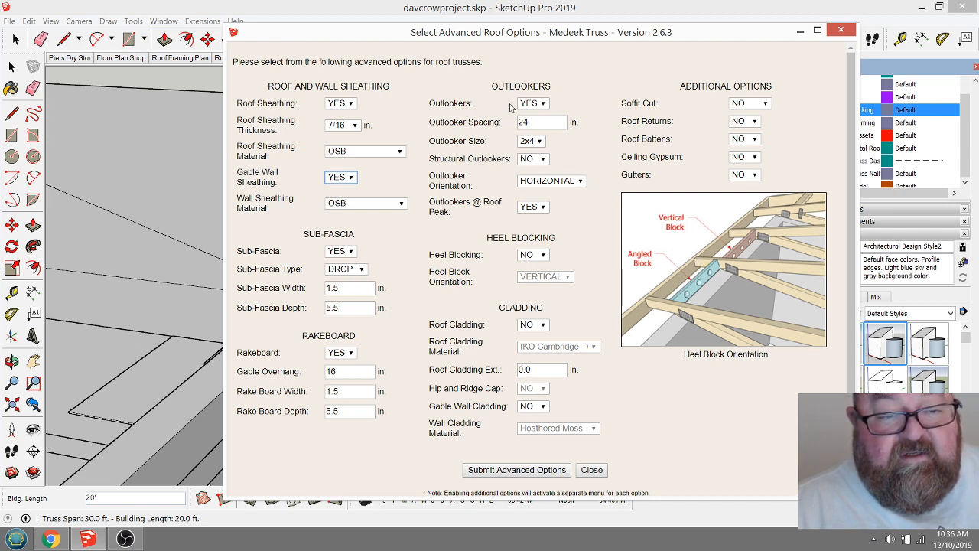
{"action": "left_click", "coordinate": [581, 181]}
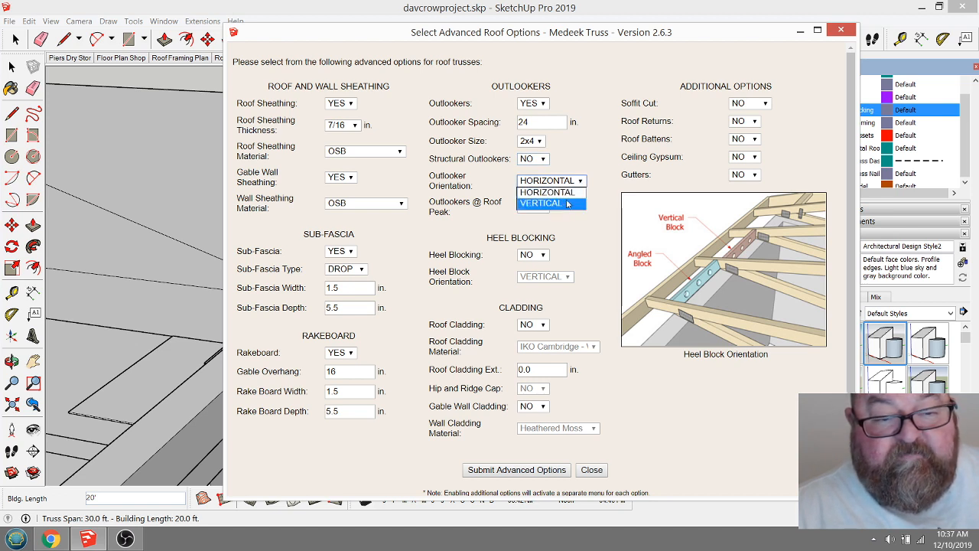
{"action": "left_click", "coordinate": [567, 203]}
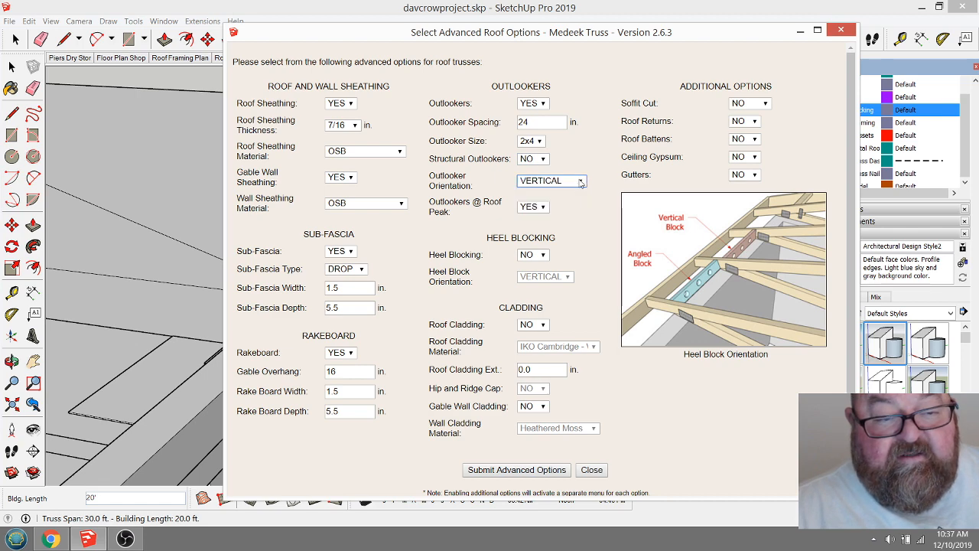
{"action": "mouse_move", "coordinate": [452, 182]}
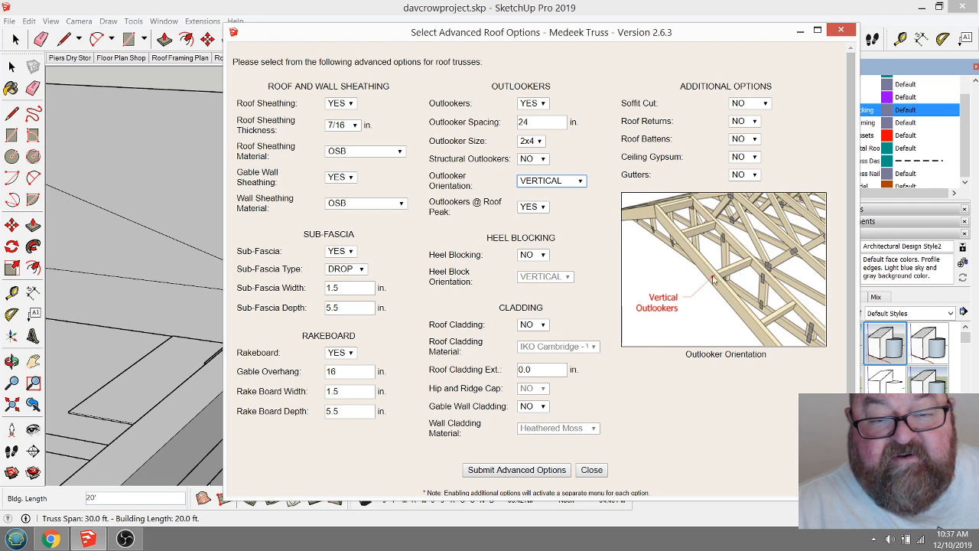
{"action": "left_click", "coordinate": [582, 180]}
{"action": "left_click", "coordinate": [572, 192]}
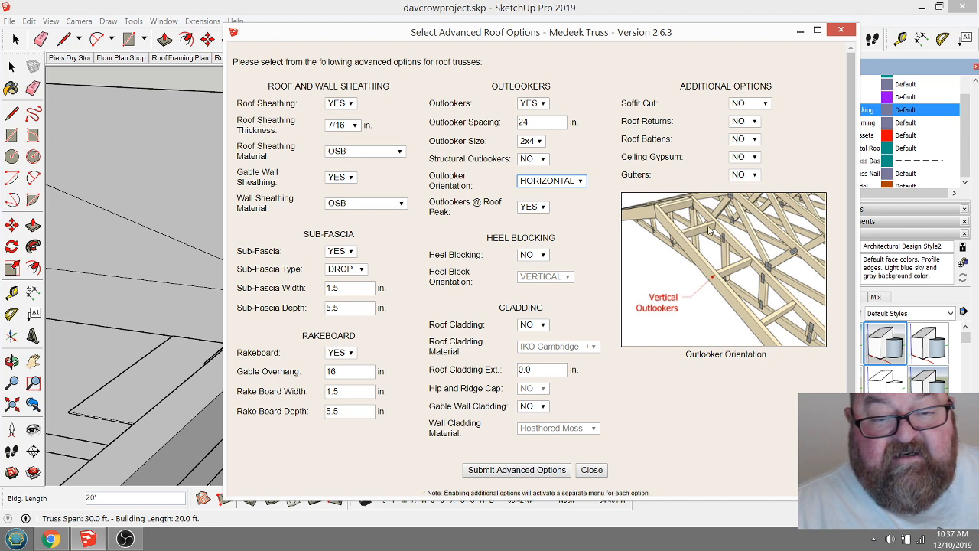
{"action": "left_click", "coordinate": [582, 180]}
{"action": "left_click", "coordinate": [566, 202]}
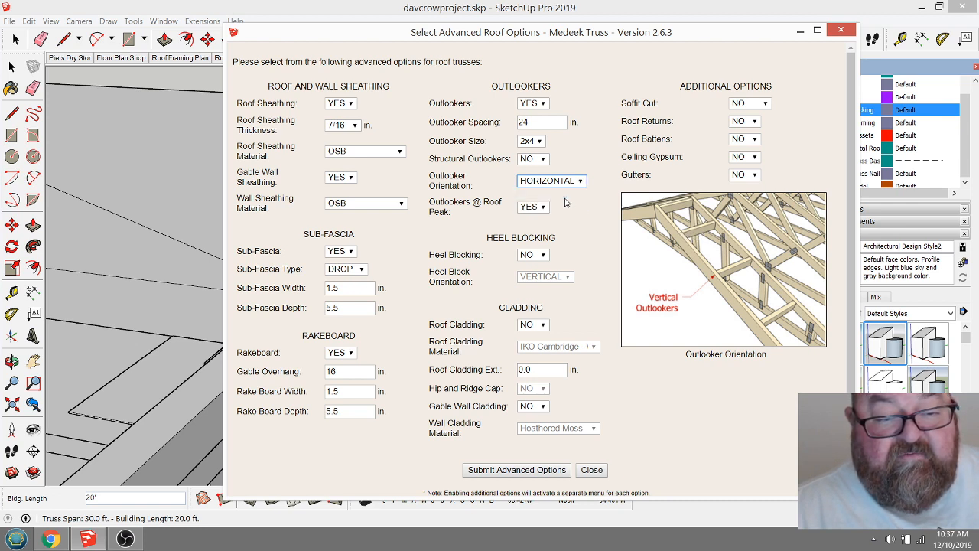
{"action": "left_click", "coordinate": [569, 180]}
{"action": "left_click", "coordinate": [570, 203]}
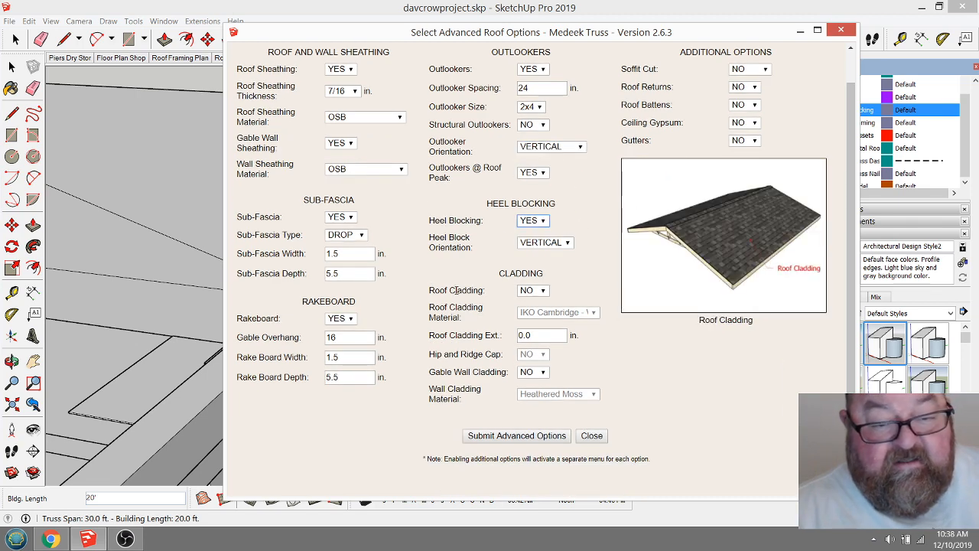
Enable roof cladding with a chosen material and generate the truss roof across both containers
{"action": "left_click", "coordinate": [541, 292]}
{"action": "left_click", "coordinate": [530, 302]}
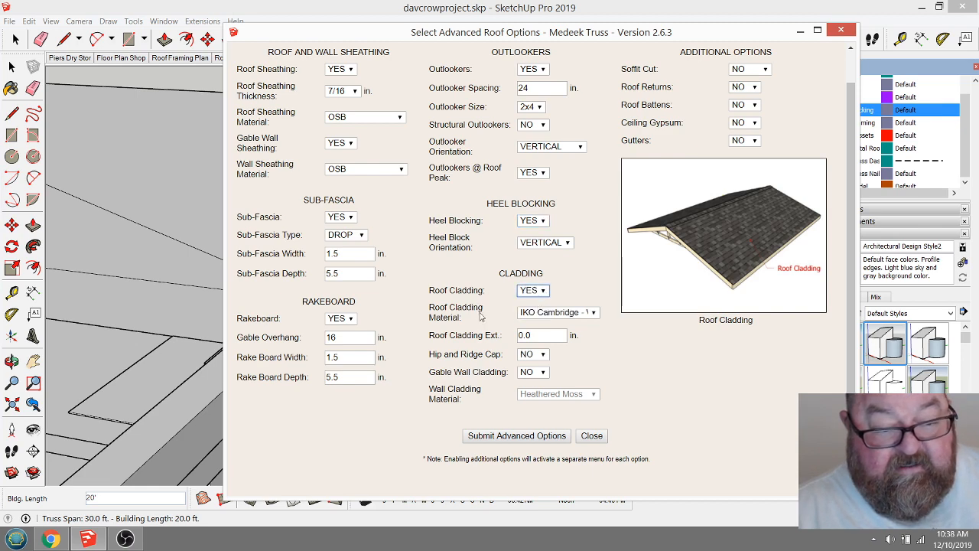
{"action": "left_click", "coordinate": [593, 313]}
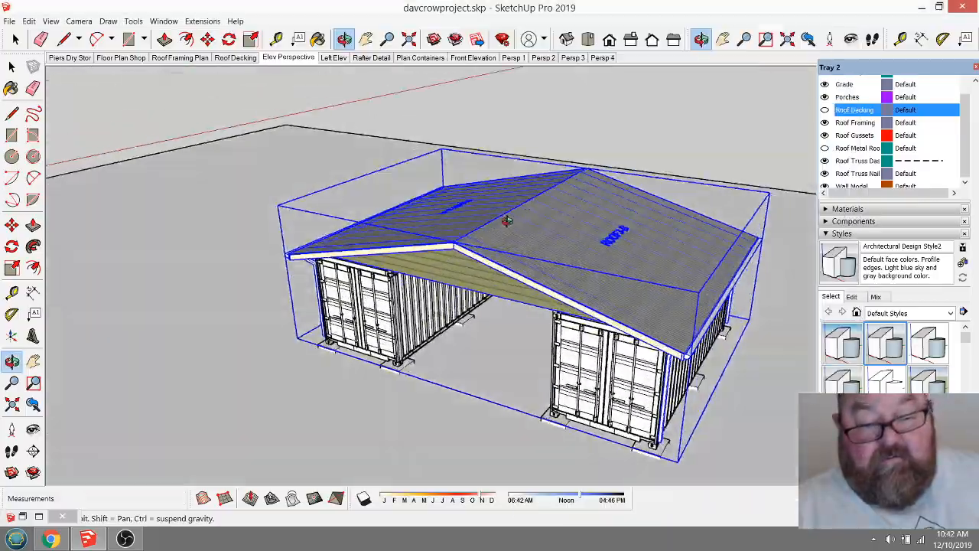
Examine the generated roof over both containers, including the gable wall cladding, rake boards and outlookers under the overhang
{"action": "middle_click_drag", "start_coordinate": [627, 352], "coordinate": [607, 371]}
{"action": "scroll", "coordinate": [645, 344], "scroll_direction": "up", "scroll_amount": 5}
{"action": "scroll", "coordinate": [381, 192], "scroll_direction": "up", "scroll_amount": 6}
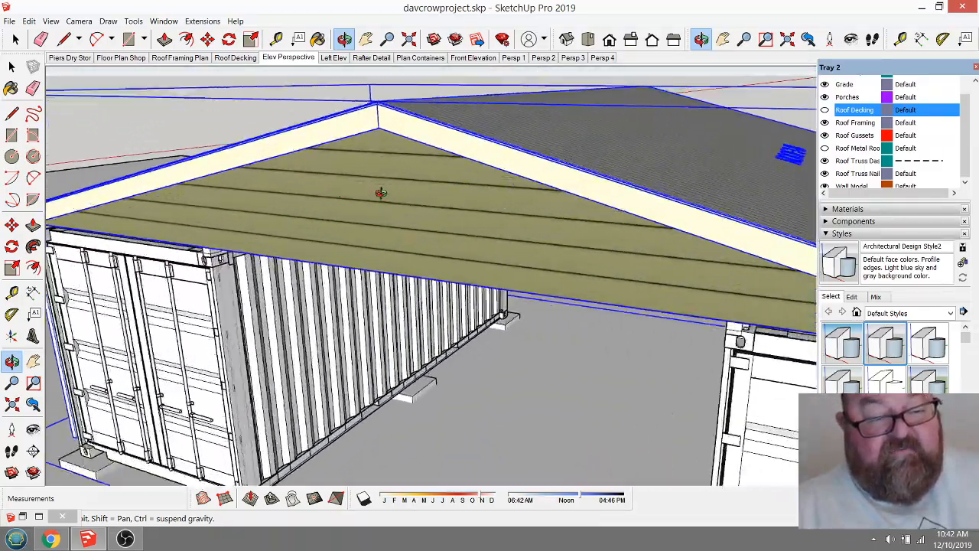
{"action": "scroll", "coordinate": [404, 247], "scroll_direction": "down", "scroll_amount": 5}
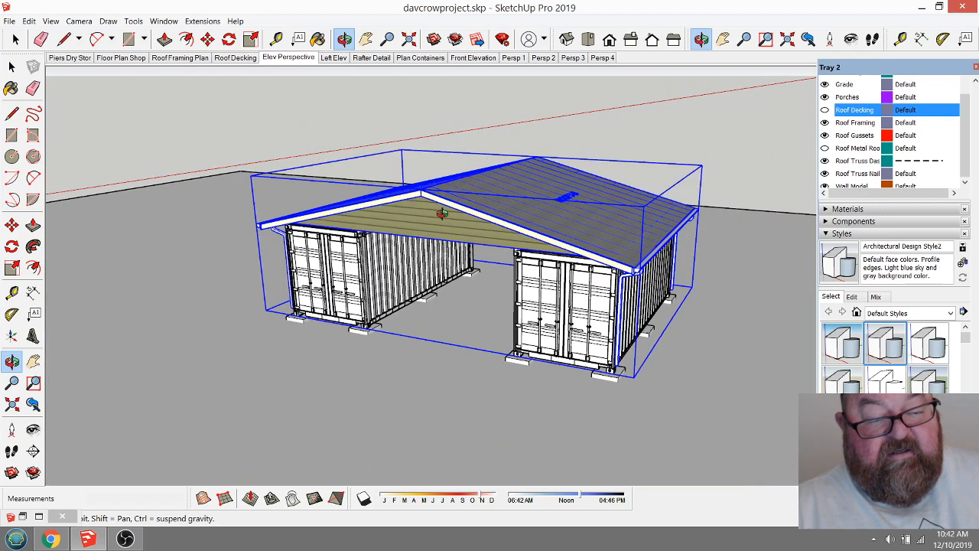
{"action": "middle_click_drag", "start_coordinate": [442, 214], "coordinate": [518, 271]}
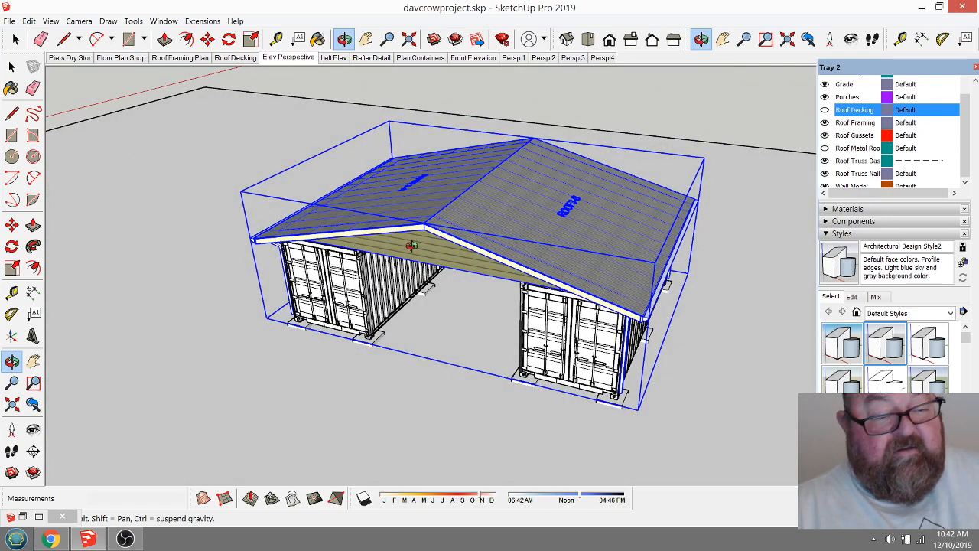
{"action": "middle_click_drag", "start_coordinate": [411, 245], "coordinate": [465, 193]}
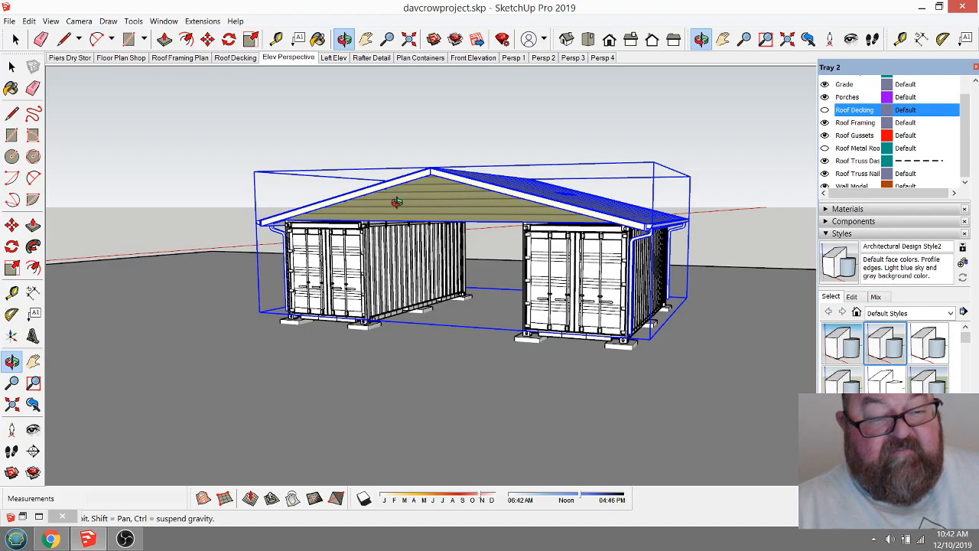
{"action": "middle_click_drag", "start_coordinate": [397, 203], "coordinate": [476, 166]}
{"action": "scroll", "coordinate": [454, 217], "scroll_direction": "up", "scroll_amount": 4}
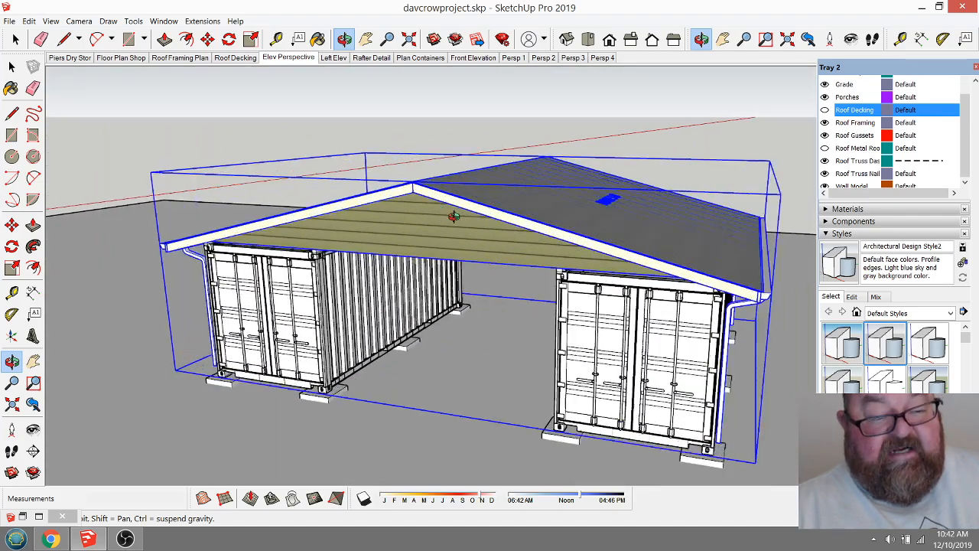
{"action": "scroll", "coordinate": [455, 217], "scroll_direction": "up", "scroll_amount": 5}
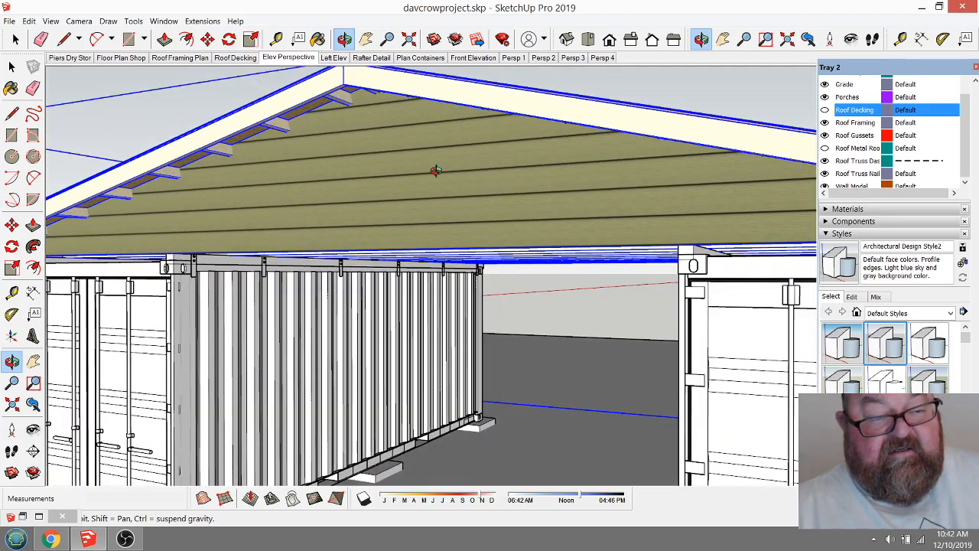
{"action": "middle_click_drag", "start_coordinate": [435, 170], "coordinate": [120, 122]}
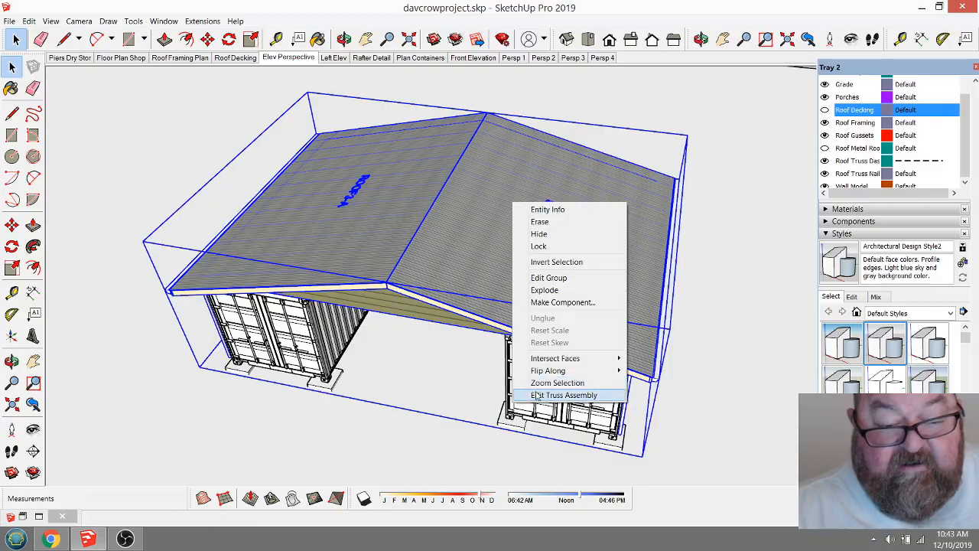
Open the roof's truss assembly for editing and inspect the exposed truss framing above the containers
{"action": "left_click", "coordinate": [563, 394]}
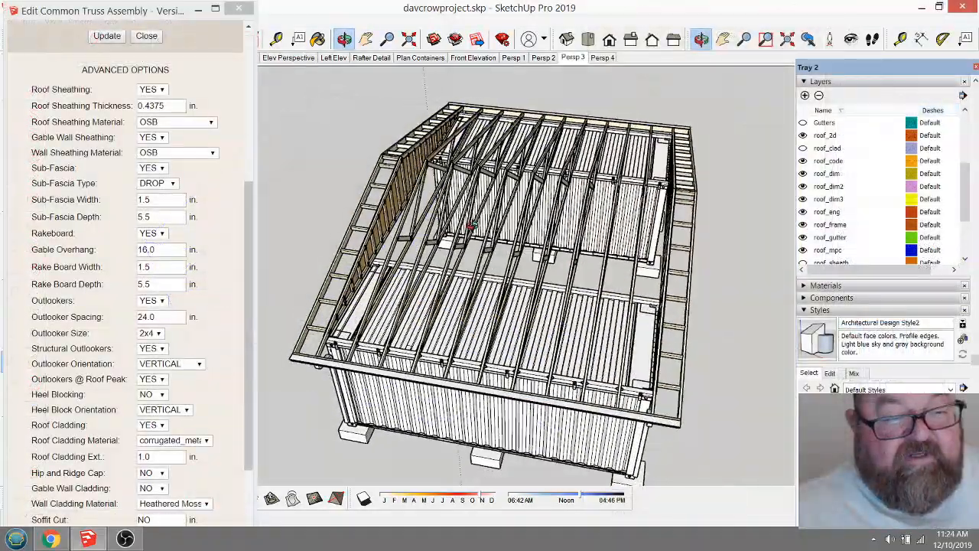
{"action": "middle_click_drag", "start_coordinate": [470, 226], "coordinate": [647, 296]}
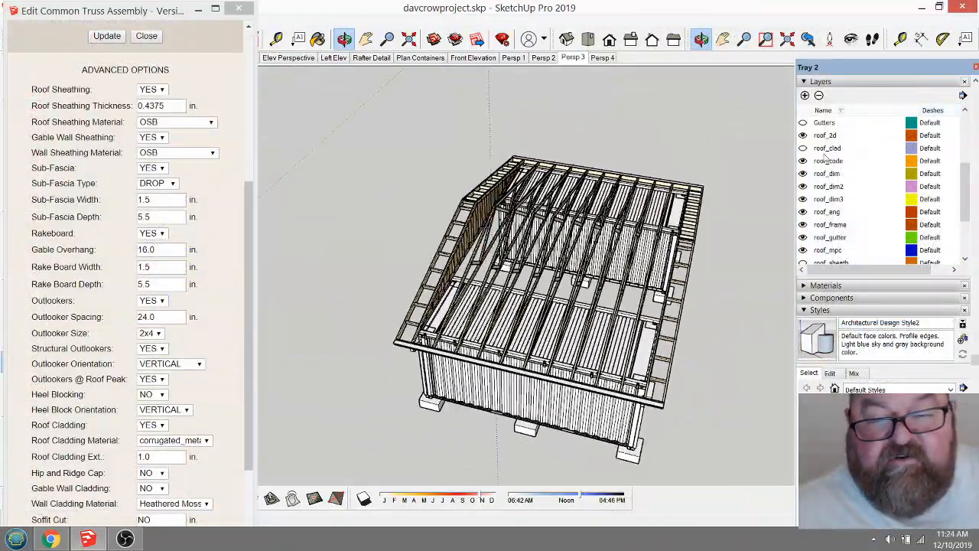
{"action": "left_click_drag", "start_coordinate": [646, 296], "coordinate": [547, 195]}
{"action": "scroll", "coordinate": [547, 222], "scroll_direction": "up", "scroll_amount": 3}
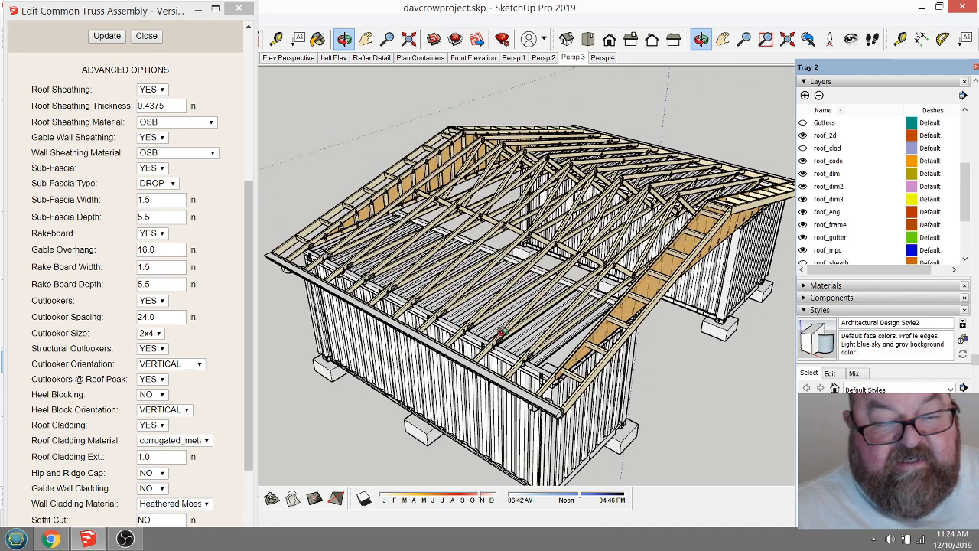
{"action": "left_click_drag", "start_coordinate": [500, 332], "coordinate": [415, 129]}
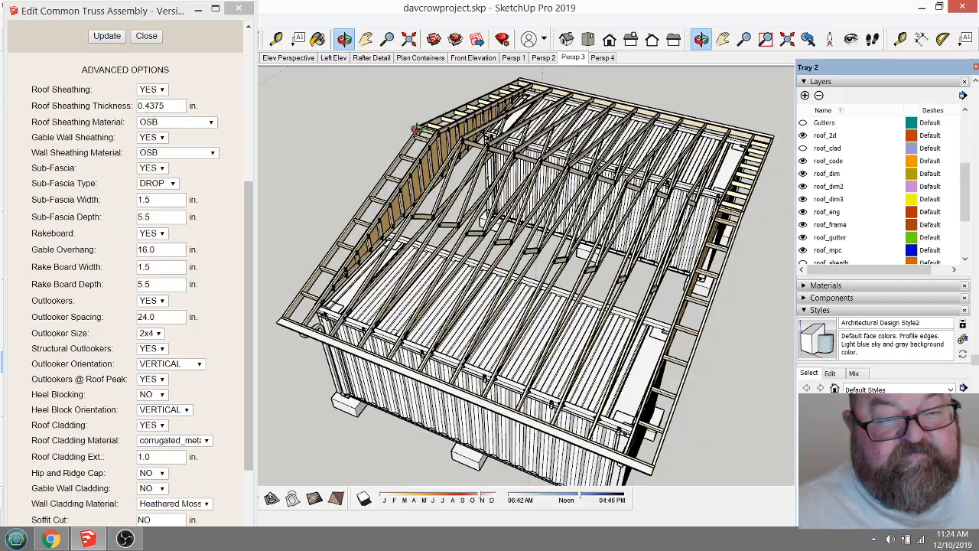
Examine the outlookers along the gable overhang and how they meet the gable end truss
{"action": "scroll", "coordinate": [415, 128], "scroll_direction": "up", "scroll_amount": 8}
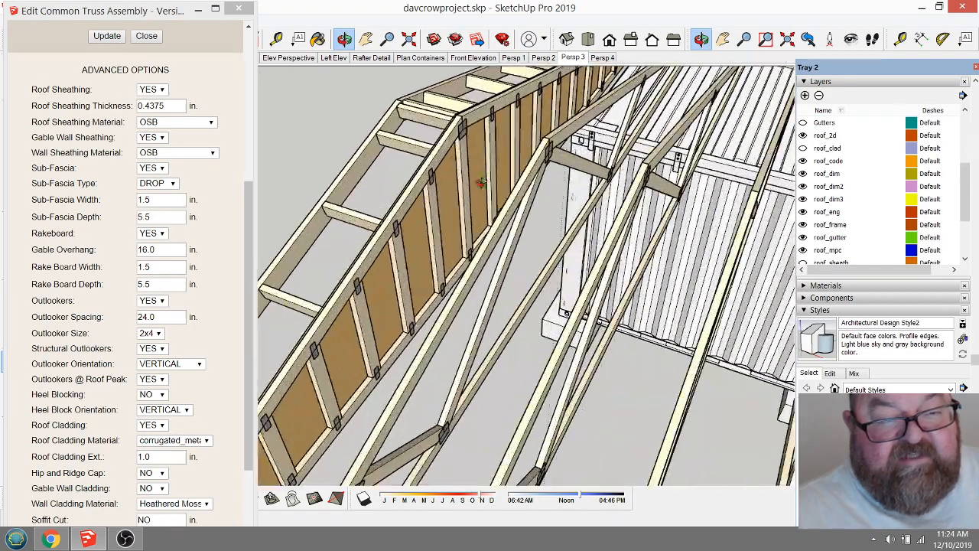
{"action": "mouse_move", "coordinate": [510, 209]}
{"action": "left_mouse_down"}
{"action": "mouse_move", "coordinate": [602, 221]}
{"action": "mouse_move", "coordinate": [579, 231]}
{"action": "mouse_move", "coordinate": [500, 219]}
{"action": "left_mouse_up"}
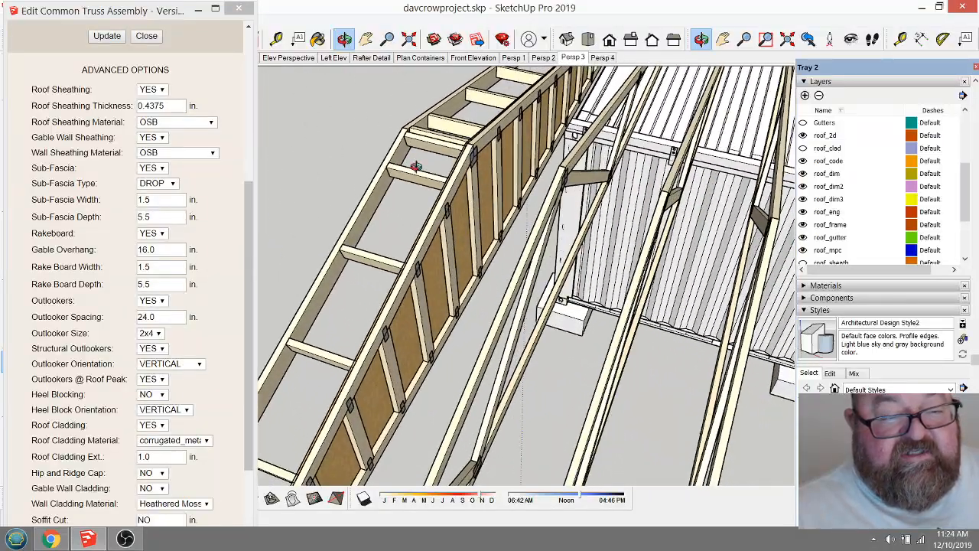
{"action": "left_click_drag", "start_coordinate": [579, 226], "coordinate": [455, 209]}
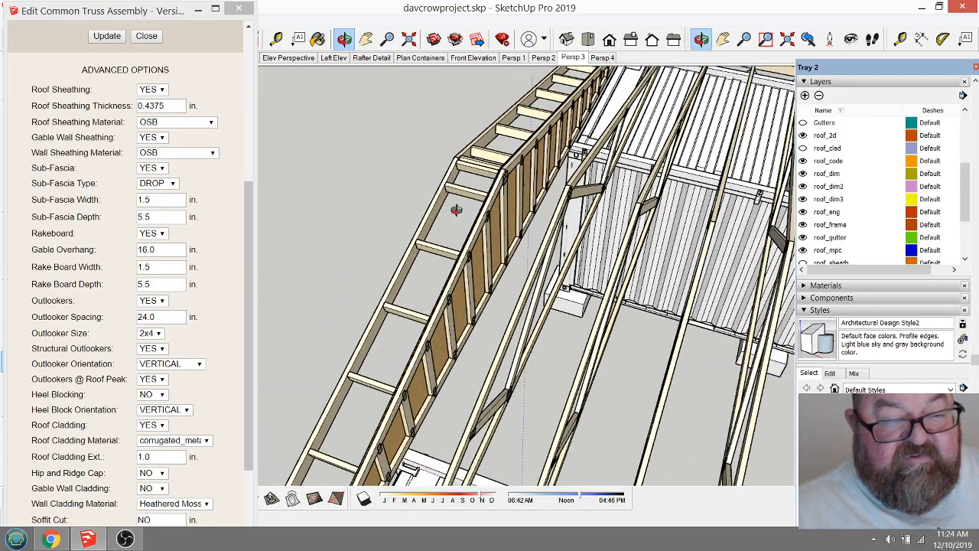
{"action": "left_click_drag", "start_coordinate": [425, 249], "coordinate": [401, 244]}
{"action": "scroll", "coordinate": [452, 140], "scroll_direction": "up", "scroll_amount": 3}
{"action": "left_click_drag", "start_coordinate": [452, 140], "coordinate": [525, 157]}
{"action": "scroll", "coordinate": [495, 188], "scroll_direction": "up", "scroll_amount": 5}
{"action": "scroll", "coordinate": [551, 232], "scroll_direction": "down", "scroll_amount": 5}
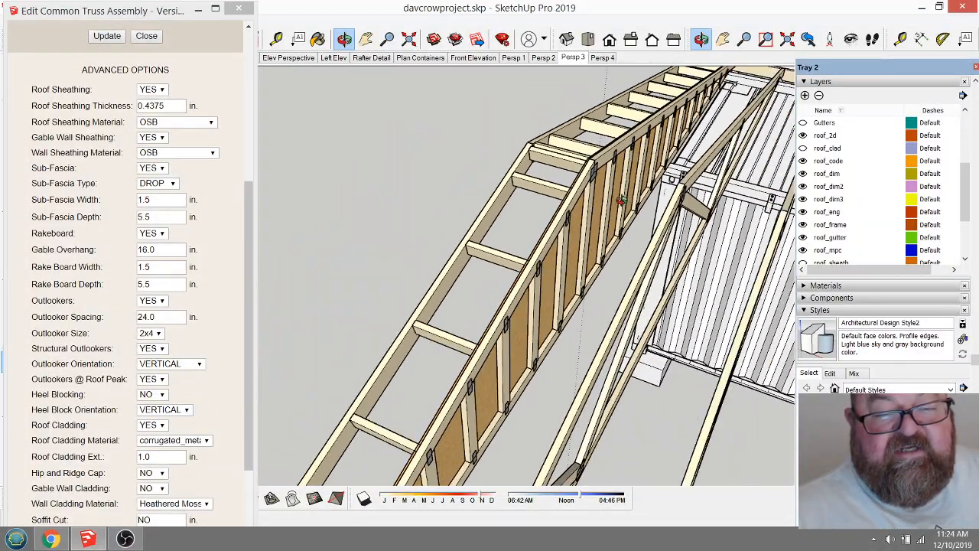
{"action": "left_click_drag", "start_coordinate": [676, 158], "coordinate": [635, 239]}
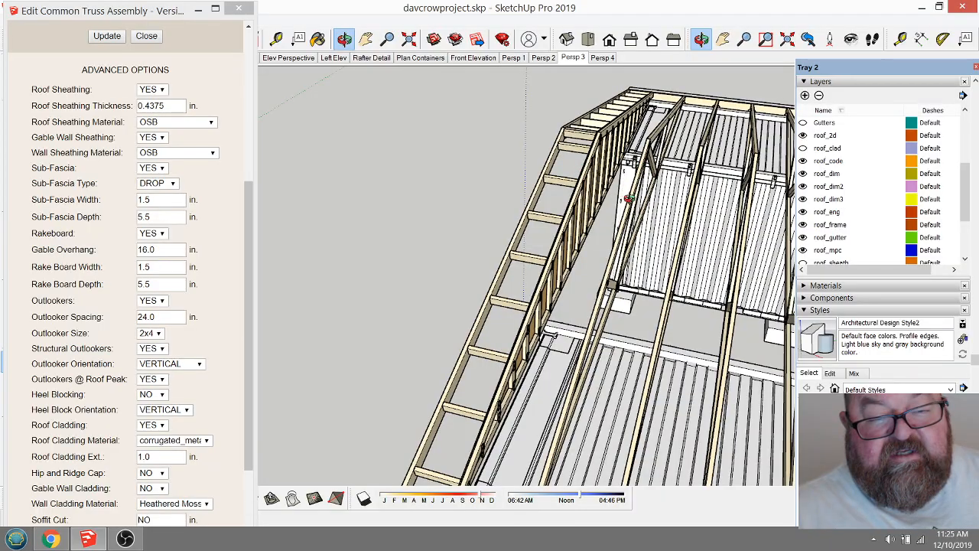
{"action": "left_click_drag", "start_coordinate": [575, 168], "coordinate": [552, 214]}
{"action": "scroll", "coordinate": [551, 216], "scroll_direction": "up", "scroll_amount": 3}
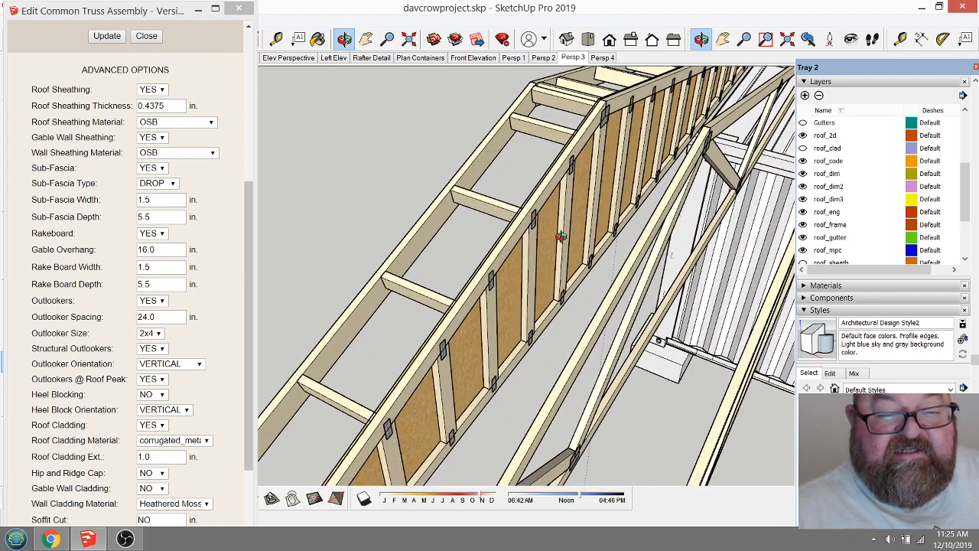
{"action": "left_click_drag", "start_coordinate": [640, 153], "coordinate": [709, 90]}
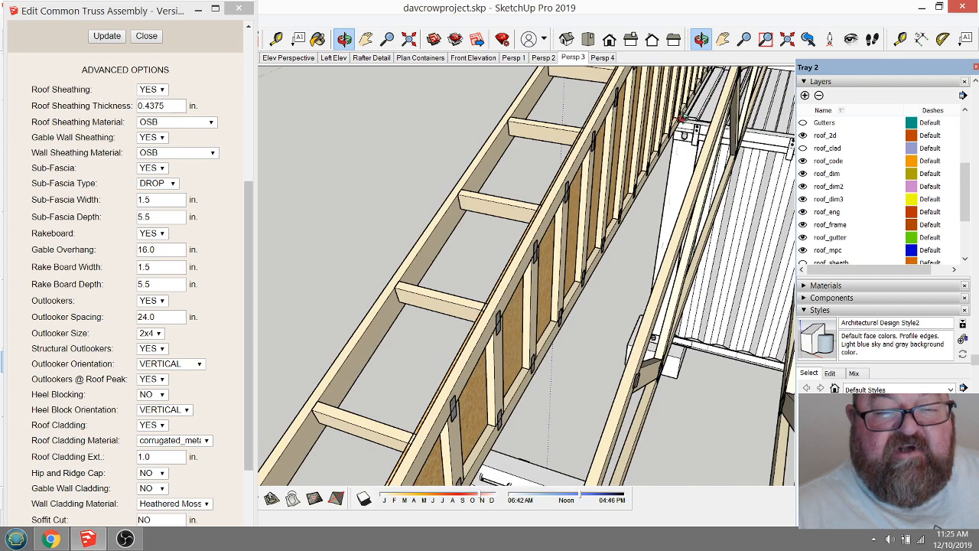
{"action": "left_click_drag", "start_coordinate": [680, 119], "coordinate": [695, 88]}
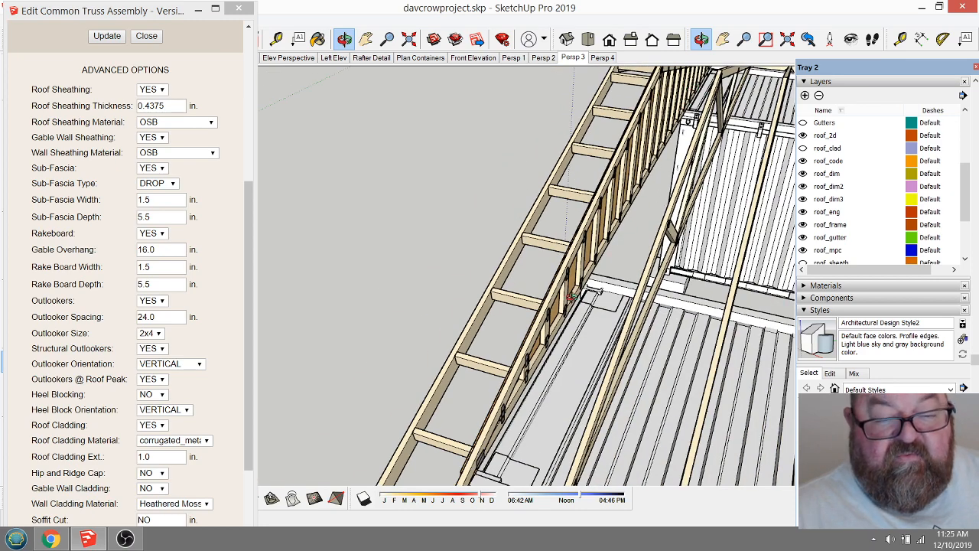
{"action": "left_click_drag", "start_coordinate": [638, 246], "coordinate": [639, 190]}
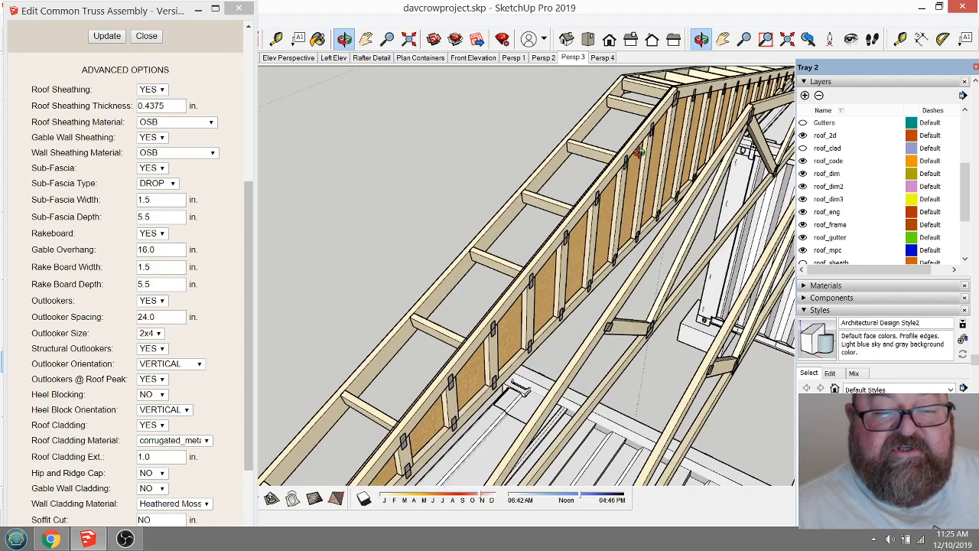
Examine the sheathed gable end from outside the building and the outlooker framing from above
{"action": "middle_click_drag", "start_coordinate": [619, 170], "coordinate": [650, 225]}
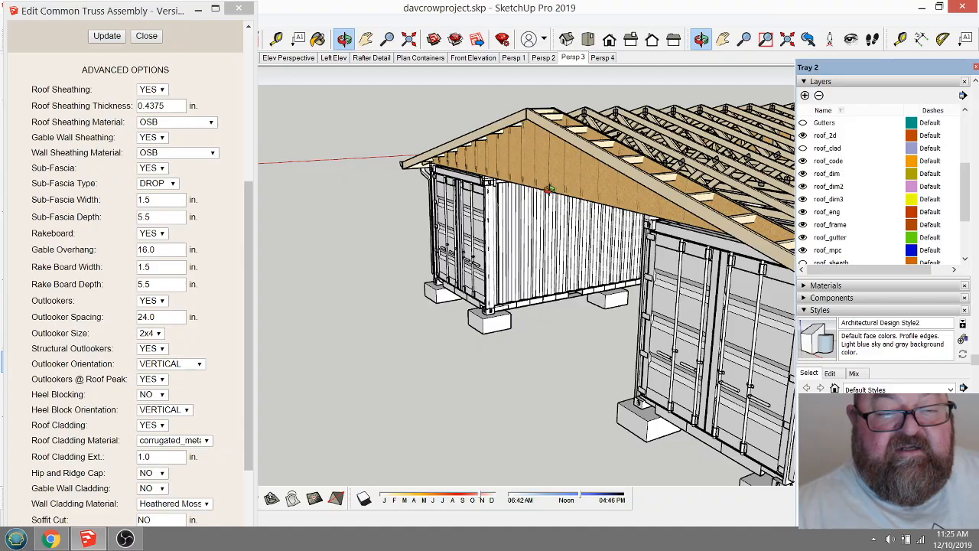
{"action": "middle_click_drag", "start_coordinate": [538, 197], "coordinate": [439, 279]}
{"action": "middle_click_drag", "start_coordinate": [426, 223], "coordinate": [433, 224]}
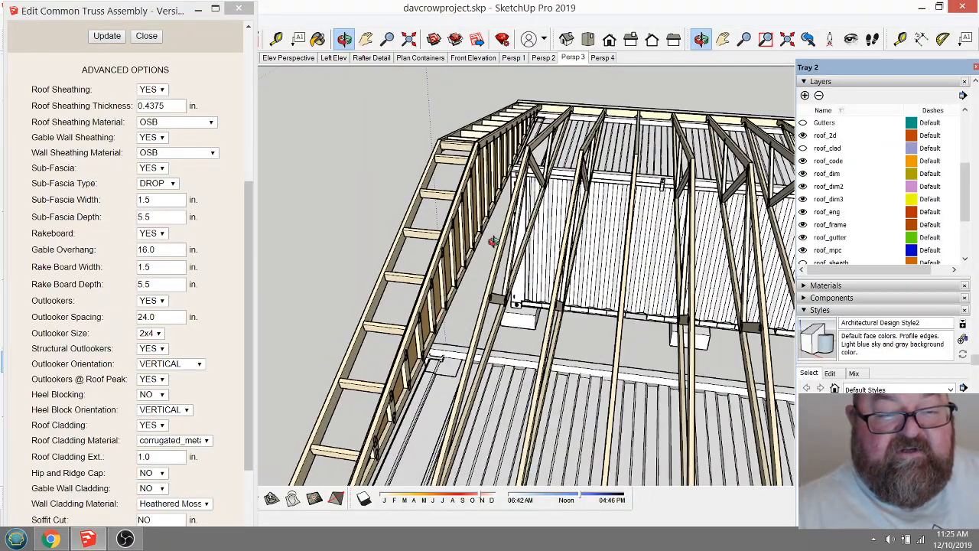
{"action": "middle_click_drag", "start_coordinate": [493, 241], "coordinate": [576, 240]}
{"action": "scroll", "coordinate": [462, 205], "scroll_direction": "up", "scroll_amount": 3}
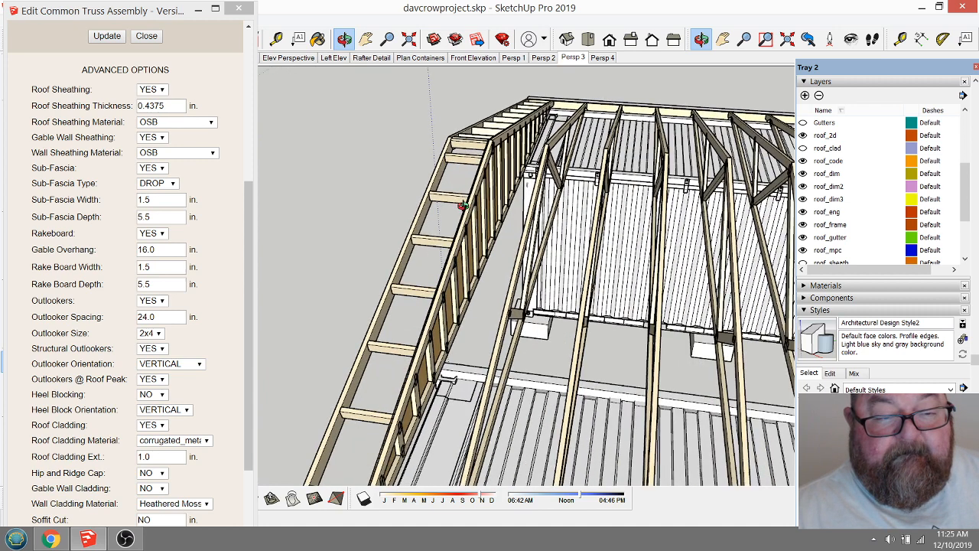
{"action": "middle_click_drag", "start_coordinate": [606, 217], "coordinate": [509, 227]}
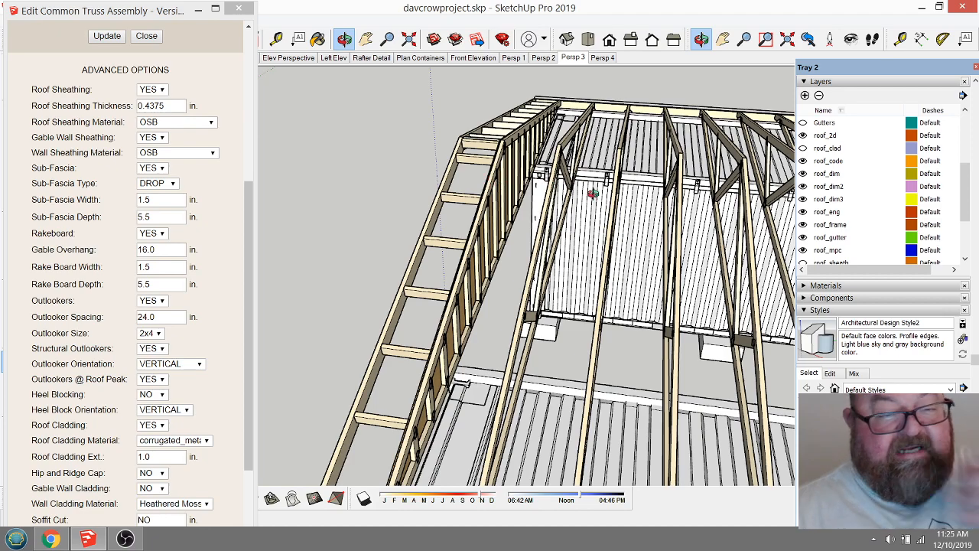
{"action": "middle_click_drag", "start_coordinate": [553, 198], "coordinate": [461, 231]}
{"action": "scroll", "coordinate": [490, 209], "scroll_direction": "down", "scroll_amount": 5}
{"action": "scroll", "coordinate": [461, 227], "scroll_direction": "up", "scroll_amount": 4}
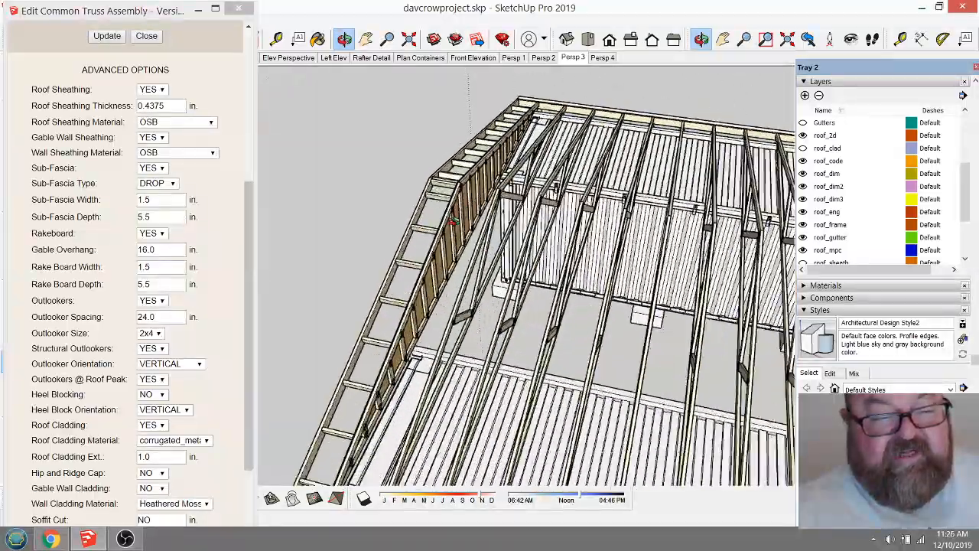
Examine the gable end truss's studs, sheathing and connector plates near the peak, comparing them with the adjacent common trusses
{"action": "middle_click_drag", "start_coordinate": [539, 243], "coordinate": [521, 246]}
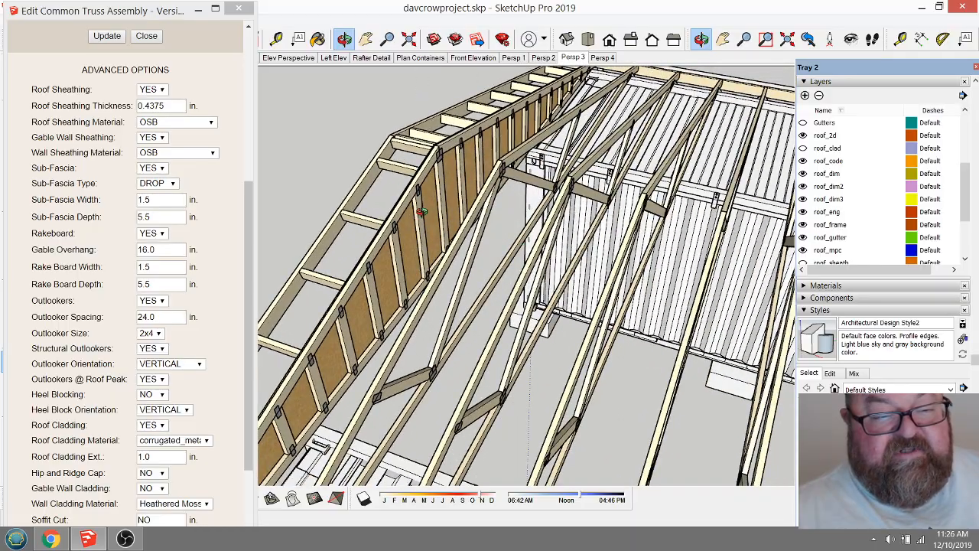
{"action": "middle_click_drag", "start_coordinate": [428, 210], "coordinate": [481, 182]}
{"action": "scroll", "coordinate": [460, 140], "scroll_direction": "up", "scroll_amount": 2}
{"action": "scroll", "coordinate": [461, 128], "scroll_direction": "up", "scroll_amount": 3}
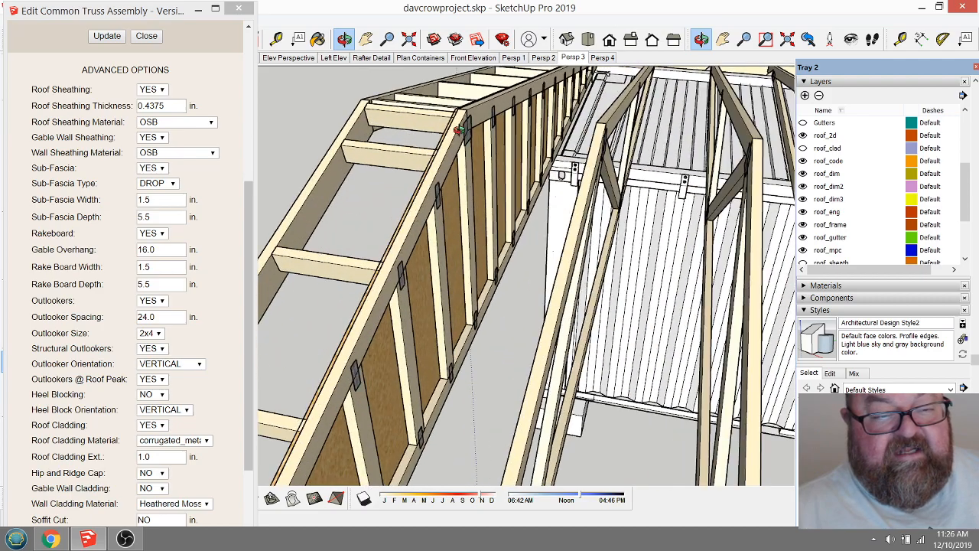
{"action": "middle_click_drag", "start_coordinate": [464, 122], "coordinate": [526, 177]}
{"action": "scroll", "coordinate": [526, 177], "scroll_direction": "down", "scroll_amount": 6}
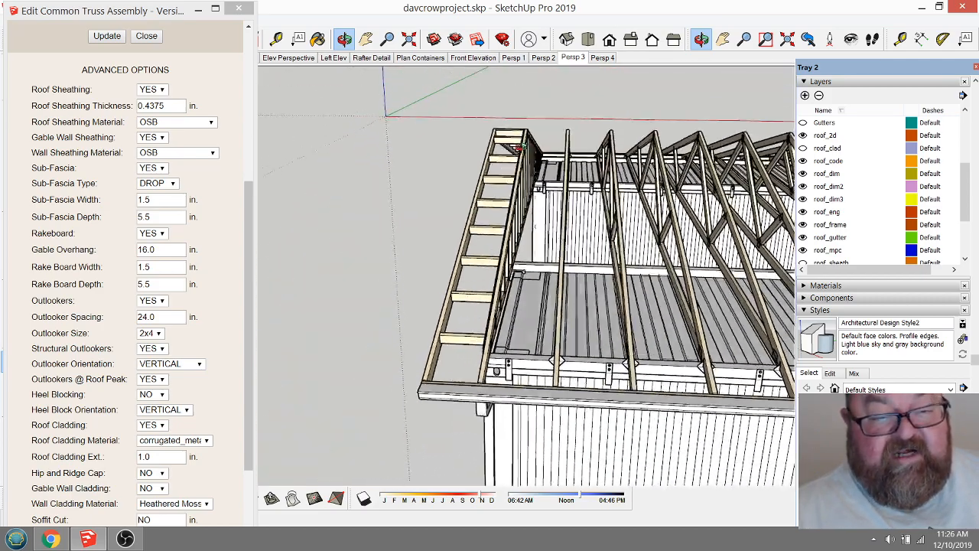
{"action": "middle_click_drag", "start_coordinate": [659, 135], "coordinate": [511, 205]}
{"action": "scroll", "coordinate": [520, 196], "scroll_direction": "up", "scroll_amount": 5}
{"action": "middle_click_drag", "start_coordinate": [594, 239], "coordinate": [570, 178]}
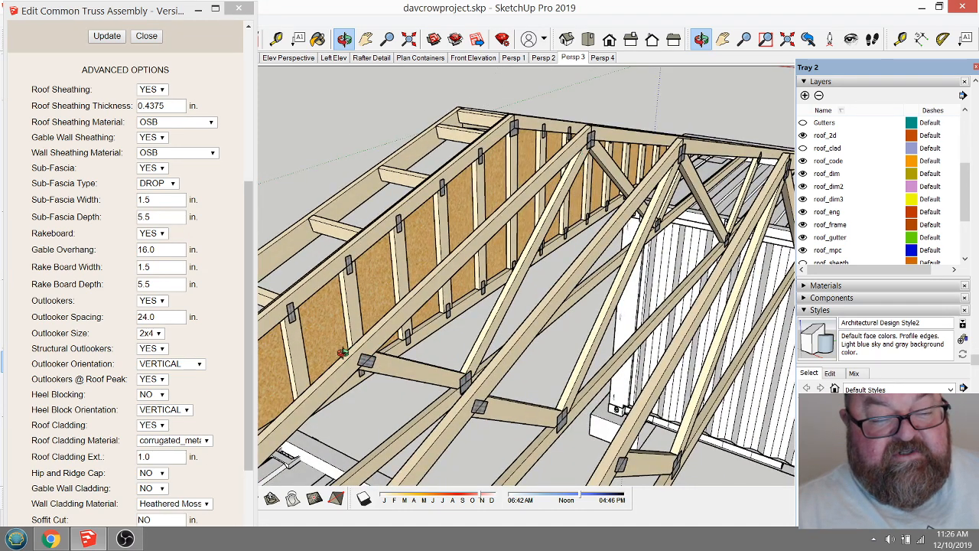
{"action": "middle_click_drag", "start_coordinate": [503, 222], "coordinate": [549, 231]}
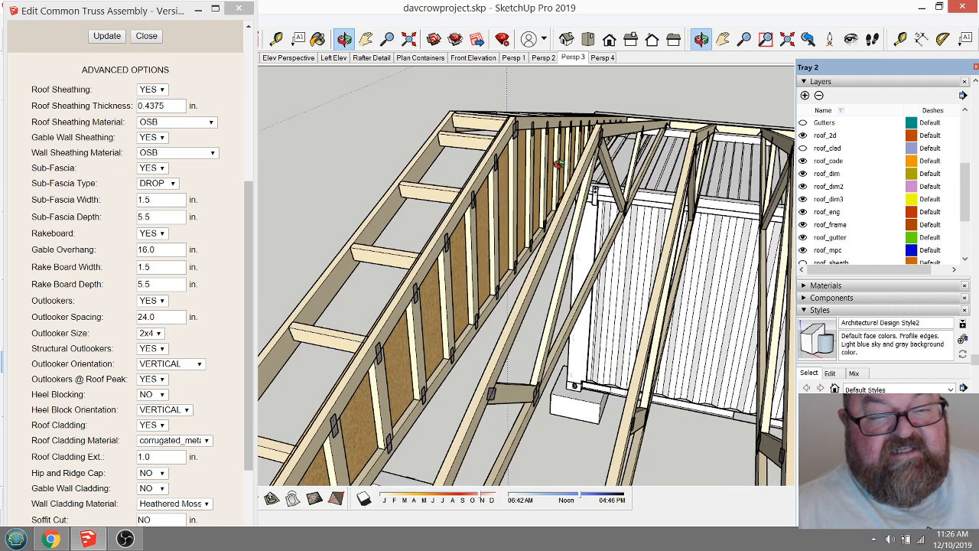
{"action": "middle_click_drag", "start_coordinate": [559, 163], "coordinate": [604, 175]}
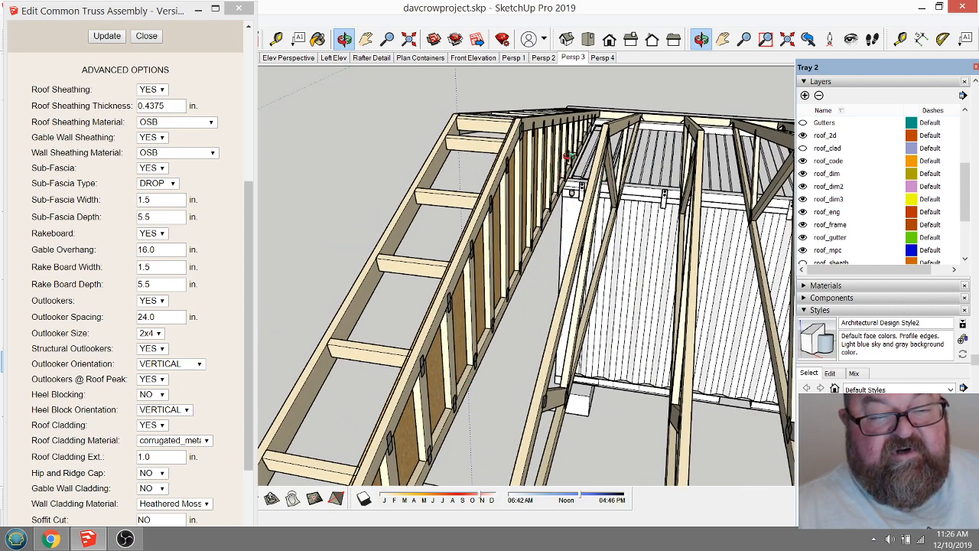
{"action": "middle_click_drag", "start_coordinate": [523, 232], "coordinate": [499, 218]}
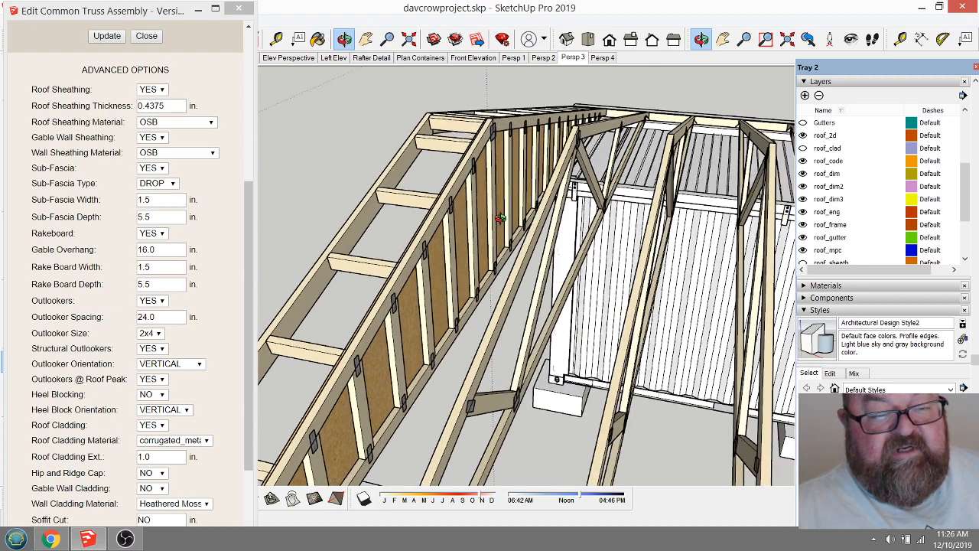
{"action": "scroll", "coordinate": [462, 159], "scroll_direction": "up", "scroll_amount": 2}
{"action": "scroll", "coordinate": [490, 175], "scroll_direction": "up", "scroll_amount": 2}
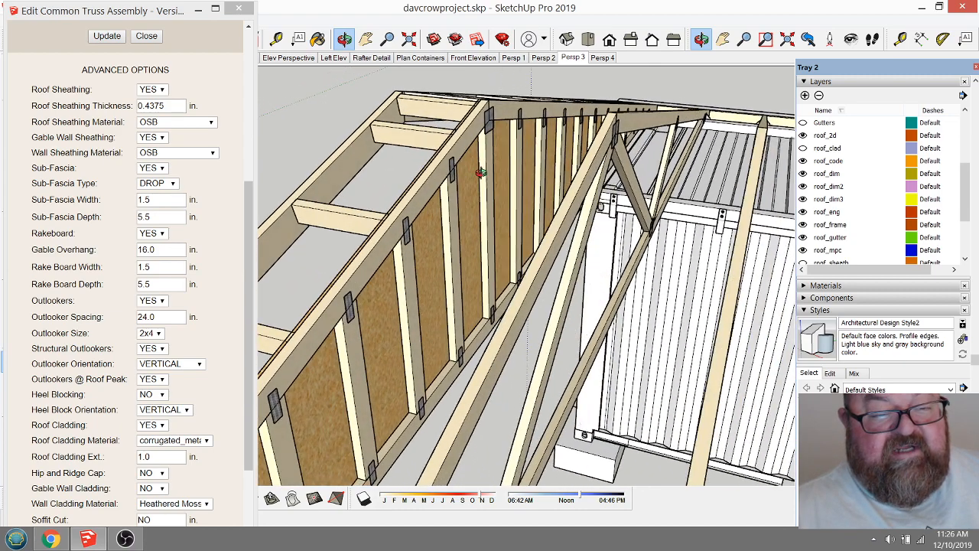
{"action": "scroll", "coordinate": [532, 229], "scroll_direction": "down", "scroll_amount": 3}
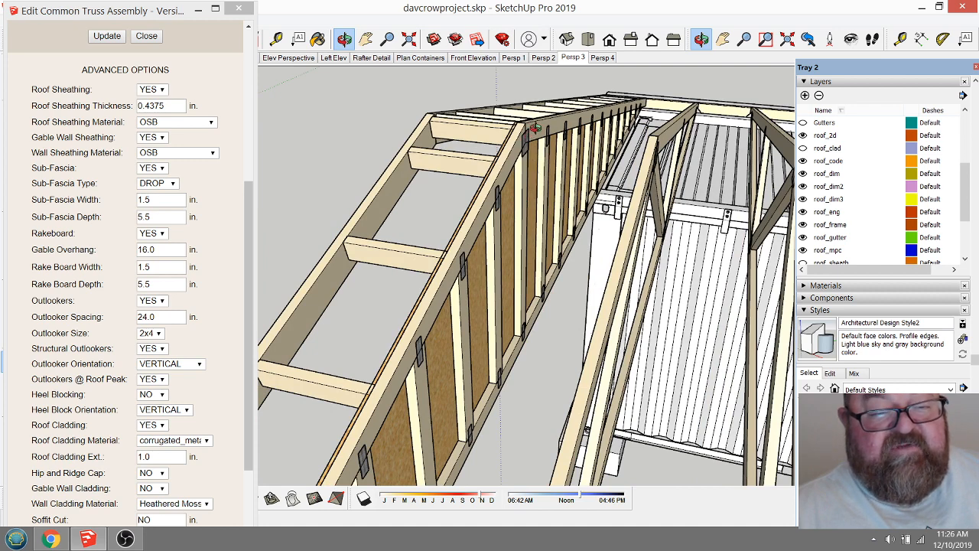
{"action": "left_click_drag", "start_coordinate": [527, 217], "coordinate": [489, 215]}
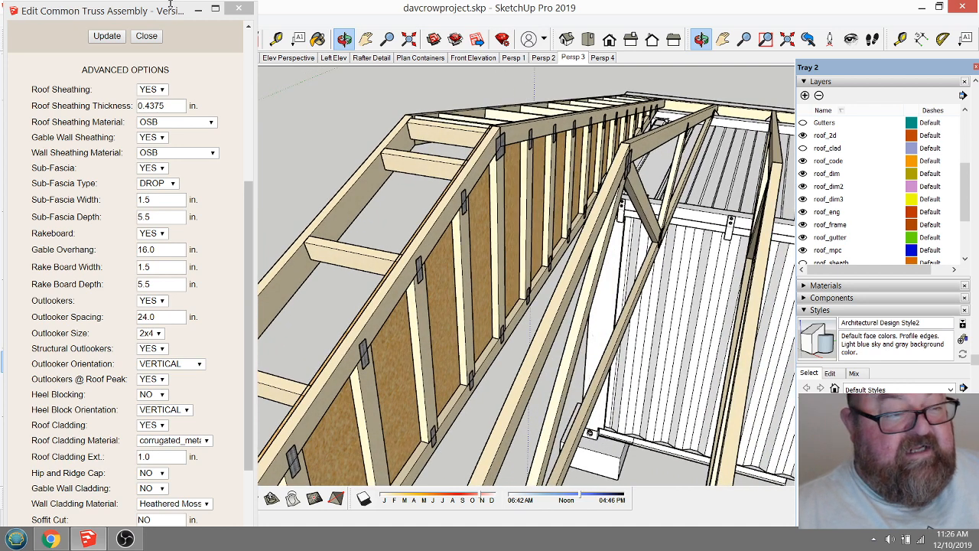
Keep Structural Outlookers set to YES and update the truss assembly to rebuild the gable outlookers
{"action": "scroll", "coordinate": [59, 358], "scroll_direction": "down", "scroll_amount": 2}
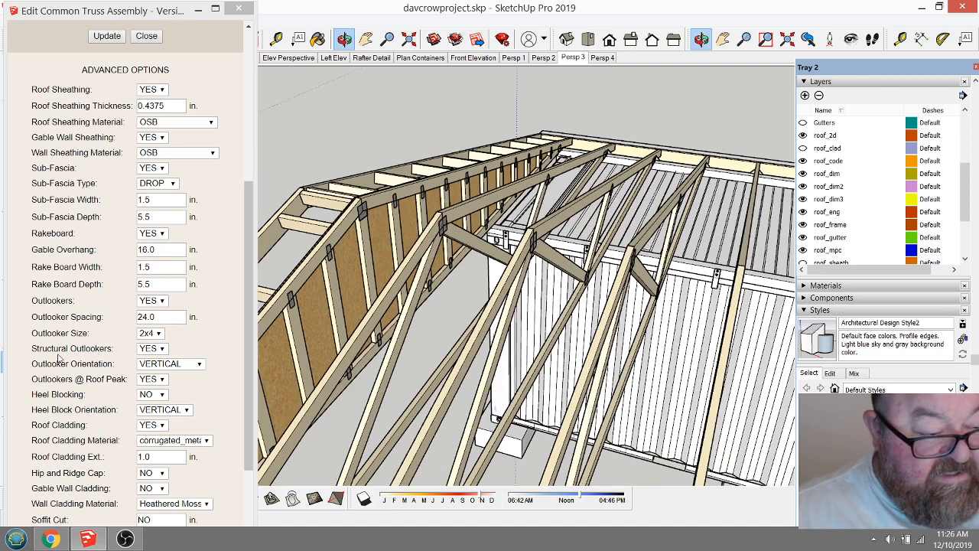
{"action": "scroll", "coordinate": [89, 378], "scroll_direction": "down", "scroll_amount": 3}
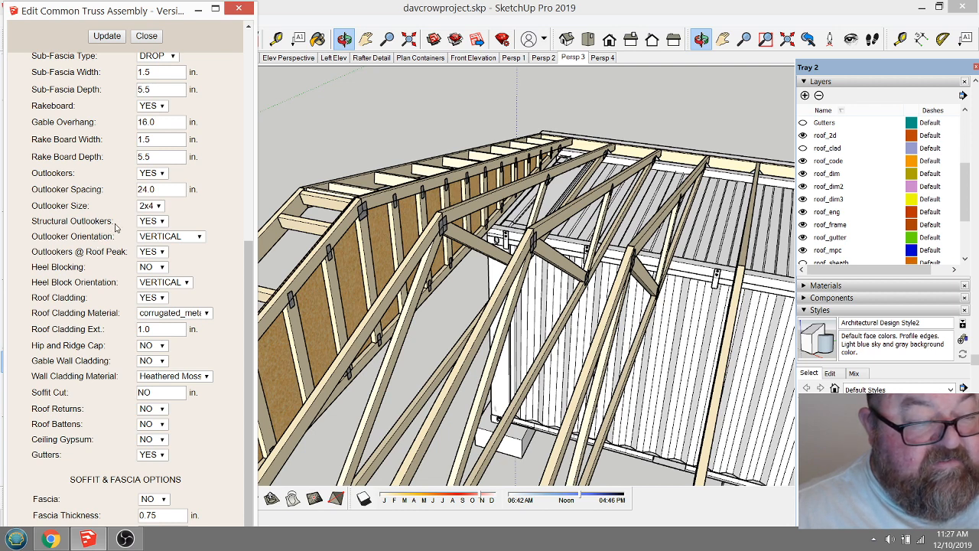
{"action": "left_click", "coordinate": [161, 222]}
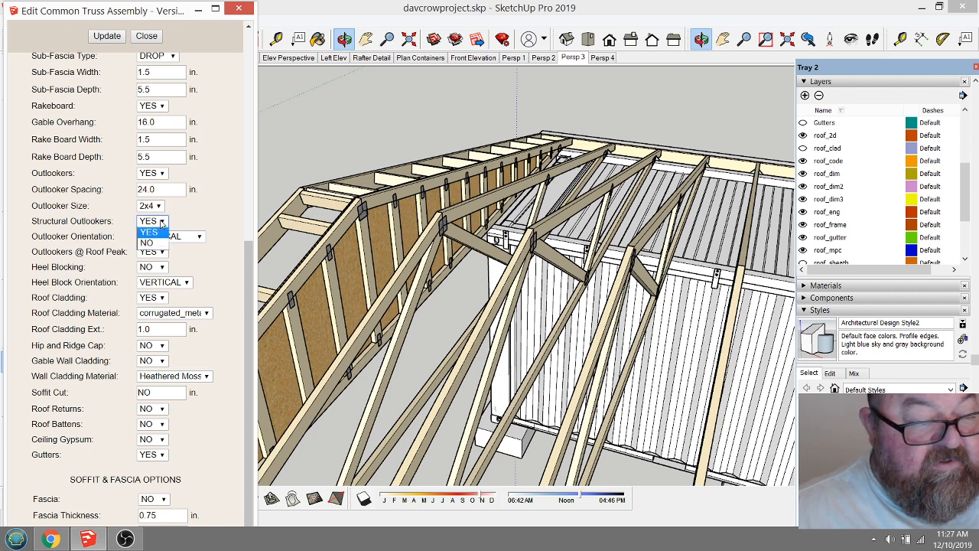
{"action": "left_click", "coordinate": [158, 233]}
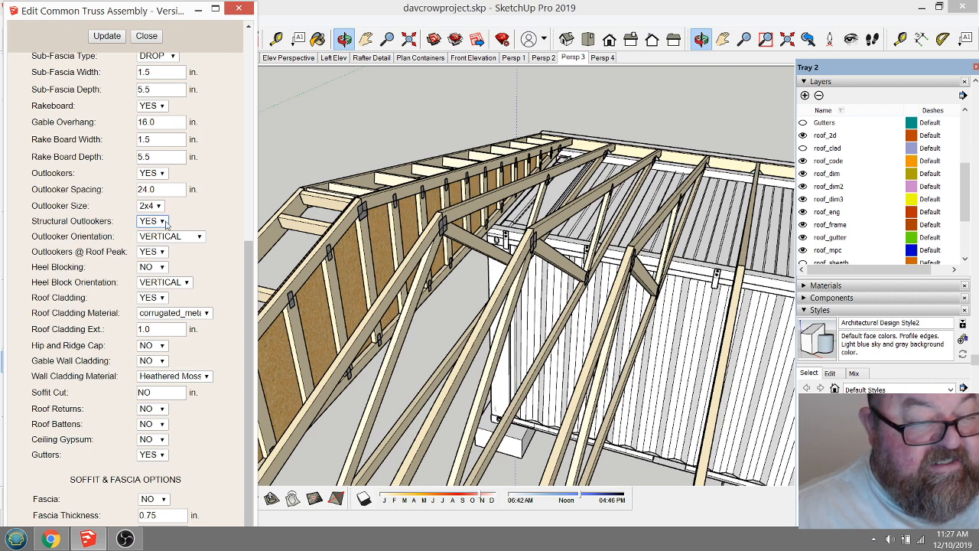
{"action": "left_click", "coordinate": [108, 36]}
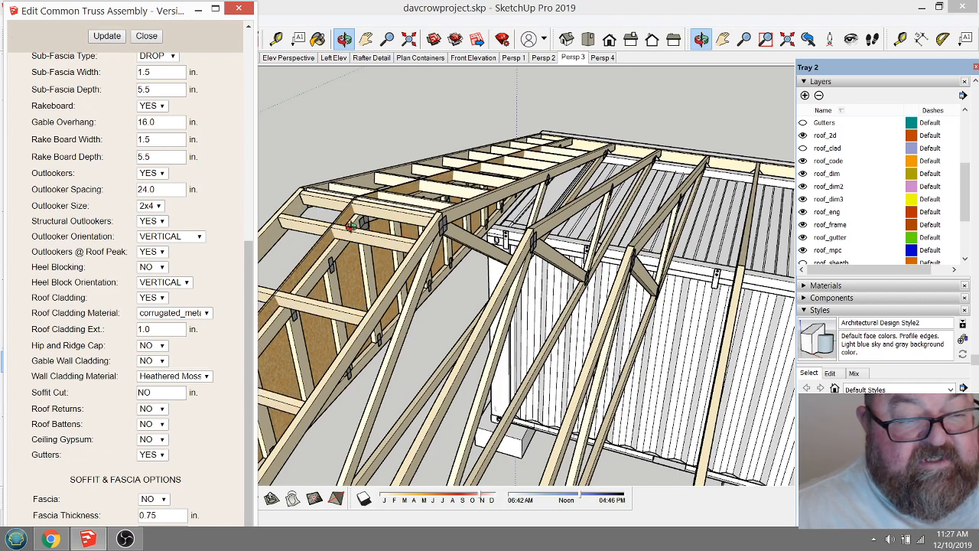
Examine how the outlookers cross the gable end truss and meet the rake board and the first common truss
{"action": "scroll", "coordinate": [334, 272], "scroll_direction": "up", "scroll_amount": 5}
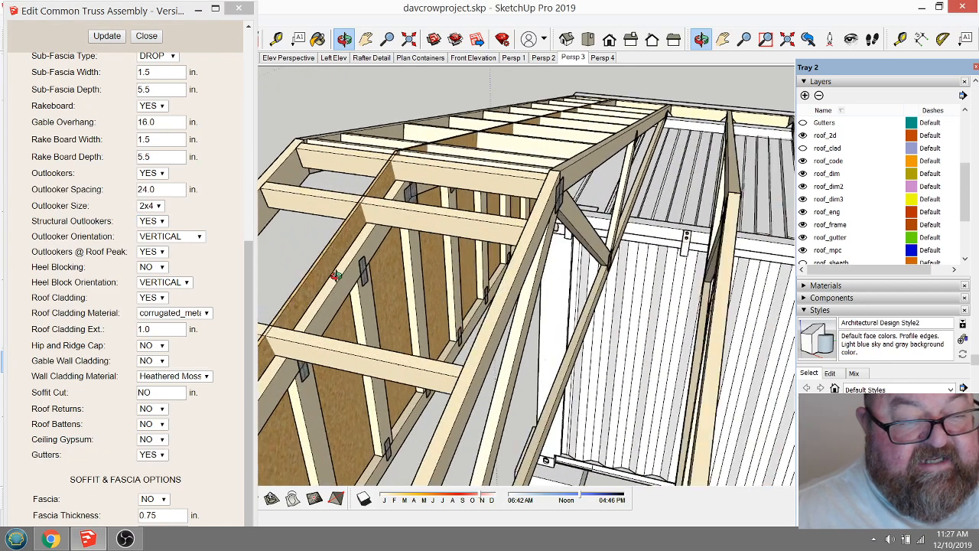
{"action": "scroll", "coordinate": [334, 275], "scroll_direction": "up", "scroll_amount": 3}
{"action": "left_click_drag", "start_coordinate": [391, 228], "coordinate": [553, 243]}
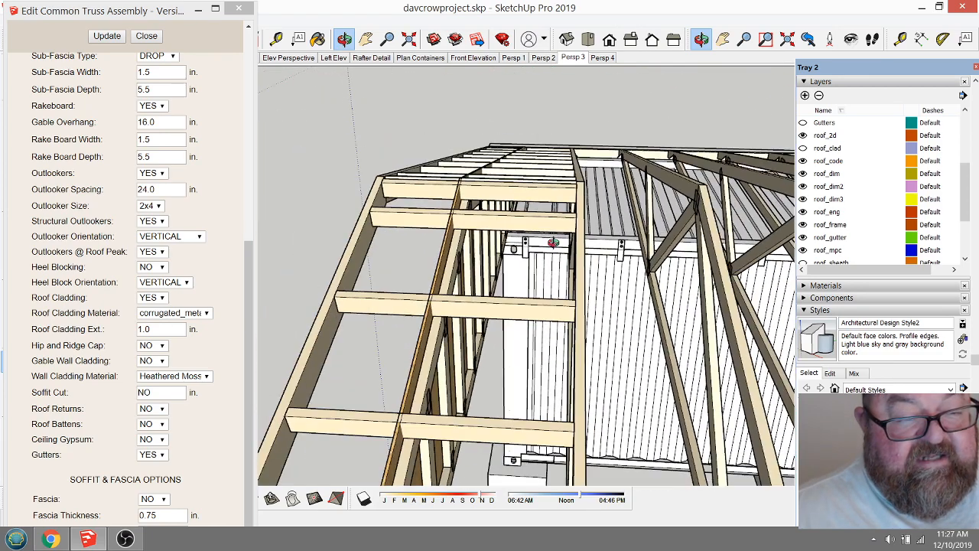
{"action": "left_click_drag", "start_coordinate": [458, 223], "coordinate": [397, 239]}
{"action": "mouse_move", "coordinate": [552, 238]}
{"action": "left_mouse_down"}
{"action": "mouse_move", "coordinate": [543, 240]}
{"action": "mouse_move", "coordinate": [563, 244]}
{"action": "left_mouse_up"}
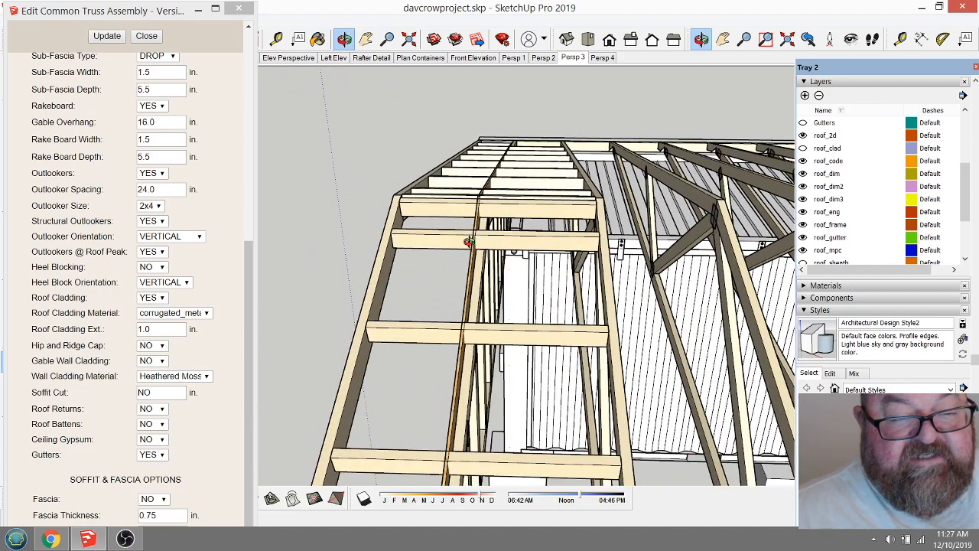
{"action": "left_click_drag", "start_coordinate": [470, 241], "coordinate": [396, 239]}
{"action": "scroll", "coordinate": [396, 238], "scroll_direction": "up", "scroll_amount": 6}
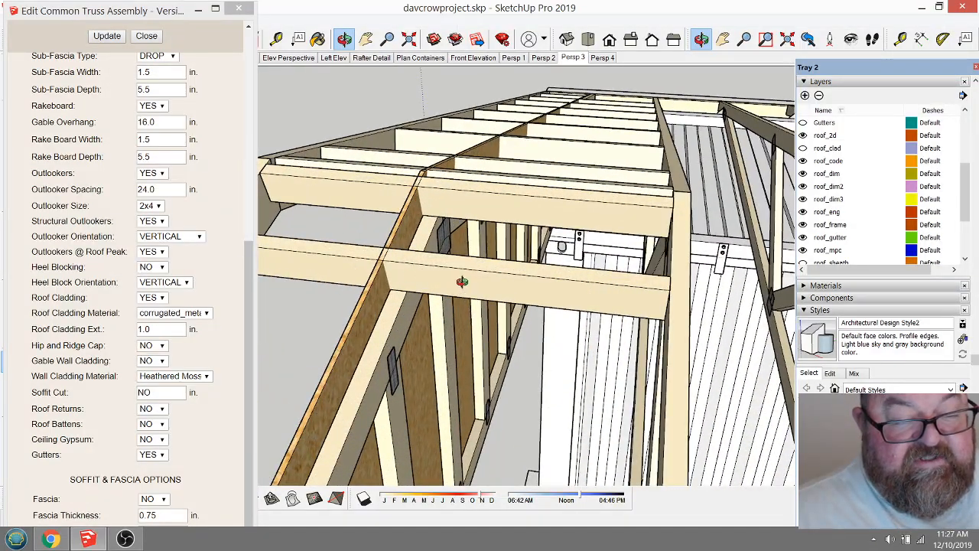
{"action": "left_click_drag", "start_coordinate": [462, 283], "coordinate": [552, 275]}
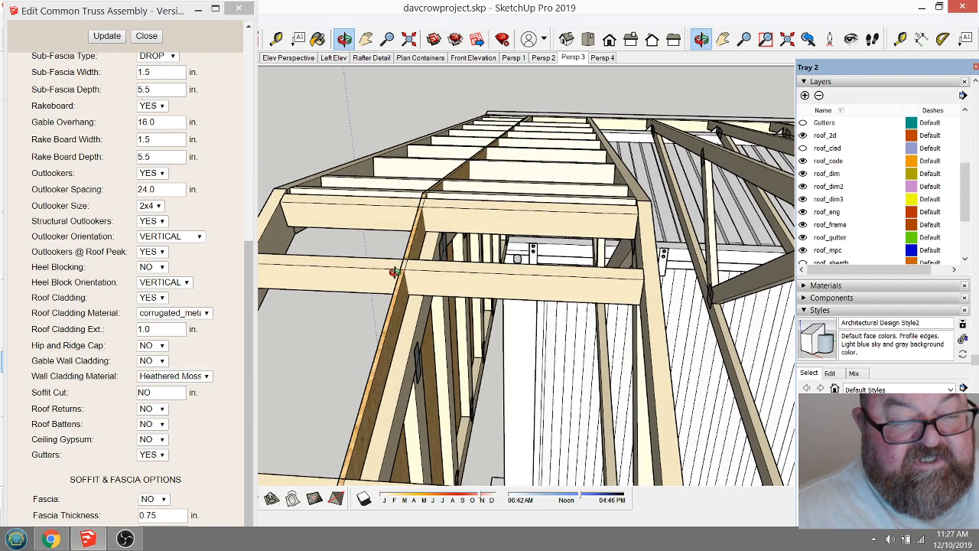
{"action": "left_click_drag", "start_coordinate": [417, 281], "coordinate": [475, 283]}
{"action": "left_click_drag", "start_coordinate": [439, 313], "coordinate": [339, 305]}
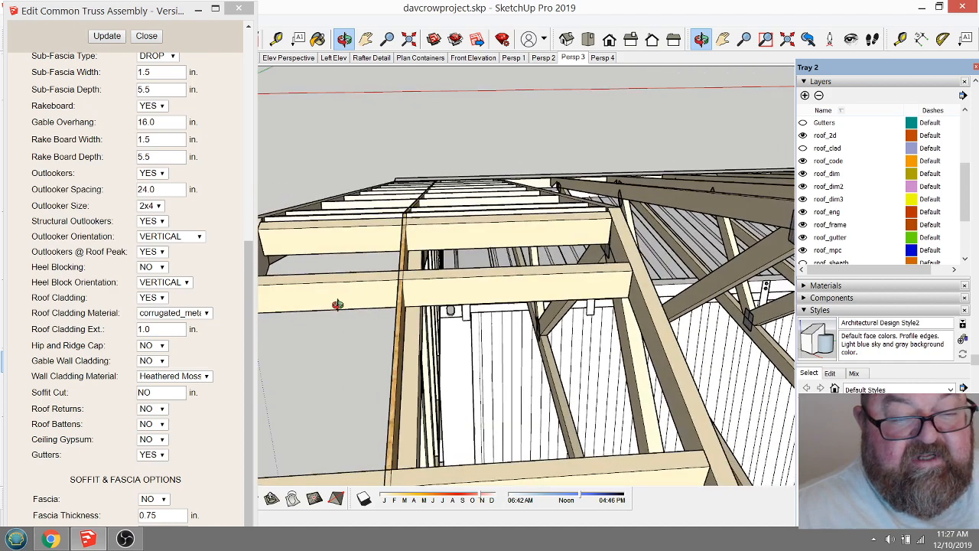
{"action": "left_click_drag", "start_coordinate": [633, 279], "coordinate": [646, 270]}
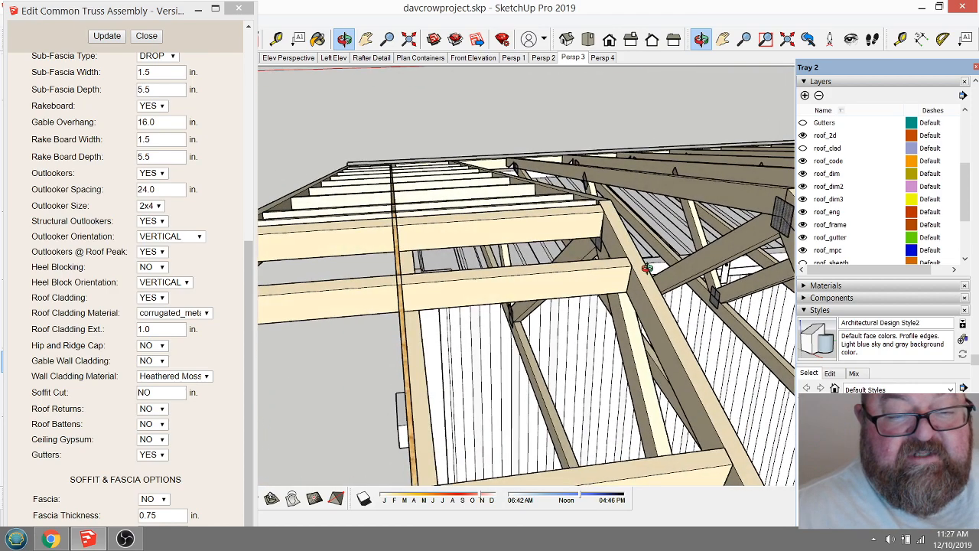
{"action": "mouse_move", "coordinate": [617, 235]}
{"action": "left_mouse_down"}
{"action": "mouse_move", "coordinate": [631, 254]}
{"action": "mouse_move", "coordinate": [601, 255]}
{"action": "mouse_move", "coordinate": [612, 256]}
{"action": "left_mouse_up"}
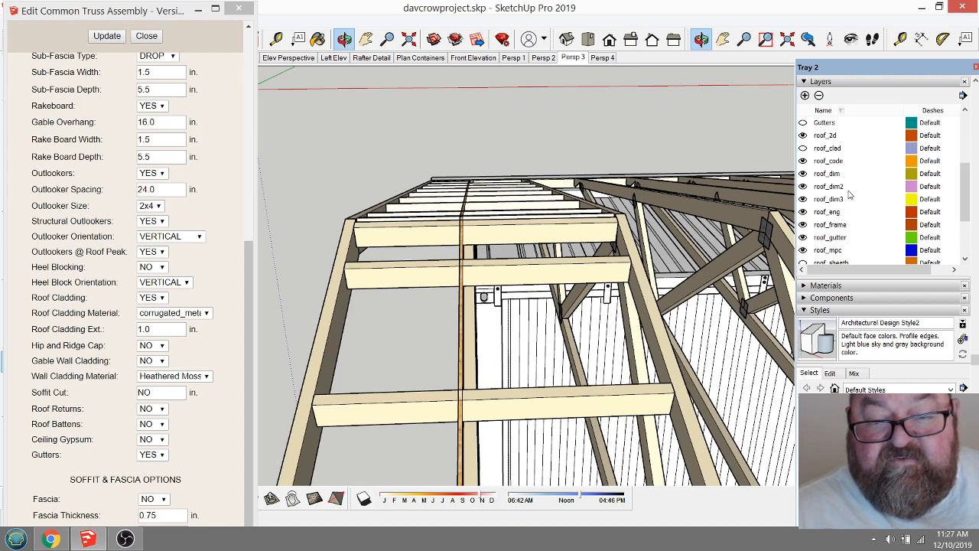
Show the roof_sheath layer and examine the sheathed roof and gable end from above and below the overhang
{"action": "scroll", "coordinate": [822, 195], "scroll_direction": "down", "scroll_amount": 1}
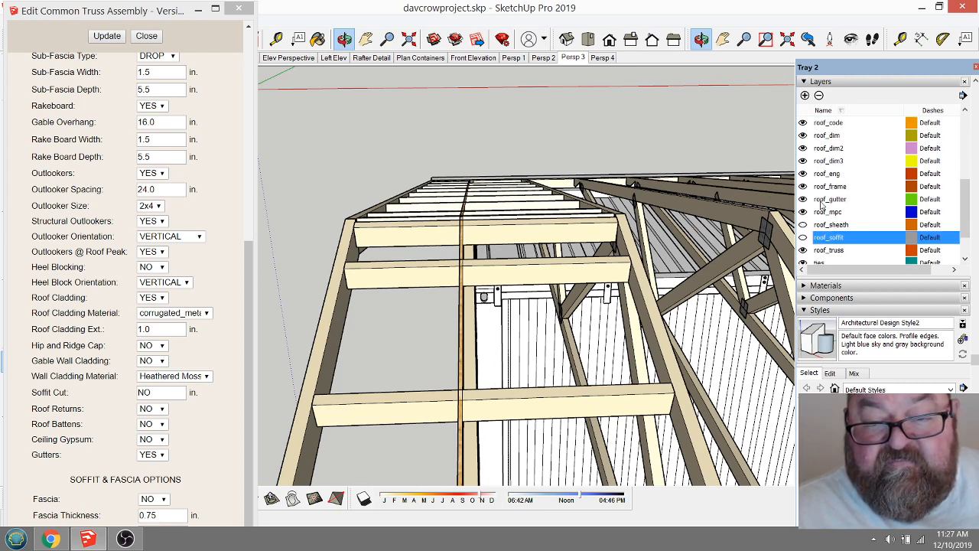
{"action": "left_click", "coordinate": [803, 225]}
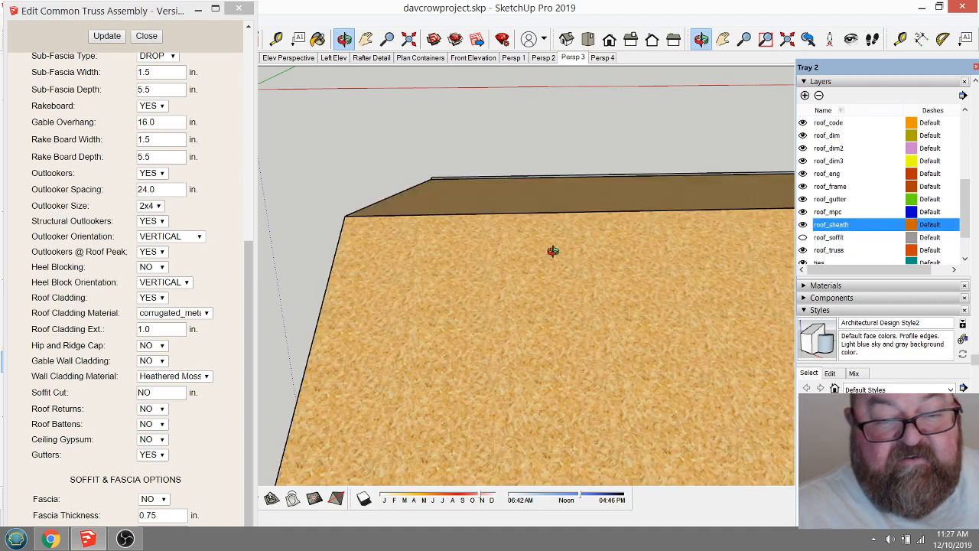
{"action": "scroll", "coordinate": [518, 243], "scroll_direction": "up", "scroll_amount": 4}
{"action": "left_click_drag", "start_coordinate": [517, 243], "coordinate": [515, 218]}
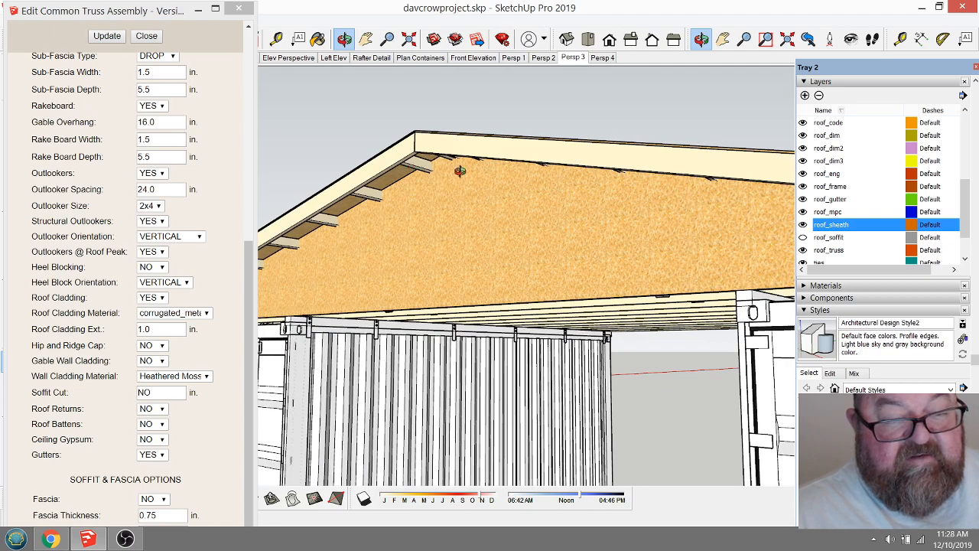
{"action": "left_click_drag", "start_coordinate": [457, 168], "coordinate": [392, 274]}
{"action": "left_click_drag", "start_coordinate": [506, 259], "coordinate": [461, 267]}
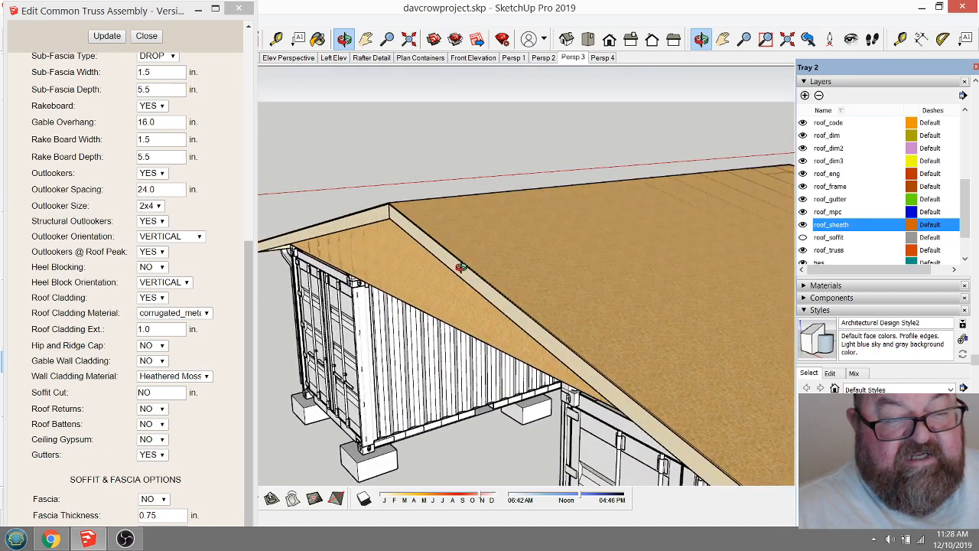
{"action": "left_click_drag", "start_coordinate": [347, 244], "coordinate": [490, 265]}
Hide the roof_sheath layer and examine the gable wall sheathing where the outlookers pass over it
{"action": "left_click", "coordinate": [802, 224]}
{"action": "scroll", "coordinate": [423, 210], "scroll_direction": "up", "scroll_amount": 5}
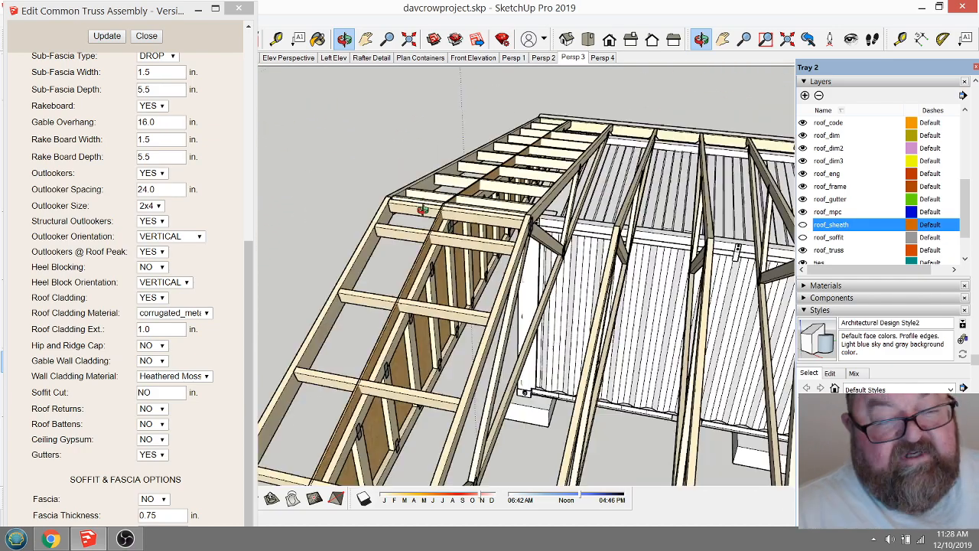
{"action": "left_click_drag", "start_coordinate": [424, 209], "coordinate": [446, 257]}
{"action": "scroll", "coordinate": [470, 241], "scroll_direction": "up", "scroll_amount": 2}
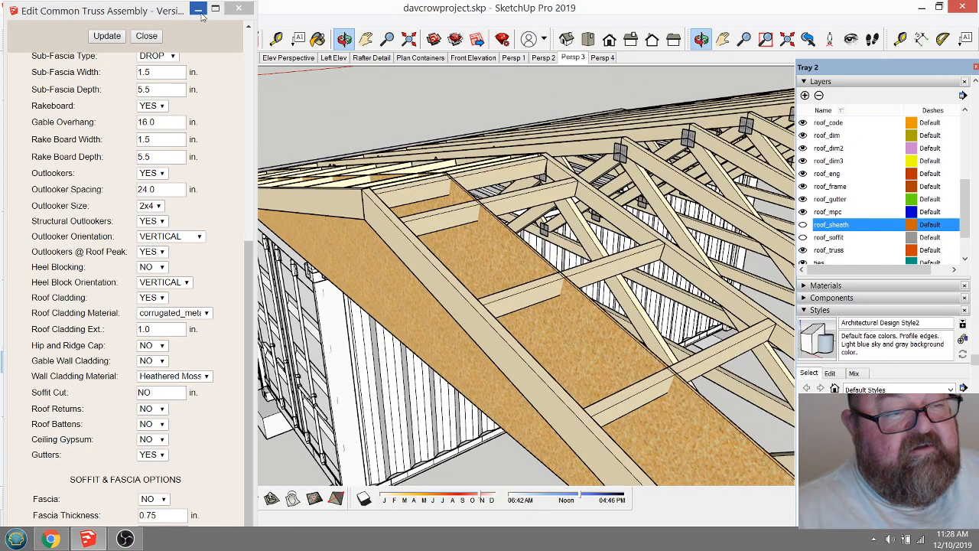
Close the truss assembly editor and open the gable wall sheathing's nested group for editing
{"action": "left_click", "coordinate": [146, 35]}
{"action": "left_click", "coordinate": [17, 39]}
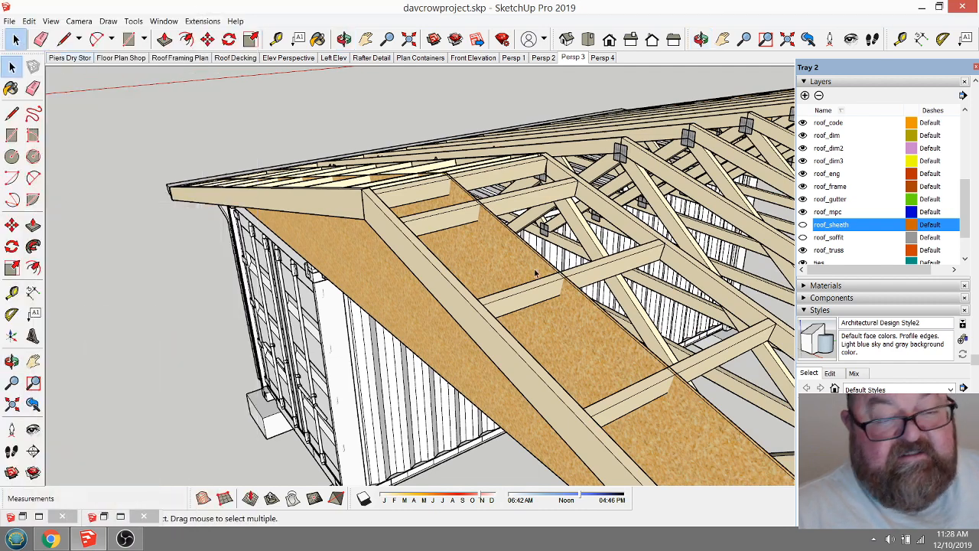
{"action": "left_click", "coordinate": [504, 247]}
{"action": "double_click", "coordinate": [494, 247]}
{"action": "left_click", "coordinate": [486, 251]}
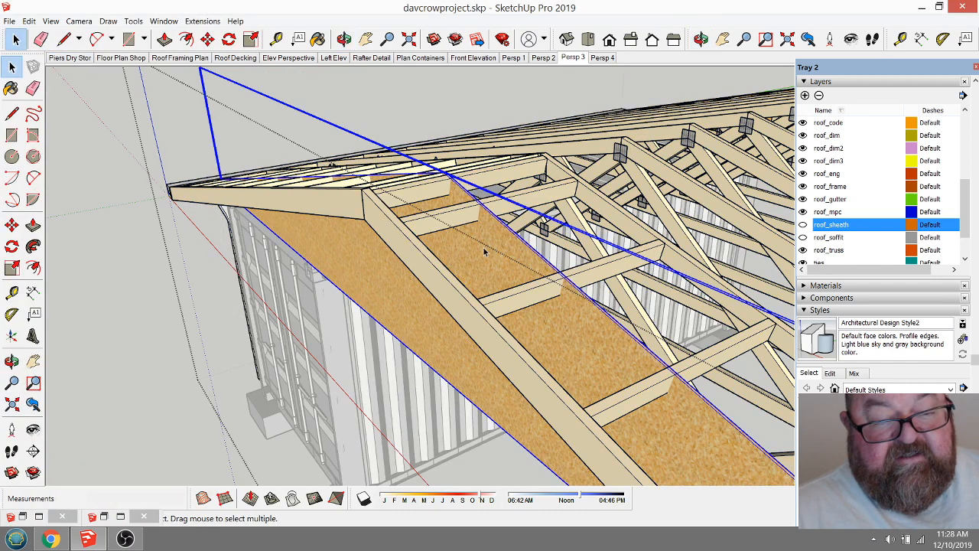
{"action": "double_click", "coordinate": [484, 252]}
{"action": "scroll", "coordinate": [490, 231], "scroll_direction": "up", "scroll_amount": 4}
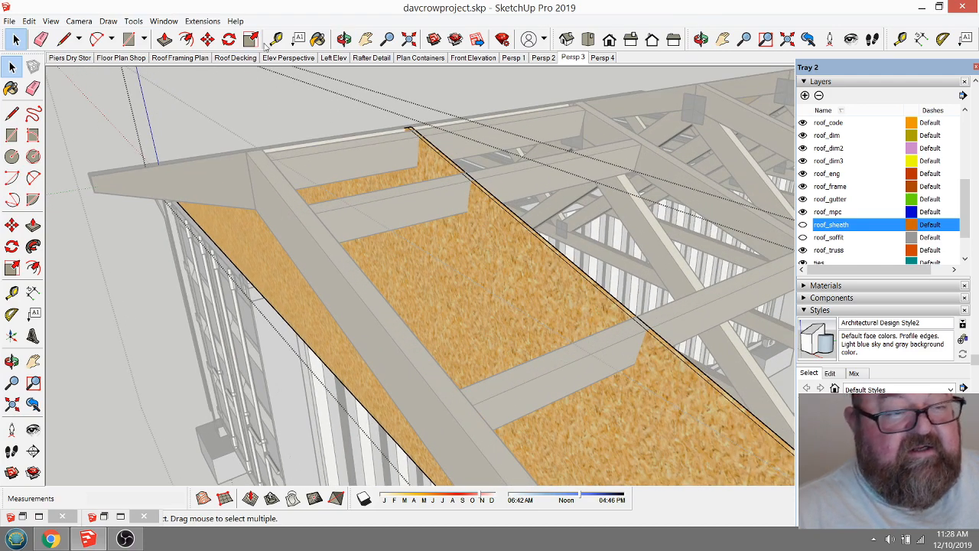
Place a guide 3 1/2" below the gable sheathing's sloped top edge, at the underside of the outlookers
{"action": "left_click", "coordinate": [276, 39]}
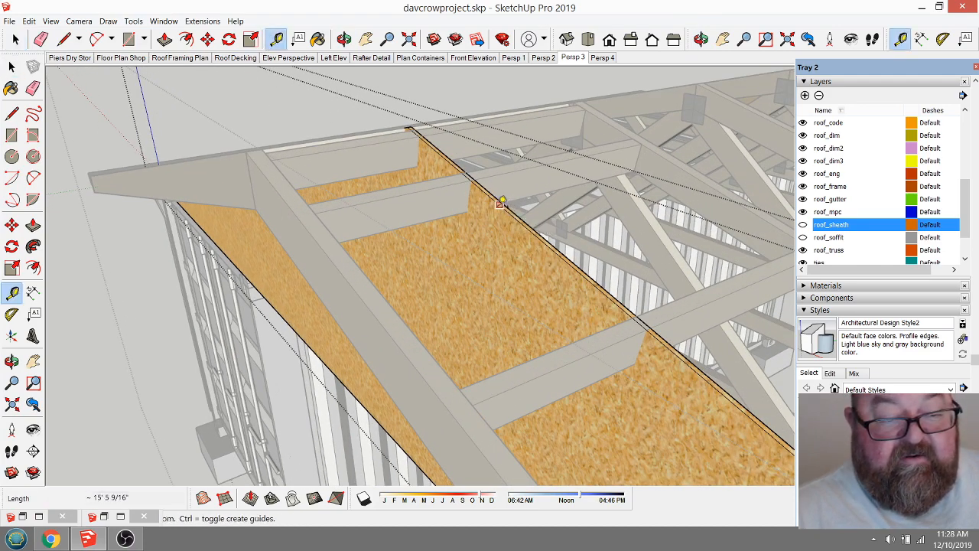
{"action": "left_click", "coordinate": [500, 202]}
{"action": "left_click", "coordinate": [475, 208]}
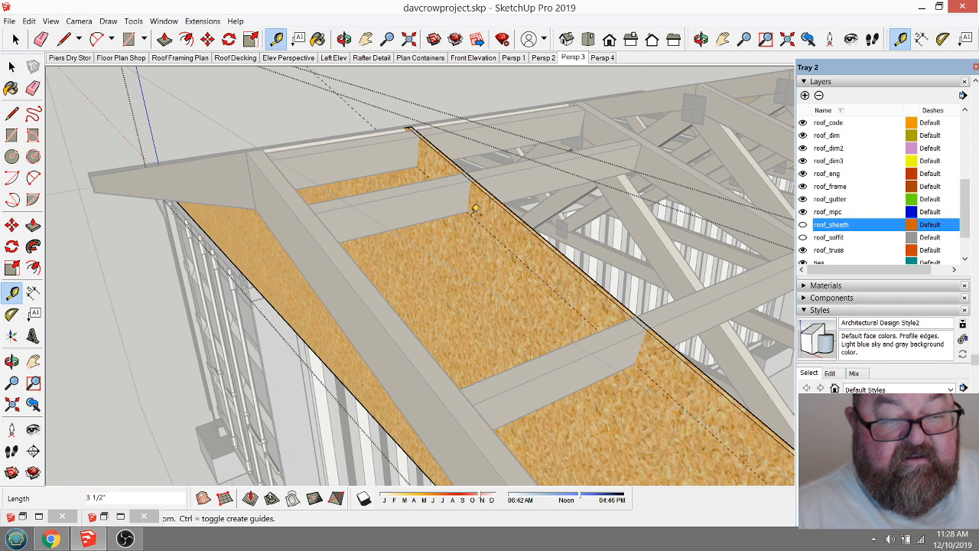
{"action": "scroll", "coordinate": [475, 208], "scroll_direction": "up", "scroll_amount": 4}
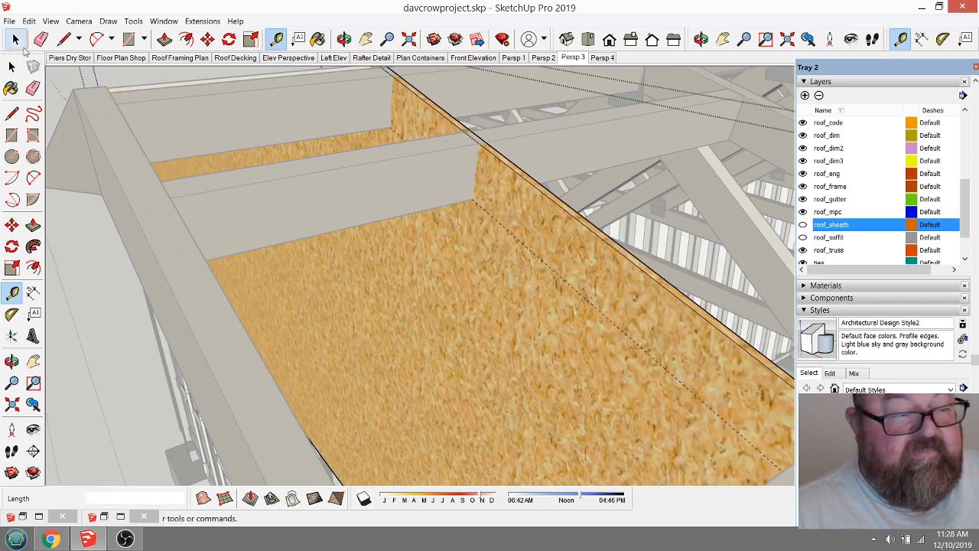
{"action": "left_click", "coordinate": [15, 39]}
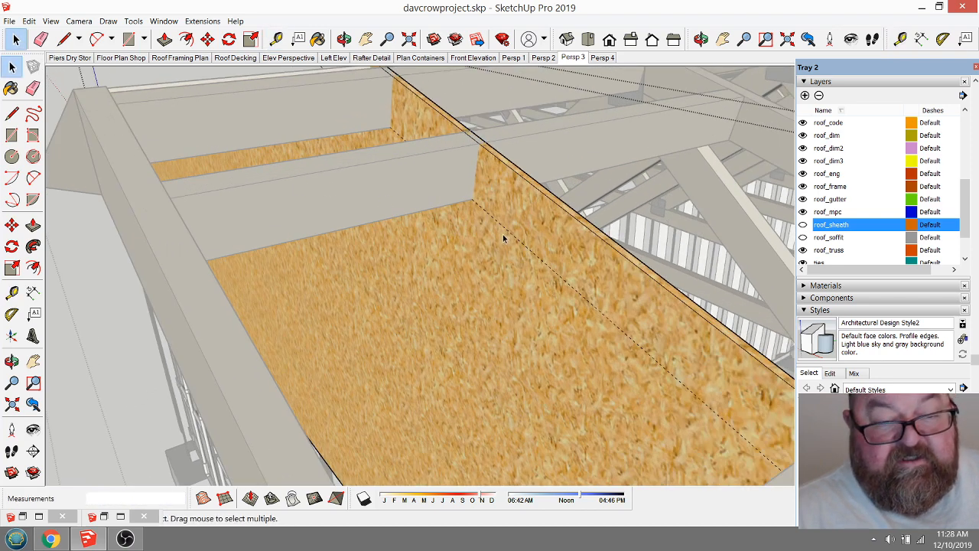
{"action": "scroll", "coordinate": [547, 273], "scroll_direction": "down", "scroll_amount": 4}
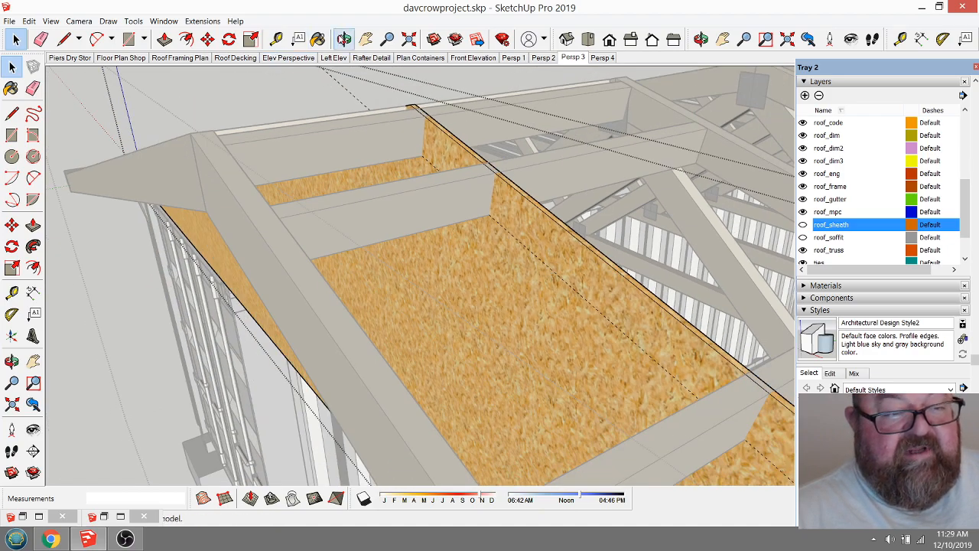
Erase the guide from the gable sheathing and leave the sheathing group, back to the roof assembly level
{"action": "left_click", "coordinate": [344, 39]}
{"action": "scroll", "coordinate": [464, 267], "scroll_direction": "down", "scroll_amount": 6}
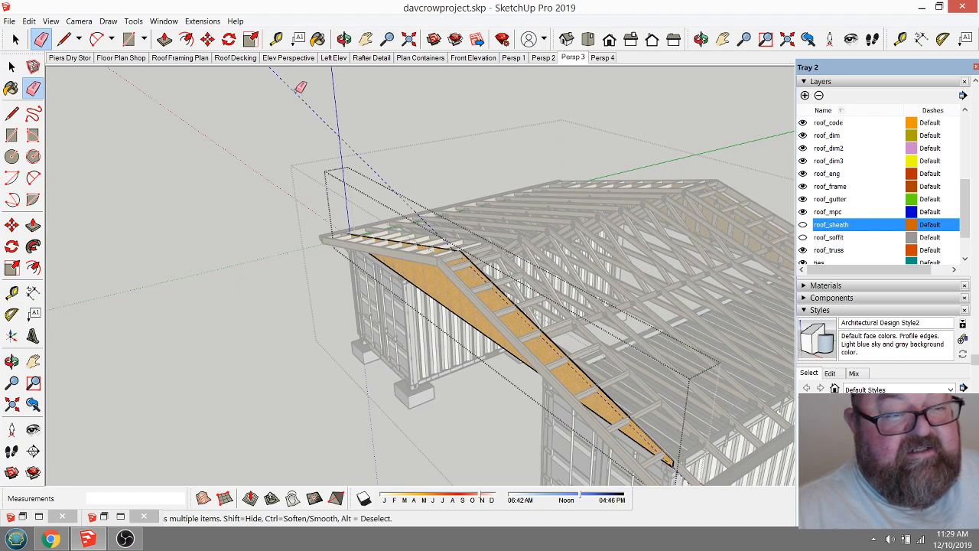
{"action": "scroll", "coordinate": [303, 119], "scroll_direction": "down", "scroll_amount": 2}
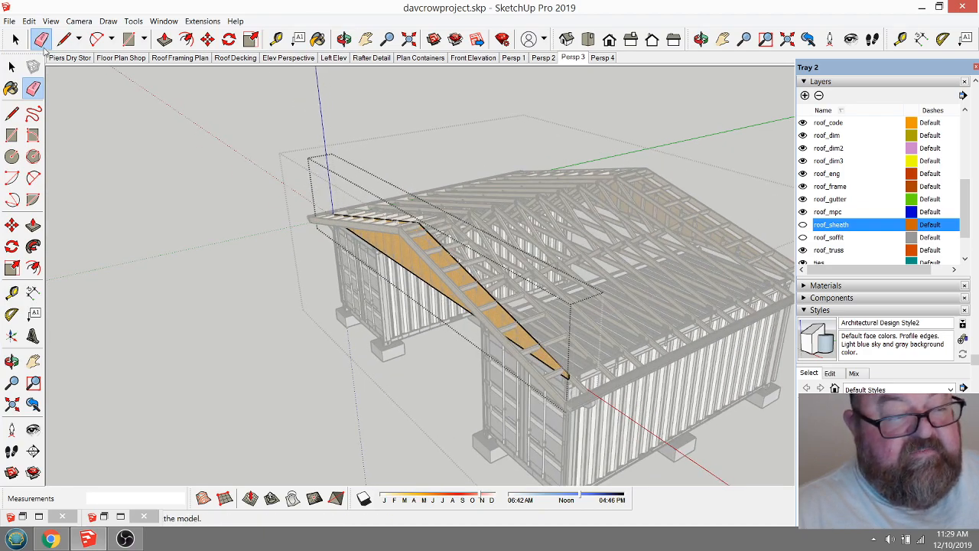
{"action": "left_click", "coordinate": [16, 40]}
{"action": "scroll", "coordinate": [470, 255], "scroll_direction": "up", "scroll_amount": 5}
{"action": "left_click", "coordinate": [187, 164]}
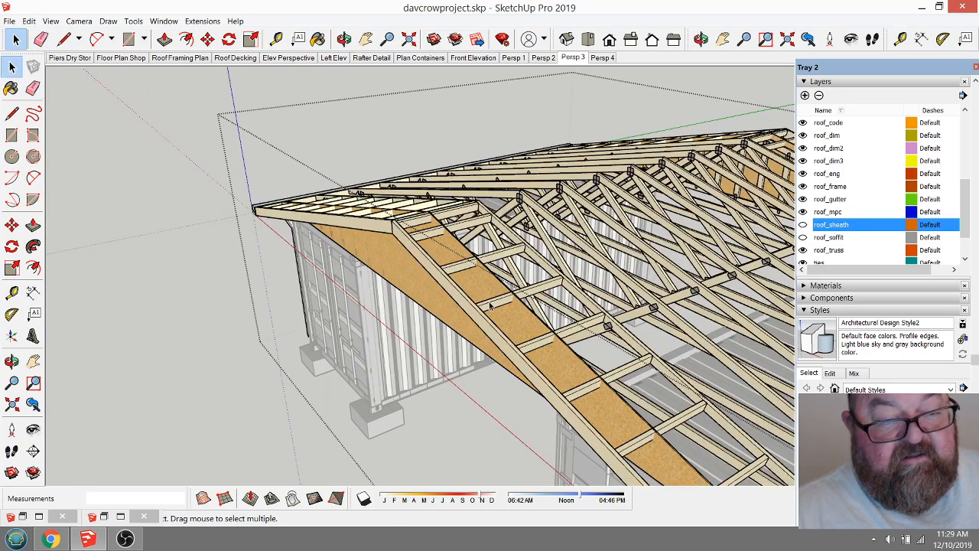
Examine the gable sheathing and outlookers from beneath the overhang, and the truss framing from above
{"action": "scroll", "coordinate": [491, 305], "scroll_direction": "up", "scroll_amount": 2}
{"action": "left_click", "coordinate": [344, 39]}
{"action": "left_click_drag", "start_coordinate": [490, 229], "coordinate": [496, 184]}
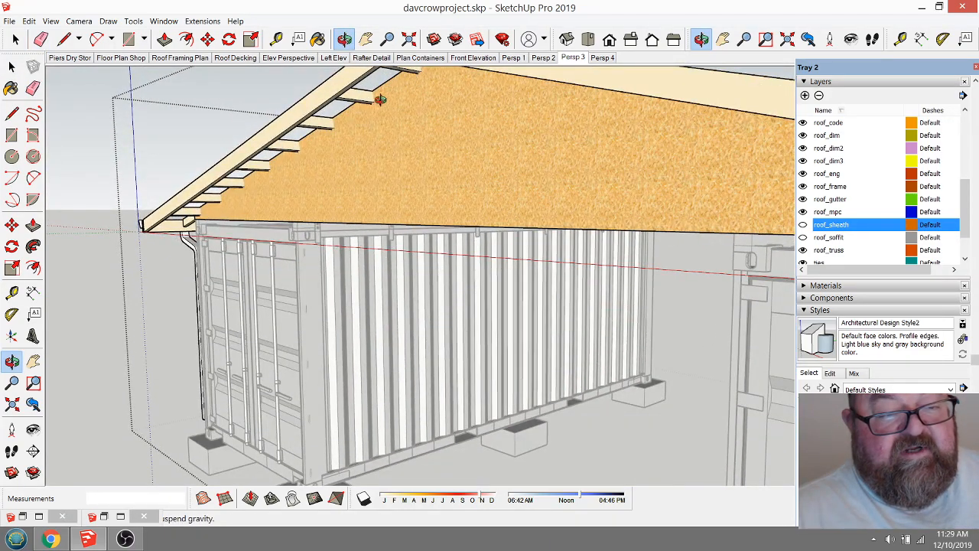
{"action": "left_click_drag", "start_coordinate": [239, 193], "coordinate": [346, 279]}
{"action": "scroll", "coordinate": [275, 241], "scroll_direction": "up", "scroll_amount": 5}
{"action": "scroll", "coordinate": [330, 275], "scroll_direction": "down", "scroll_amount": 5}
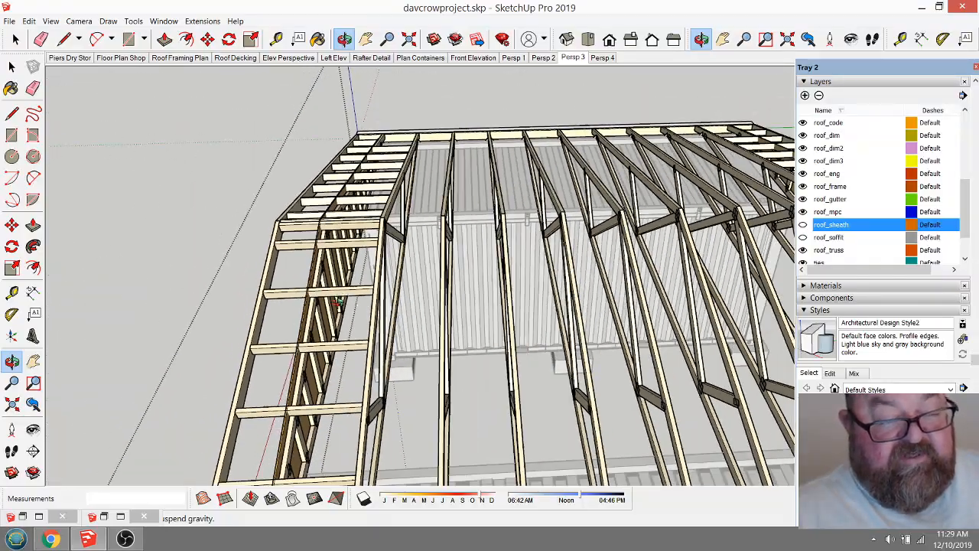
Undo the recent edits back through the structural outlooker rebuild of the truss assembly
{"action": "left_click_drag", "start_coordinate": [339, 300], "coordinate": [294, 293]}
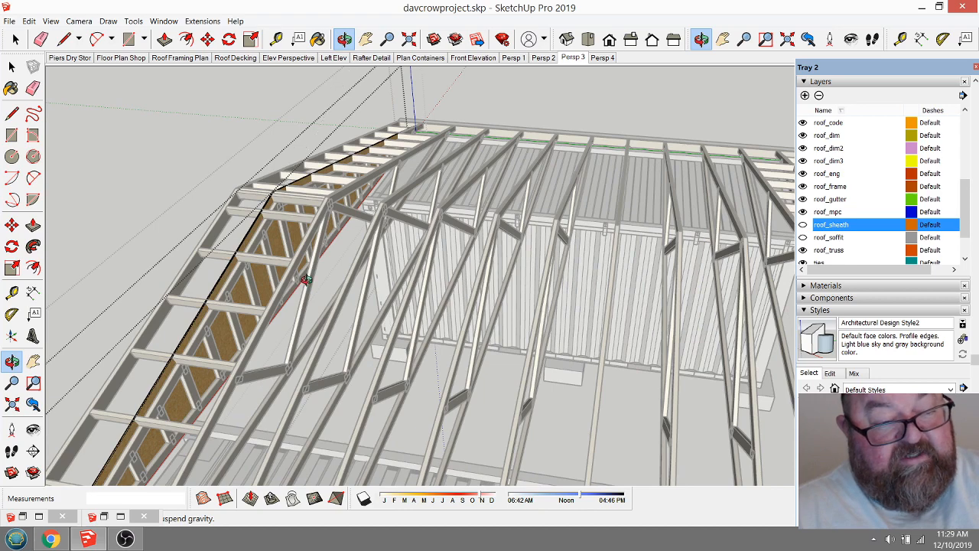
{"action": "key", "text": "ctrl+z"}
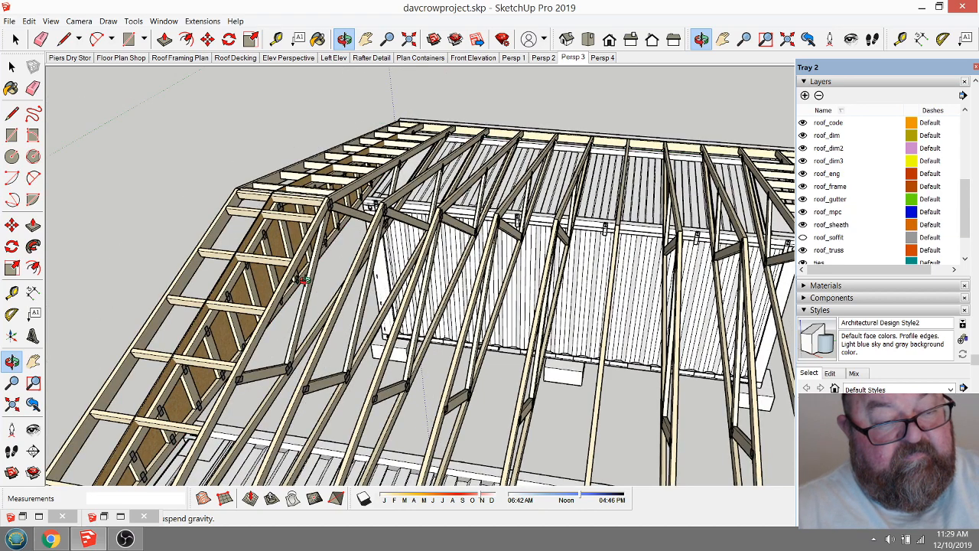
{"action": "key", "text": "ctrl+y"}
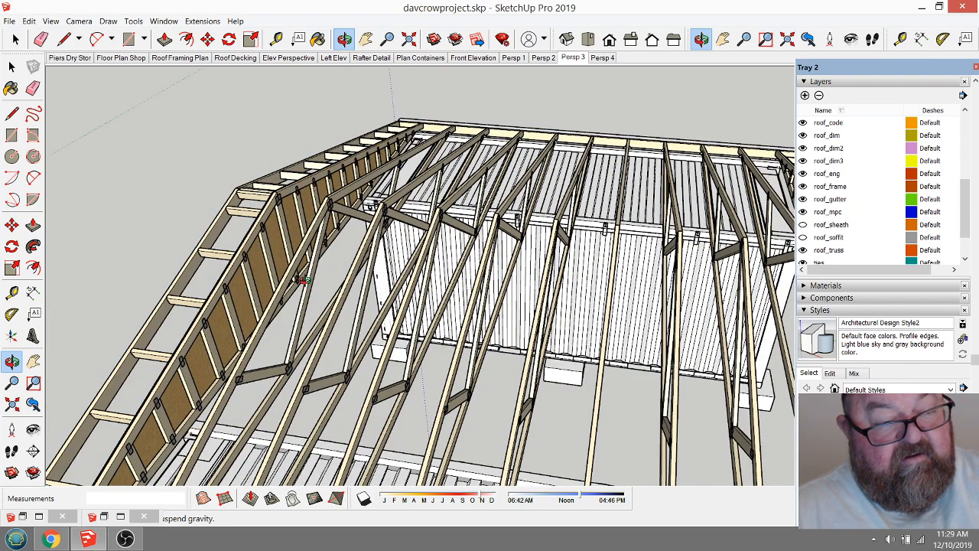
Examine the gable overhang's outlookers and sheathing from above, along the ridge and from outside the containers
{"action": "scroll", "coordinate": [260, 228], "scroll_direction": "up", "scroll_amount": 4}
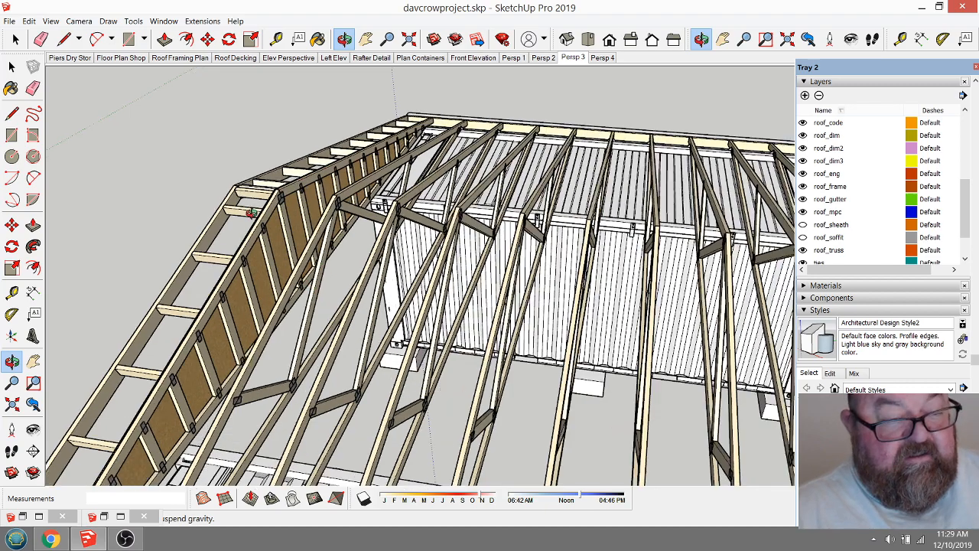
{"action": "left_click_drag", "start_coordinate": [272, 209], "coordinate": [374, 137]}
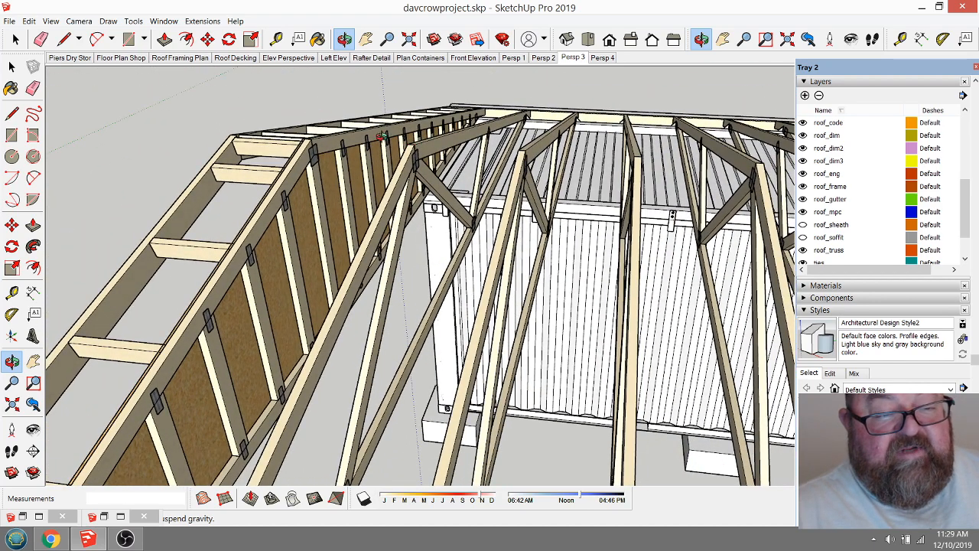
{"action": "left_click_drag", "start_coordinate": [304, 139], "coordinate": [366, 233]}
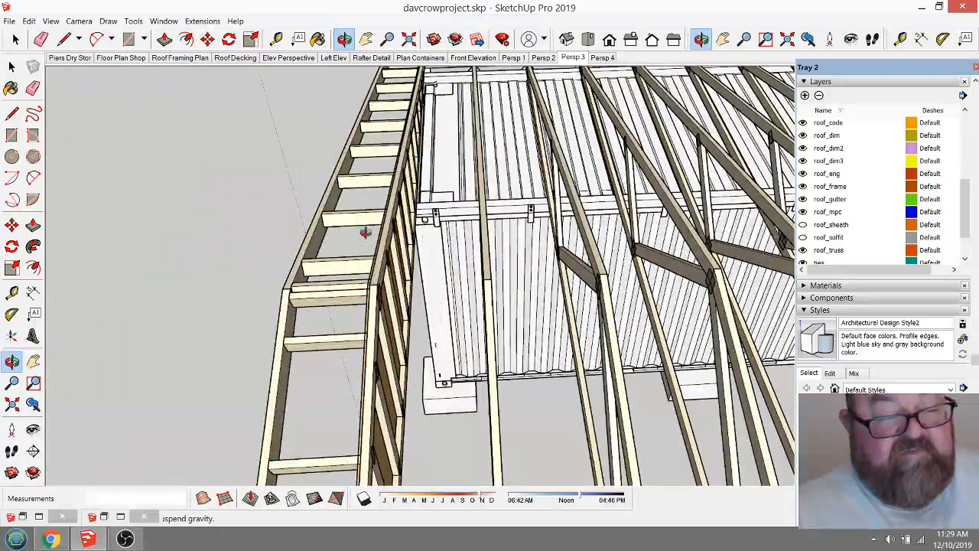
{"action": "left_click_drag", "start_coordinate": [352, 269], "coordinate": [391, 192]}
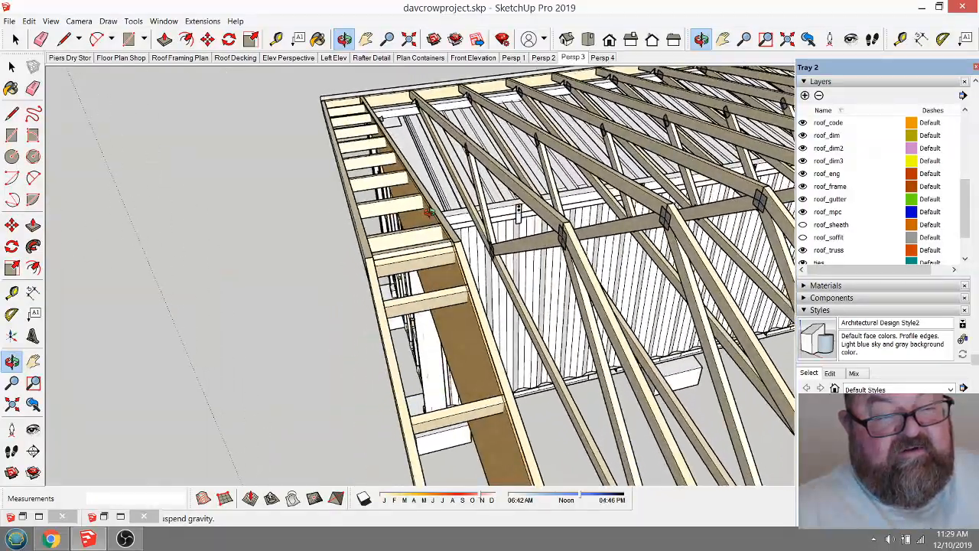
{"action": "left_click_drag", "start_coordinate": [446, 222], "coordinate": [419, 161]}
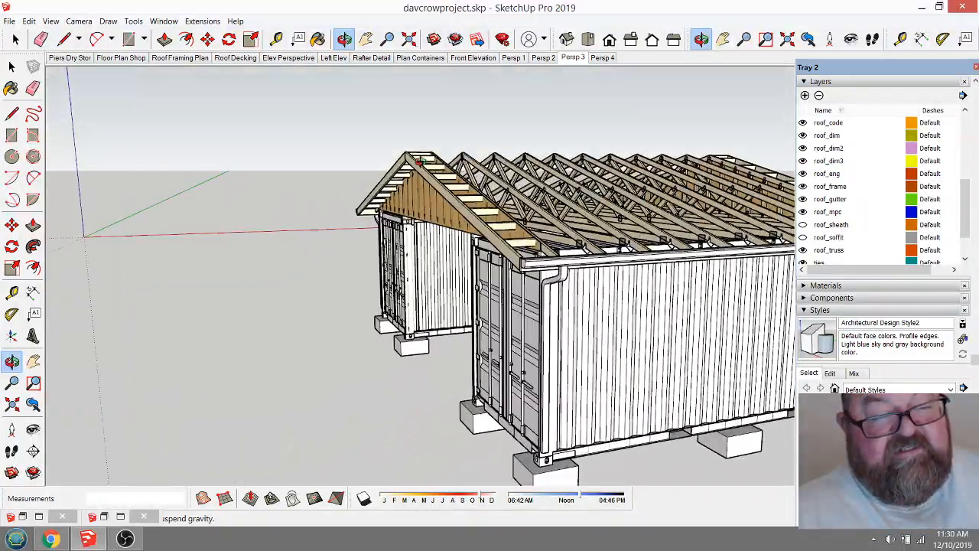
{"action": "left_click_drag", "start_coordinate": [470, 188], "coordinate": [549, 261]}
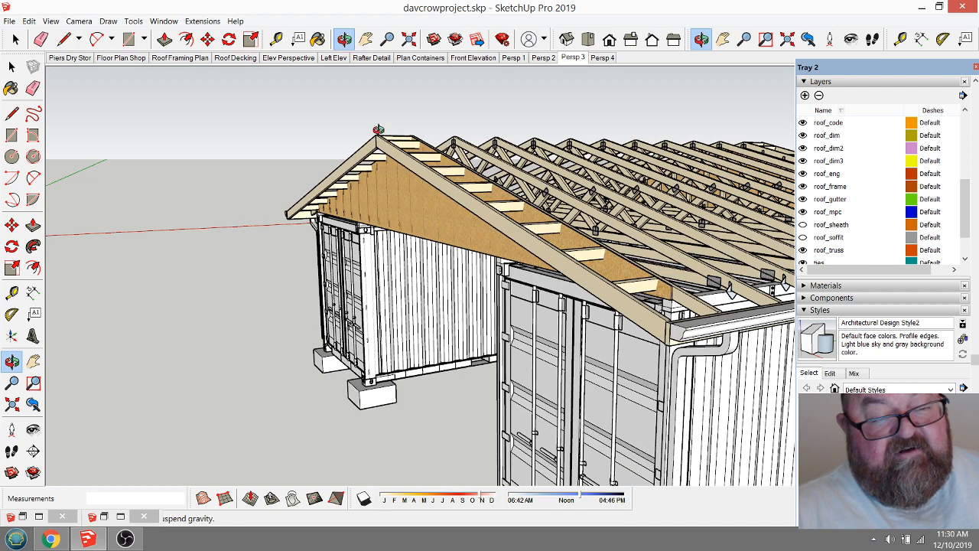
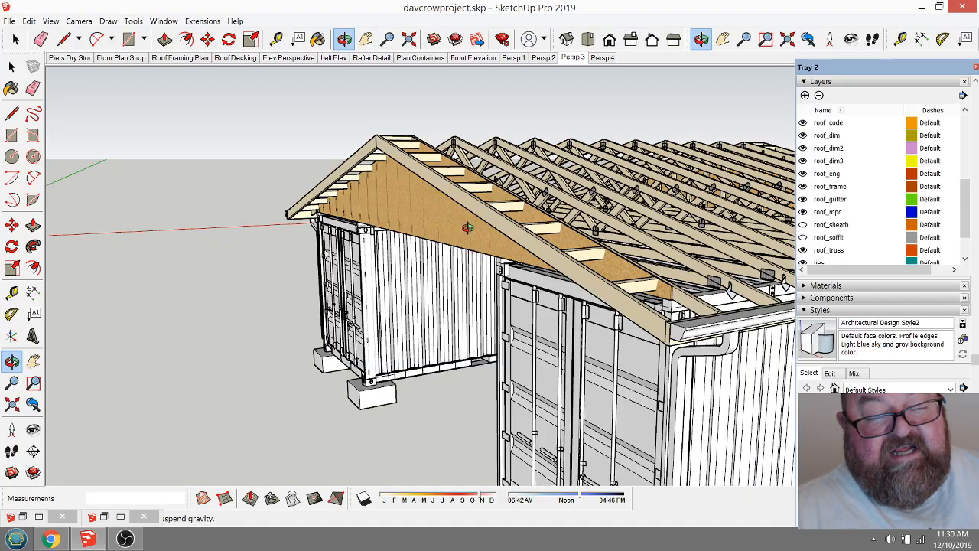
{"action": "middle_click_drag", "start_coordinate": [476, 197], "coordinate": [350, 303]}
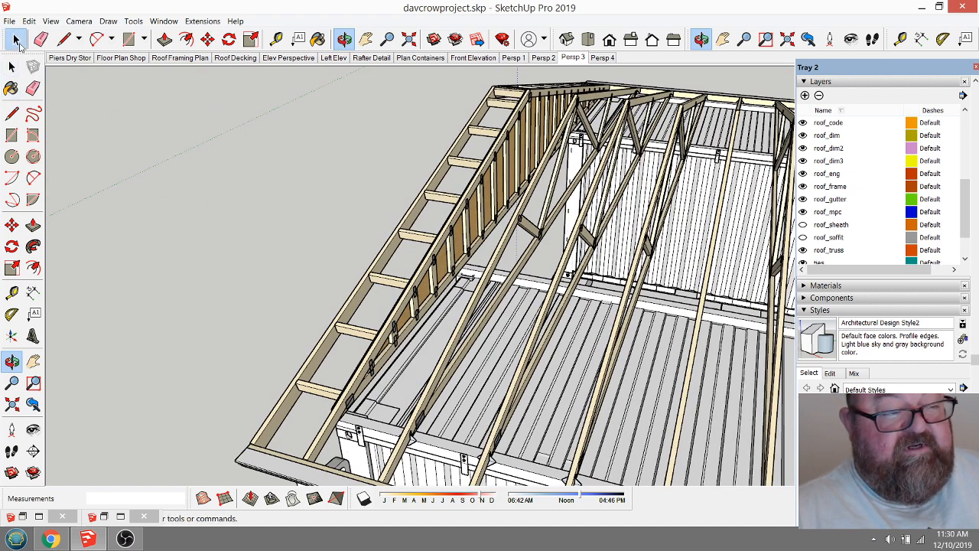
Redo the Fink truss draw that rebuilds the roof with structural outlookers
{"action": "left_click", "coordinate": [16, 41]}
{"action": "left_click", "coordinate": [52, 22]}
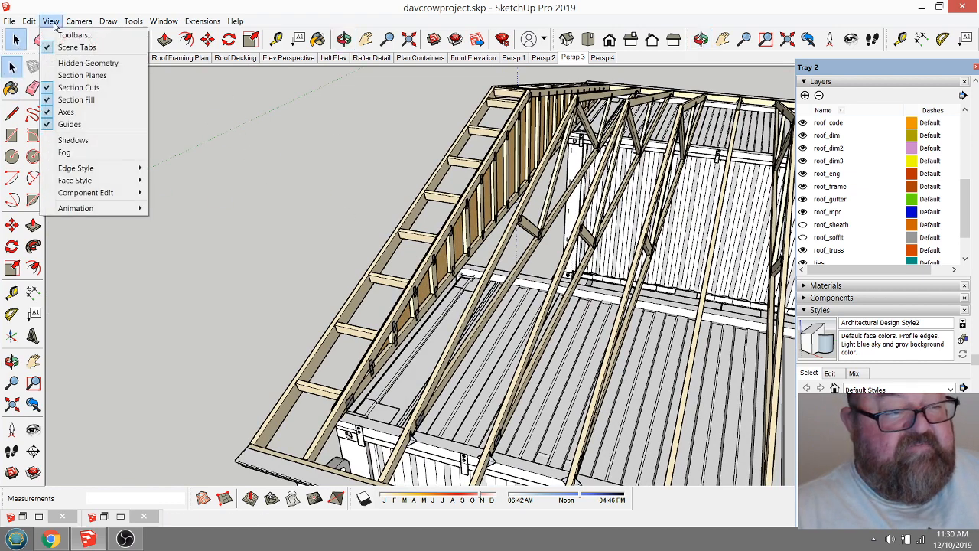
{"action": "mouse_move", "coordinate": [29, 21]}
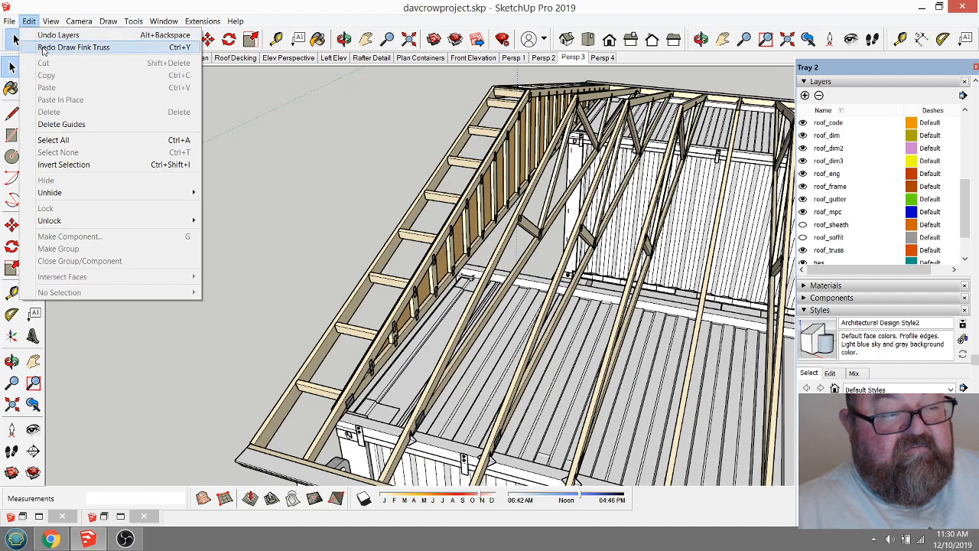
{"action": "left_click", "coordinate": [44, 48]}
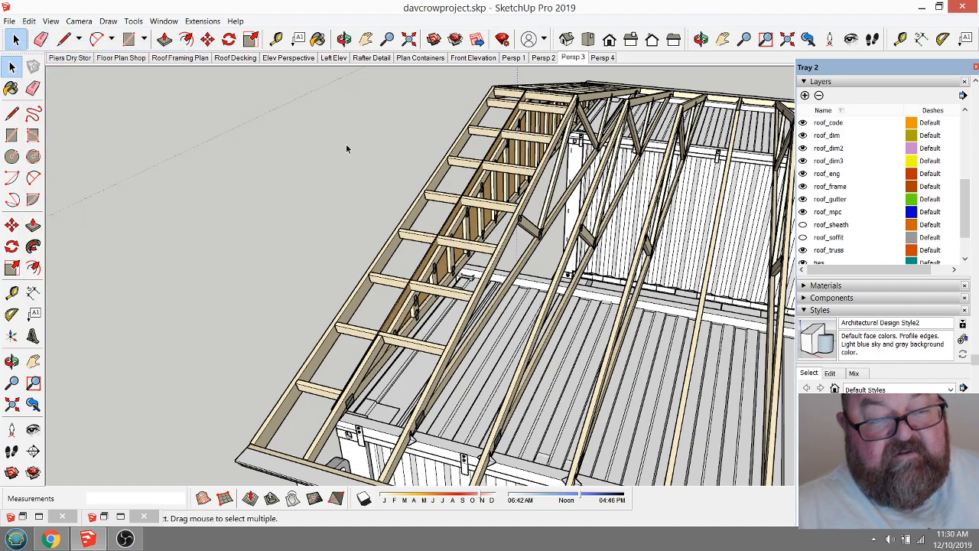
Examine the structural outlookers at both gable ends, from the whole roof down to the framing around the gable truss
{"action": "left_click", "coordinate": [344, 43]}
{"action": "left_click_drag", "start_coordinate": [457, 263], "coordinate": [384, 243]}
{"action": "scroll", "coordinate": [384, 243], "scroll_direction": "down", "scroll_amount": 10}
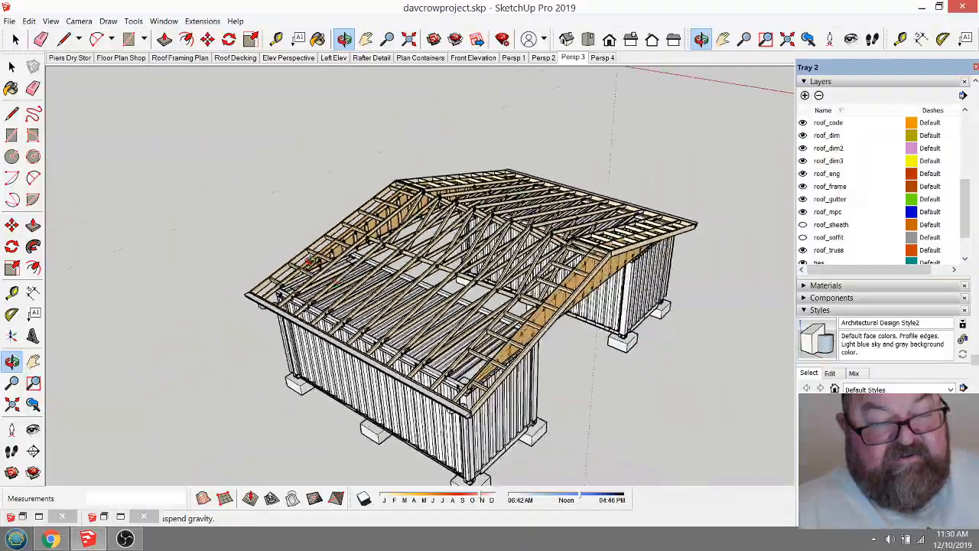
{"action": "left_click_drag", "start_coordinate": [367, 303], "coordinate": [653, 360]}
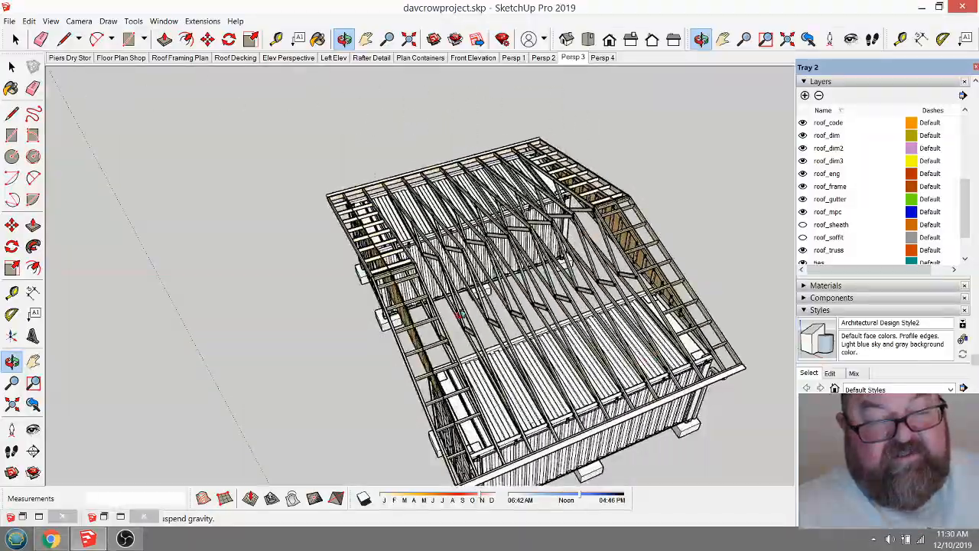
{"action": "scroll", "coordinate": [602, 229], "scroll_direction": "up", "scroll_amount": 10}
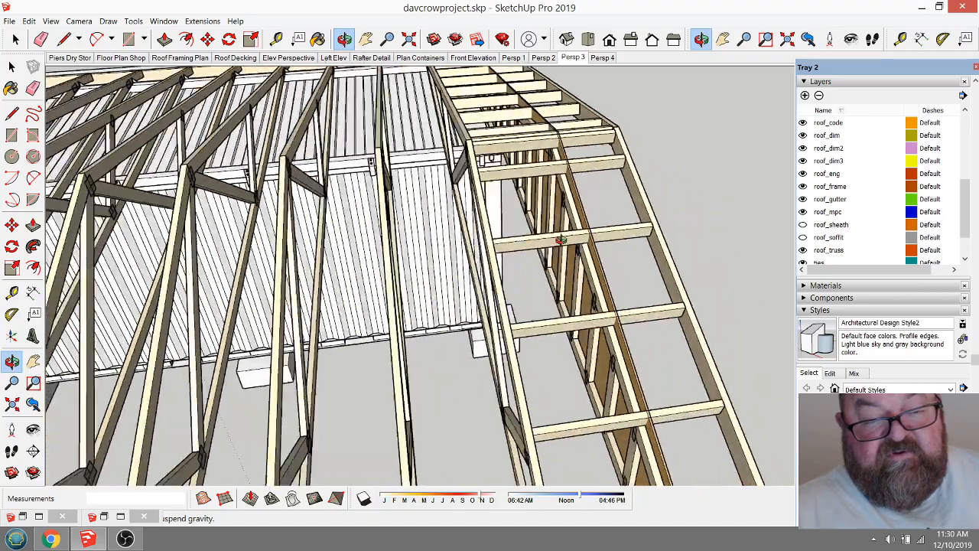
{"action": "scroll", "coordinate": [560, 240], "scroll_direction": "down", "scroll_amount": 1}
{"action": "left_click_drag", "start_coordinate": [560, 239], "coordinate": [612, 248]}
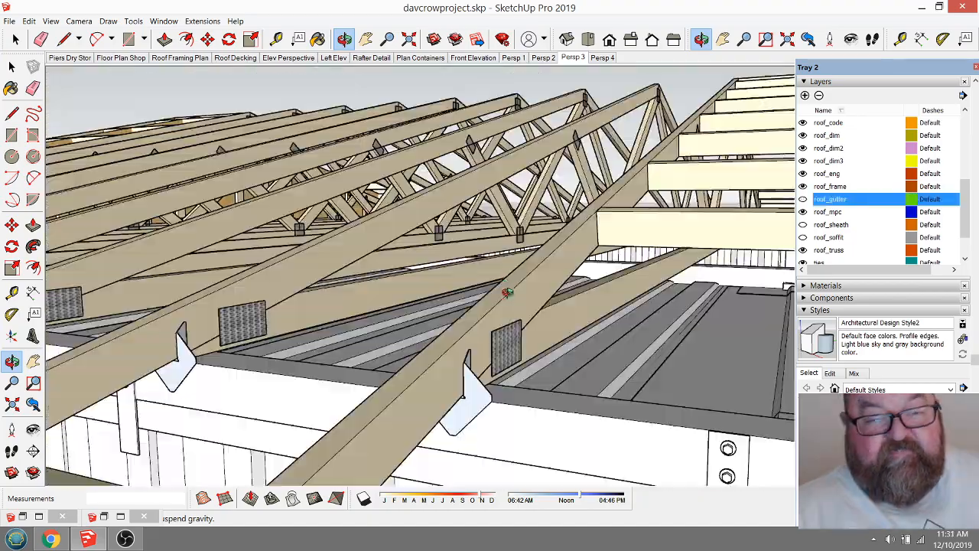
Examine the metal ties and gusset plates at the truss heels, where the trusses bear on the container edge
{"action": "scroll", "coordinate": [516, 317], "scroll_direction": "down", "scroll_amount": 1}
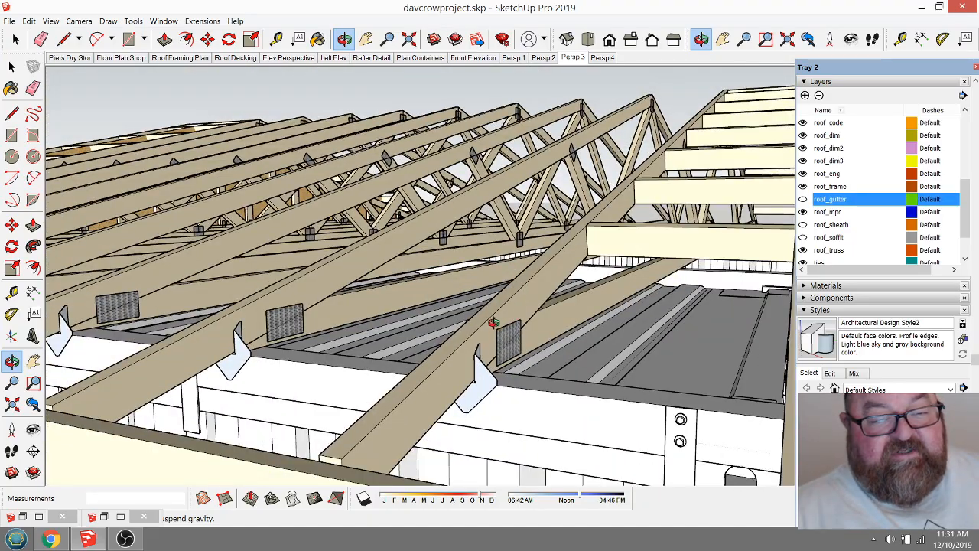
{"action": "left_click_drag", "start_coordinate": [457, 392], "coordinate": [429, 414]}
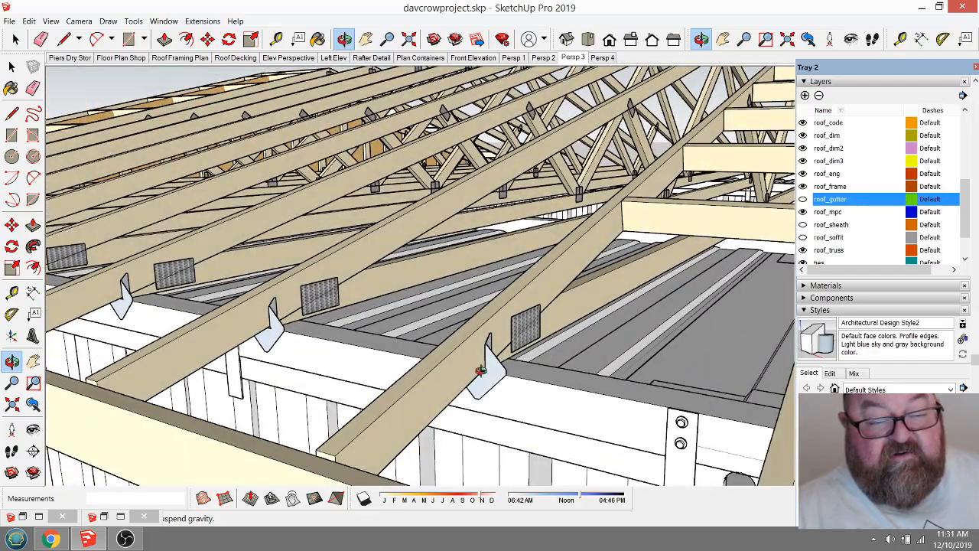
{"action": "left_click_drag", "start_coordinate": [487, 376], "coordinate": [375, 382]}
{"action": "scroll", "coordinate": [509, 360], "scroll_direction": "up", "scroll_amount": 4}
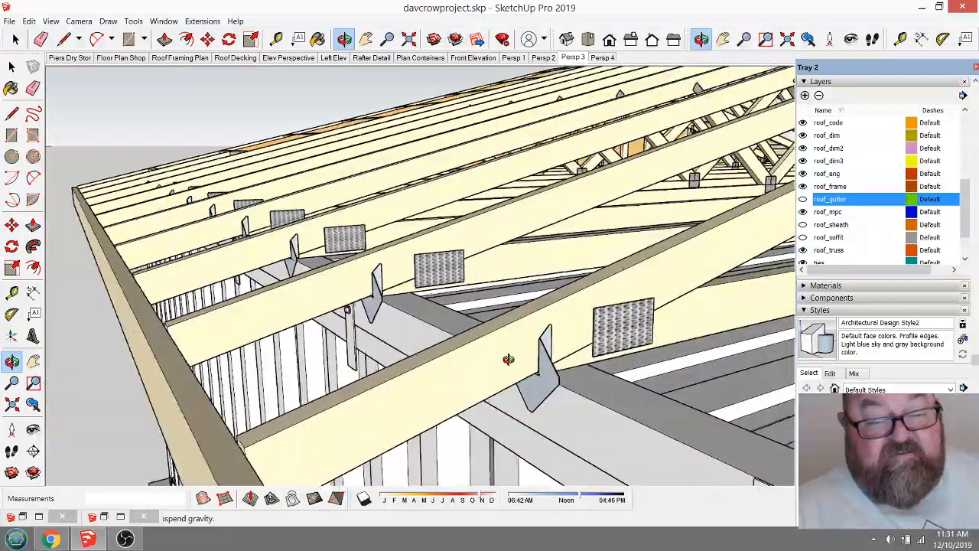
{"action": "scroll", "coordinate": [519, 366], "scroll_direction": "up", "scroll_amount": 3}
{"action": "left_click_drag", "start_coordinate": [588, 364], "coordinate": [604, 303]}
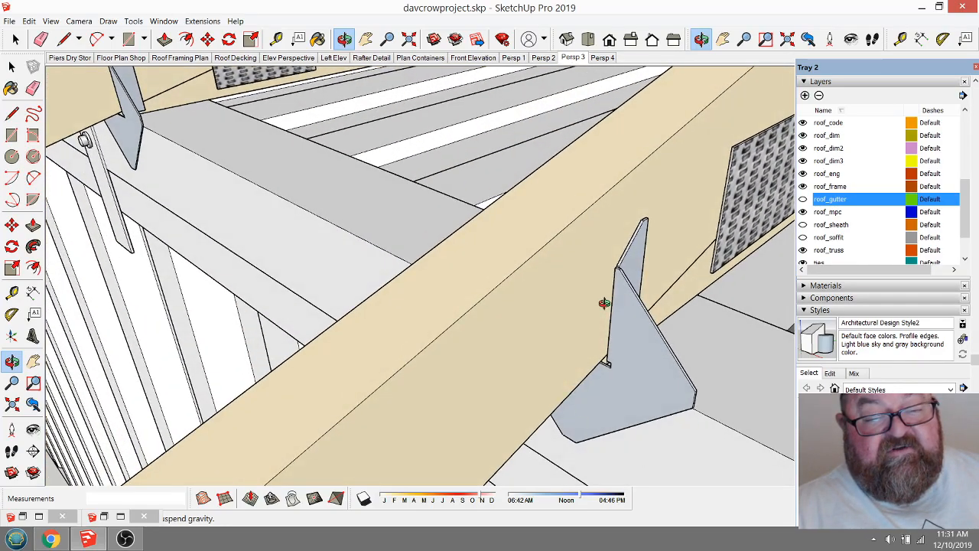
{"action": "left_click_drag", "start_coordinate": [542, 365], "coordinate": [602, 300]}
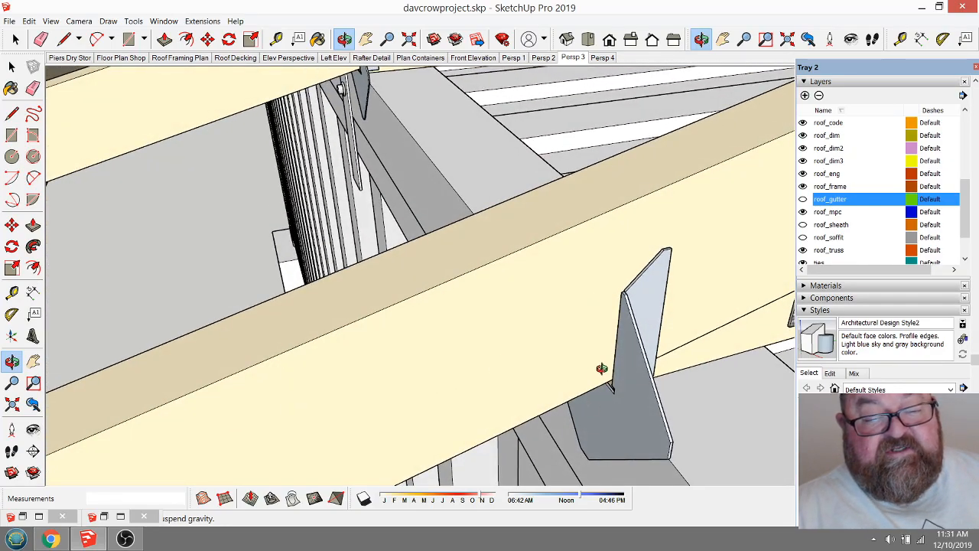
{"action": "left_click_drag", "start_coordinate": [602, 368], "coordinate": [605, 343]}
{"action": "left_click_drag", "start_coordinate": [624, 377], "coordinate": [702, 359]}
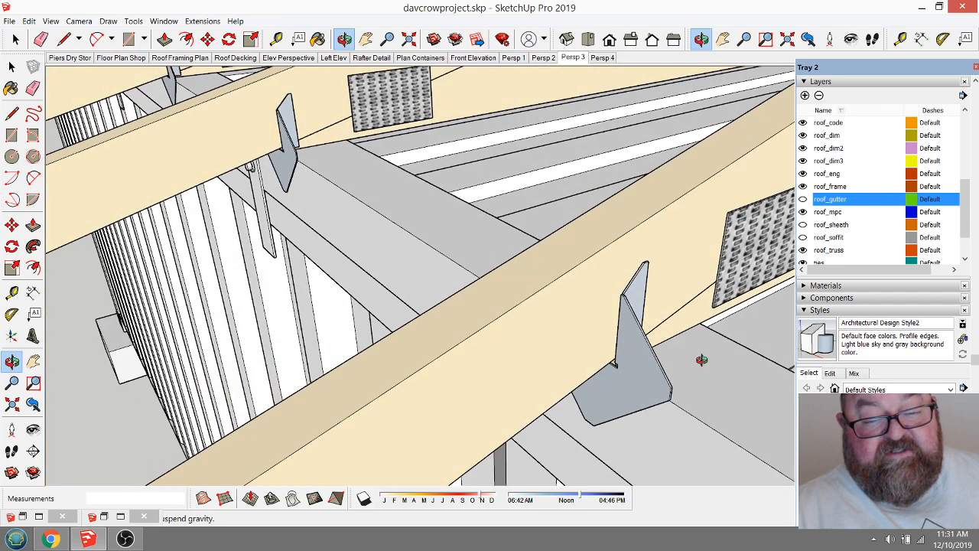
{"action": "left_click_drag", "start_coordinate": [582, 267], "coordinate": [471, 271]}
{"action": "scroll", "coordinate": [539, 335], "scroll_direction": "down", "scroll_amount": 2}
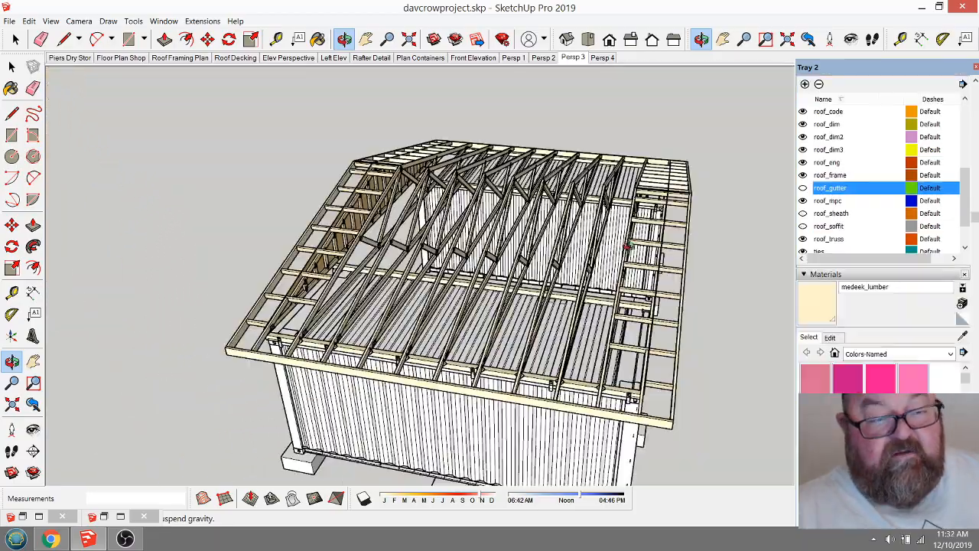
Draw a 36" by 3.5" rectangle on top of the bottom chords, running from the gable truss across the adjacent truss
{"action": "left_click_drag", "start_coordinate": [633, 215], "coordinate": [489, 268]}
{"action": "scroll", "coordinate": [439, 161], "scroll_direction": "up", "scroll_amount": 8}
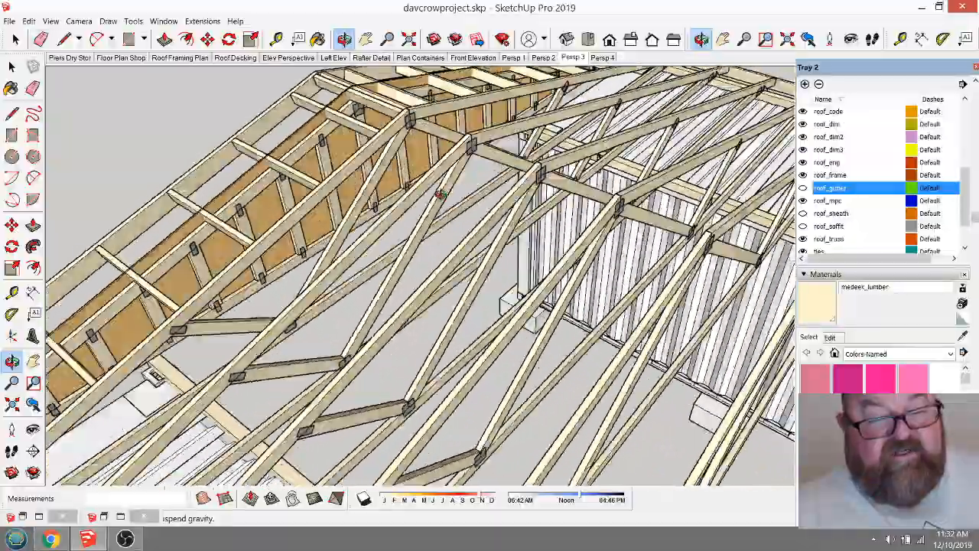
{"action": "left_click_drag", "start_coordinate": [442, 195], "coordinate": [383, 256]}
{"action": "scroll", "coordinate": [382, 256], "scroll_direction": "up", "scroll_amount": 3}
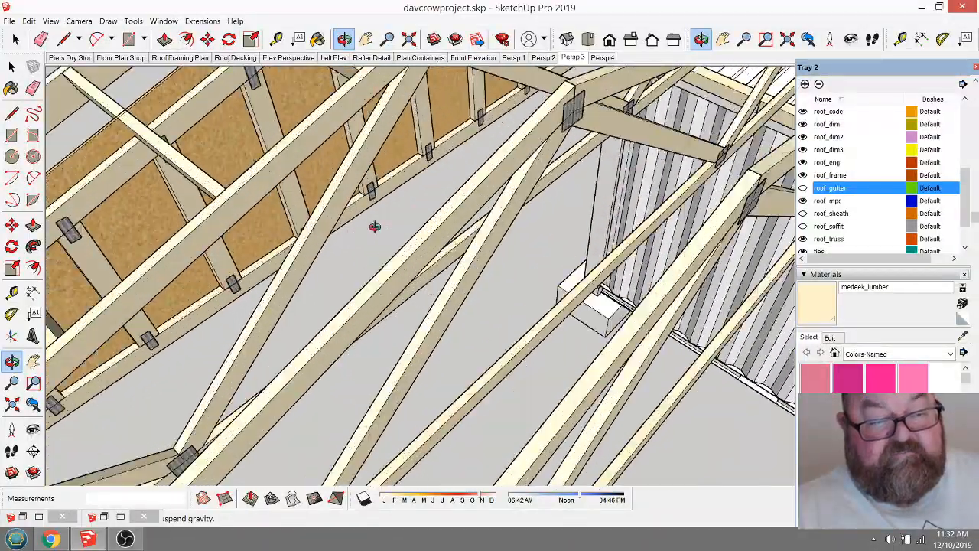
{"action": "scroll", "coordinate": [373, 224], "scroll_direction": "up", "scroll_amount": 5}
{"action": "scroll", "coordinate": [375, 223], "scroll_direction": "down", "scroll_amount": 2}
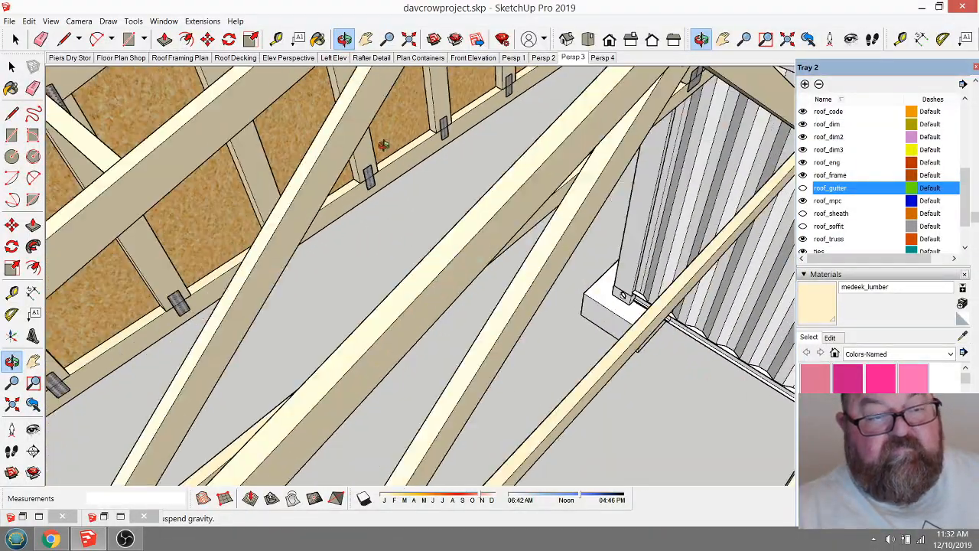
{"action": "scroll", "coordinate": [383, 145], "scroll_direction": "up", "scroll_amount": 2}
{"action": "left_click", "coordinate": [128, 40]}
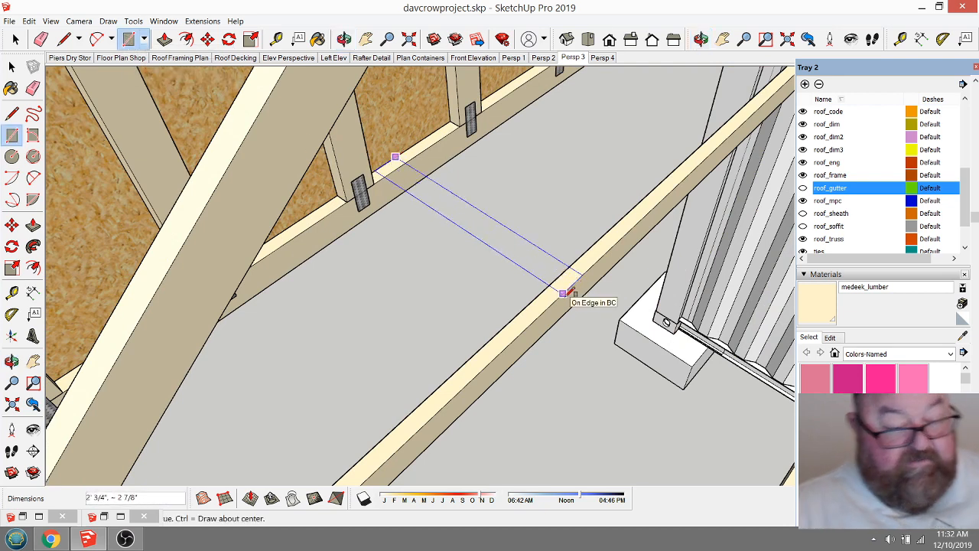
{"action": "type", "text": "36,3.5"}
{"action": "key", "text": "Return"}
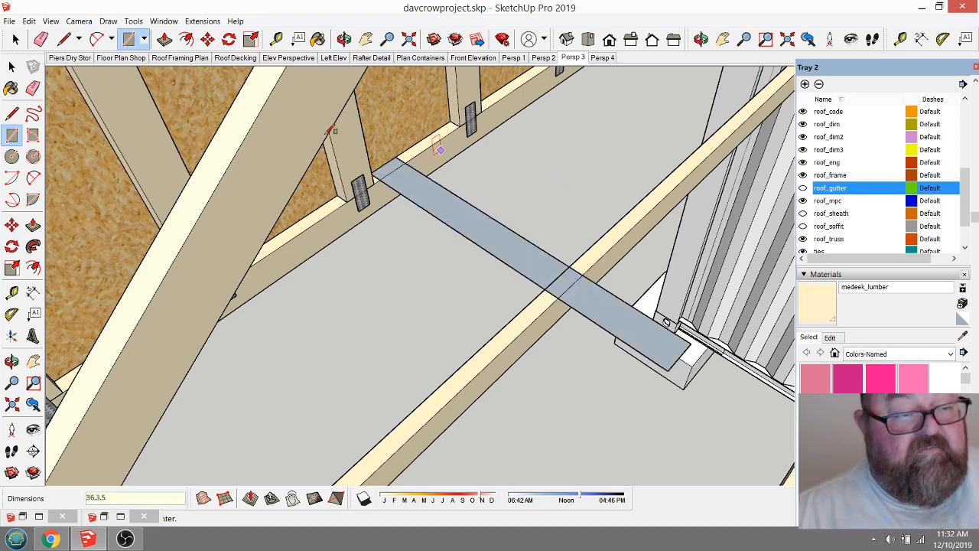
Extrude the rectangle upward 1.5" to form a flat 2x4 brace on the bottom chords
{"action": "left_click", "coordinate": [167, 40]}
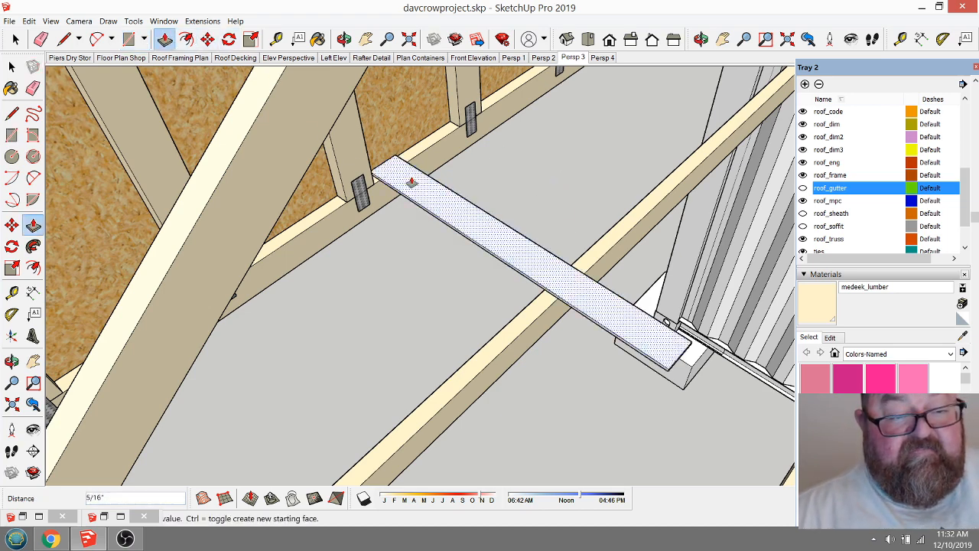
{"action": "left_click", "coordinate": [408, 178]}
{"action": "type", "text": "1.5"}
{"action": "key", "text": "Return"}
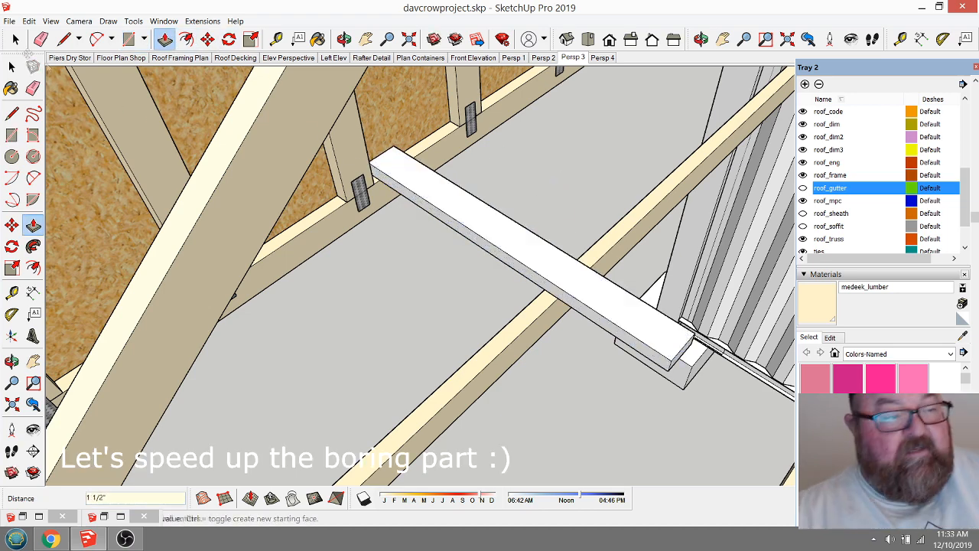
Make the whole brace a group and paint it with the medeek_lumber material
{"action": "key", "text": "space"}
{"action": "mouse_move", "coordinate": [363, 120]}
{"action": "left_mouse_down"}
{"action": "mouse_move", "coordinate": [625, 360]}
{"action": "mouse_move", "coordinate": [716, 394]}
{"action": "left_mouse_up"}
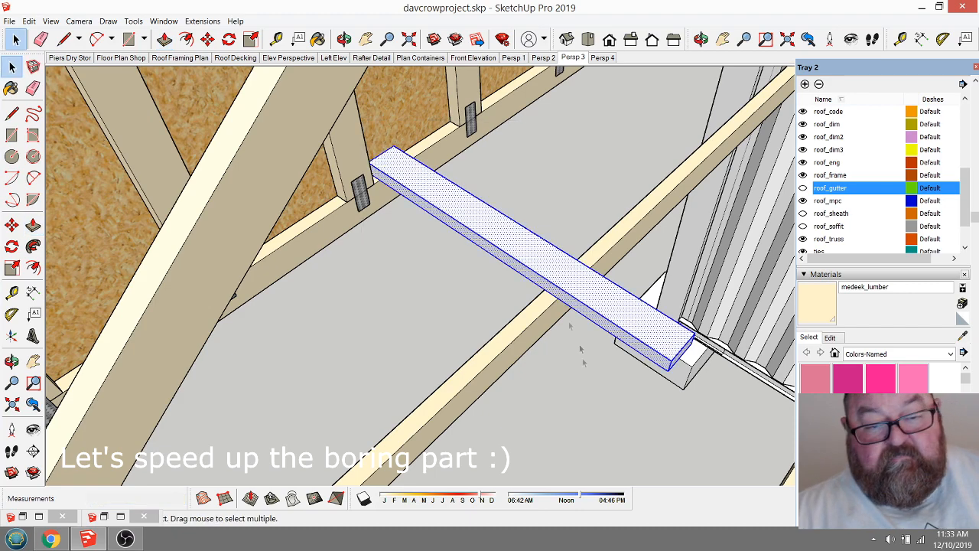
{"action": "left_click", "coordinate": [349, 42]}
{"action": "left_click_drag", "start_coordinate": [497, 180], "coordinate": [442, 195]}
{"action": "left_click", "coordinate": [15, 66]}
{"action": "right_click", "coordinate": [441, 195]}
{"action": "left_click", "coordinate": [462, 293]}
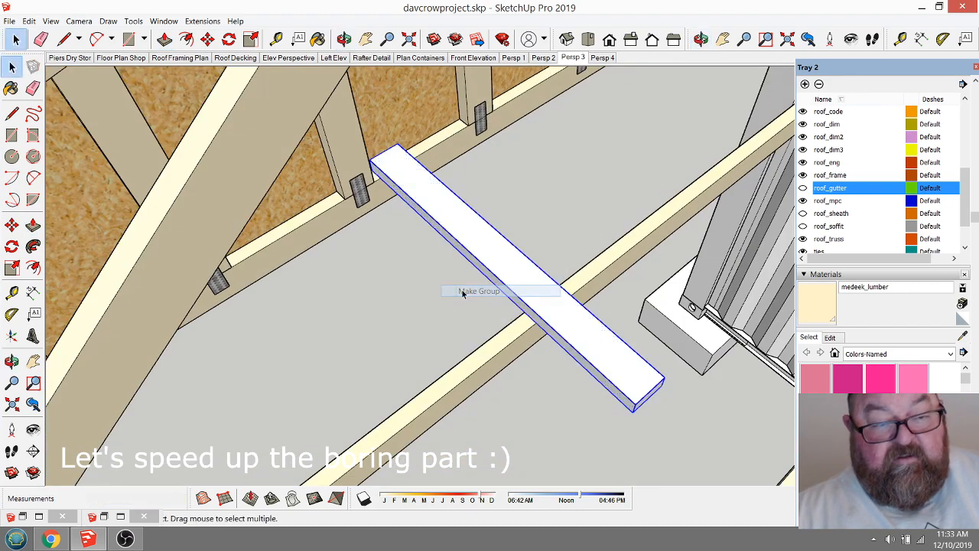
{"action": "key", "text": "b"}
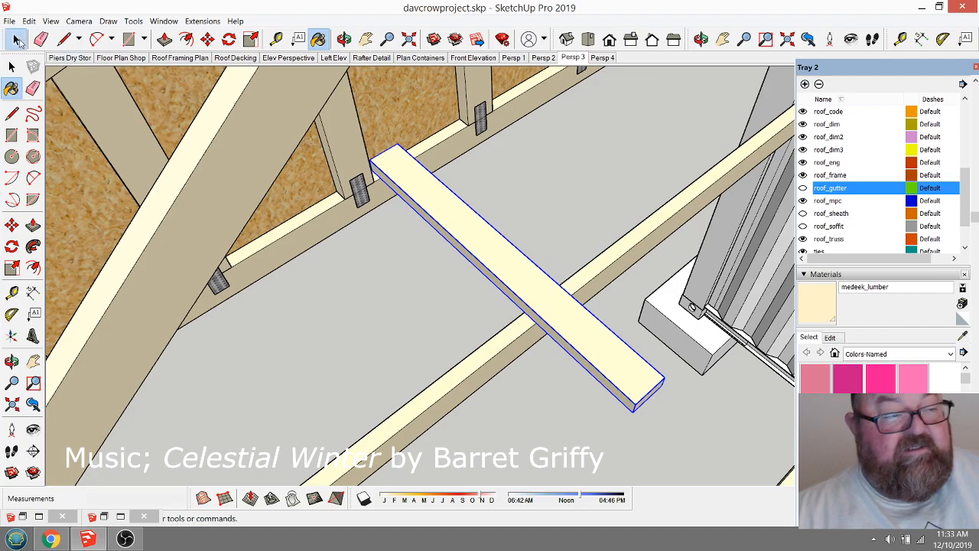
Extend the flat 2x4 brace with Push/Pull along the bottom chords of all trusses to the gable truss at the opposite end
{"action": "left_click", "coordinate": [19, 42]}
{"action": "double_click", "coordinate": [409, 171]}
{"action": "scroll", "coordinate": [405, 165], "scroll_direction": "down", "scroll_amount": 1}
{"action": "left_click", "coordinate": [343, 42]}
{"action": "scroll", "coordinate": [438, 193], "scroll_direction": "down", "scroll_amount": 3}
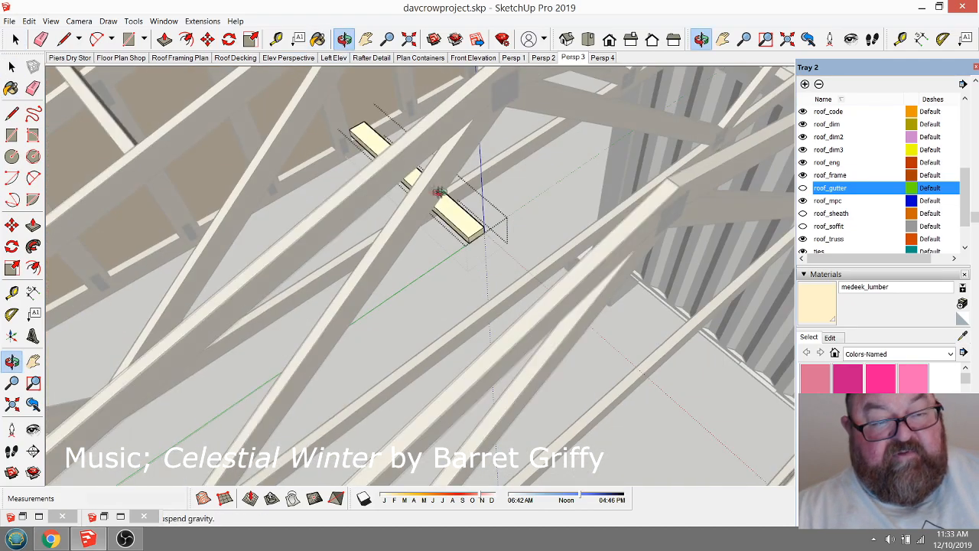
{"action": "left_click_drag", "start_coordinate": [438, 192], "coordinate": [344, 126]}
{"action": "left_click", "coordinate": [164, 41]}
{"action": "left_click_drag", "start_coordinate": [484, 220], "coordinate": [657, 473]}
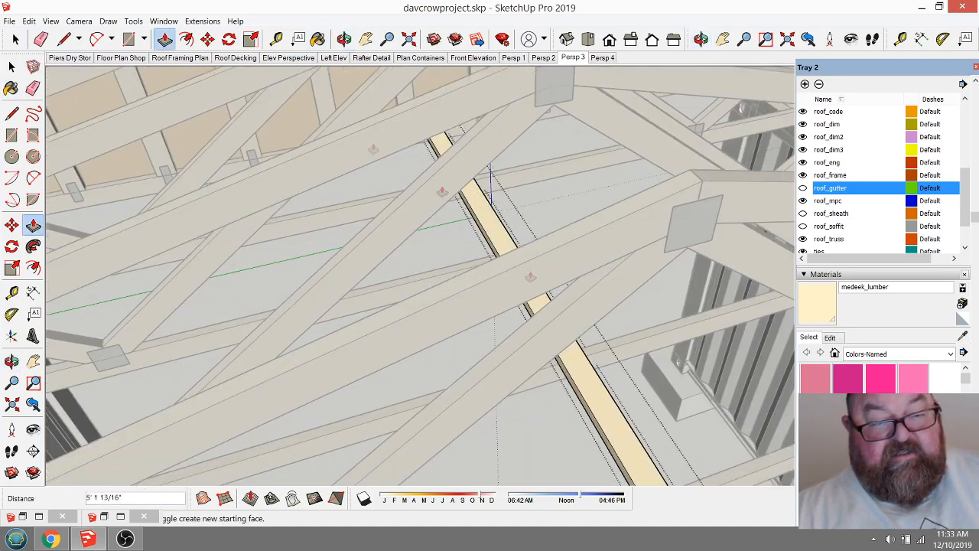
{"action": "scroll", "coordinate": [396, 189], "scroll_direction": "down", "scroll_amount": 5}
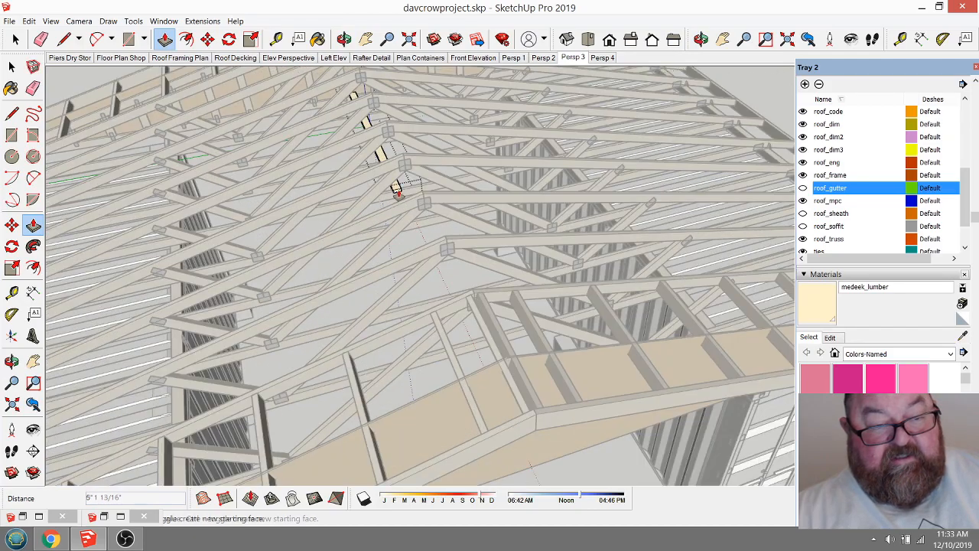
{"action": "left_click_drag", "start_coordinate": [396, 189], "coordinate": [470, 351]}
{"action": "left_click", "coordinate": [539, 355]}
{"action": "scroll", "coordinate": [526, 460], "scroll_direction": "up", "scroll_amount": 5}
{"action": "middle_click_drag", "start_coordinate": [526, 460], "coordinate": [539, 191]}
{"action": "left_click", "coordinate": [360, 216]}
{"action": "left_click", "coordinate": [587, 229]}
{"action": "scroll", "coordinate": [586, 217], "scroll_direction": "up", "scroll_amount": 3}
Copy the full-length flat brace about 1' sideways across the bottom chords
{"action": "left_click", "coordinate": [207, 39]}
{"action": "scroll", "coordinate": [568, 201], "scroll_direction": "down", "scroll_amount": 5}
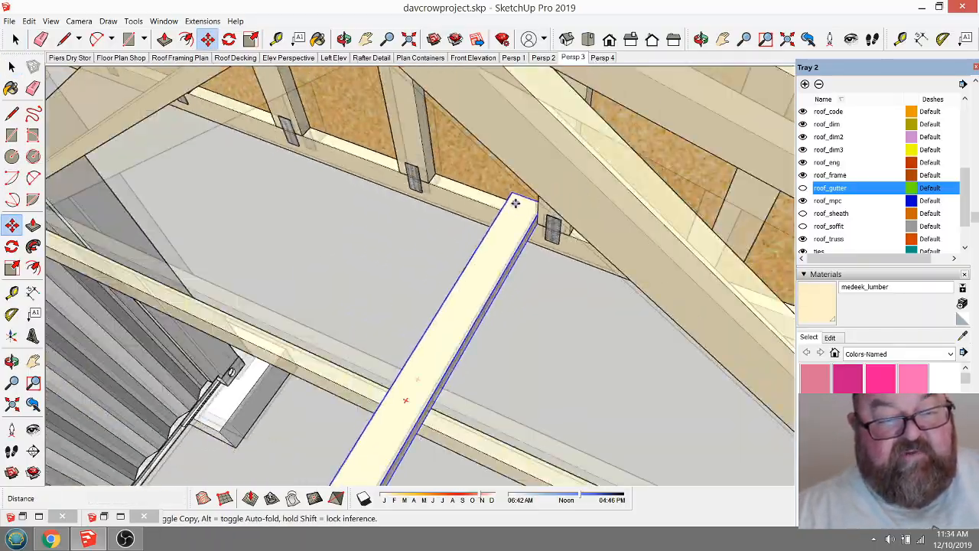
{"action": "scroll", "coordinate": [514, 203], "scroll_direction": "down", "scroll_amount": 5}
{"action": "middle_click_drag", "start_coordinate": [516, 205], "coordinate": [426, 269]}
{"action": "middle_click_drag", "start_coordinate": [290, 268], "coordinate": [494, 249]}
{"action": "scroll", "coordinate": [474, 283], "scroll_direction": "up", "scroll_amount": 5}
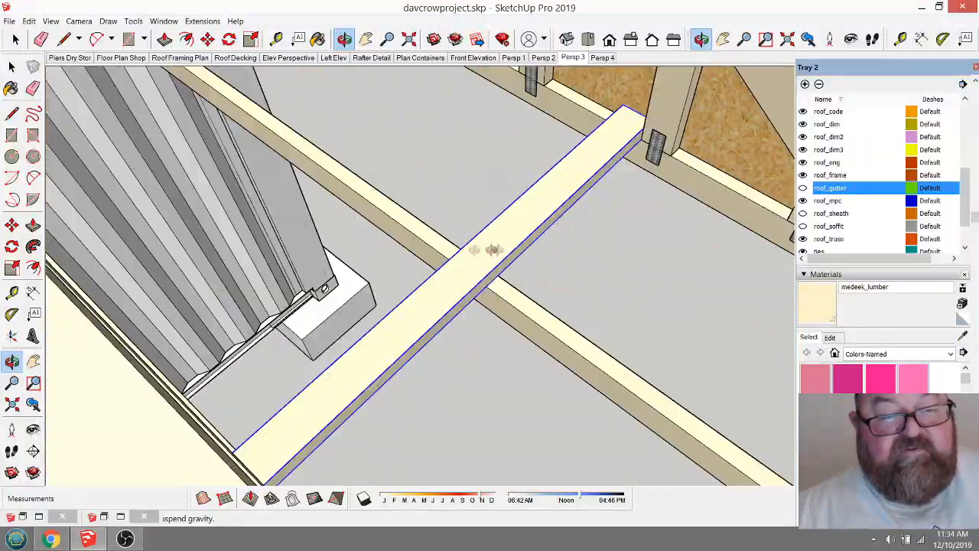
{"action": "left_click", "coordinate": [17, 41]}
{"action": "left_click", "coordinate": [207, 39]}
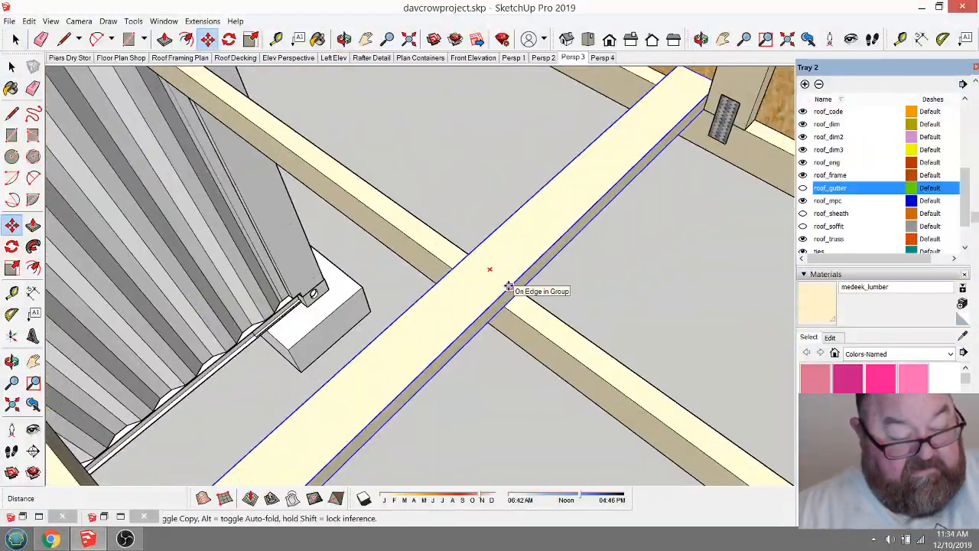
{"action": "left_click_drag", "start_coordinate": [509, 286], "coordinate": [371, 197]}
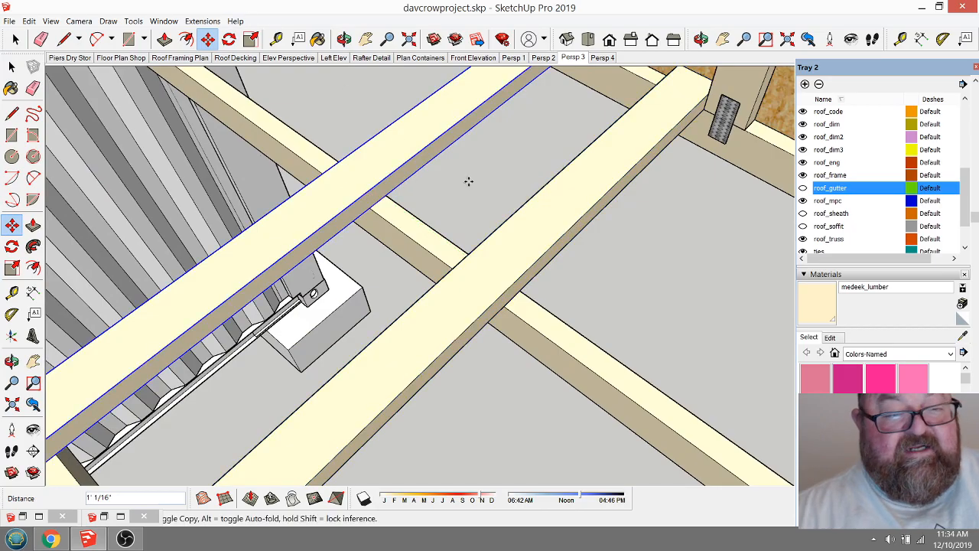
Rotate the copied brace about its end corner so that it stands on edge
{"action": "key", "text": "q"}
{"action": "middle_click_drag", "start_coordinate": [480, 230], "coordinate": [511, 262]}
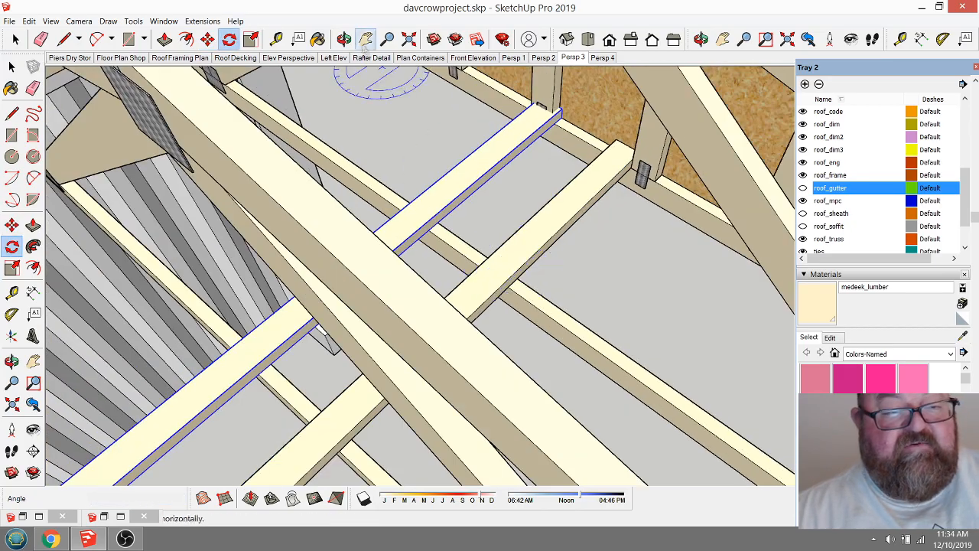
{"action": "left_click", "coordinate": [345, 39]}
{"action": "left_click_drag", "start_coordinate": [459, 164], "coordinate": [306, 245]}
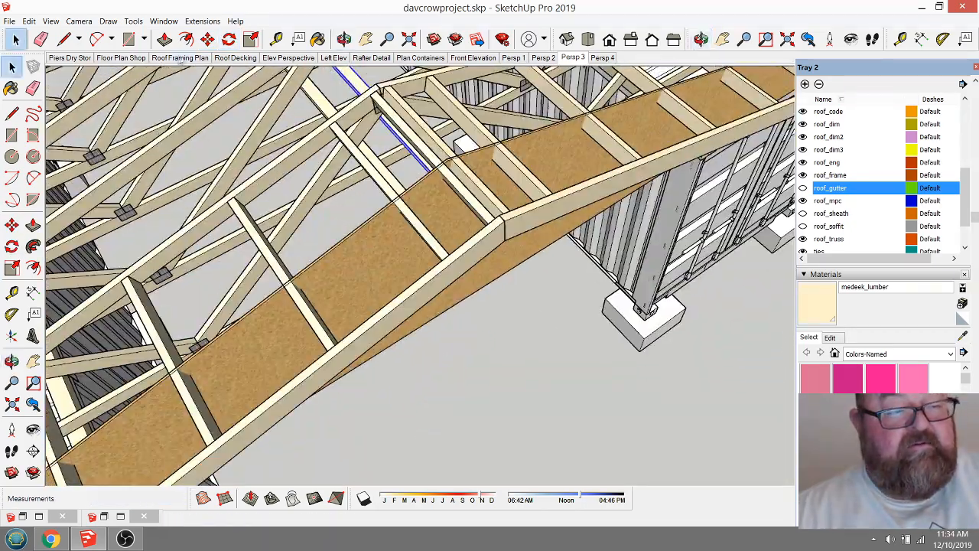
{"action": "left_click", "coordinate": [208, 39]}
{"action": "left_click_drag", "start_coordinate": [581, 306], "coordinate": [604, 336]}
{"action": "scroll", "coordinate": [603, 336], "scroll_direction": "up", "scroll_amount": 5}
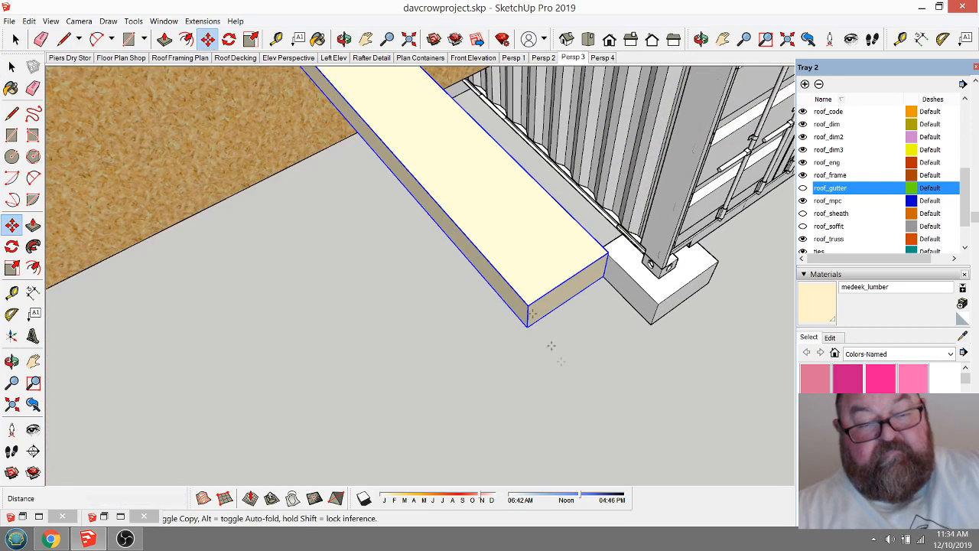
{"action": "key", "text": "q"}
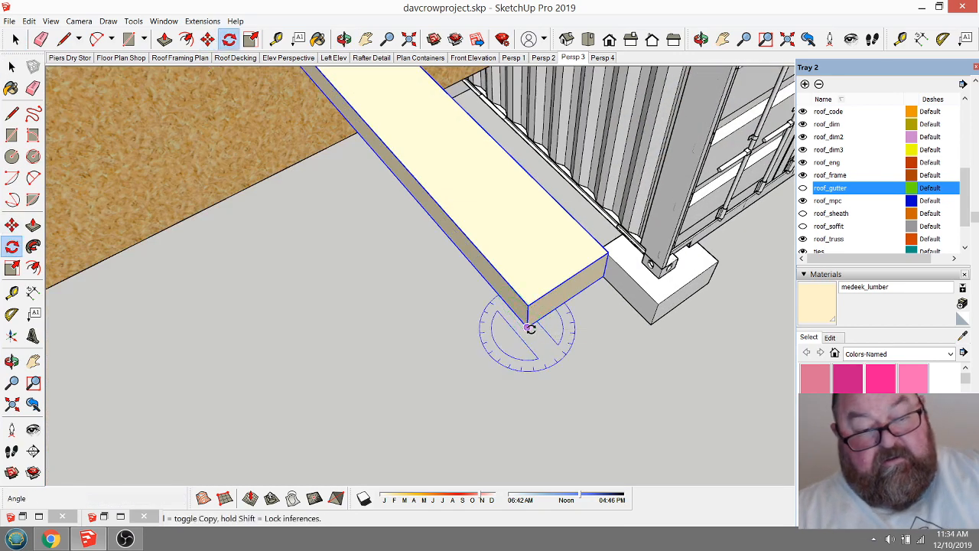
{"action": "left_click", "coordinate": [528, 327]}
{"action": "left_click", "coordinate": [511, 337]}
{"action": "left_click", "coordinate": [589, 377]}
Move the on-edge brace onto the bottom chords, tight against the side of the flat brace
{"action": "scroll", "coordinate": [589, 377], "scroll_direction": "down", "scroll_amount": 5}
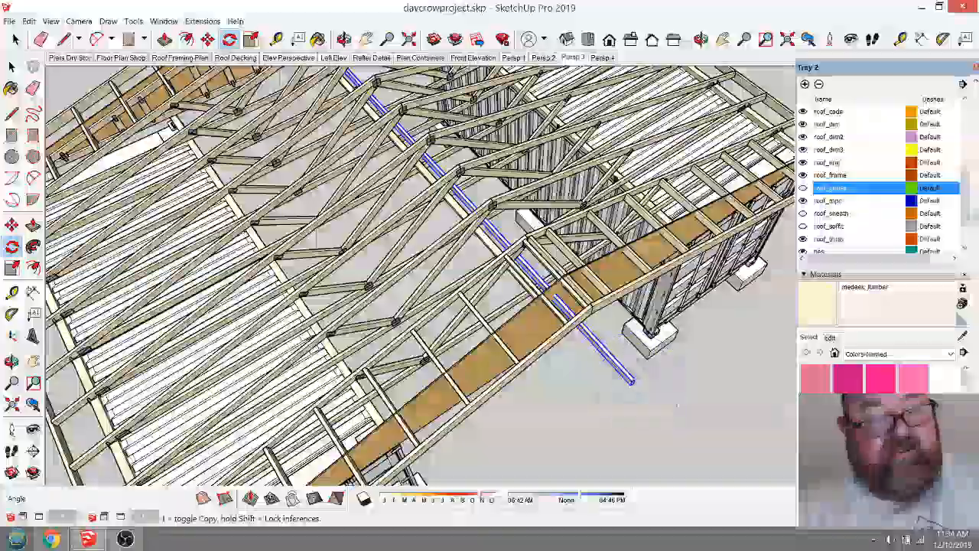
{"action": "key", "text": "m"}
{"action": "left_click", "coordinate": [628, 388]}
{"action": "scroll", "coordinate": [528, 293], "scroll_direction": "up", "scroll_amount": 5}
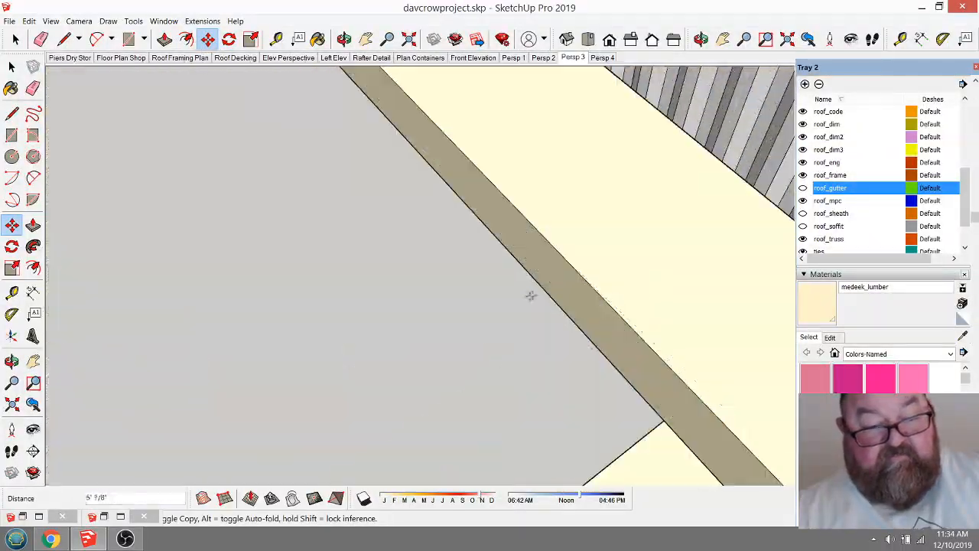
{"action": "scroll", "coordinate": [484, 279], "scroll_direction": "down", "scroll_amount": 4}
{"action": "scroll", "coordinate": [491, 305], "scroll_direction": "up", "scroll_amount": 2}
{"action": "scroll", "coordinate": [490, 304], "scroll_direction": "up", "scroll_amount": 3}
{"action": "scroll", "coordinate": [524, 299], "scroll_direction": "down", "scroll_amount": 2}
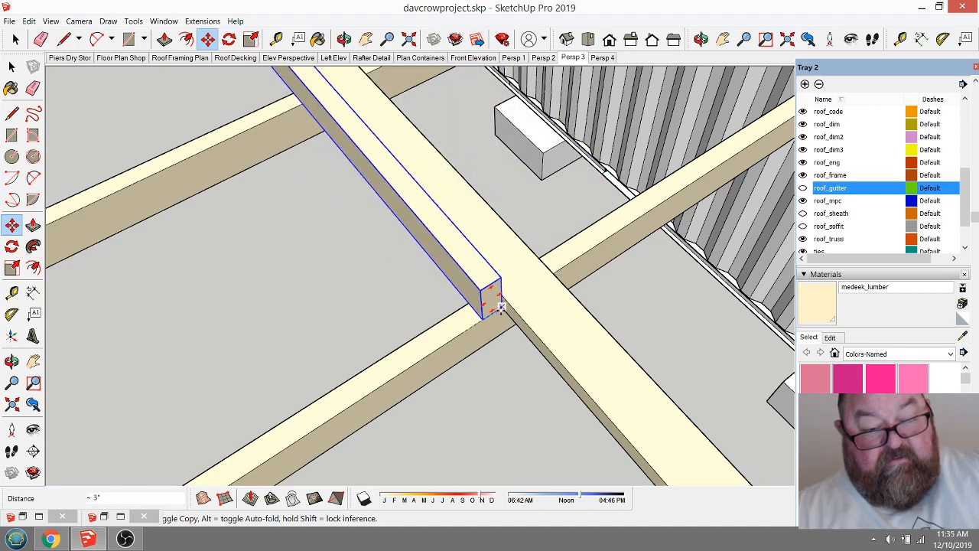
Slide the on-edge brace lengthwise along the flat brace until its end meets the gable truss
{"action": "middle_click_drag", "start_coordinate": [319, 158], "coordinate": [513, 262]}
{"action": "left_click", "coordinate": [203, 46]}
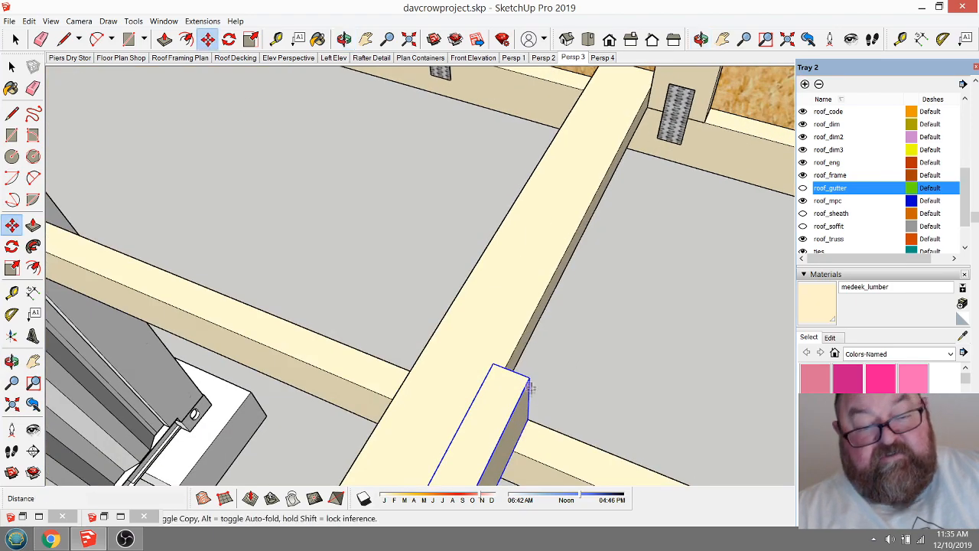
{"action": "left_click", "coordinate": [531, 422]}
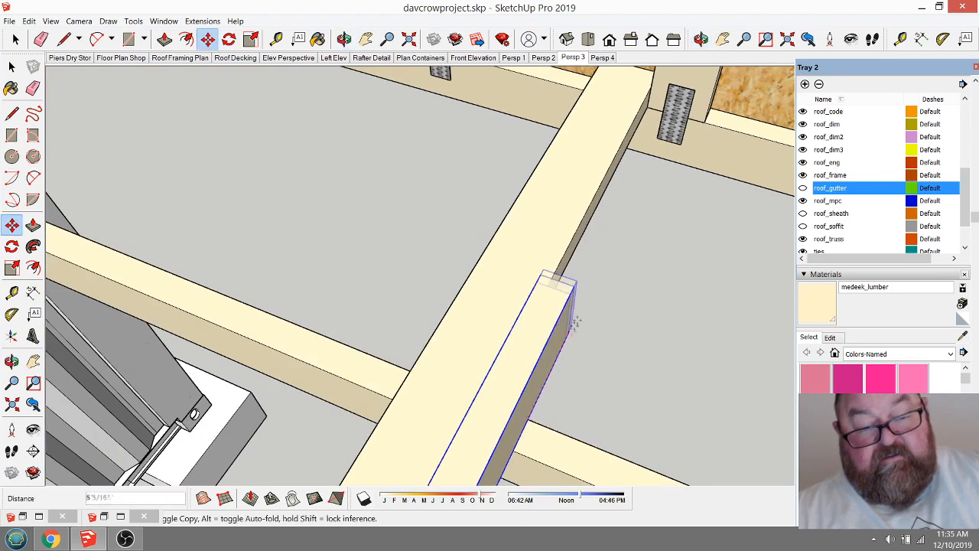
{"action": "left_click", "coordinate": [705, 122]}
{"action": "scroll", "coordinate": [705, 121], "scroll_direction": "down", "scroll_amount": 12}
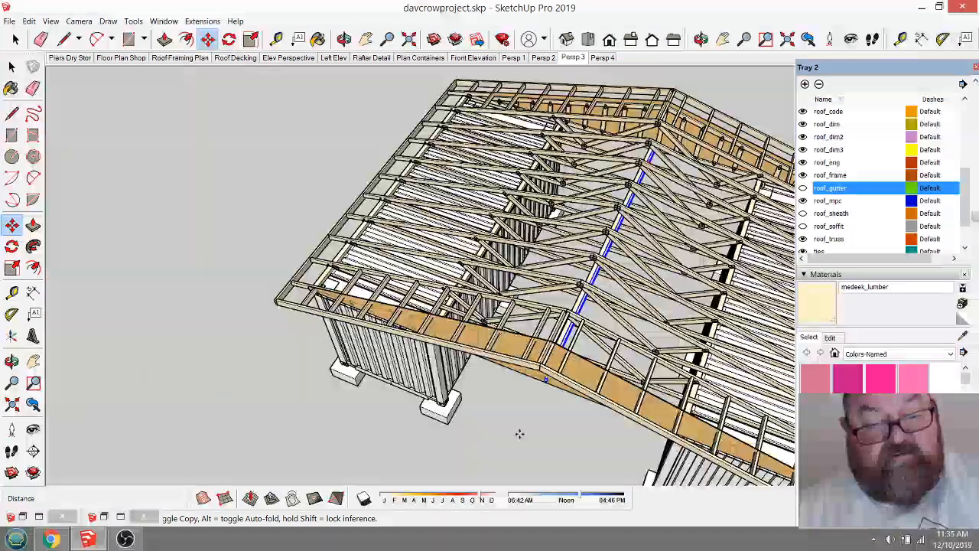
Push the on-edge brace's protruding end back to the inside of the gable truss and close its group
{"action": "scroll", "coordinate": [535, 425], "scroll_direction": "up", "scroll_amount": 4}
{"action": "key", "text": "space"}
{"action": "double_click", "coordinate": [565, 314]}
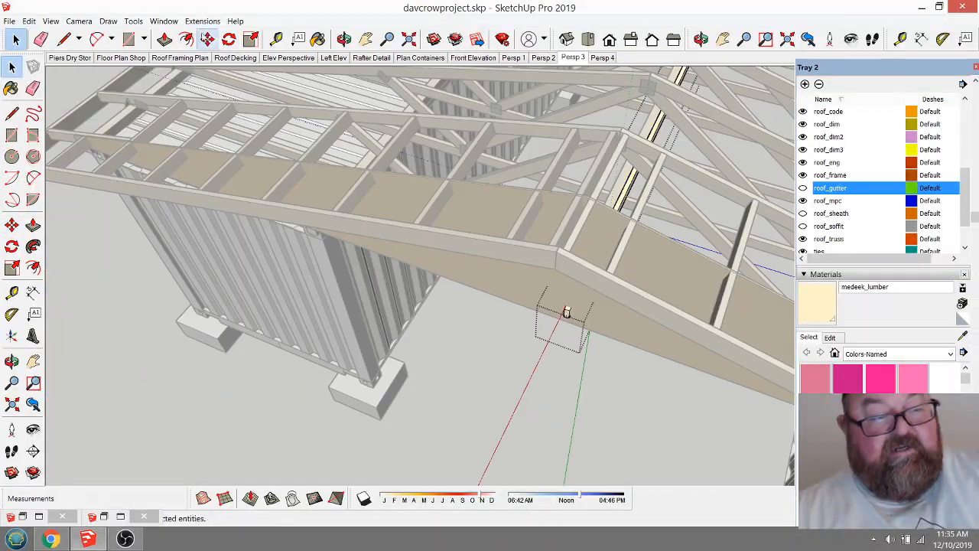
{"action": "left_click", "coordinate": [165, 39]}
{"action": "scroll", "coordinate": [570, 323], "scroll_direction": "up", "scroll_amount": 3}
{"action": "scroll", "coordinate": [493, 369], "scroll_direction": "down", "scroll_amount": 3}
{"action": "left_click", "coordinate": [517, 338]}
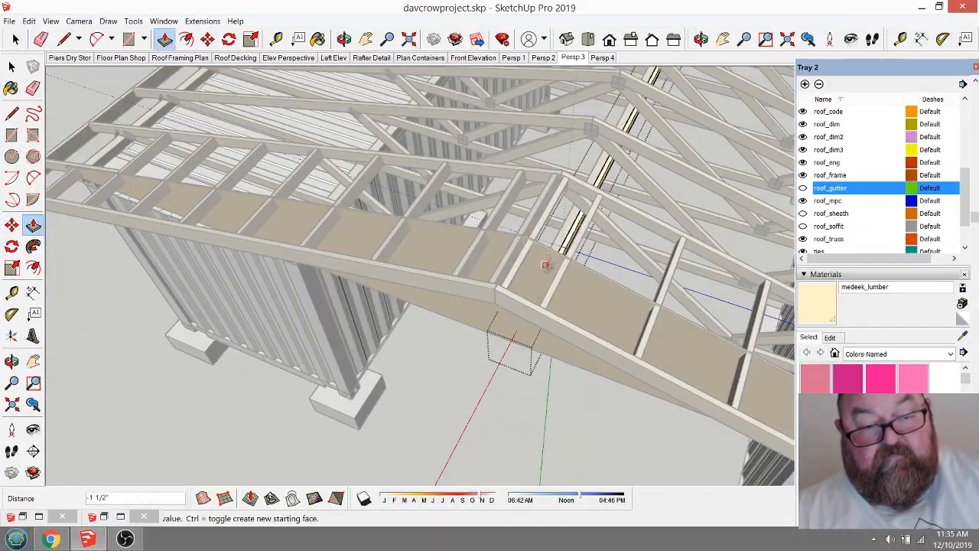
{"action": "middle_click_drag", "start_coordinate": [566, 257], "coordinate": [483, 259]}
{"action": "left_click_drag", "start_coordinate": [390, 306], "coordinate": [466, 378]}
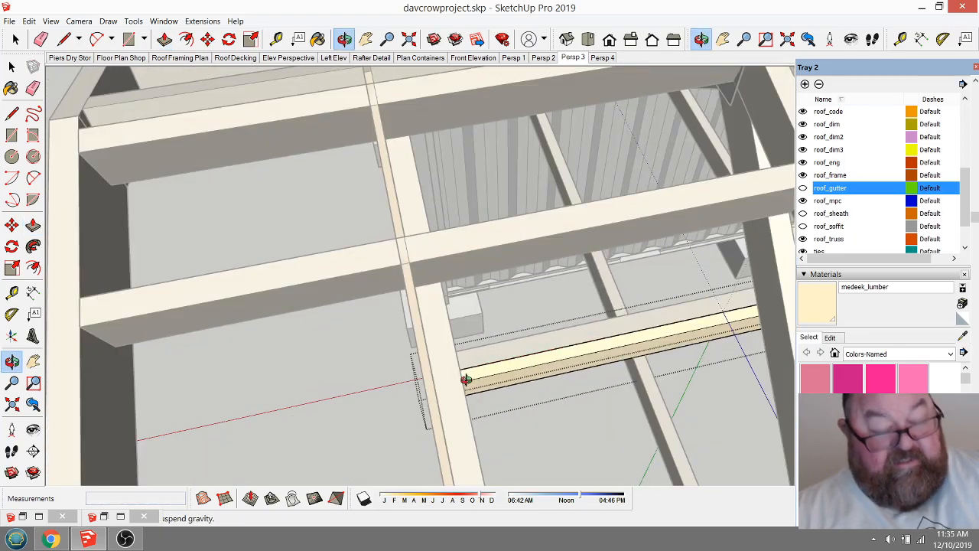
{"action": "left_click_drag", "start_coordinate": [556, 368], "coordinate": [313, 230]}
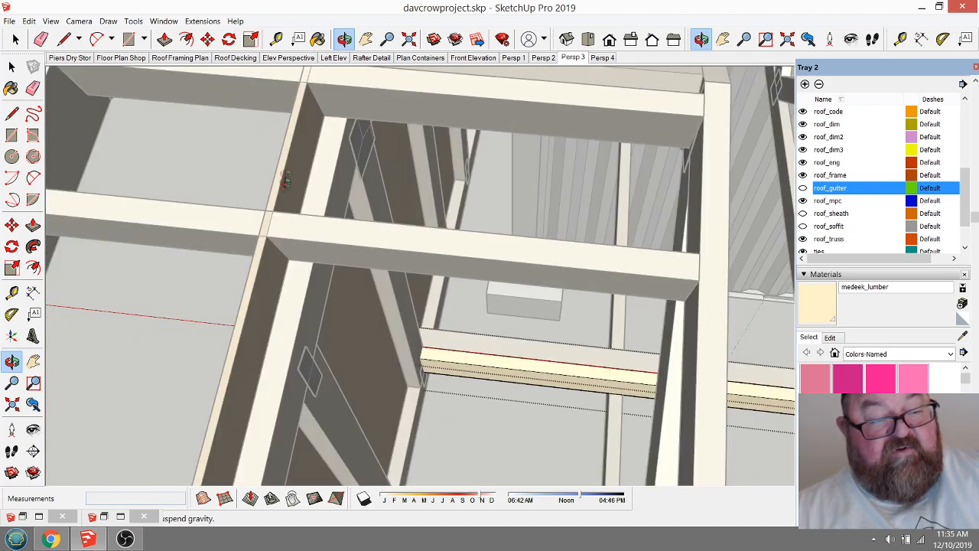
{"action": "left_click_drag", "start_coordinate": [443, 366], "coordinate": [426, 345]}
{"action": "left_click", "coordinate": [12, 67]}
{"action": "left_click", "coordinate": [109, 81]}
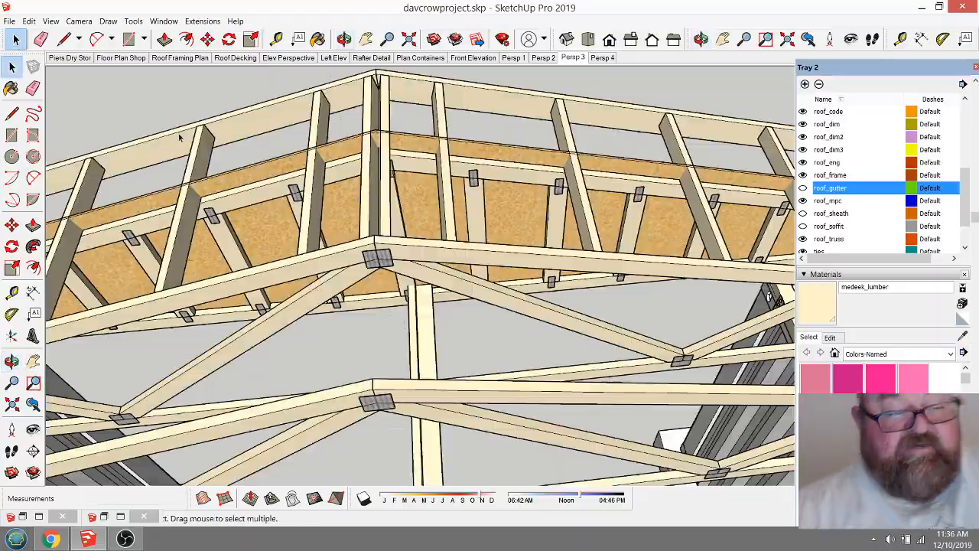
Examine the gable truss's peak studs, gusset plates and outlookers where the bottom-chord bracing meets the gable end
{"action": "left_click", "coordinate": [344, 39]}
{"action": "left_click_drag", "start_coordinate": [459, 168], "coordinate": [359, 252]}
{"action": "scroll", "coordinate": [457, 163], "scroll_direction": "up", "scroll_amount": 4}
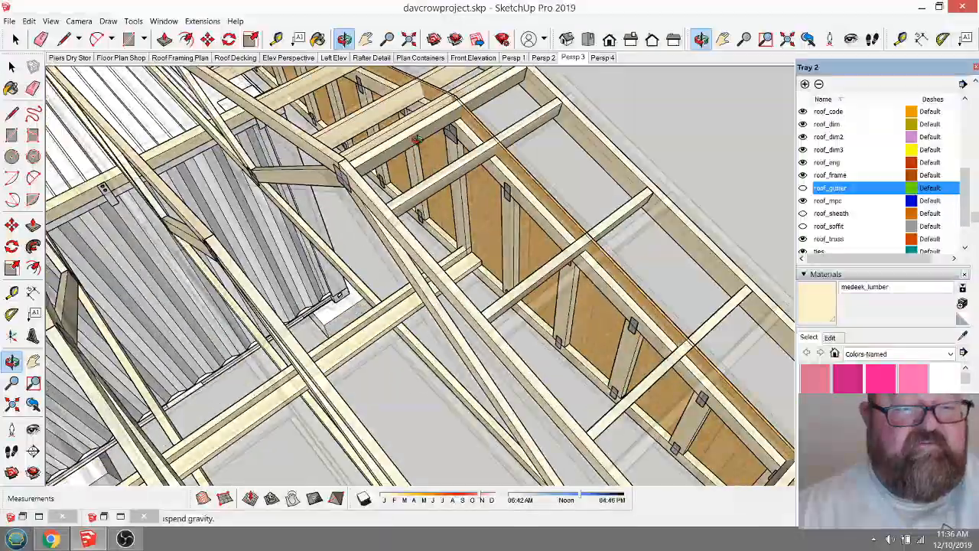
{"action": "left_click_drag", "start_coordinate": [475, 187], "coordinate": [528, 191]}
{"action": "scroll", "coordinate": [491, 182], "scroll_direction": "up", "scroll_amount": 4}
{"action": "scroll", "coordinate": [561, 94], "scroll_direction": "down", "scroll_amount": 1}
{"action": "left_click", "coordinate": [65, 40]}
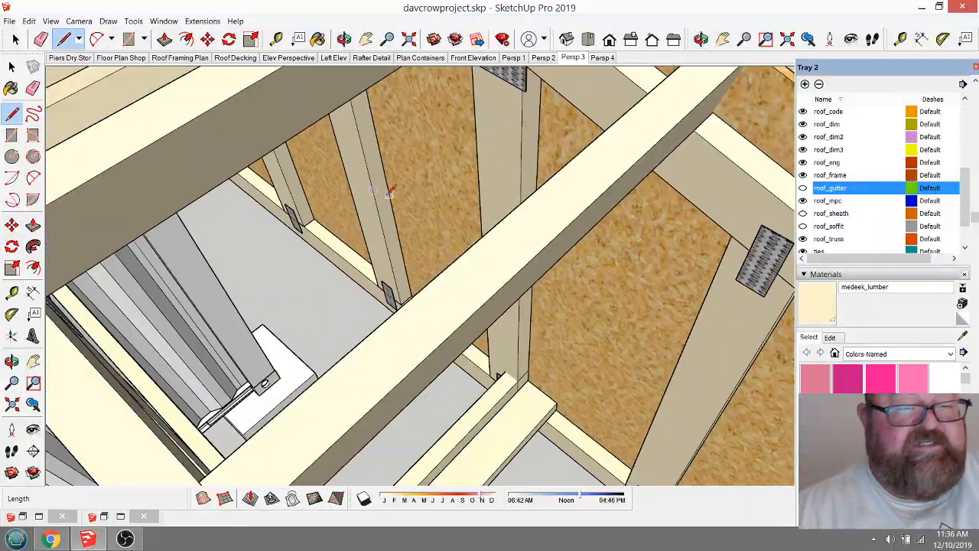
{"action": "scroll", "coordinate": [396, 197], "scroll_direction": "down", "scroll_amount": 4}
{"action": "left_click", "coordinate": [344, 39]}
{"action": "left_click_drag", "start_coordinate": [405, 138], "coordinate": [457, 180]}
{"action": "scroll", "coordinate": [456, 181], "scroll_direction": "up", "scroll_amount": 4}
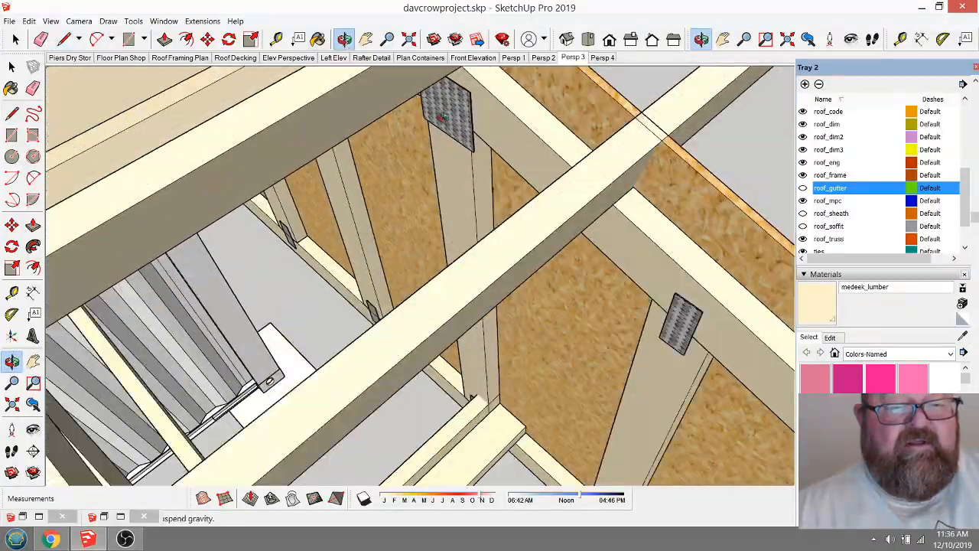
{"action": "key", "text": "l"}
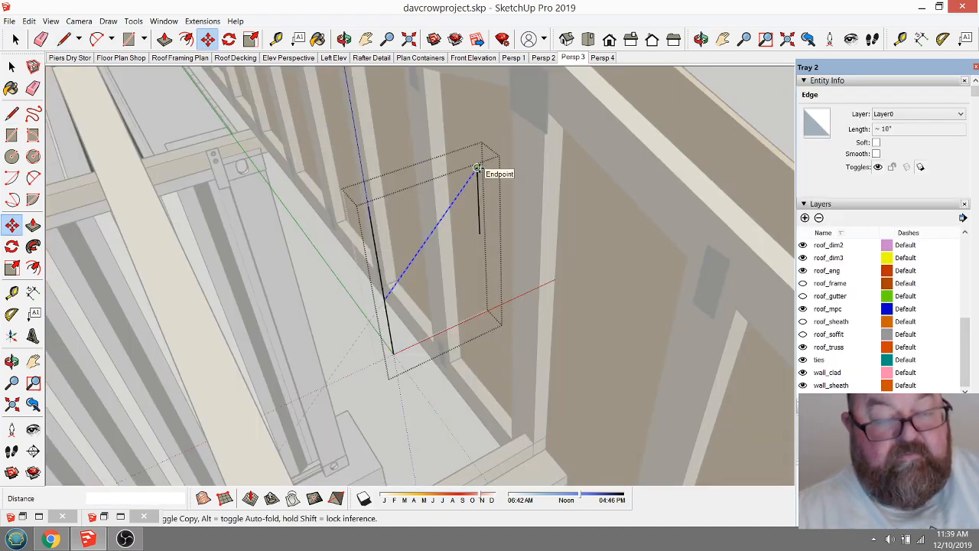
Copy the diagonal edge down to the short vertical edge's lower endpoint and erase the surplus edge above the parallelogram outline
{"action": "left_click", "coordinate": [480, 234]}
{"action": "scroll", "coordinate": [449, 307], "scroll_direction": "up", "scroll_amount": 2}
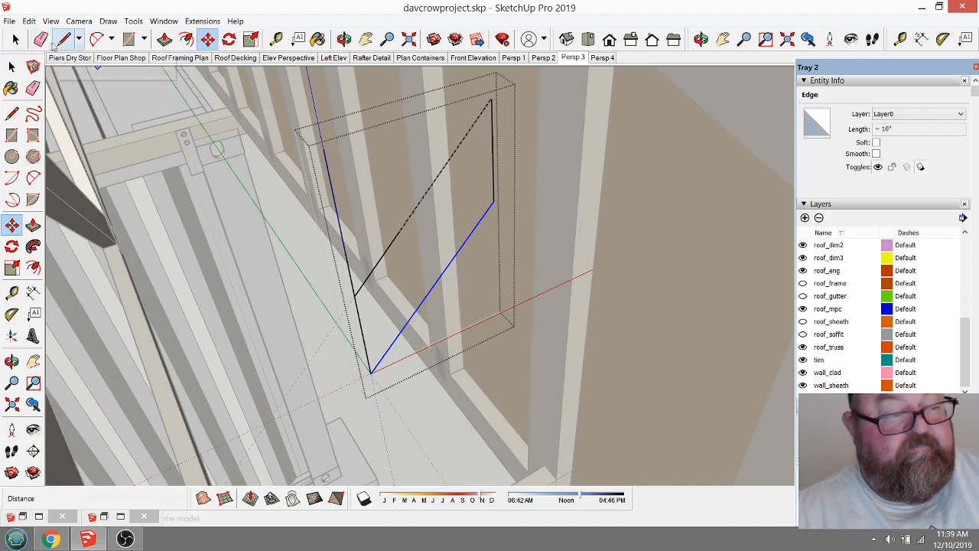
{"action": "left_click", "coordinate": [42, 40]}
{"action": "left_click", "coordinate": [344, 40]}
{"action": "mouse_move", "coordinate": [382, 179]}
{"action": "left_mouse_down"}
{"action": "mouse_move", "coordinate": [367, 192]}
{"action": "mouse_move", "coordinate": [390, 191]}
{"action": "left_mouse_up"}
Hide the drawing axes and fill the parallelogram outline with a face by drawing and erasing a line across it
{"action": "left_click", "coordinate": [50, 20]}
{"action": "left_click", "coordinate": [63, 109]}
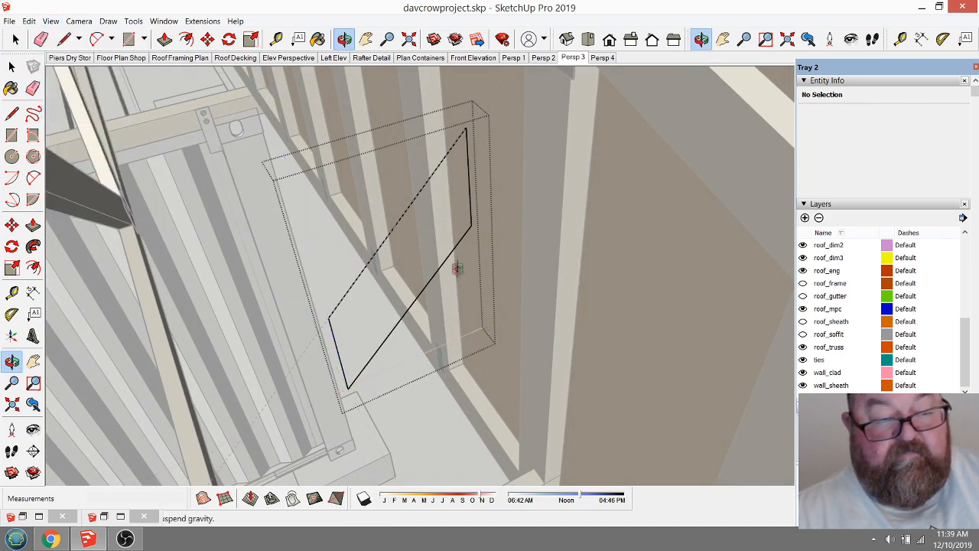
{"action": "key", "text": "l"}
{"action": "left_click", "coordinate": [396, 229]}
{"action": "left_click", "coordinate": [407, 305]}
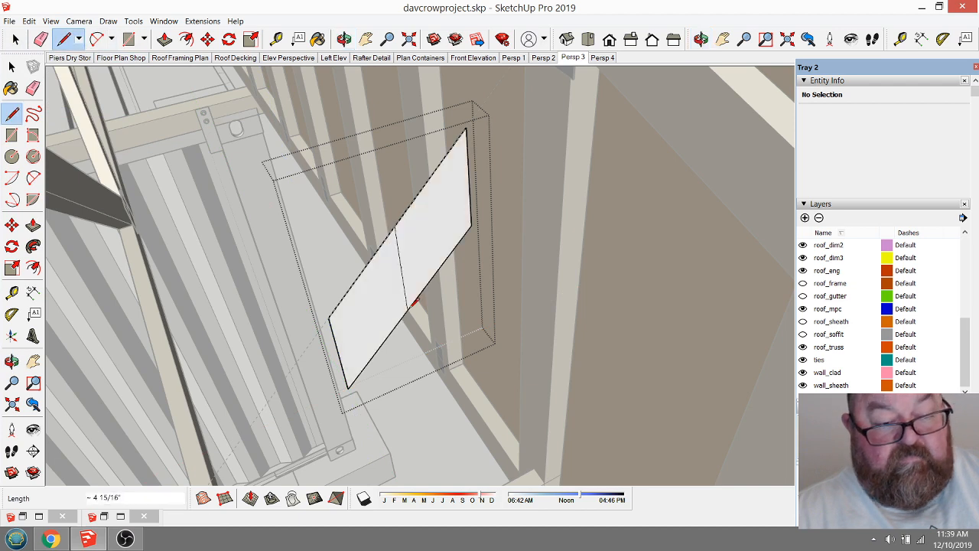
{"action": "left_click", "coordinate": [42, 42]}
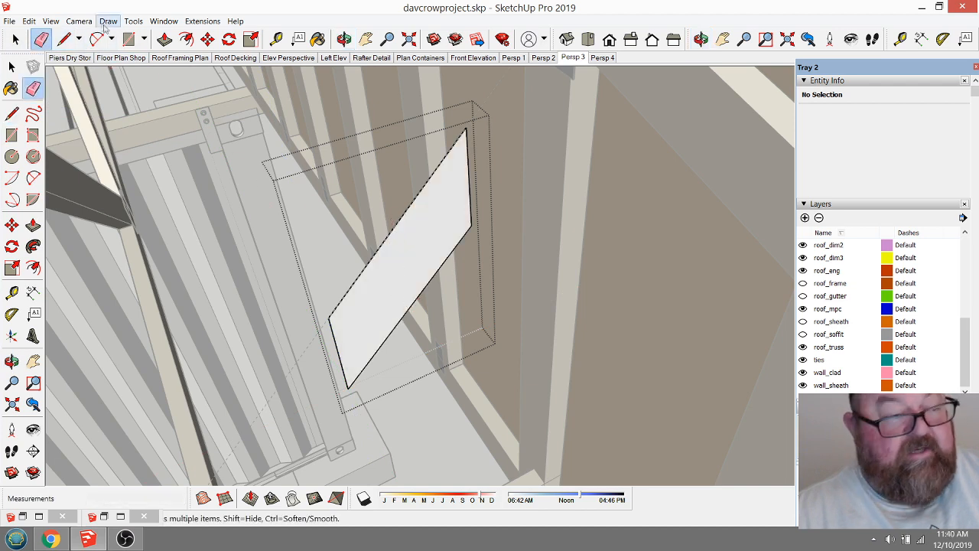
Extrude the parallelogram face 1 1/2" into an angled block and select all of its geometry
{"action": "left_click", "coordinate": [165, 39]}
{"action": "left_click", "coordinate": [419, 280]}
{"action": "scroll", "coordinate": [421, 288], "scroll_direction": "down", "scroll_amount": 1}
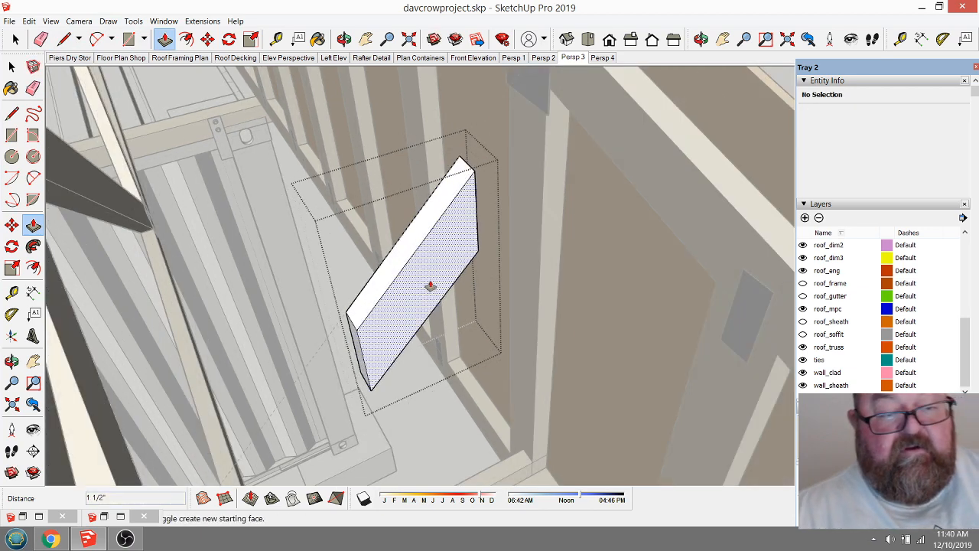
{"action": "scroll", "coordinate": [431, 286], "scroll_direction": "down", "scroll_amount": 1}
{"action": "left_click", "coordinate": [15, 39]}
{"action": "left_click_drag", "start_coordinate": [325, 147], "coordinate": [492, 390]}
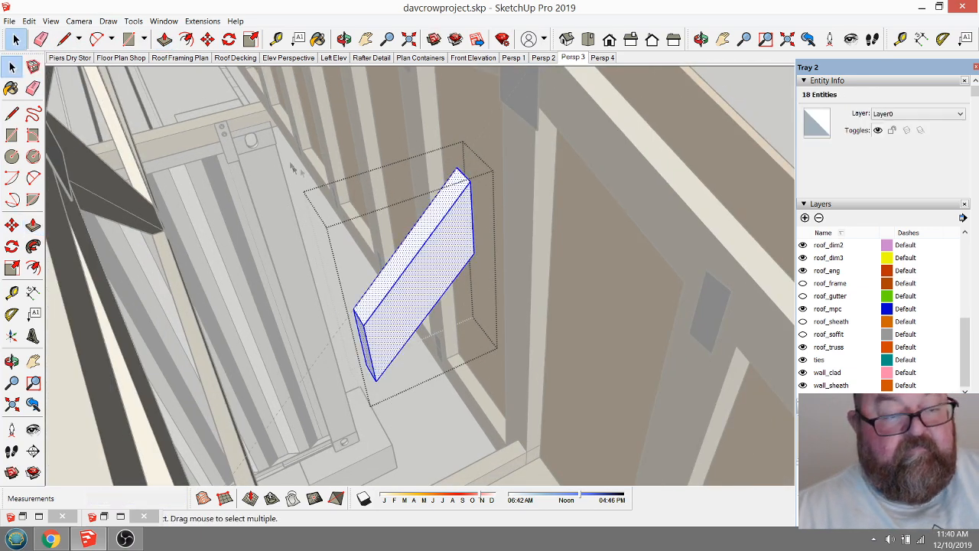
Close the block's group and move the block onto the gable truss's peak stud, directly beneath the top chord
{"action": "left_click", "coordinate": [291, 166]}
{"action": "left_click", "coordinate": [419, 247]}
{"action": "key", "text": "m"}
{"action": "left_click", "coordinate": [473, 254]}
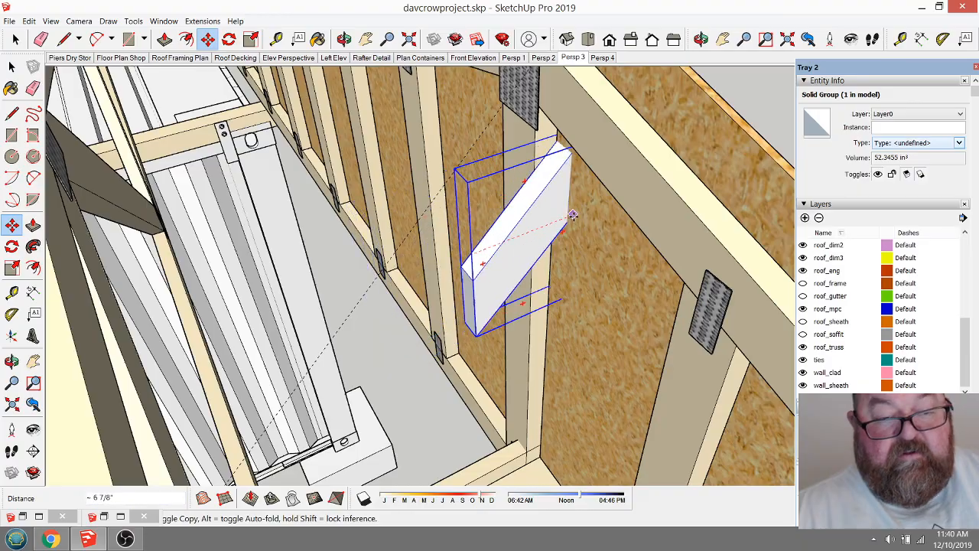
{"action": "middle_click_drag", "start_coordinate": [569, 211], "coordinate": [535, 166]}
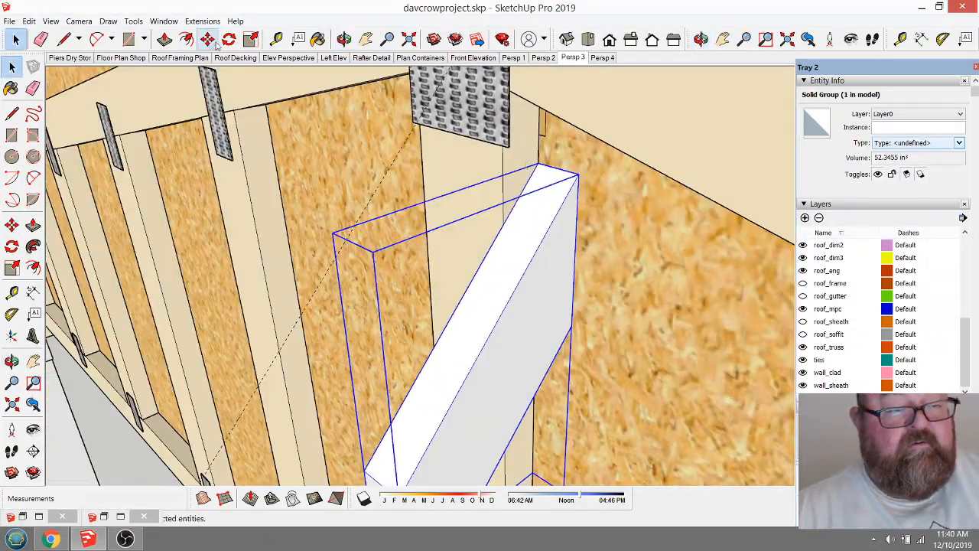
{"action": "left_click", "coordinate": [539, 123]}
{"action": "scroll", "coordinate": [533, 136], "scroll_direction": "down", "scroll_amount": 4}
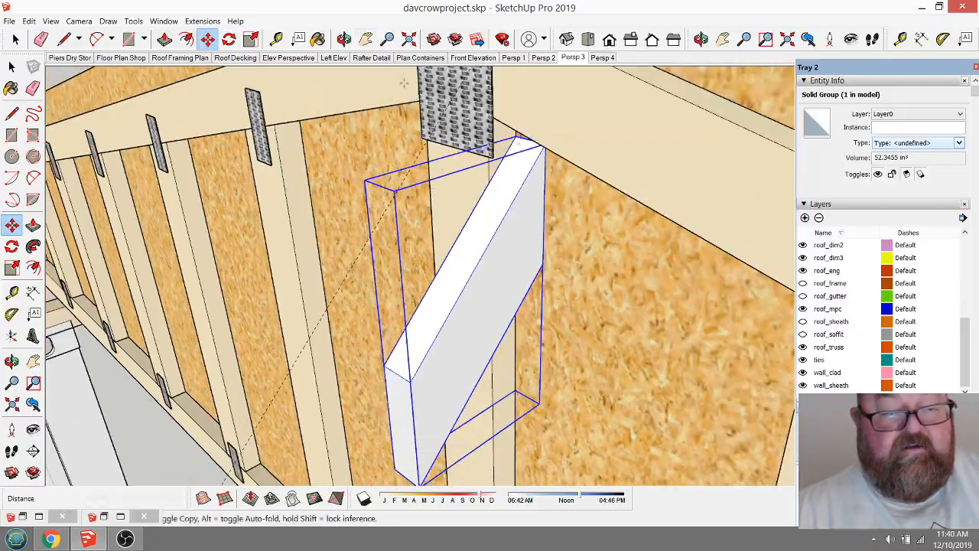
Open the angled block's group, select its lower end face and try to stretch it down the slope toward the bottom-chord bracing
{"action": "middle_click_drag", "start_coordinate": [528, 146], "coordinate": [493, 226]}
{"action": "scroll", "coordinate": [512, 200], "scroll_direction": "up", "scroll_amount": 3}
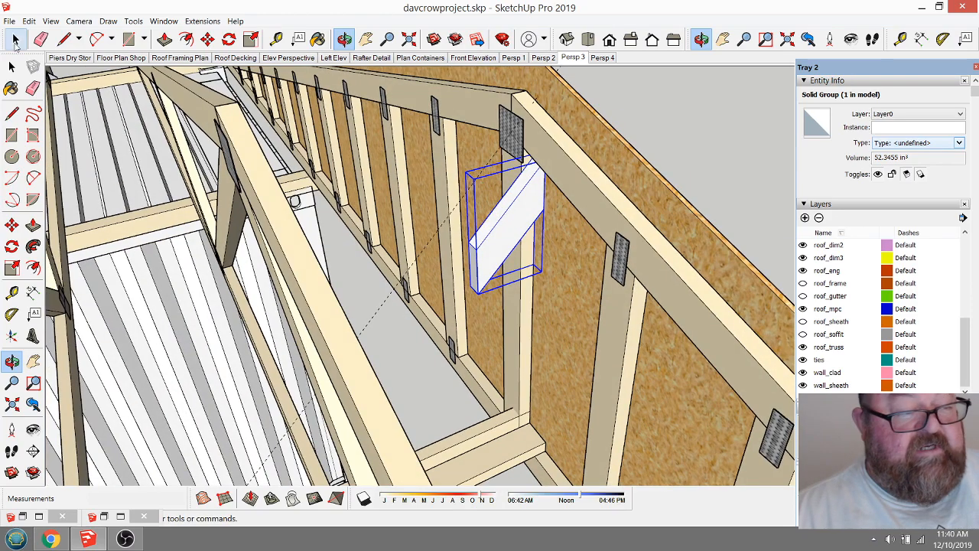
{"action": "scroll", "coordinate": [508, 212], "scroll_direction": "down", "scroll_amount": 5}
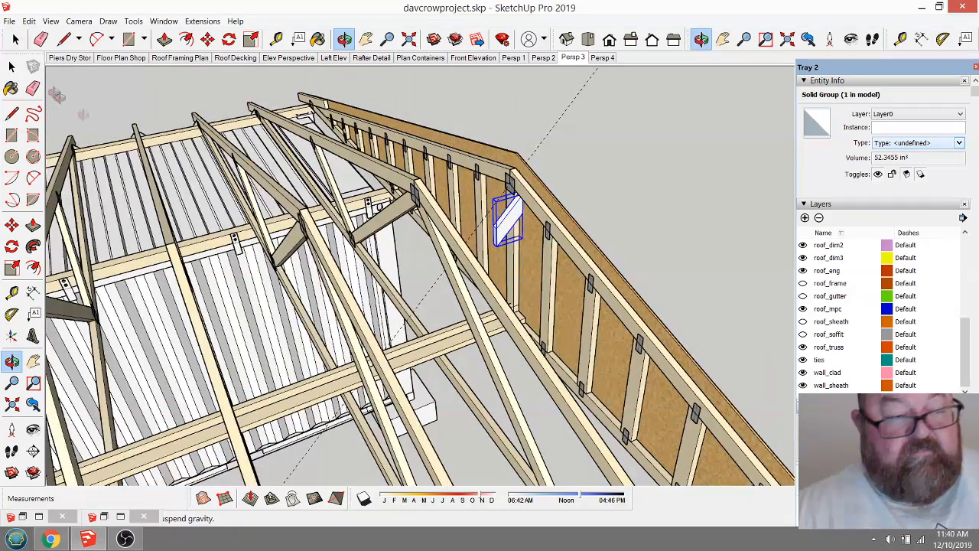
{"action": "left_click", "coordinate": [16, 40]}
{"action": "double_click", "coordinate": [509, 219]}
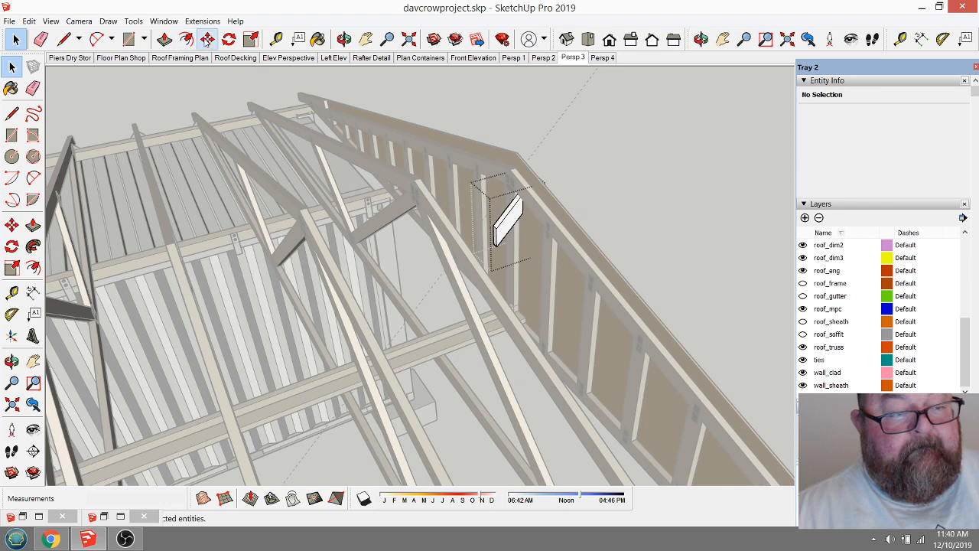
{"action": "left_click", "coordinate": [207, 39]}
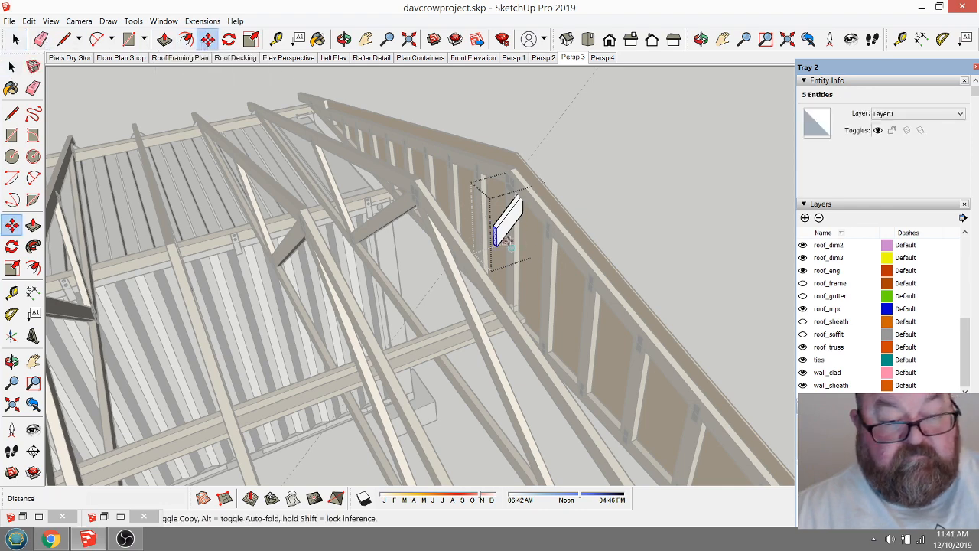
{"action": "left_click", "coordinate": [506, 228]}
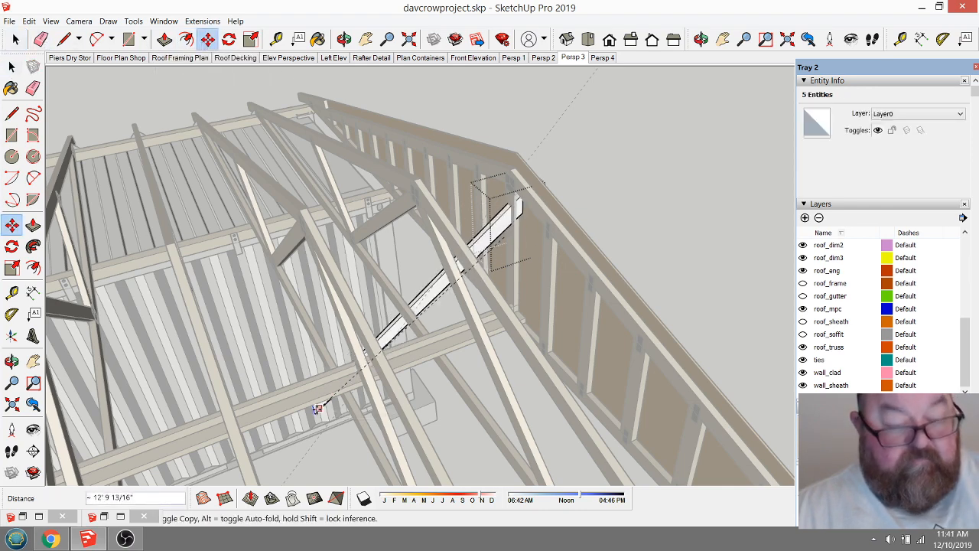
Add a guide line along the block's upper sloping edge with the Tape Measure tool
{"action": "scroll", "coordinate": [490, 207], "scroll_direction": "up", "scroll_amount": 6}
{"action": "key", "text": "t"}
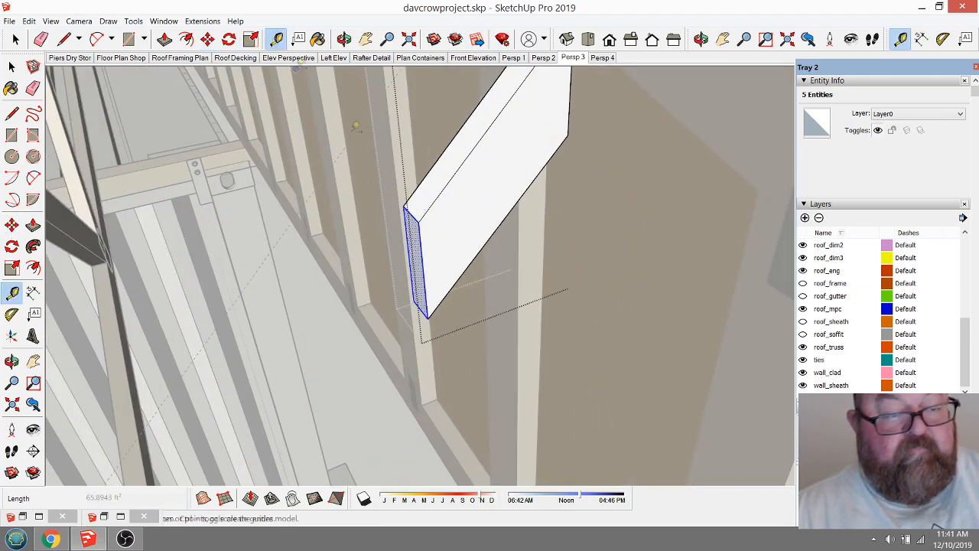
{"action": "scroll", "coordinate": [445, 189], "scroll_direction": "down", "scroll_amount": 5}
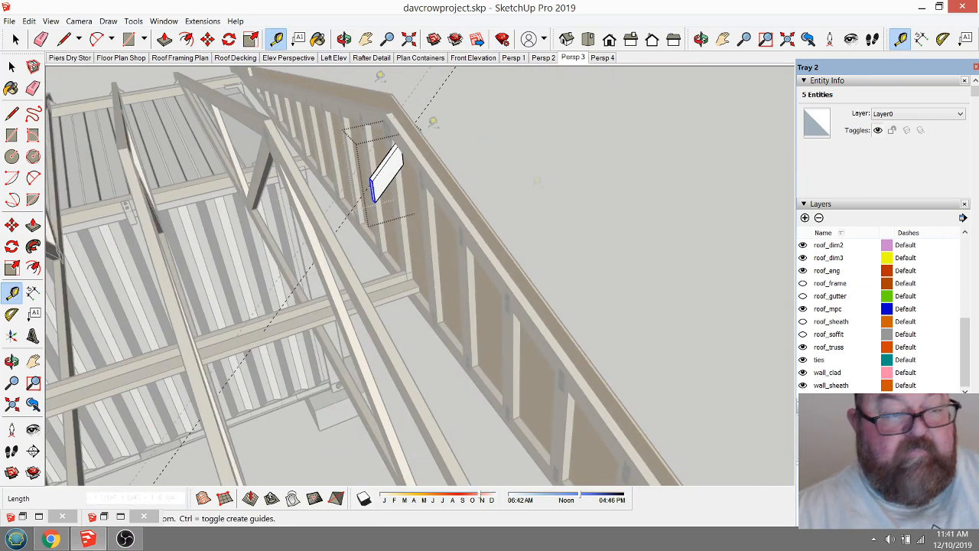
Hide the roof_truss layer and stretch the block's lower end face about 4' 6 9/16" down the guide, past the bottom-chord bracing
{"action": "left_click", "coordinate": [803, 347]}
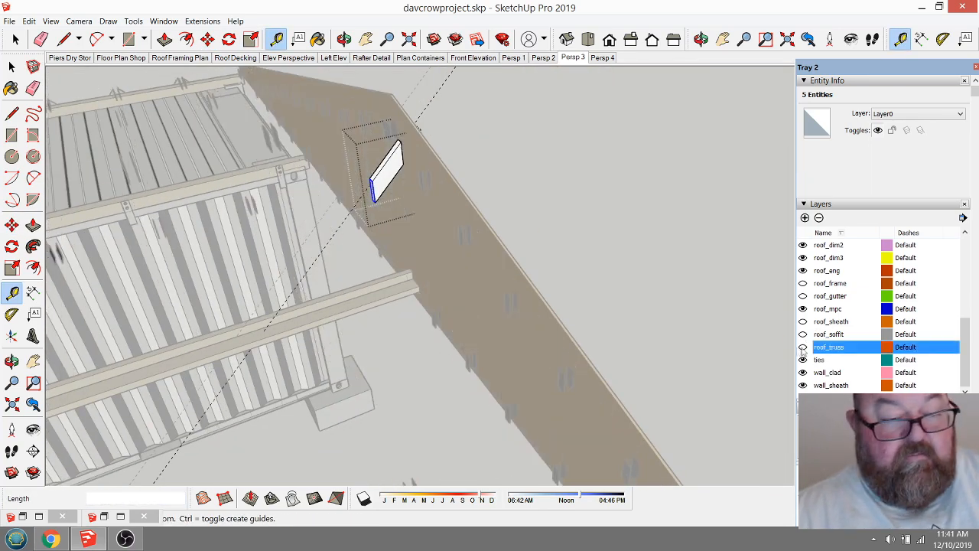
{"action": "left_click", "coordinate": [344, 40]}
{"action": "left_click_drag", "start_coordinate": [336, 176], "coordinate": [535, 138]}
{"action": "key", "text": "m"}
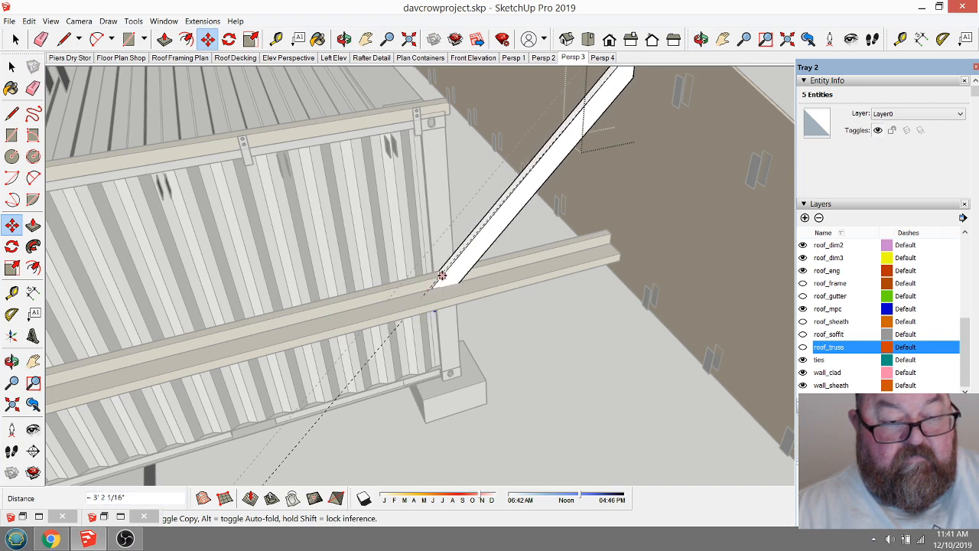
{"action": "key", "text": "Escape"}
{"action": "left_click", "coordinate": [591, 96]}
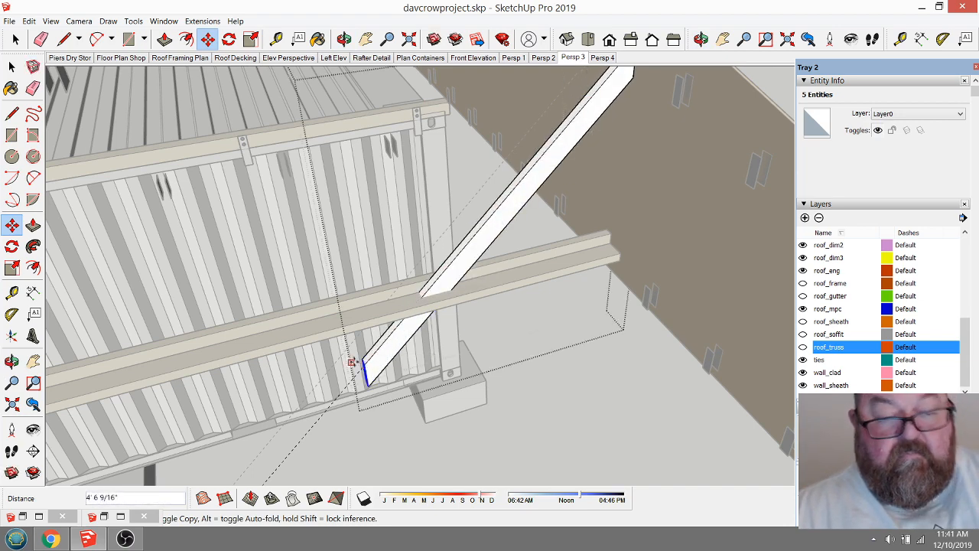
{"action": "middle_click_drag", "start_coordinate": [355, 365], "coordinate": [417, 275]}
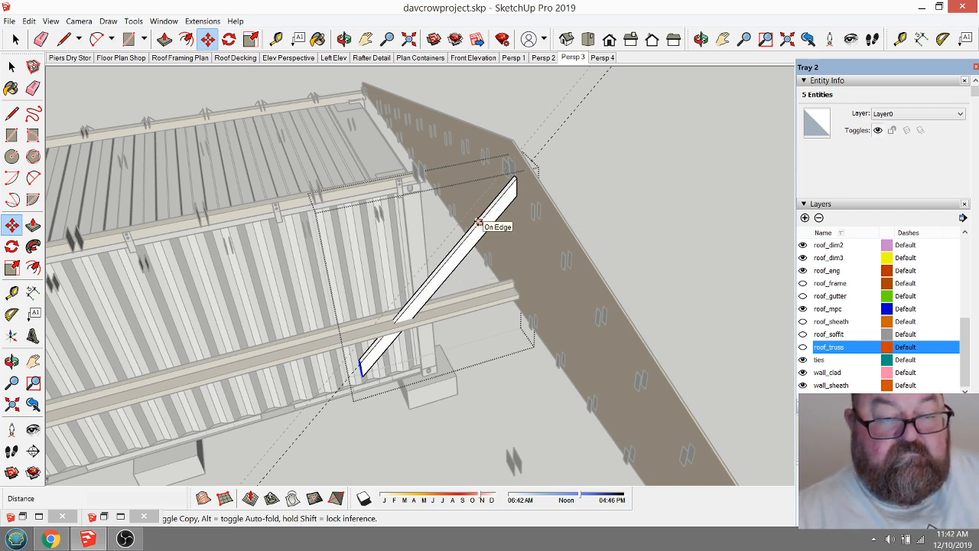
Close the brace's group, show the roof_truss layer and rotate the brace about its upper end to a shallower slope
{"action": "key", "text": "space"}
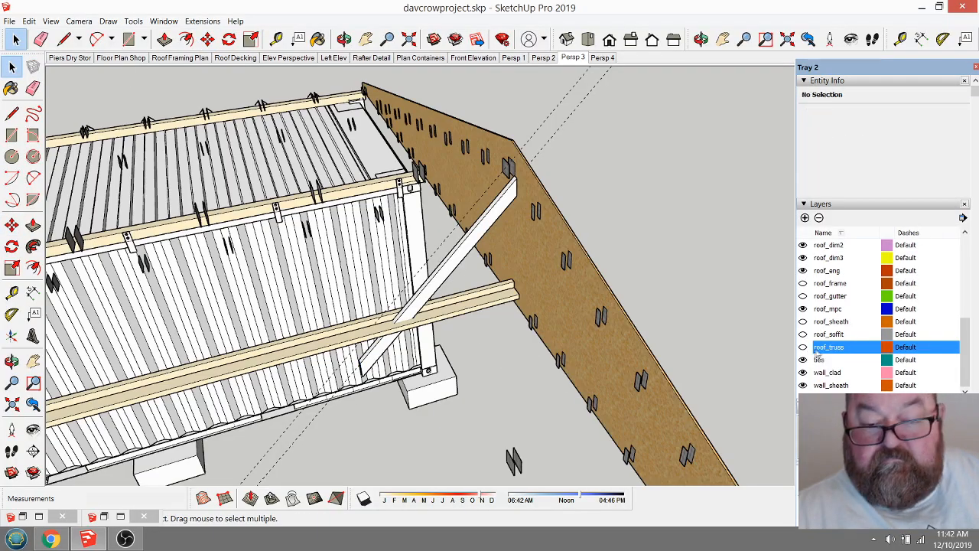
{"action": "left_click", "coordinate": [803, 346]}
{"action": "left_click", "coordinate": [482, 221]}
{"action": "scroll", "coordinate": [483, 221], "scroll_direction": "up", "scroll_amount": 1}
{"action": "middle_click_drag", "start_coordinate": [482, 221], "coordinate": [429, 177]}
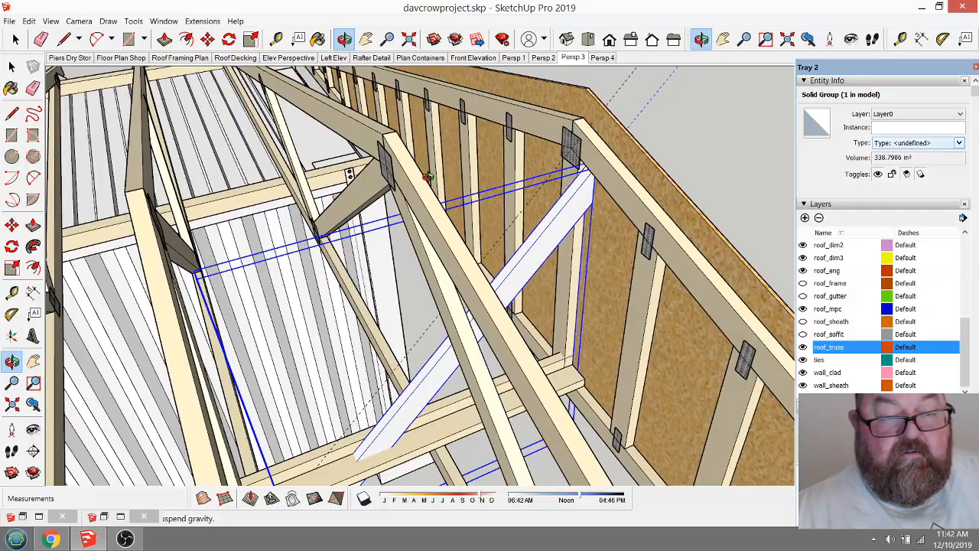
{"action": "left_click", "coordinate": [229, 39]}
{"action": "scroll", "coordinate": [592, 195], "scroll_direction": "up", "scroll_amount": 3}
{"action": "scroll", "coordinate": [609, 190], "scroll_direction": "down", "scroll_amount": 6}
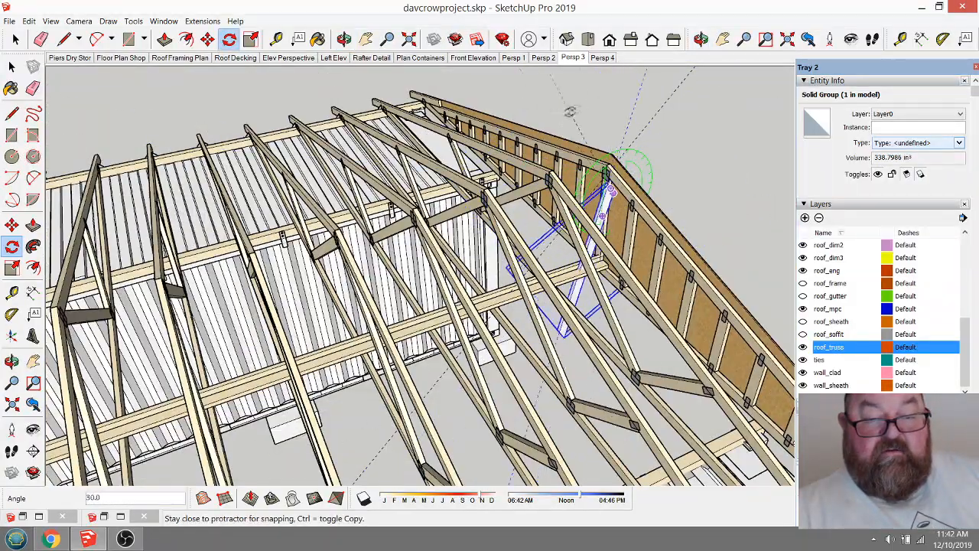
{"action": "left_click", "coordinate": [655, 99]}
{"action": "scroll", "coordinate": [428, 298], "scroll_direction": "up", "scroll_amount": 4}
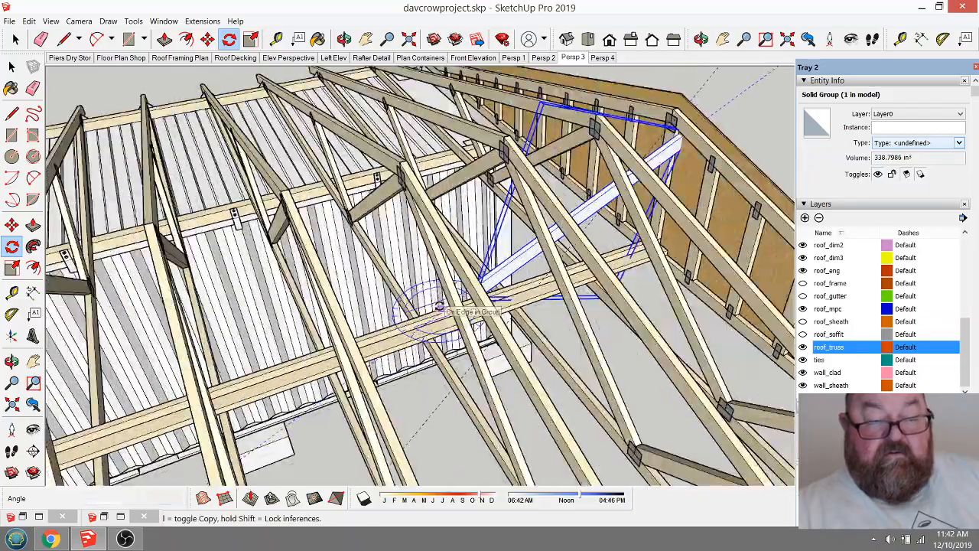
Hide the roof_truss layer, open the brace's group and stretch its lower end face about 1' 8 5/8" through the bottom-chord bracing
{"action": "middle_click_drag", "start_coordinate": [428, 299], "coordinate": [633, 310]}
{"action": "left_click", "coordinate": [803, 347]}
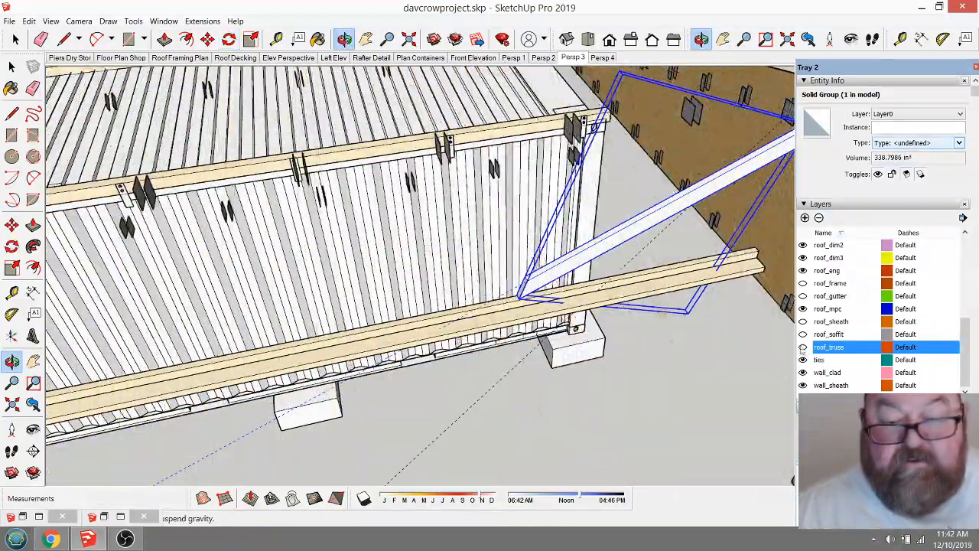
{"action": "scroll", "coordinate": [534, 288], "scroll_direction": "up", "scroll_amount": 4}
{"action": "scroll", "coordinate": [537, 286], "scroll_direction": "down", "scroll_amount": 3}
{"action": "left_click", "coordinate": [19, 41]}
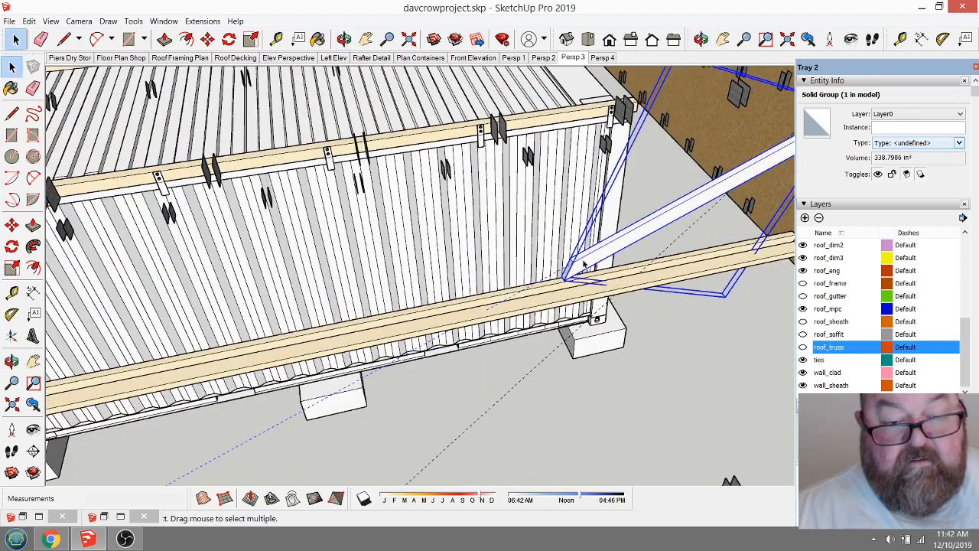
{"action": "double_click", "coordinate": [583, 265]}
{"action": "scroll", "coordinate": [526, 306], "scroll_direction": "up", "scroll_amount": 2}
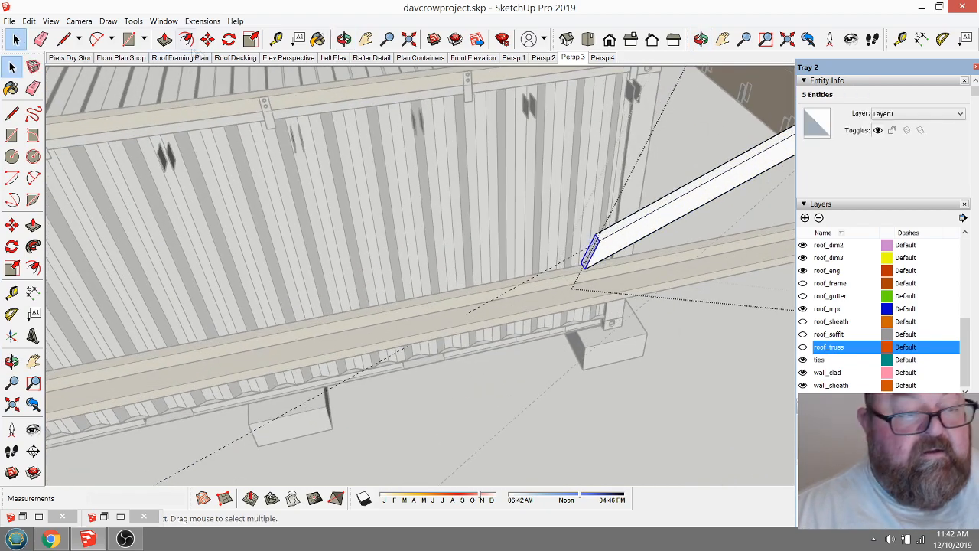
{"action": "key", "text": "m"}
{"action": "left_click", "coordinate": [599, 240]}
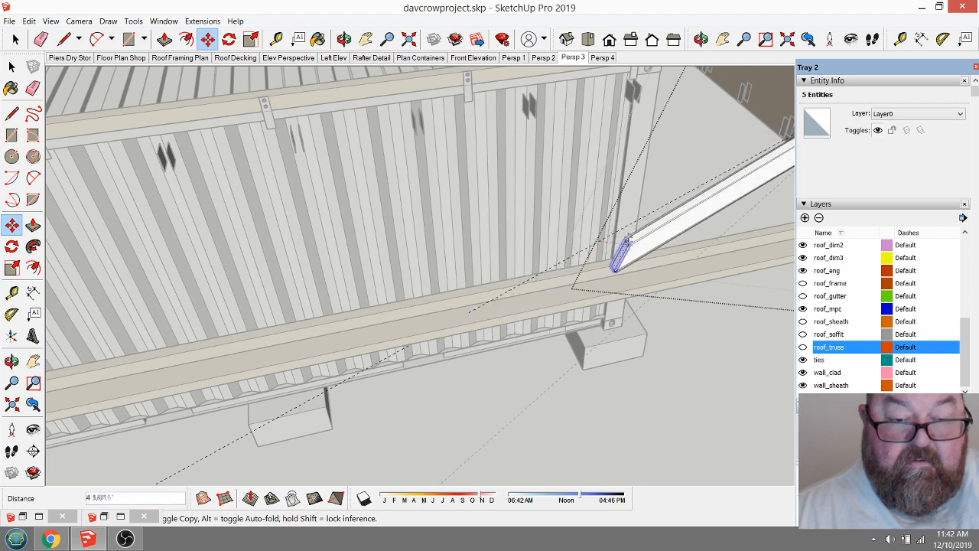
{"action": "left_click", "coordinate": [442, 325]}
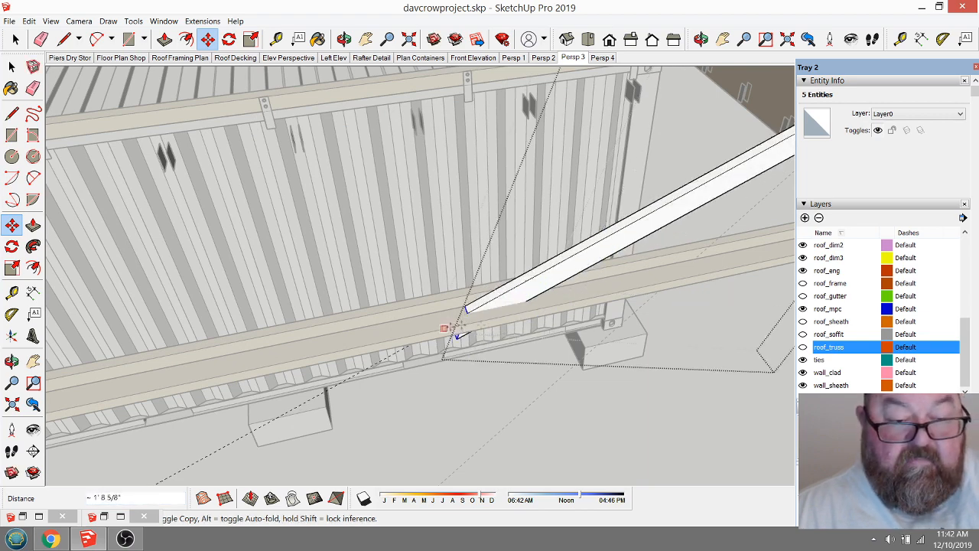
Draw a cut line where the brace meets the bottom-chord bracing and push the surplus lower end away by 1 1/2"
{"action": "scroll", "coordinate": [486, 320], "scroll_direction": "up", "scroll_amount": 2}
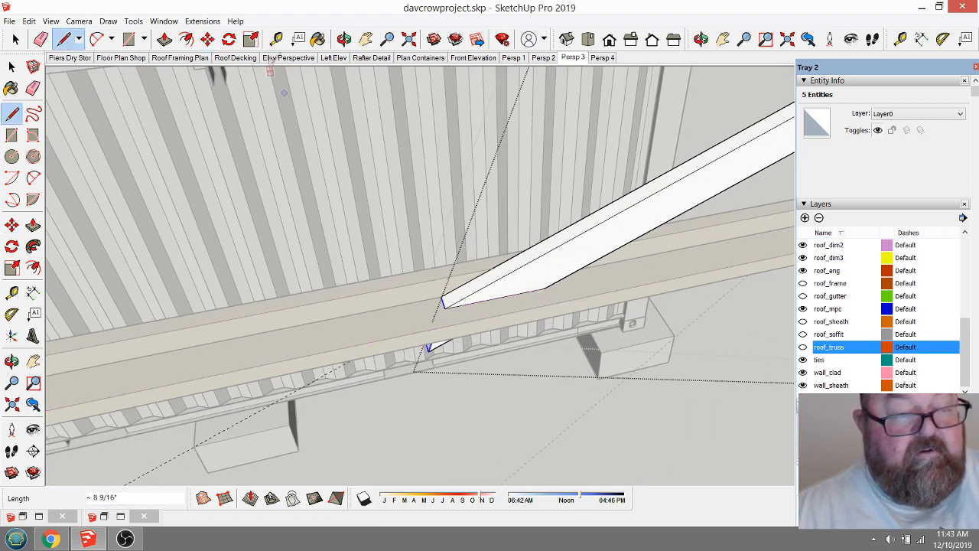
{"action": "left_click", "coordinate": [345, 40]}
{"action": "left_click_drag", "start_coordinate": [493, 314], "coordinate": [513, 162]}
{"action": "left_click", "coordinate": [164, 39]}
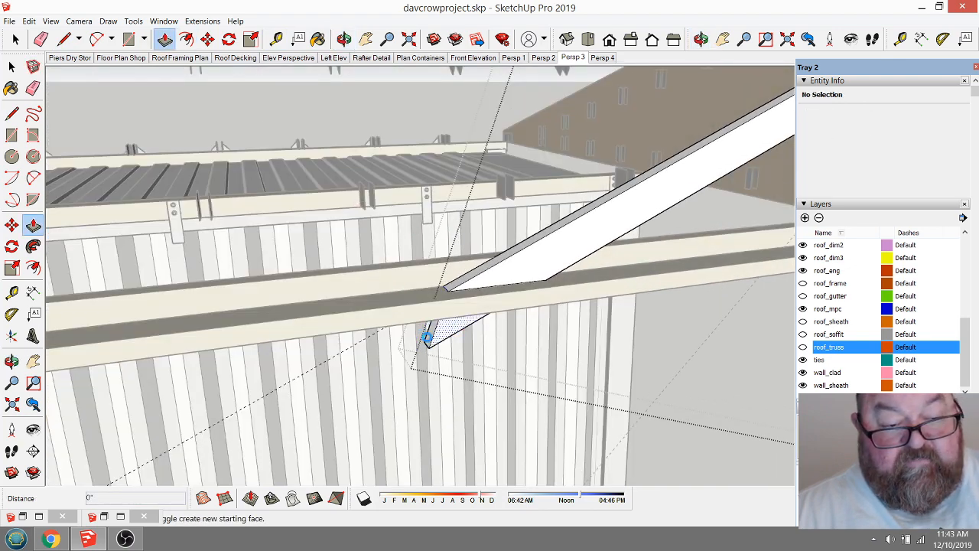
{"action": "left_click", "coordinate": [426, 337]}
{"action": "left_click", "coordinate": [427, 341]}
{"action": "scroll", "coordinate": [339, 400], "scroll_direction": "down", "scroll_amount": 2}
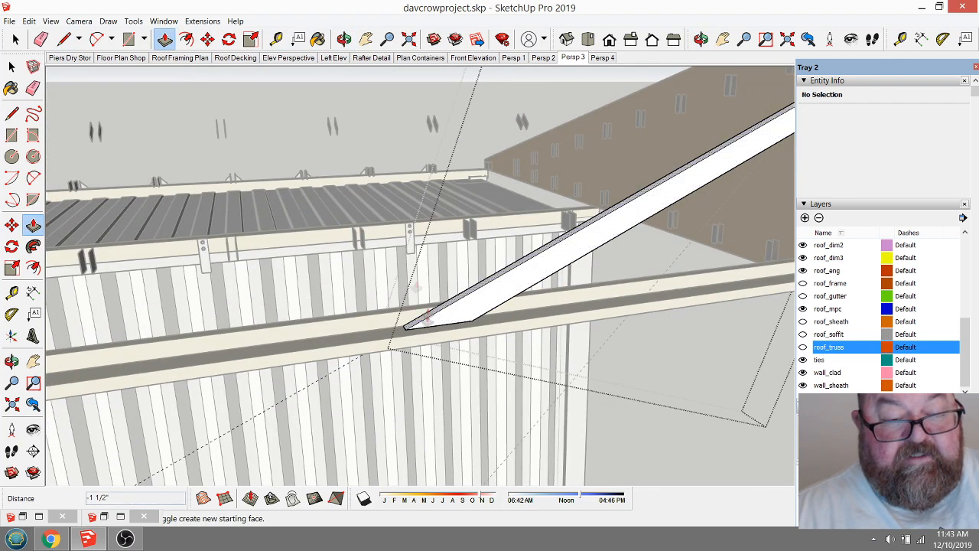
Draw a cut line on the brace's upper end along the gable sheathing and push away the protruding corner by 1 1/2"
{"action": "middle_click_drag", "start_coordinate": [427, 319], "coordinate": [430, 262]}
{"action": "key", "text": "space"}
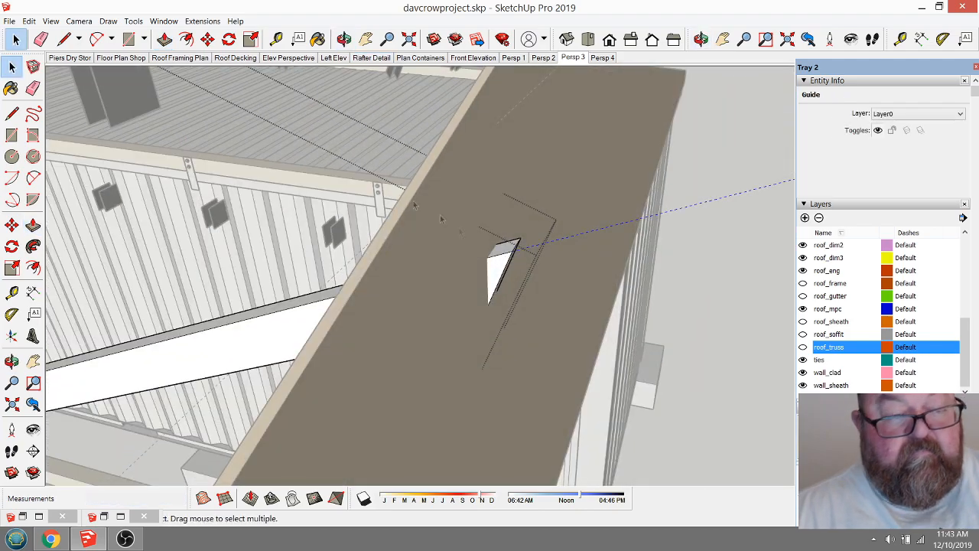
{"action": "left_click", "coordinate": [344, 40]}
{"action": "left_click_drag", "start_coordinate": [398, 206], "coordinate": [606, 207]}
{"action": "left_click", "coordinate": [64, 39]}
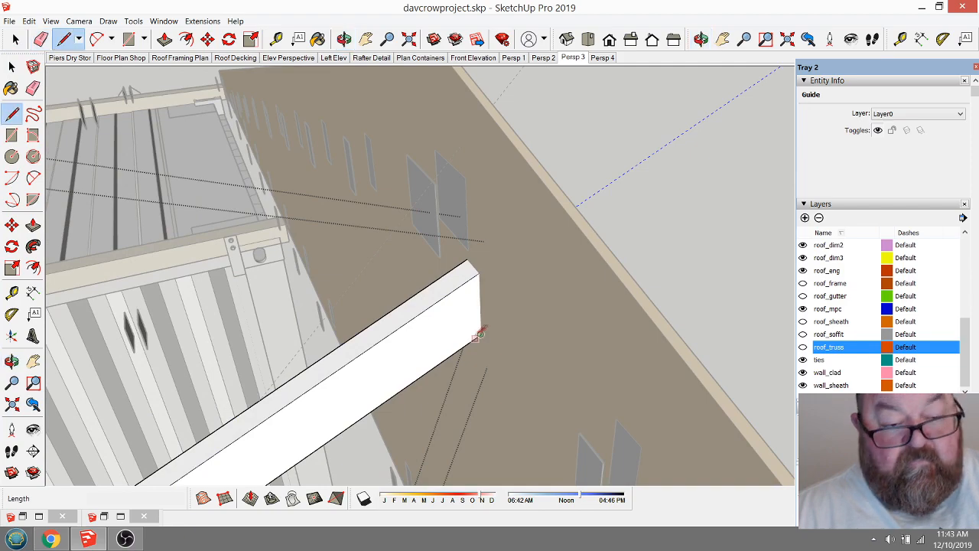
{"action": "left_click", "coordinate": [344, 40]}
{"action": "left_click_drag", "start_coordinate": [535, 282], "coordinate": [329, 253]}
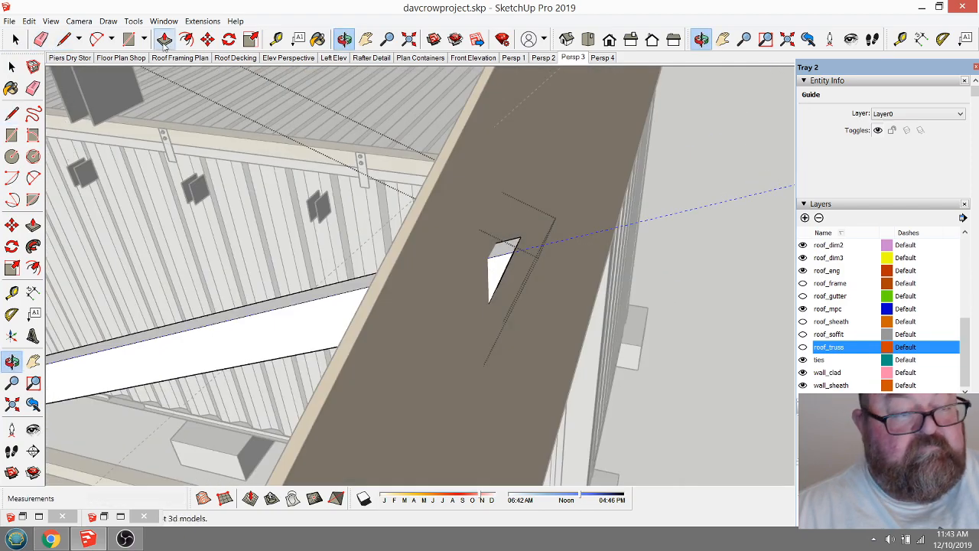
{"action": "left_click", "coordinate": [164, 40]}
{"action": "left_click", "coordinate": [499, 276]}
{"action": "scroll", "coordinate": [511, 251], "scroll_direction": "down", "scroll_amount": 6}
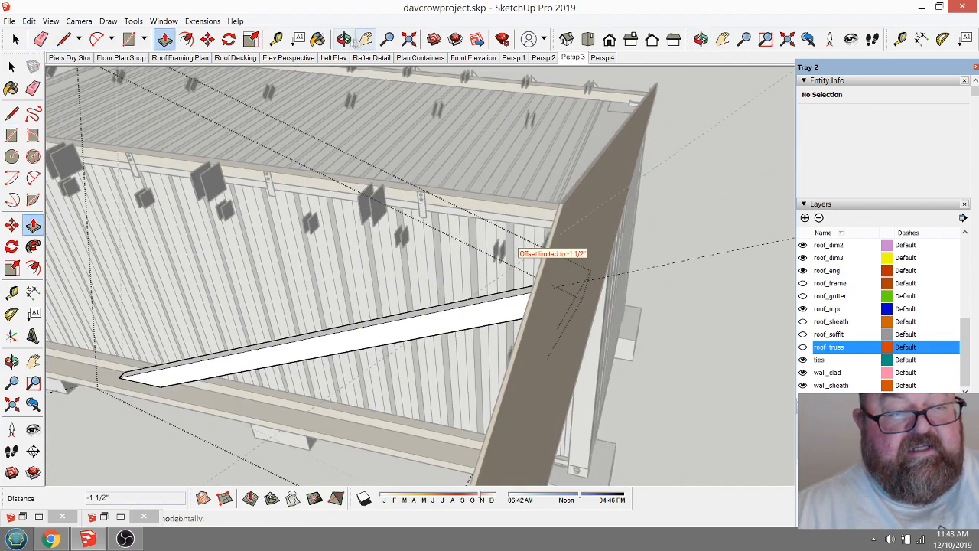
Erase the guide line inside the brace's group and the one in the roof group, closing both groups
{"action": "mouse_move", "coordinate": [535, 256]}
{"action": "middle_mouse_down"}
{"action": "mouse_move", "coordinate": [594, 306]}
{"action": "mouse_move", "coordinate": [583, 283]}
{"action": "mouse_move", "coordinate": [650, 208]}
{"action": "middle_mouse_up"}
{"action": "key", "text": "space"}
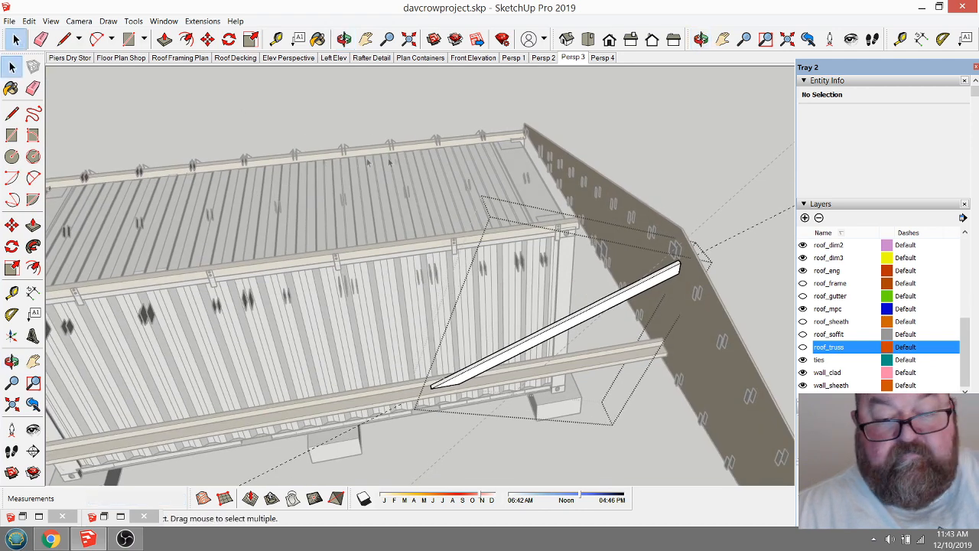
{"action": "key", "text": "e"}
{"action": "left_click", "coordinate": [15, 39]}
{"action": "left_click", "coordinate": [648, 226]}
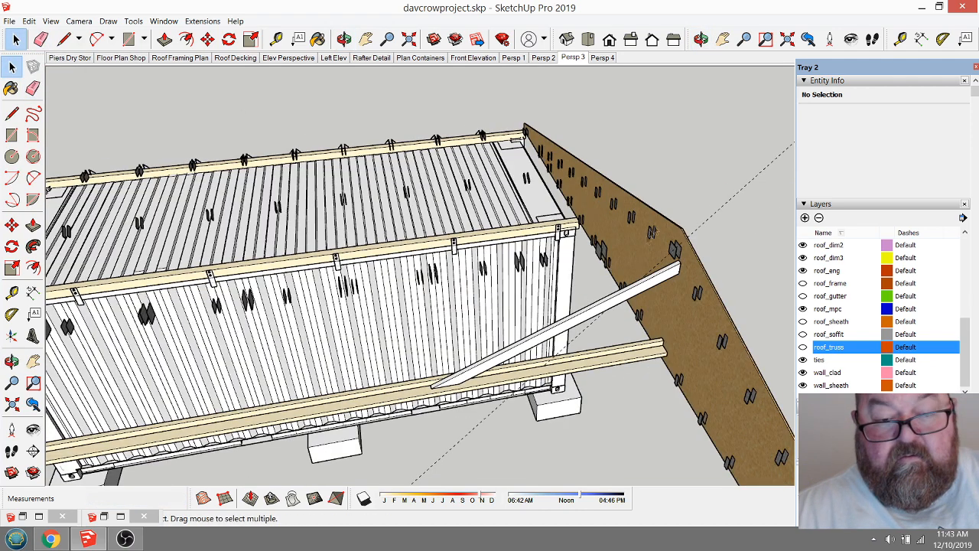
{"action": "left_click", "coordinate": [643, 282]}
{"action": "left_click", "coordinate": [725, 206]}
{"action": "left_click", "coordinate": [734, 200]}
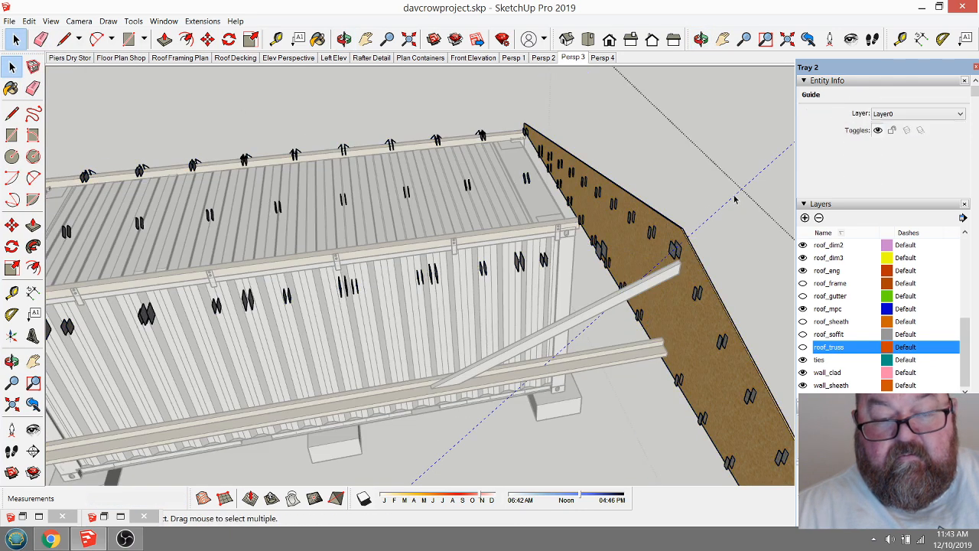
{"action": "left_click", "coordinate": [742, 171]}
Paint the brace with the medeek_lumber material
{"action": "scroll", "coordinate": [569, 356], "scroll_direction": "up", "scroll_amount": 4}
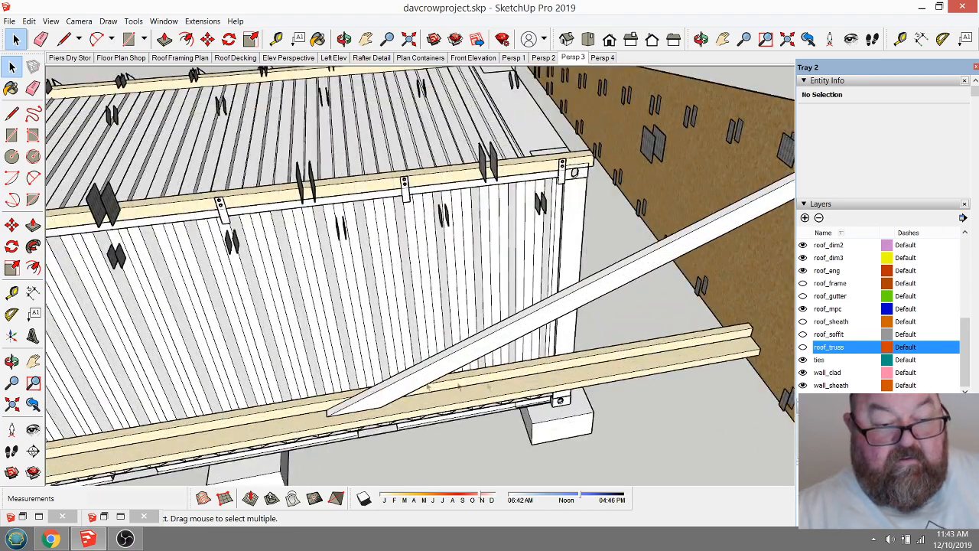
{"action": "left_click", "coordinate": [317, 38]}
{"action": "scroll", "coordinate": [455, 319], "scroll_direction": "down", "scroll_amount": 3}
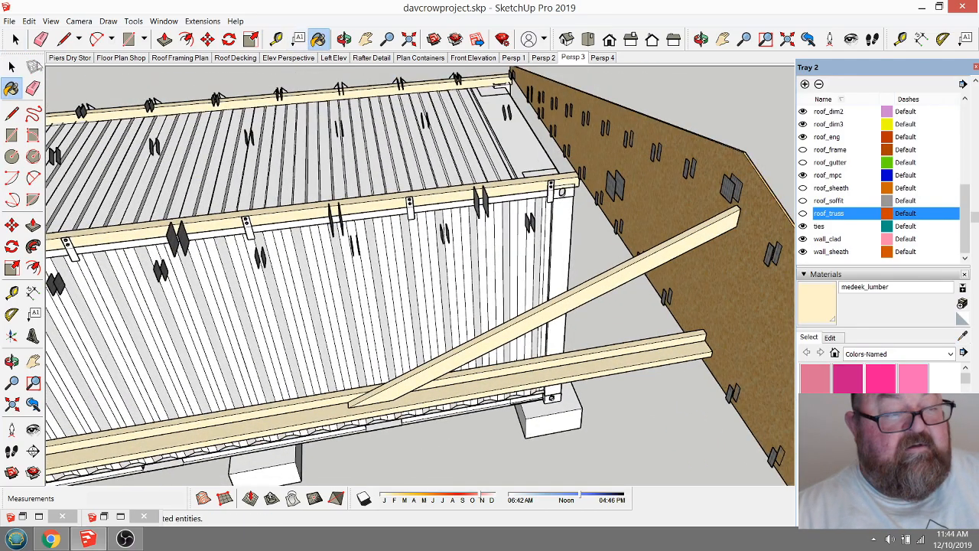
{"action": "key", "text": "space"}
Copy the angled brace along the bottom-chord bracing toward the opposite gable end
{"action": "scroll", "coordinate": [543, 312], "scroll_direction": "up", "scroll_amount": 1}
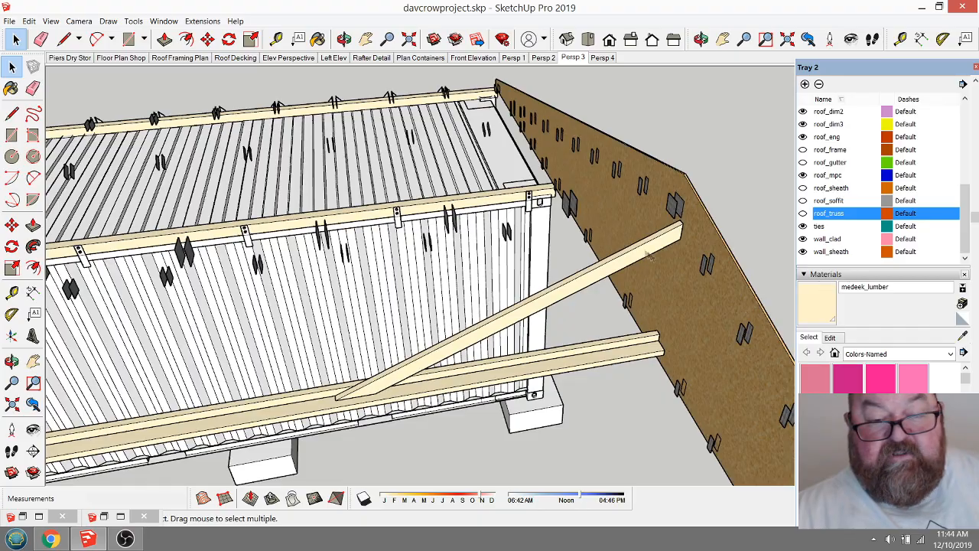
{"action": "left_click", "coordinate": [649, 257]}
{"action": "scroll", "coordinate": [673, 260], "scroll_direction": "down", "scroll_amount": 3}
{"action": "left_click", "coordinate": [207, 38]}
{"action": "scroll", "coordinate": [490, 325], "scroll_direction": "up", "scroll_amount": 3}
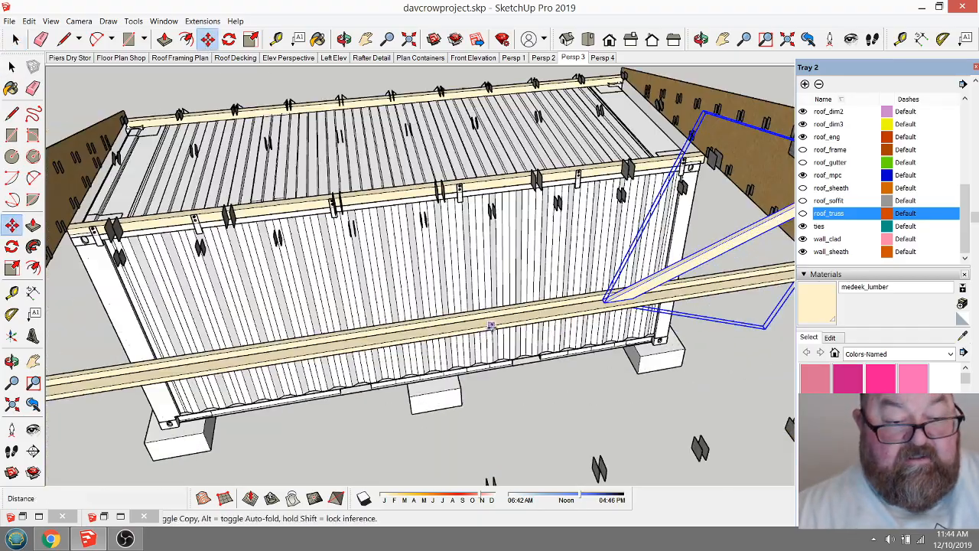
{"action": "key", "text": "ctrl"}
{"action": "left_click", "coordinate": [492, 325]}
{"action": "left_click", "coordinate": [173, 375]}
{"action": "scroll", "coordinate": [260, 351], "scroll_direction": "up", "scroll_amount": 3}
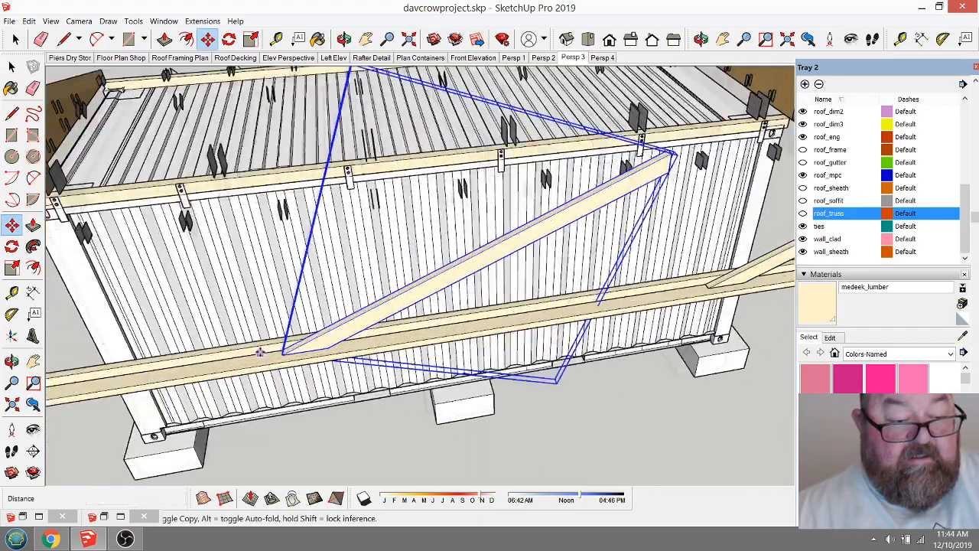
Rotate the copied angled brace about its lower end on the bottom-chord bracing so it points toward the opposite gable
{"action": "left_click", "coordinate": [228, 39]}
{"action": "left_click", "coordinate": [236, 379]}
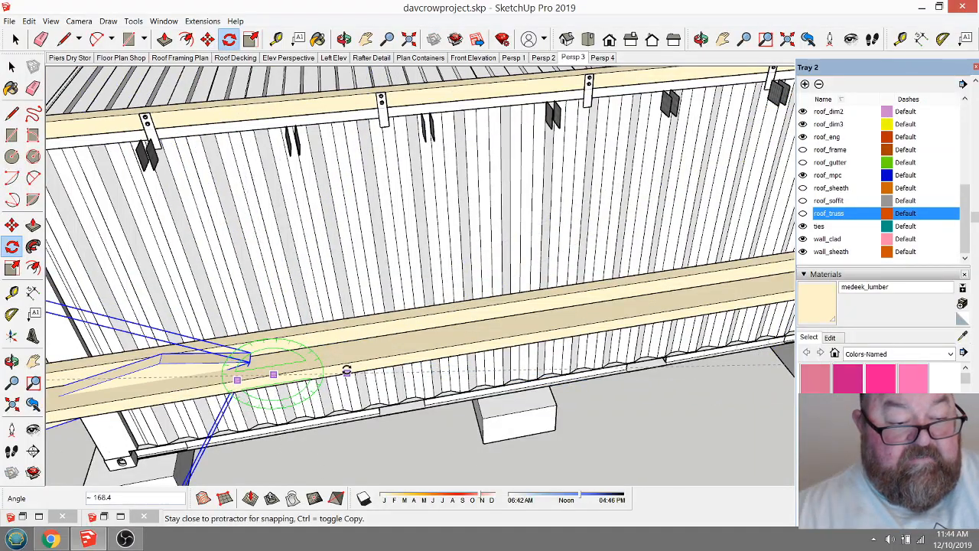
{"action": "key", "text": "Escape"}
{"action": "left_click", "coordinate": [298, 372]}
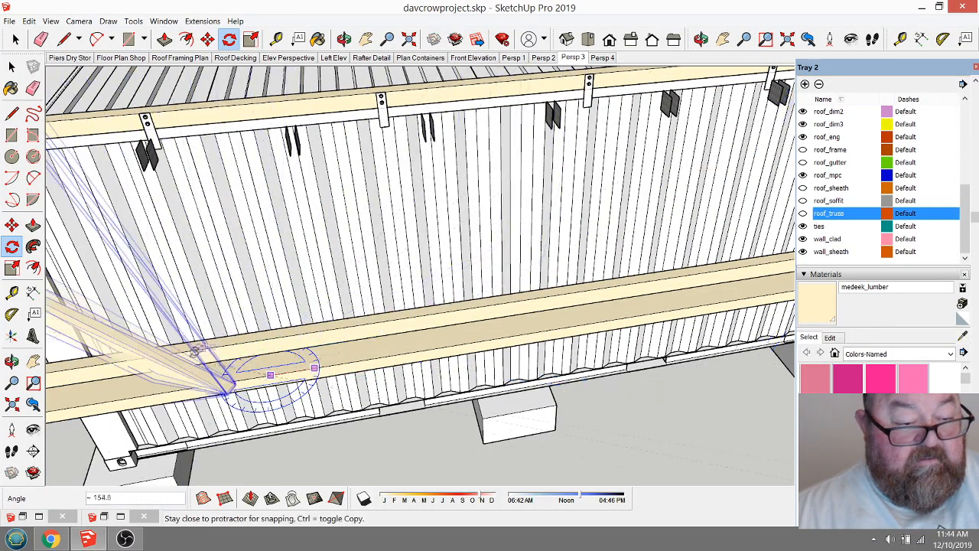
{"action": "left_click", "coordinate": [182, 387]}
{"action": "scroll", "coordinate": [220, 393], "scroll_direction": "up", "scroll_amount": 2}
Move the rotated brace along the red axis to the inside of the gable sheathing and show the roof_truss layer
{"action": "left_click", "coordinate": [208, 38]}
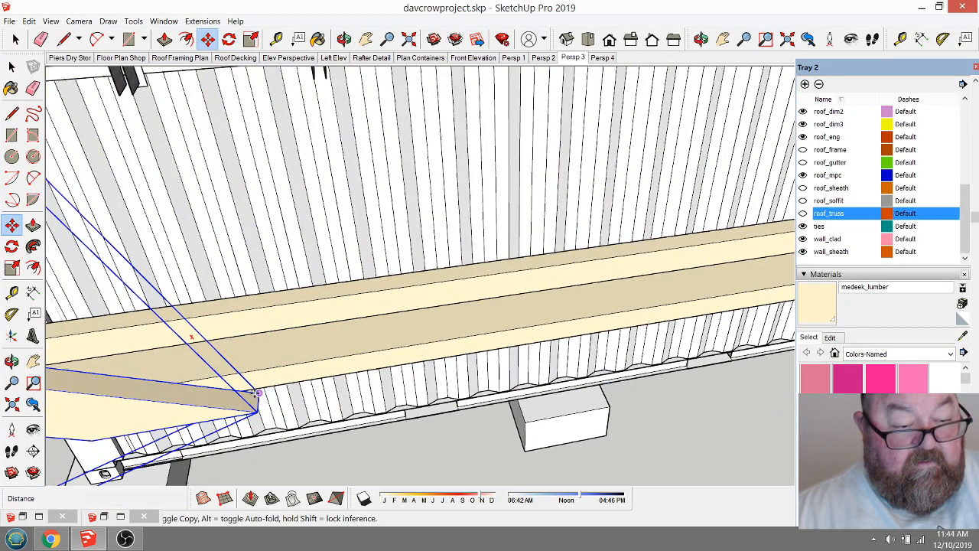
{"action": "scroll", "coordinate": [306, 406], "scroll_direction": "down", "scroll_amount": 6}
{"action": "scroll", "coordinate": [314, 411], "scroll_direction": "up", "scroll_amount": 2}
{"action": "scroll", "coordinate": [325, 251], "scroll_direction": "up", "scroll_amount": 3}
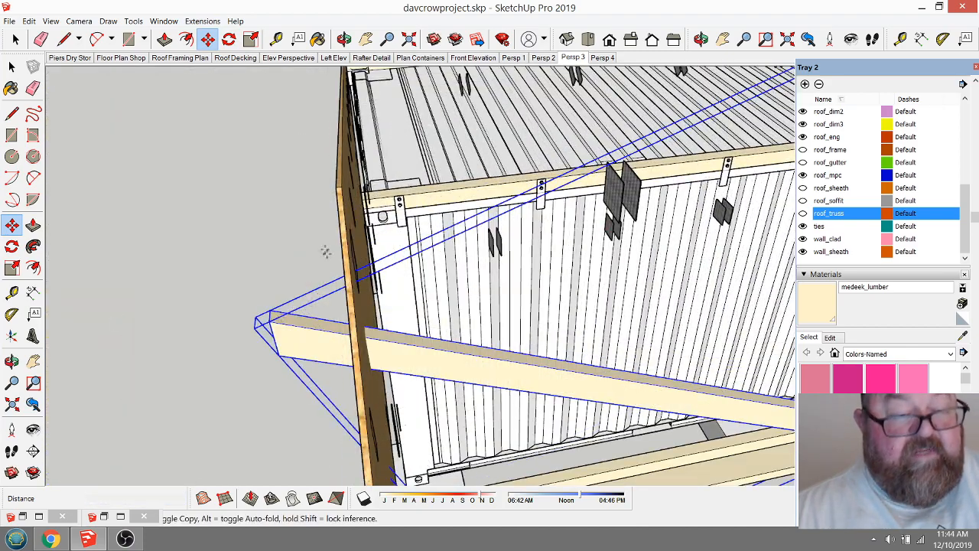
{"action": "left_click", "coordinate": [270, 329]}
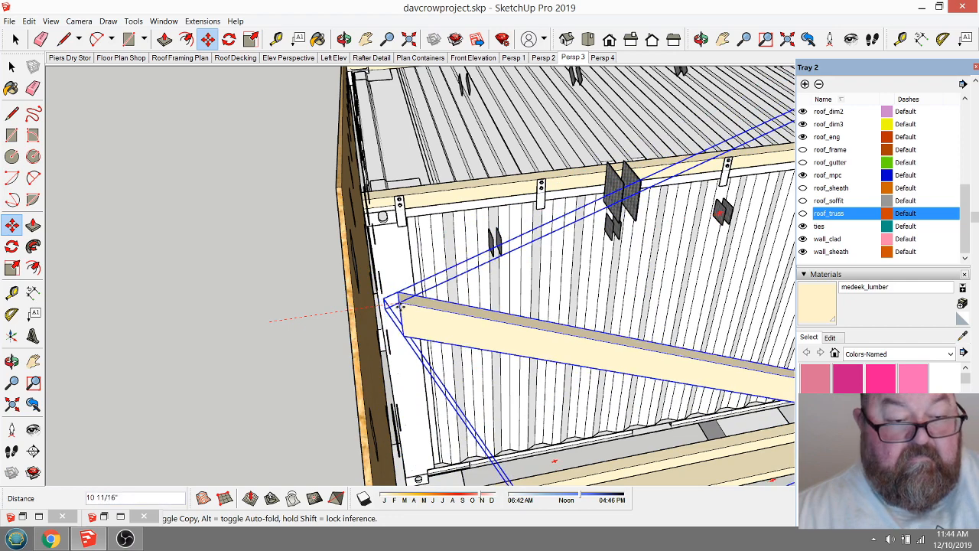
{"action": "left_click", "coordinate": [803, 214]}
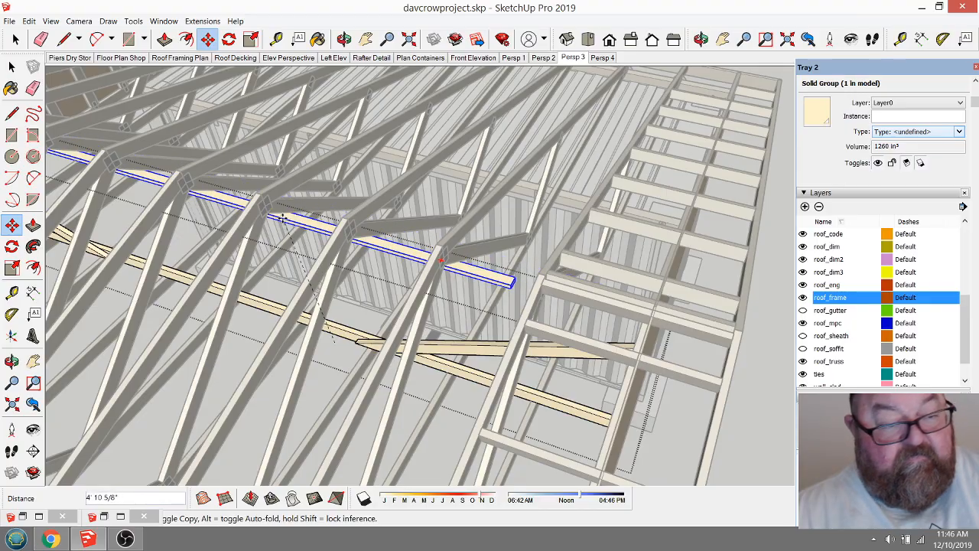
Place a lengthwise 2x4 brace beneath the truss peaks and shift it toward the gable end, past the peak plates
{"action": "left_click", "coordinate": [282, 211]}
{"action": "scroll", "coordinate": [294, 216], "scroll_direction": "up", "scroll_amount": 6}
{"action": "scroll", "coordinate": [273, 230], "scroll_direction": "down", "scroll_amount": 6}
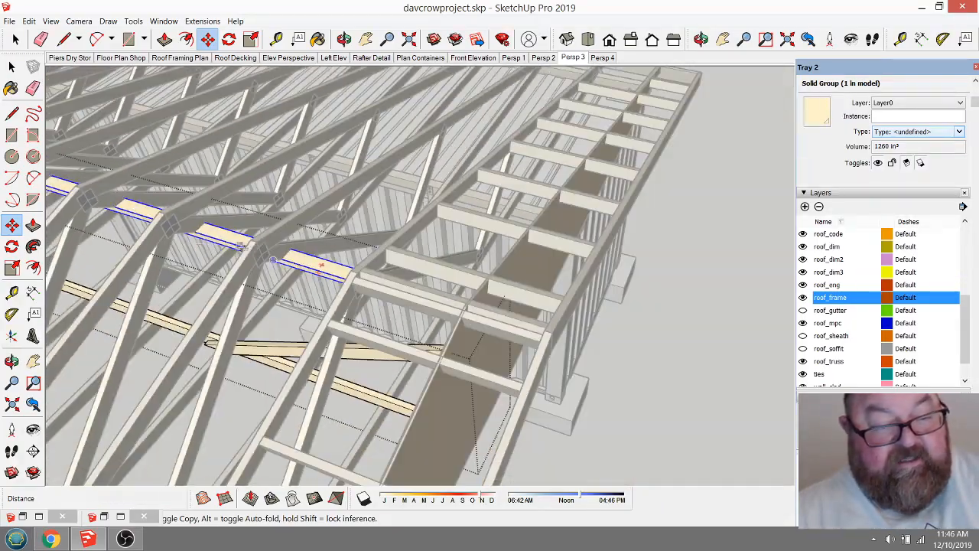
{"action": "scroll", "coordinate": [240, 246], "scroll_direction": "up", "scroll_amount": 4}
{"action": "left_click", "coordinate": [436, 299]}
{"action": "left_click", "coordinate": [204, 231]}
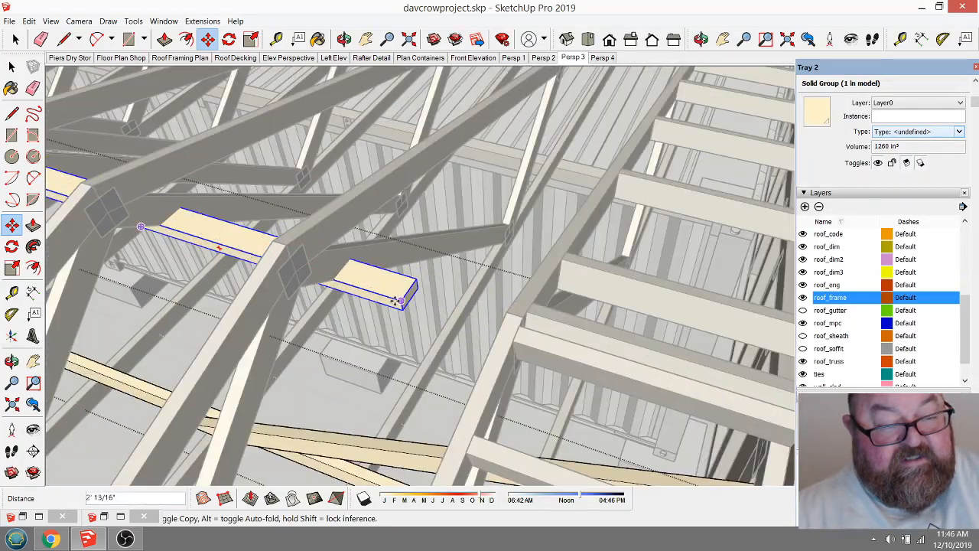
Rotate the ridge brace about its end corner so its wide face matches the slope of the truss web
{"action": "middle_click_drag", "start_coordinate": [322, 78], "coordinate": [287, 233]}
{"action": "left_click", "coordinate": [229, 40]}
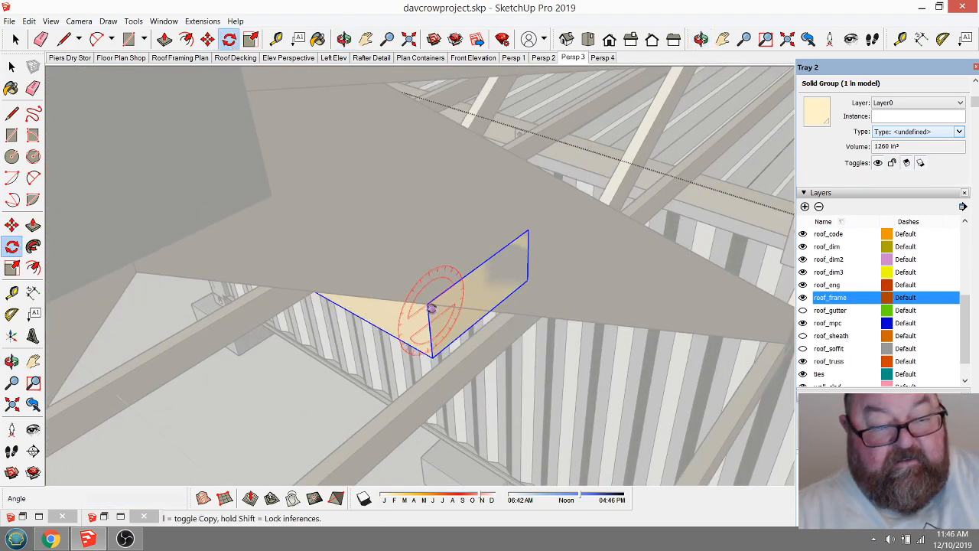
{"action": "left_click", "coordinate": [520, 247]}
{"action": "left_click", "coordinate": [511, 312]}
{"action": "middle_click_drag", "start_coordinate": [512, 312], "coordinate": [382, 263]}
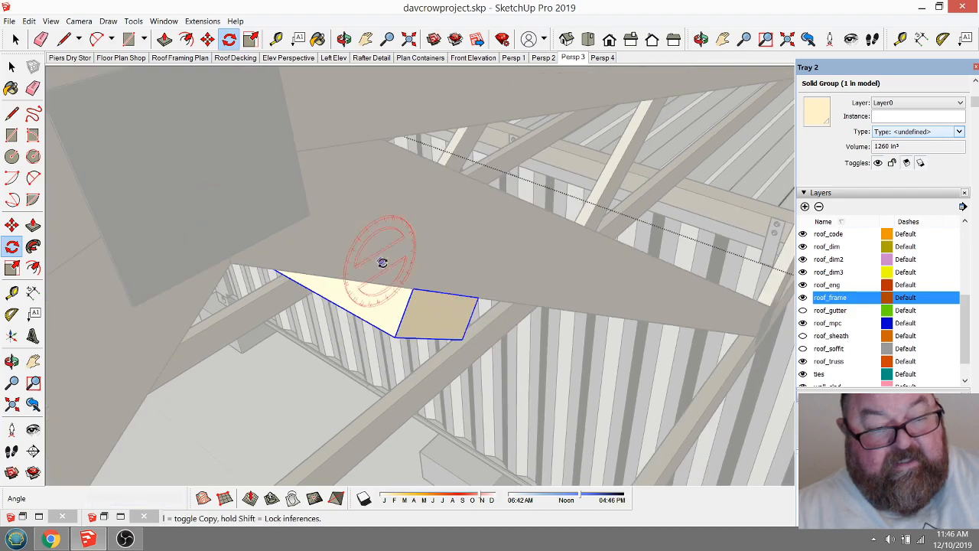
Move the ridge brace by its end corner to the upper end of the web's lower edge, below the peak plate
{"action": "left_click", "coordinate": [211, 40]}
{"action": "left_click", "coordinate": [428, 310]}
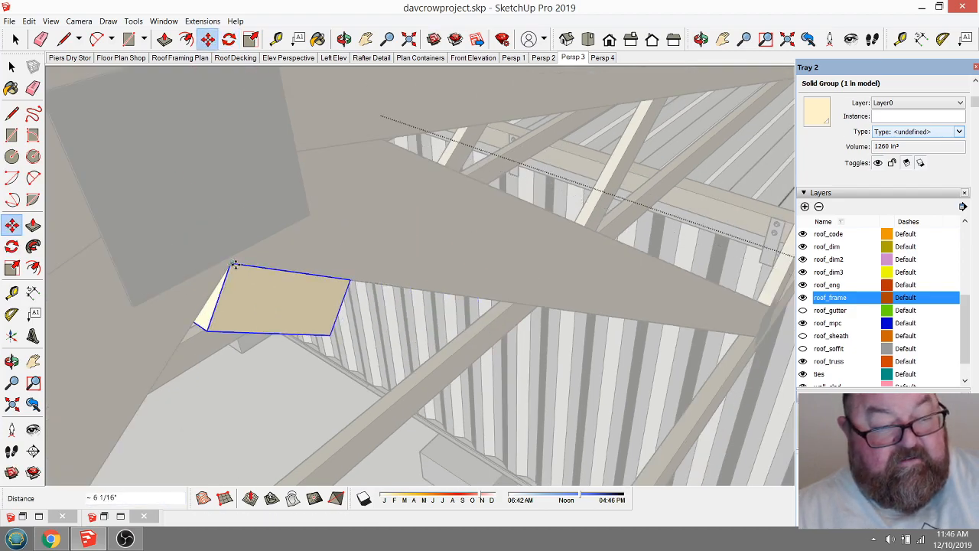
{"action": "middle_click_drag", "start_coordinate": [321, 298], "coordinate": [280, 236]}
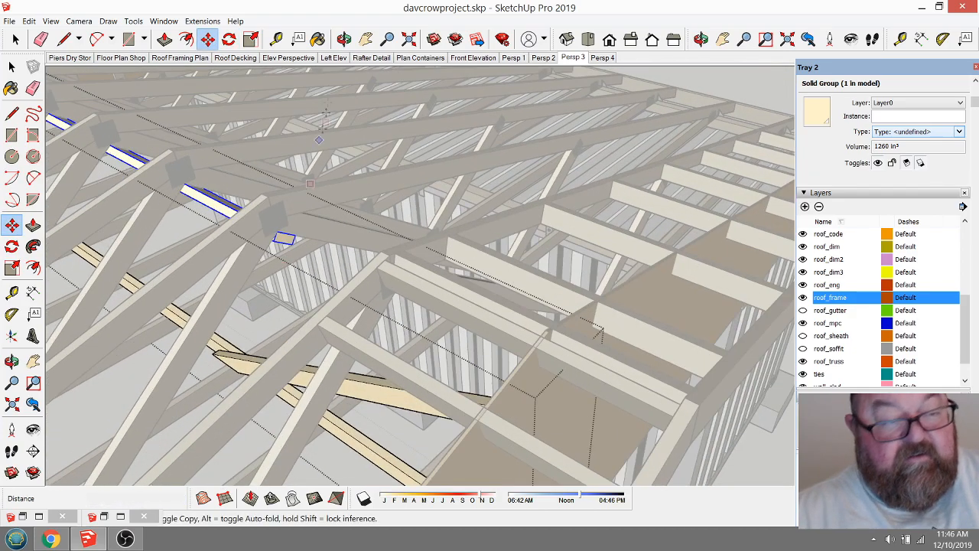
Slide the ridge brace along its length through the trusses to the gable truss
{"action": "key", "text": "o"}
{"action": "scroll", "coordinate": [343, 223], "scroll_direction": "down", "scroll_amount": 5}
{"action": "scroll", "coordinate": [548, 293], "scroll_direction": "up", "scroll_amount": 6}
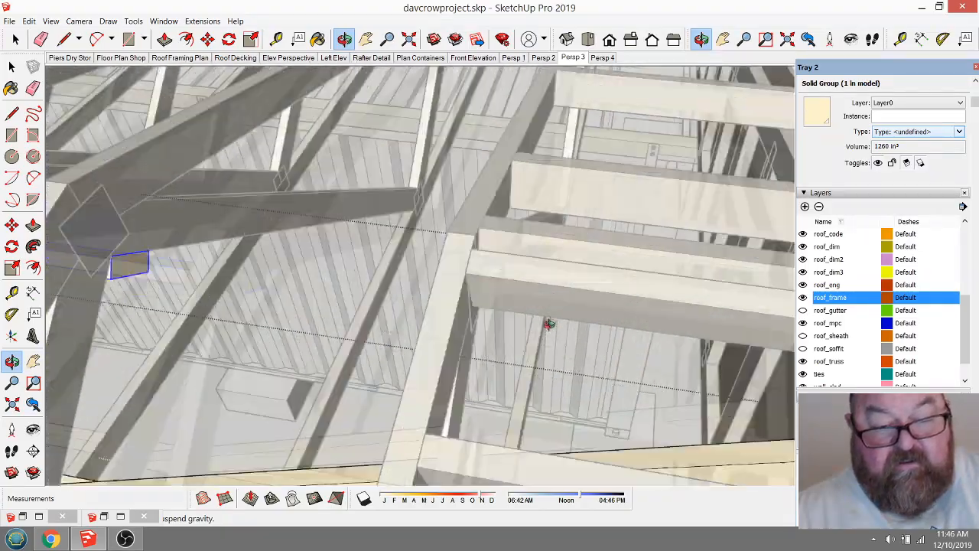
{"action": "scroll", "coordinate": [548, 293], "scroll_direction": "down", "scroll_amount": 5}
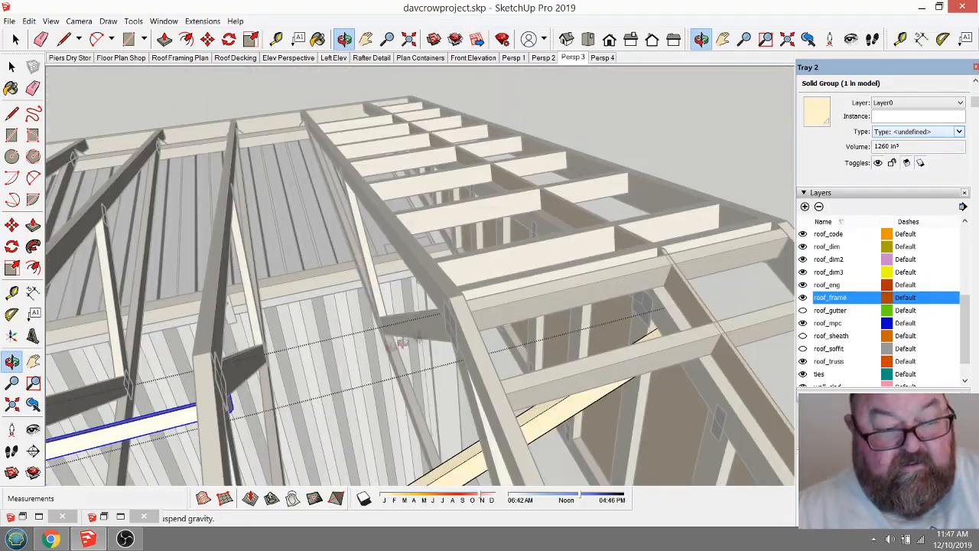
{"action": "left_click", "coordinate": [207, 39]}
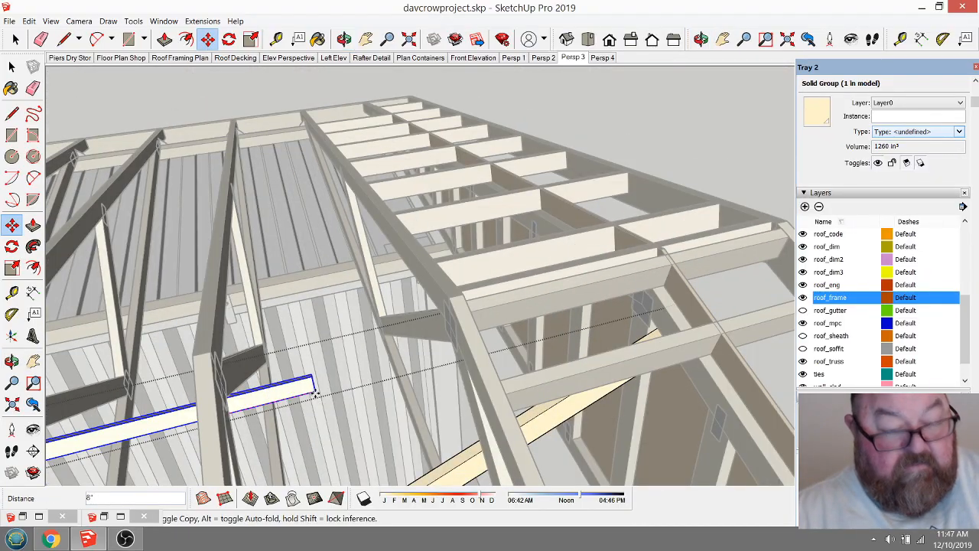
{"action": "scroll", "coordinate": [688, 313], "scroll_direction": "down", "scroll_amount": 4}
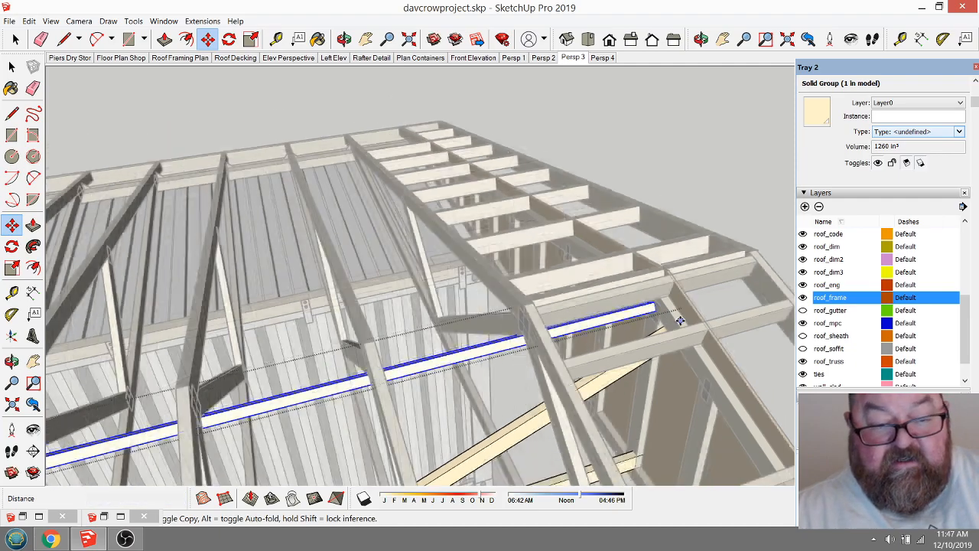
{"action": "scroll", "coordinate": [682, 326], "scroll_direction": "down", "scroll_amount": 2}
{"action": "scroll", "coordinate": [281, 427], "scroll_direction": "up", "scroll_amount": 4}
Push/Pull the end face of the ridge brace at the opposite gable sheathing
{"action": "left_click", "coordinate": [344, 39]}
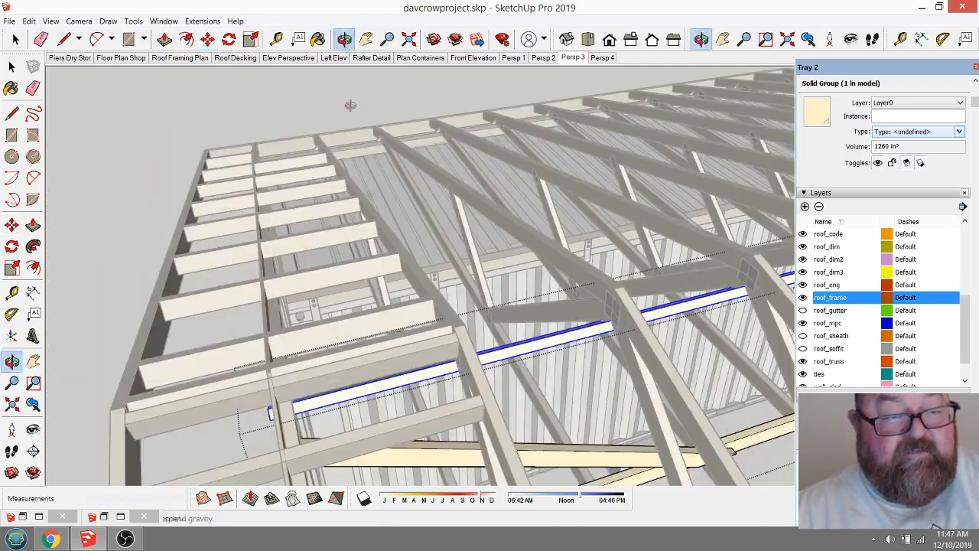
{"action": "left_click_drag", "start_coordinate": [358, 283], "coordinate": [463, 296]}
{"action": "scroll", "coordinate": [415, 349], "scroll_direction": "up", "scroll_amount": 5}
{"action": "key", "text": "space"}
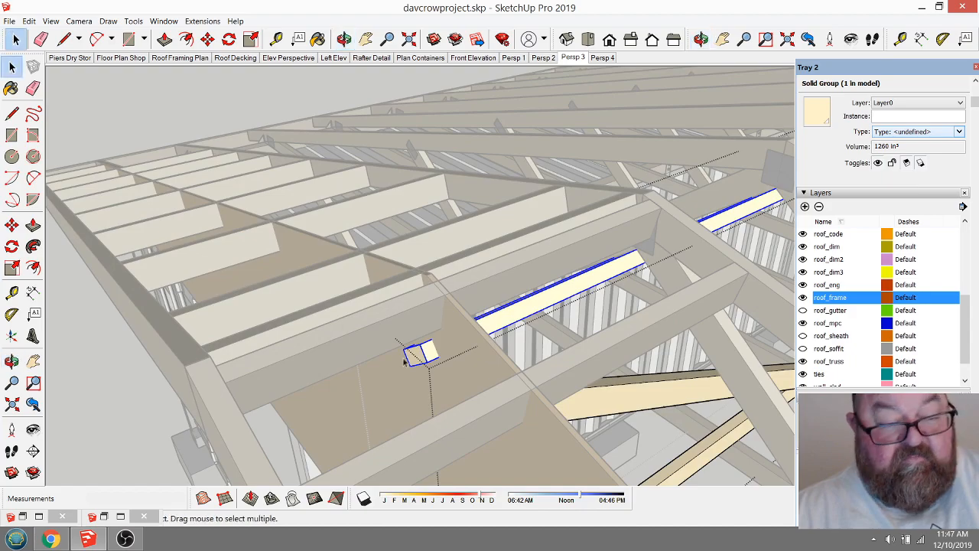
{"action": "left_click", "coordinate": [216, 109]}
{"action": "key", "text": "p"}
{"action": "left_click", "coordinate": [412, 354]}
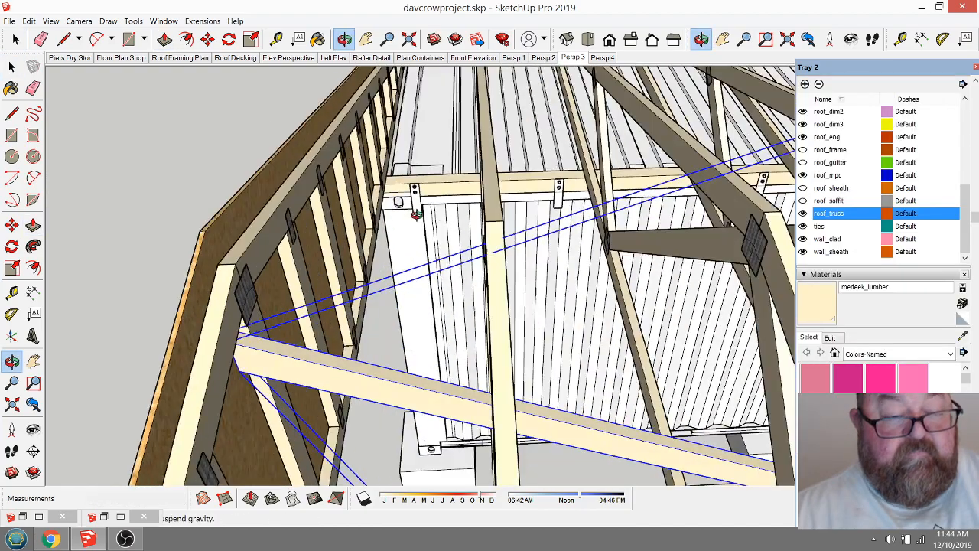
Deselect the angled brace and inspect its fit between the gable truss and the bottom-chord bracing
{"action": "middle_click_drag", "start_coordinate": [415, 212], "coordinate": [311, 201]}
{"action": "left_click_drag", "start_coordinate": [285, 205], "coordinate": [242, 210]}
{"action": "left_click", "coordinate": [17, 39]}
{"action": "left_click", "coordinate": [161, 140]}
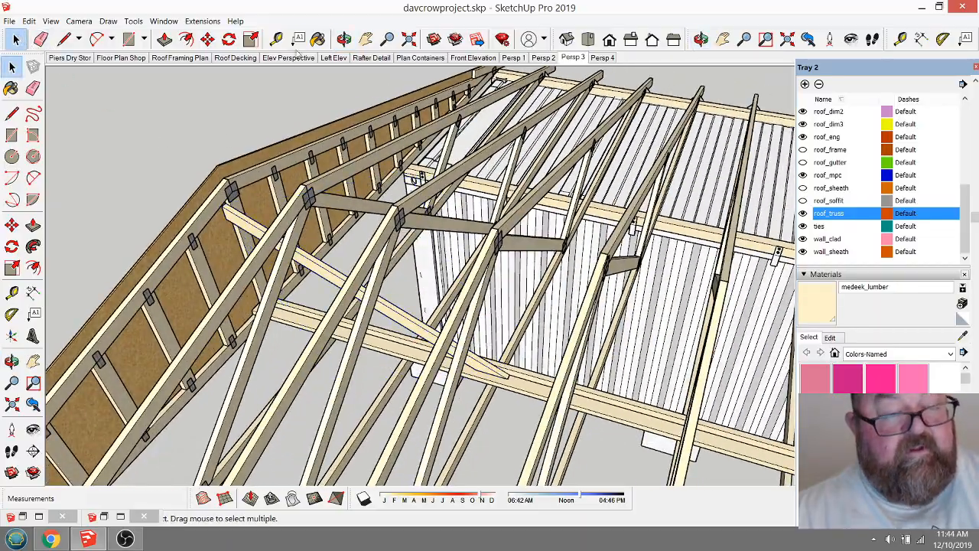
{"action": "left_click", "coordinate": [344, 40]}
{"action": "left_click_drag", "start_coordinate": [363, 275], "coordinate": [447, 406]}
{"action": "left_click_drag", "start_coordinate": [362, 409], "coordinate": [324, 305]}
{"action": "left_click_drag", "start_coordinate": [327, 305], "coordinate": [441, 391]}
{"action": "middle_click_drag", "start_coordinate": [442, 391], "coordinate": [570, 345]}
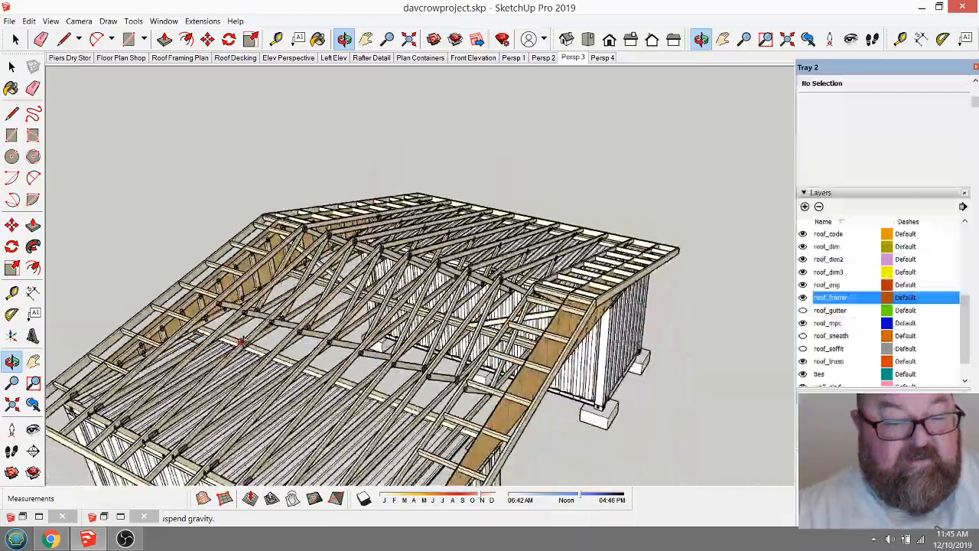
Examine the lengthwise brace beneath the truss peaks and how it meets the webs along the roof
{"action": "middle_click_drag", "start_coordinate": [240, 342], "coordinate": [403, 314]}
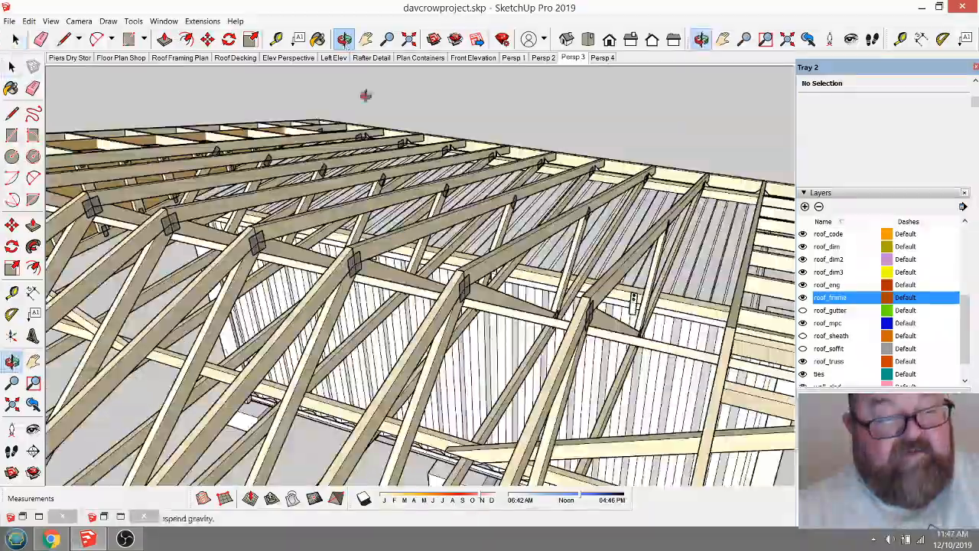
{"action": "middle_click_drag", "start_coordinate": [367, 230], "coordinate": [460, 355]}
{"action": "middle_click_drag", "start_coordinate": [406, 299], "coordinate": [464, 345]}
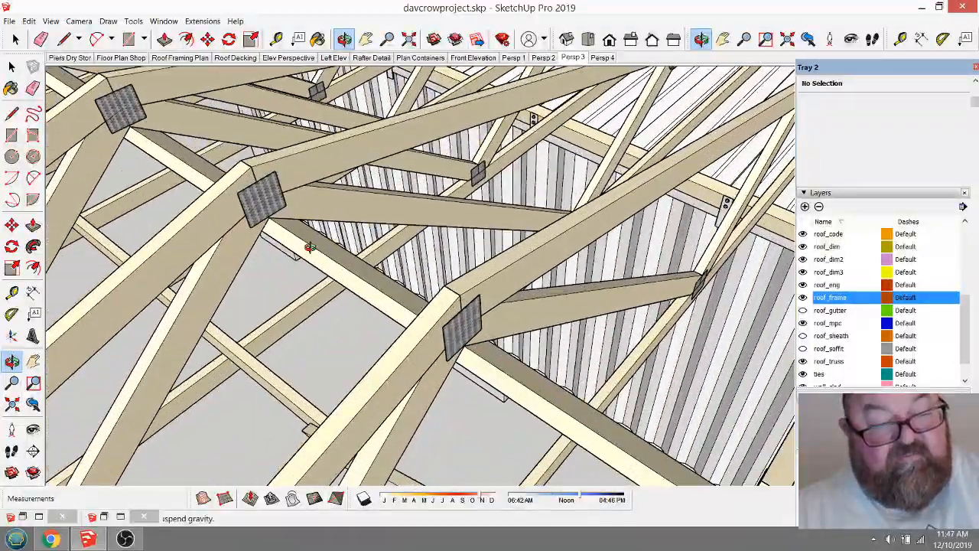
{"action": "middle_click_drag", "start_coordinate": [308, 246], "coordinate": [527, 407]}
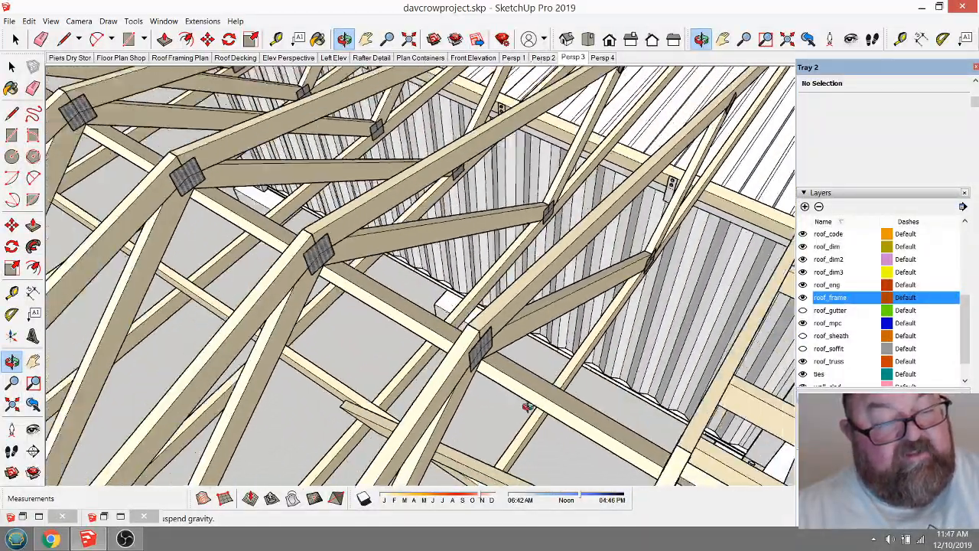
{"action": "middle_click_drag", "start_coordinate": [205, 168], "coordinate": [481, 225]}
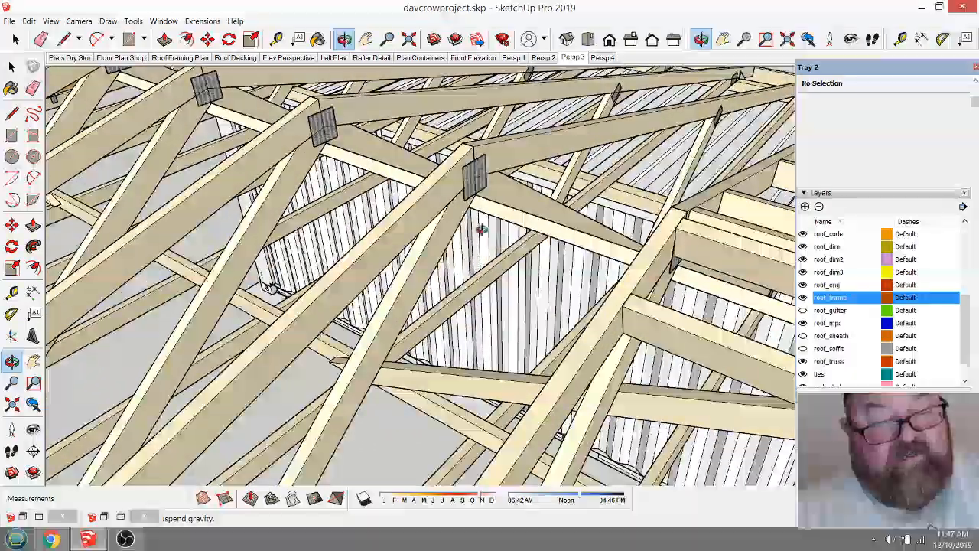
{"action": "middle_click_drag", "start_coordinate": [483, 171], "coordinate": [475, 290]}
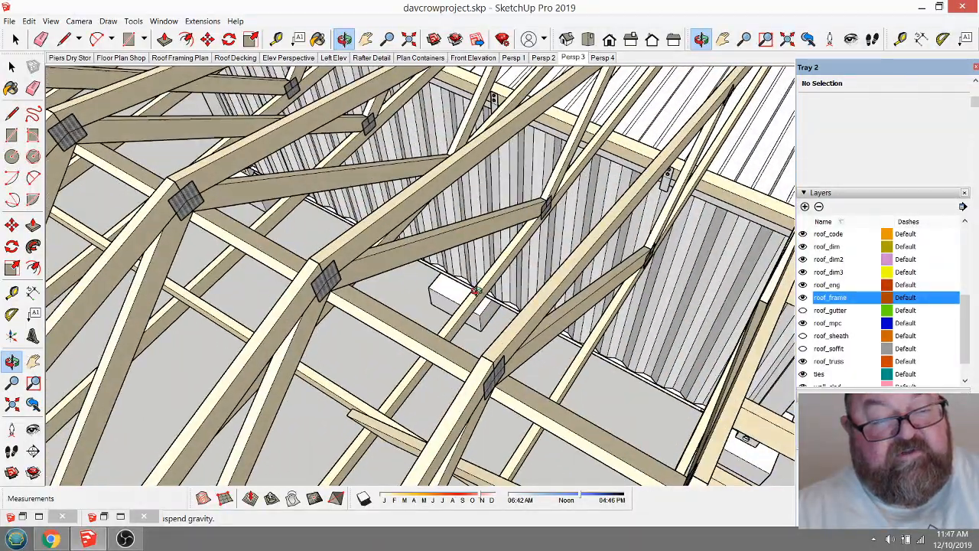
{"action": "middle_click_drag", "start_coordinate": [512, 327], "coordinate": [415, 337]}
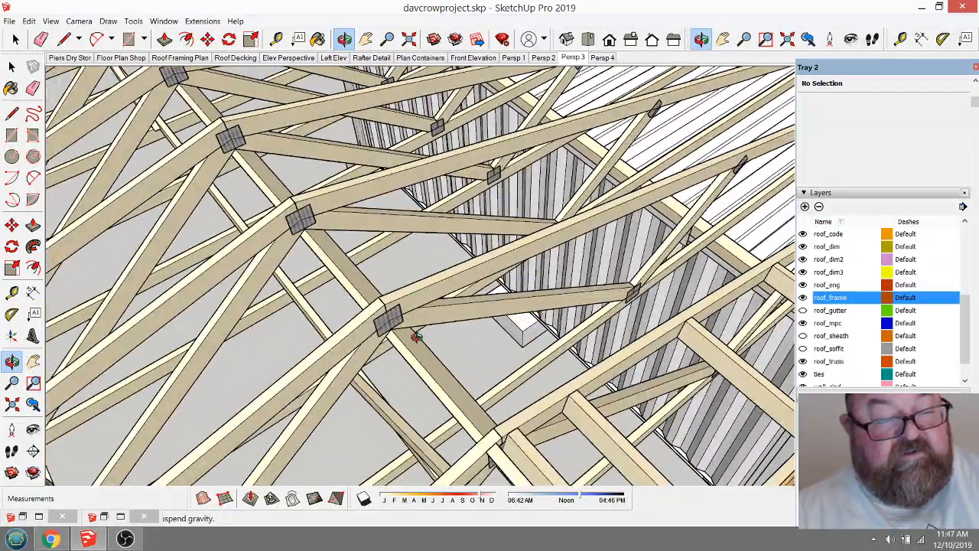
{"action": "middle_click_drag", "start_coordinate": [324, 173], "coordinate": [506, 329]}
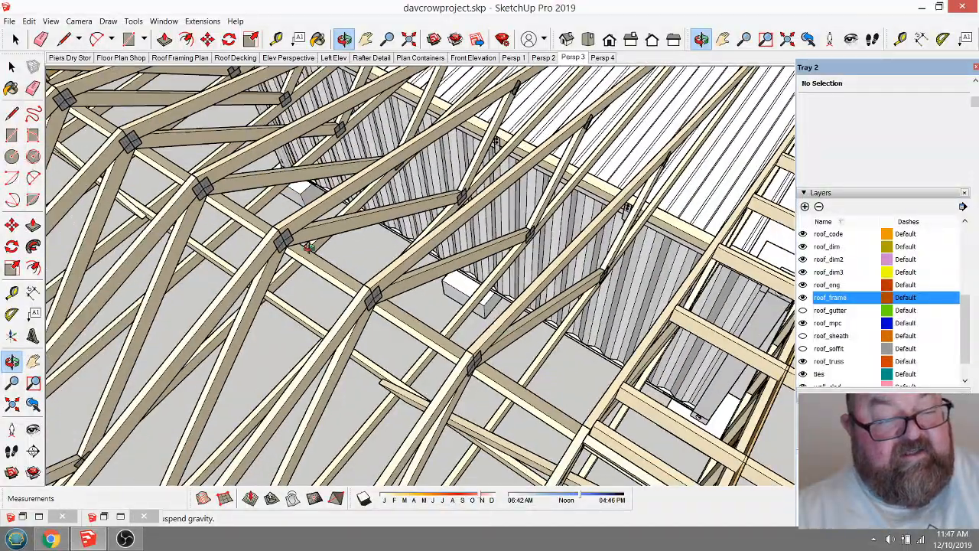
{"action": "middle_click_drag", "start_coordinate": [308, 245], "coordinate": [421, 268]}
{"action": "middle_click_drag", "start_coordinate": [548, 284], "coordinate": [559, 256]}
{"action": "middle_click_drag", "start_coordinate": [482, 280], "coordinate": [311, 199]}
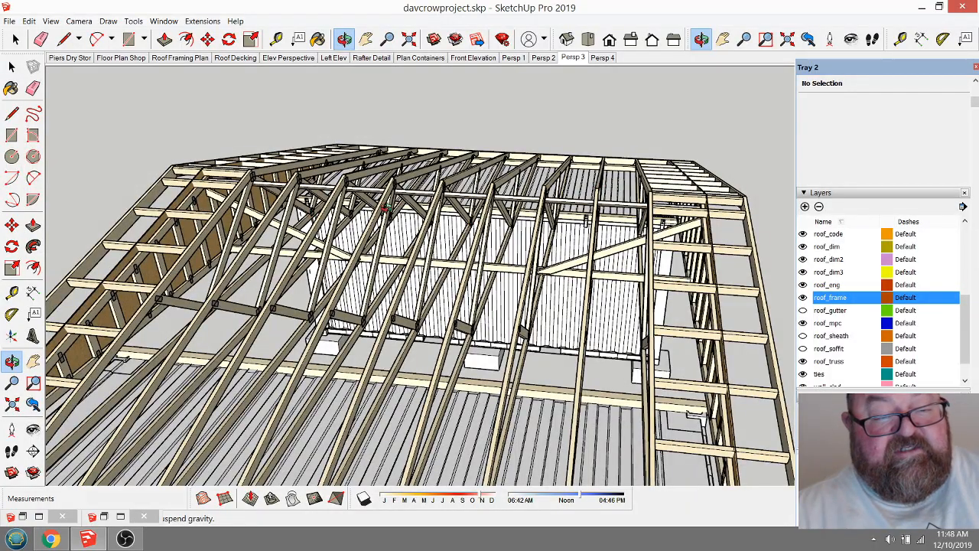
Review the complete truss bracing from above and inspect the truss heels along the eave
{"action": "middle_click_drag", "start_coordinate": [512, 283], "coordinate": [656, 228]}
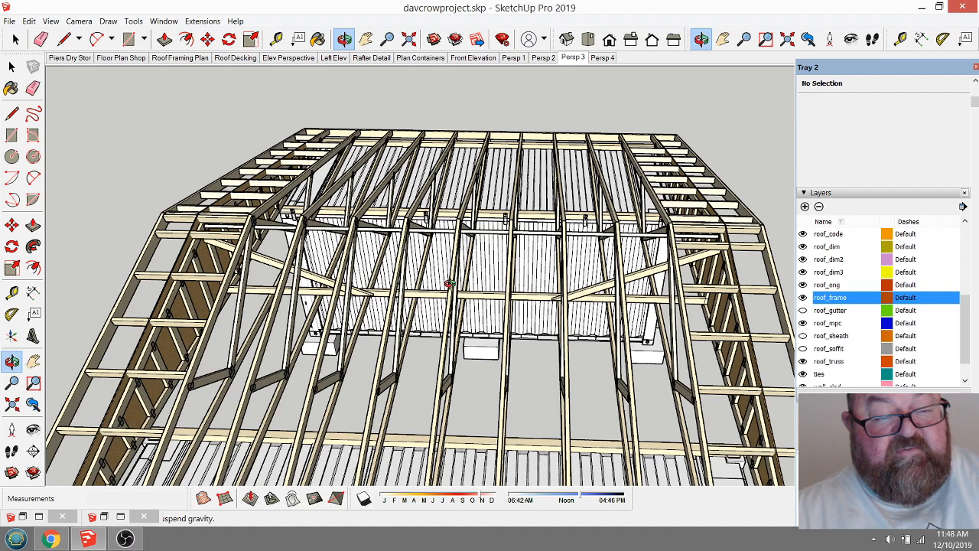
{"action": "left_click_drag", "start_coordinate": [455, 288], "coordinate": [424, 295]}
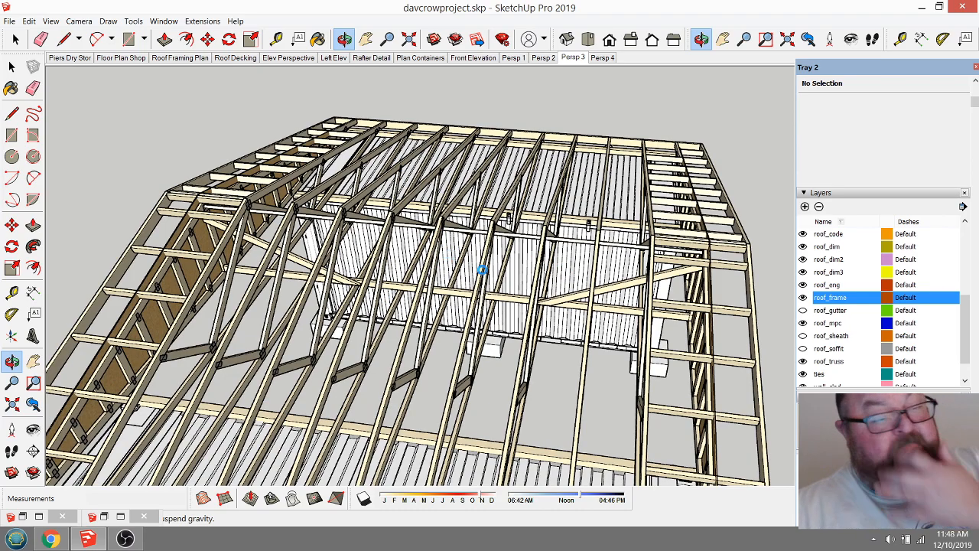
{"action": "left_click_drag", "start_coordinate": [482, 269], "coordinate": [601, 177]}
{"action": "left_click_drag", "start_coordinate": [479, 215], "coordinate": [490, 333]}
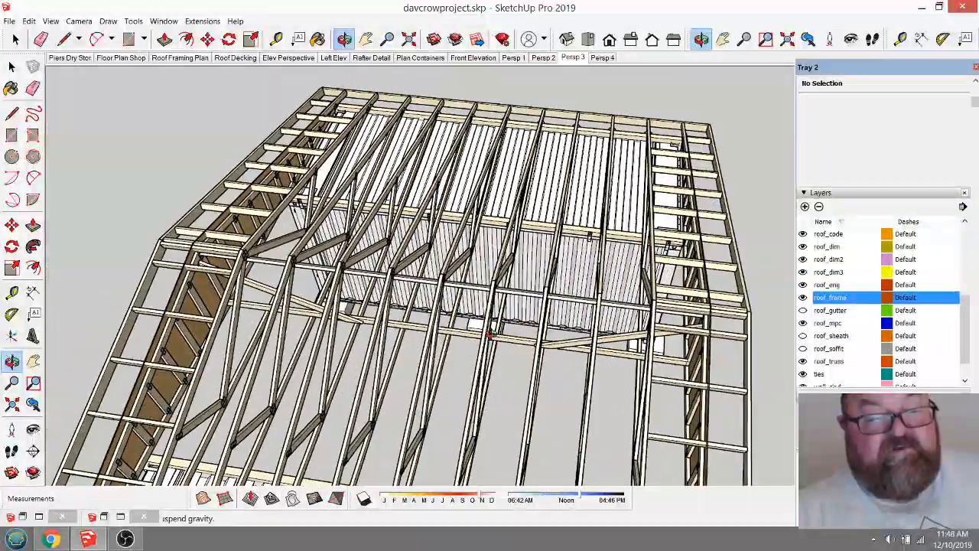
{"action": "scroll", "coordinate": [554, 119], "scroll_direction": "up", "scroll_amount": 5}
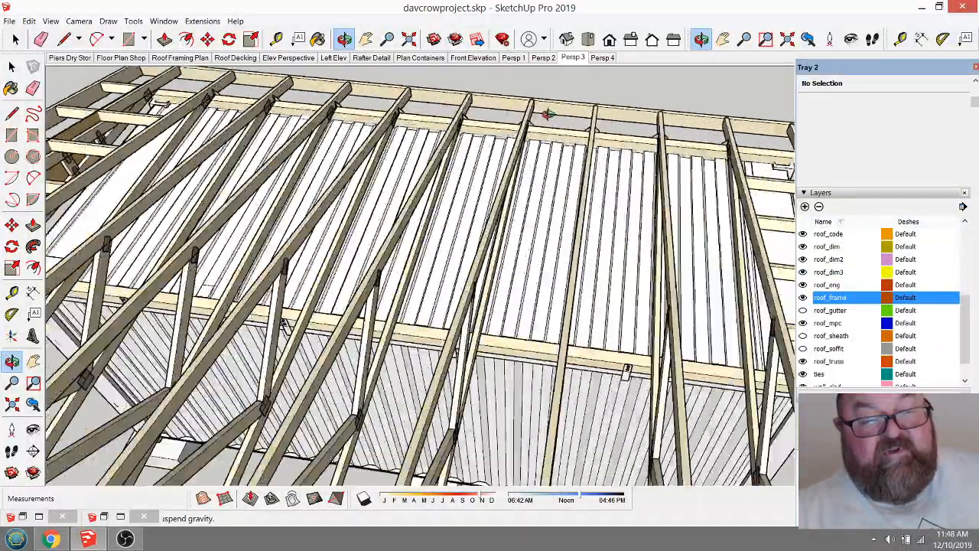
{"action": "left_click_drag", "start_coordinate": [490, 135], "coordinate": [426, 110]}
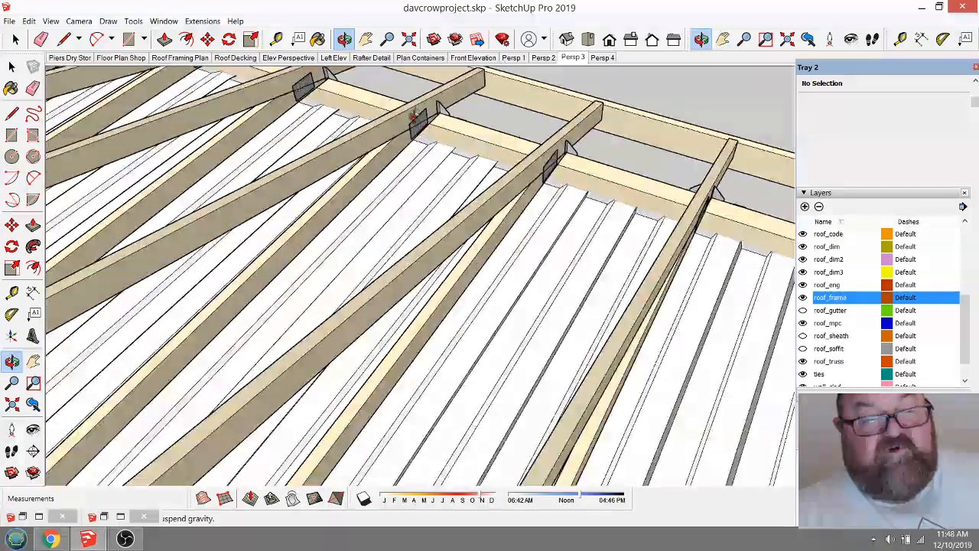
{"action": "scroll", "coordinate": [451, 124], "scroll_direction": "down", "scroll_amount": 3}
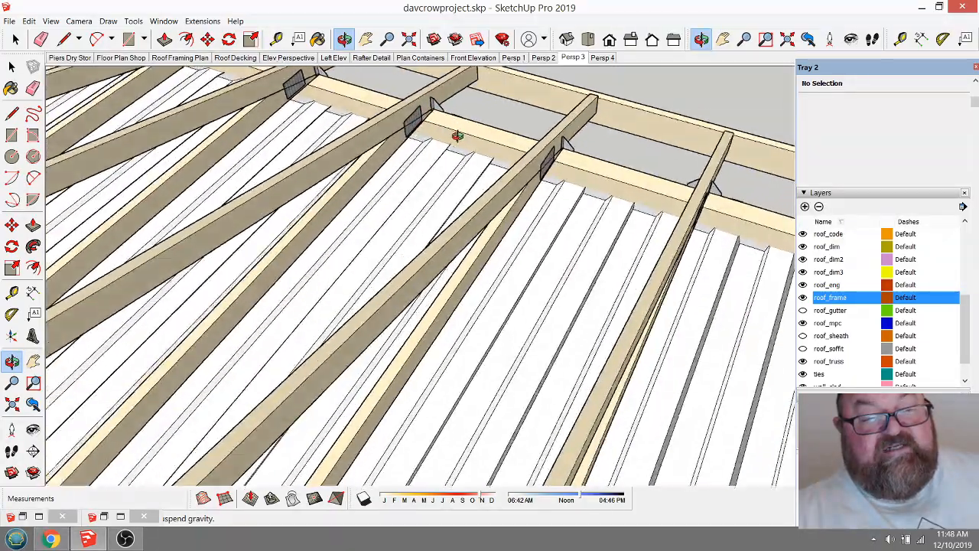
Show the roof_gutter and roof_sheath layers so the gutters and roof sheathing cover the truss framing
{"action": "scroll", "coordinate": [585, 160], "scroll_direction": "down", "scroll_amount": 5}
{"action": "scroll", "coordinate": [588, 164], "scroll_direction": "down", "scroll_amount": 8}
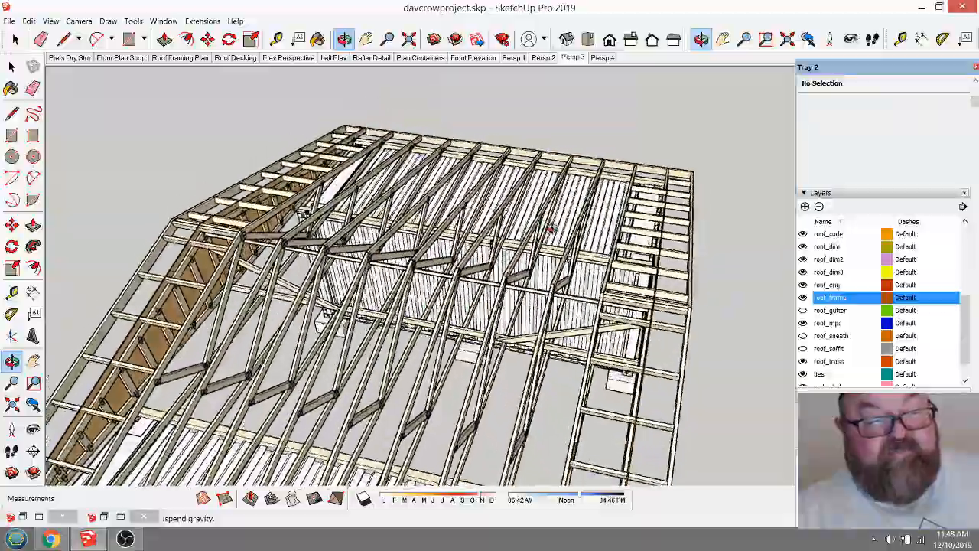
{"action": "left_click_drag", "start_coordinate": [551, 228], "coordinate": [283, 298]}
{"action": "scroll", "coordinate": [419, 341], "scroll_direction": "down", "scroll_amount": 7}
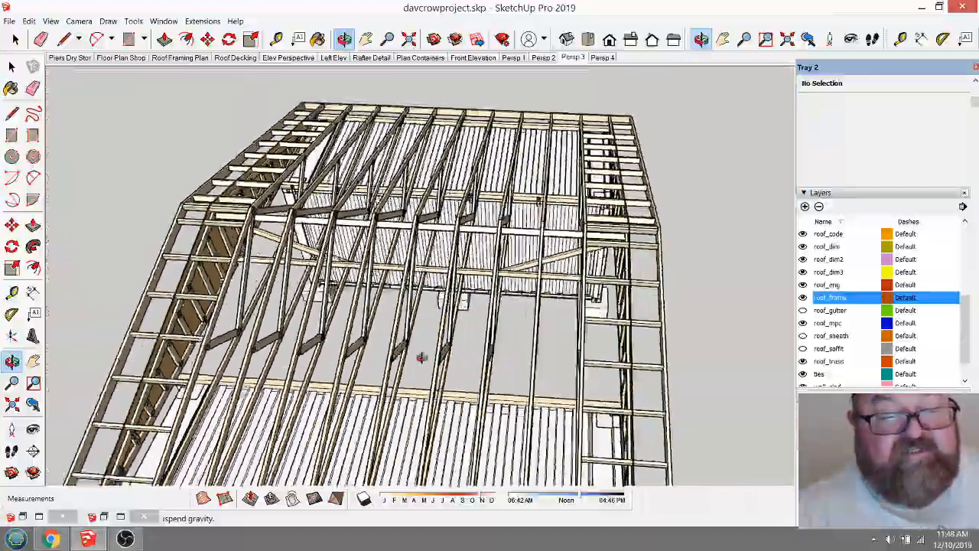
{"action": "left_click_drag", "start_coordinate": [421, 358], "coordinate": [539, 340]}
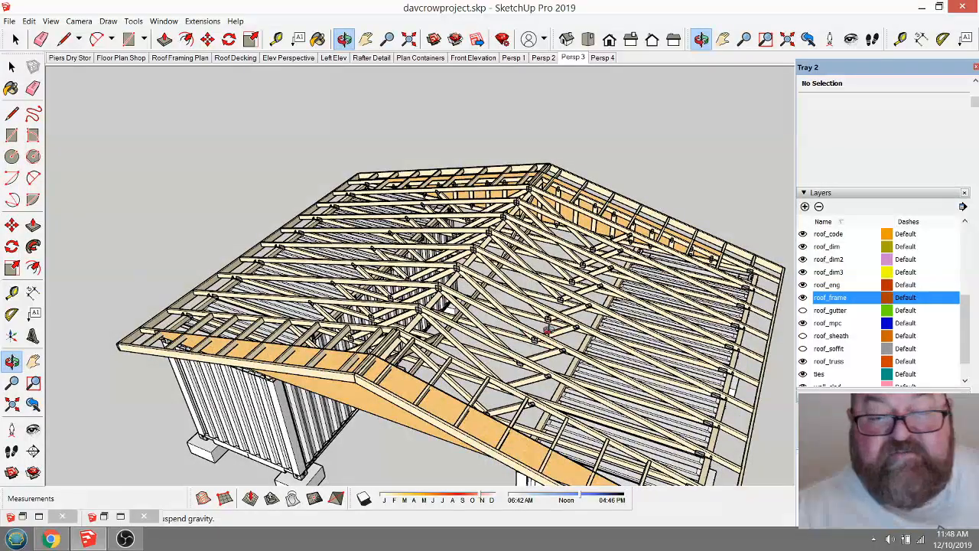
{"action": "left_click", "coordinate": [803, 311]}
{"action": "left_click_drag", "start_coordinate": [498, 269], "coordinate": [637, 291]}
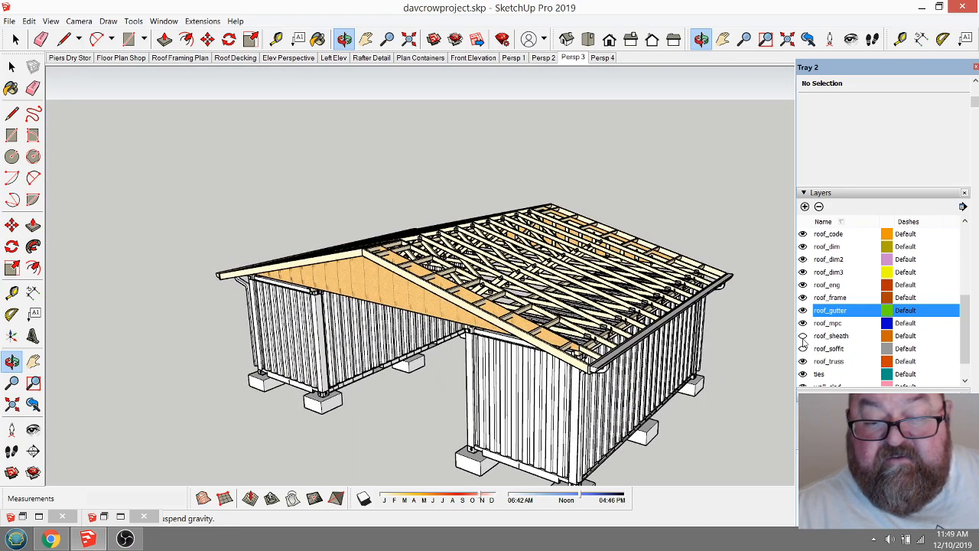
{"action": "left_click", "coordinate": [802, 336]}
{"action": "left_click_drag", "start_coordinate": [634, 335], "coordinate": [573, 392]}
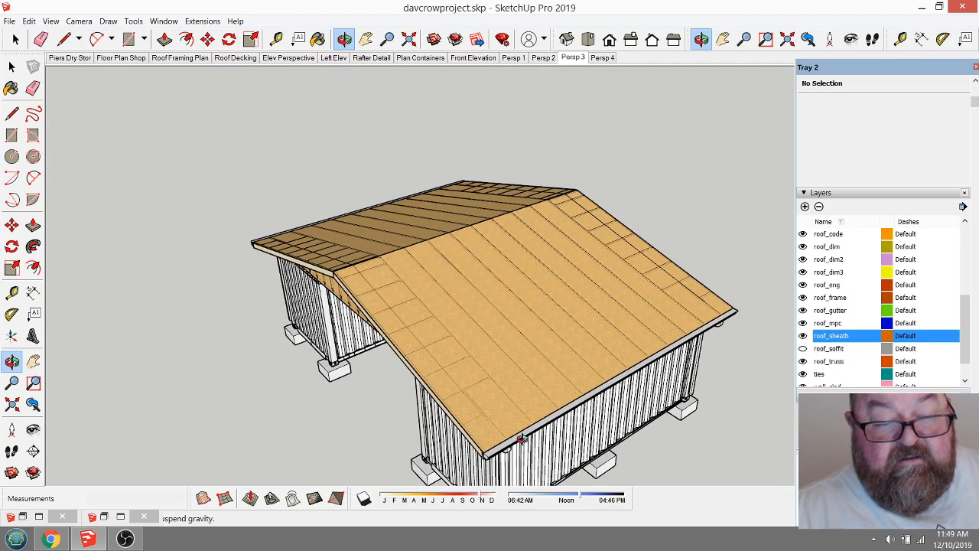
Inspect the roof sheathing edges and gutters at the eave corners, and select the roof_mpc layer
{"action": "scroll", "coordinate": [520, 403], "scroll_direction": "up", "scroll_amount": 6}
{"action": "left_click_drag", "start_coordinate": [526, 350], "coordinate": [353, 353]}
{"action": "scroll", "coordinate": [293, 348], "scroll_direction": "down", "scroll_amount": 3}
{"action": "left_click_drag", "start_coordinate": [293, 348], "coordinate": [494, 372]}
{"action": "scroll", "coordinate": [558, 398], "scroll_direction": "up", "scroll_amount": 3}
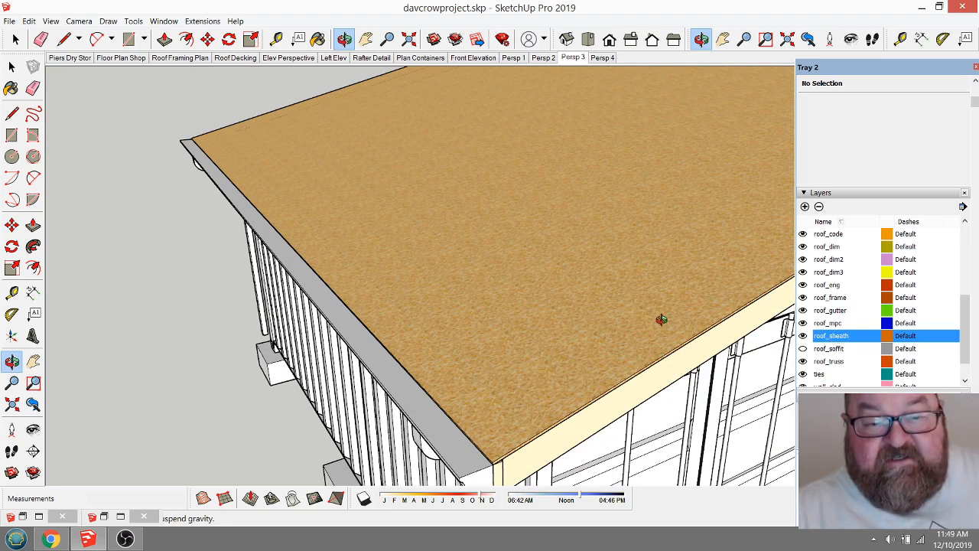
{"action": "left_click", "coordinate": [839, 322]}
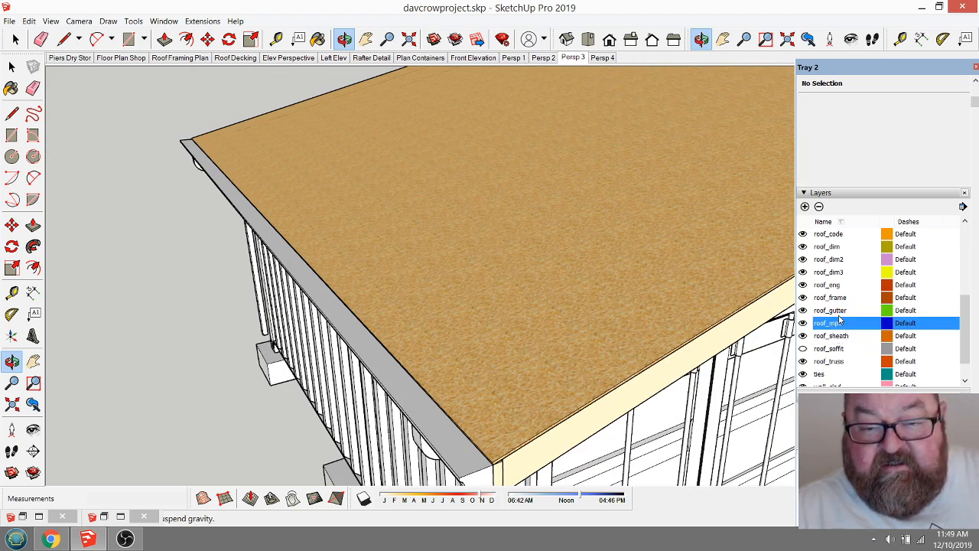
{"action": "scroll", "coordinate": [841, 368], "scroll_direction": "down", "scroll_amount": 1}
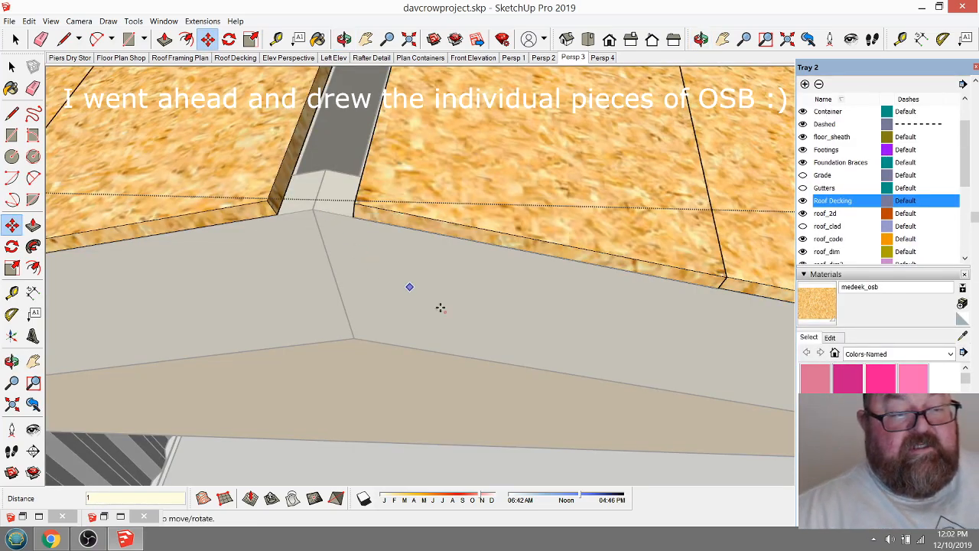
Review the individual OSB decking sheets on both roof slopes and the gap along the ridge
{"action": "scroll", "coordinate": [467, 338], "scroll_direction": "down", "scroll_amount": 4}
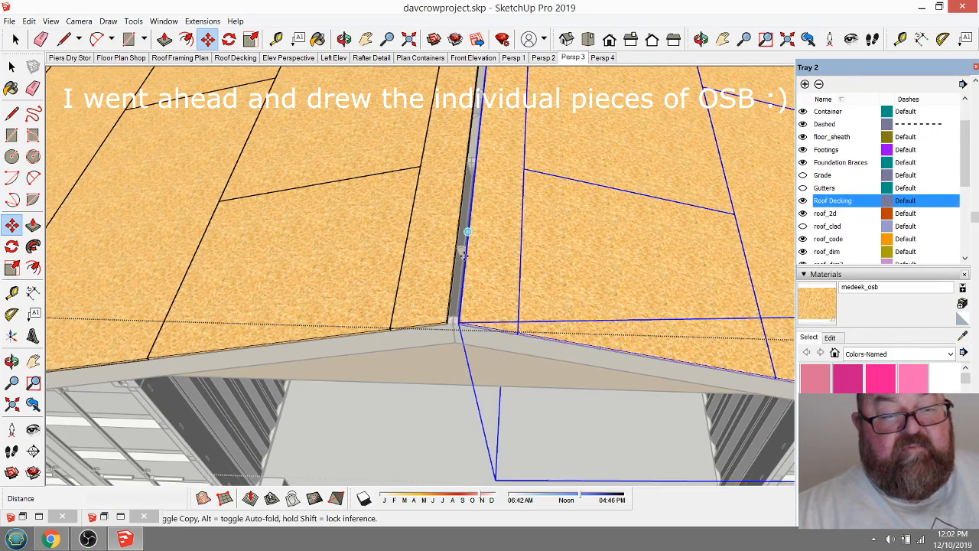
{"action": "scroll", "coordinate": [464, 334], "scroll_direction": "down", "scroll_amount": 1}
{"action": "scroll", "coordinate": [465, 335], "scroll_direction": "down", "scroll_amount": 2}
{"action": "scroll", "coordinate": [411, 336], "scroll_direction": "down", "scroll_amount": 4}
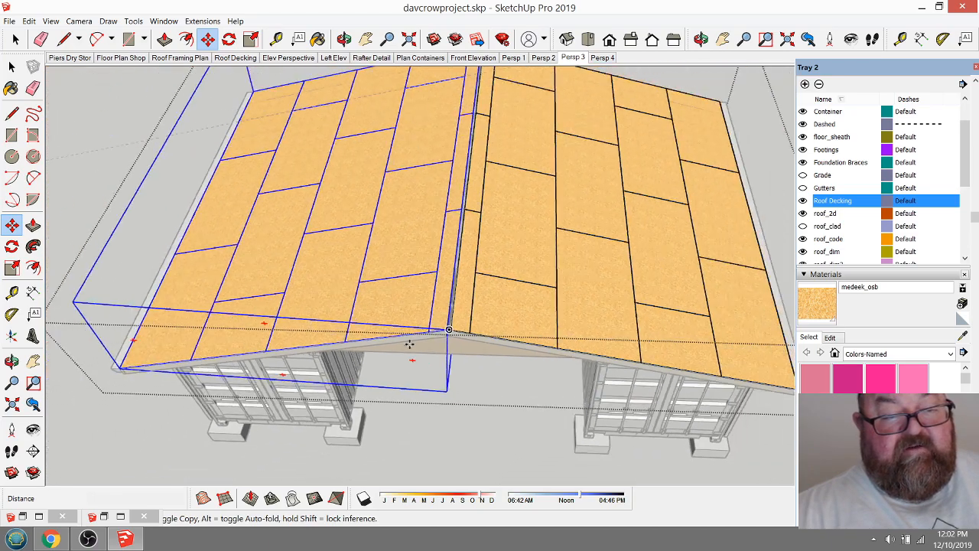
{"action": "key", "text": "space"}
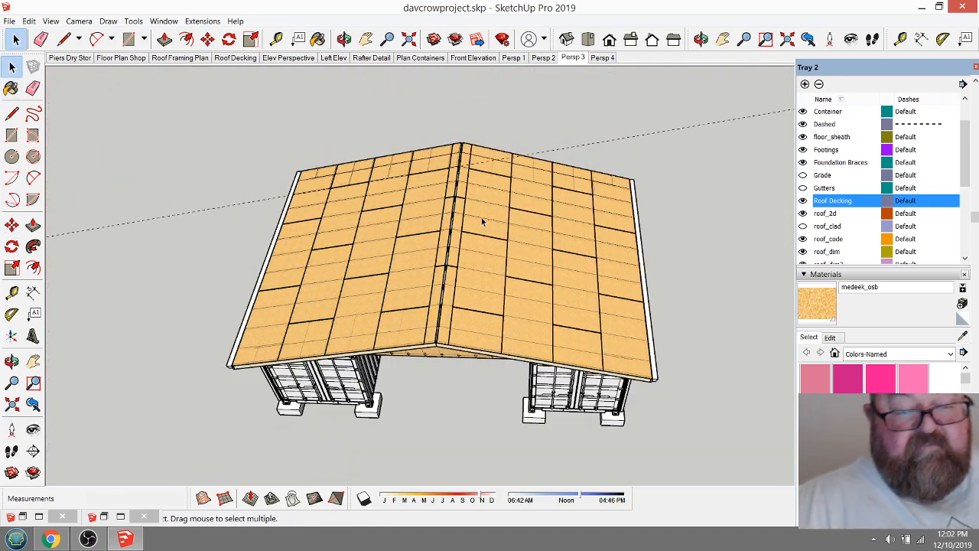
{"action": "scroll", "coordinate": [501, 303], "scroll_direction": "up", "scroll_amount": 3}
{"action": "middle_click_drag", "start_coordinate": [495, 303], "coordinate": [415, 308]}
{"action": "scroll", "coordinate": [327, 289], "scroll_direction": "down", "scroll_amount": 1}
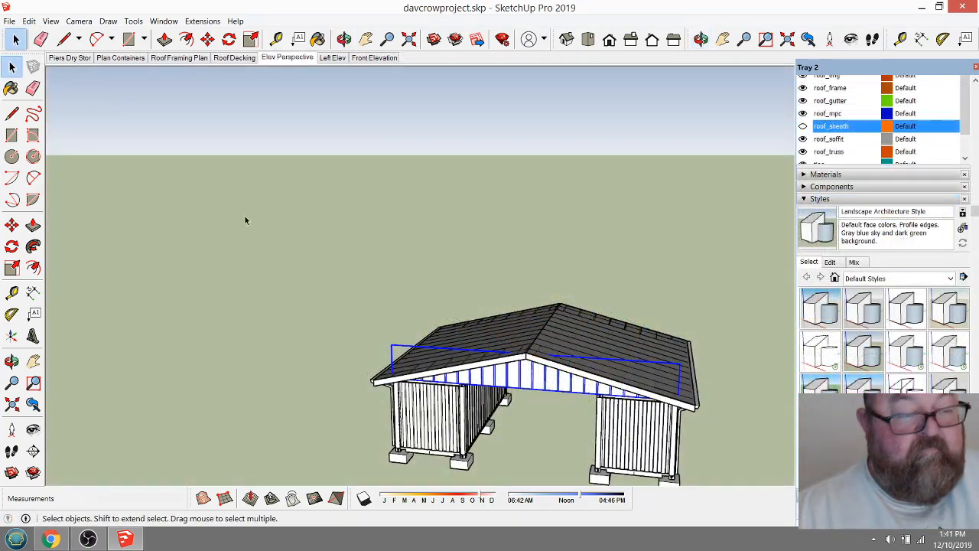
Switch to the Elev Perspective scene and review the gable siding and roof cladding above the containers
{"action": "scroll", "coordinate": [559, 396], "scroll_direction": "up", "scroll_amount": 3}
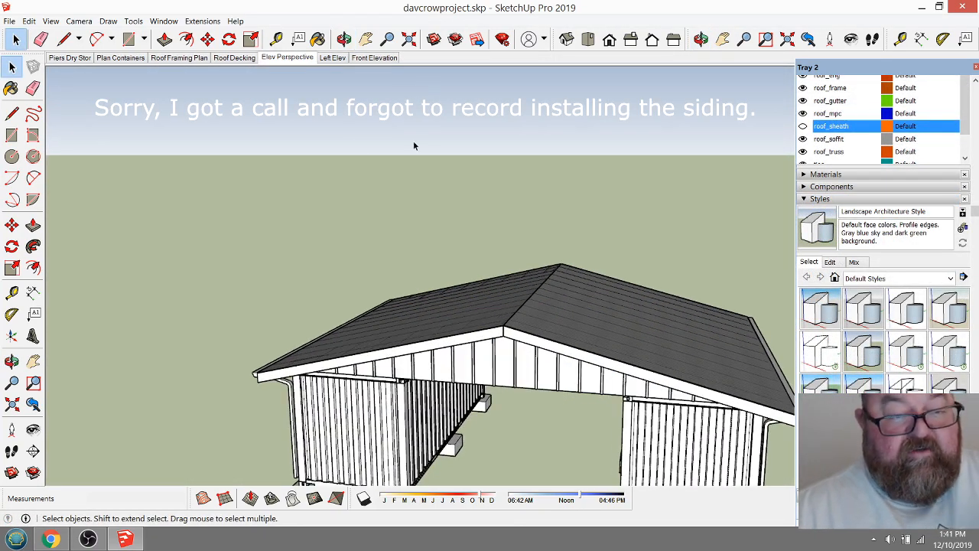
{"action": "left_click", "coordinate": [287, 58]}
{"action": "middle_click_drag", "start_coordinate": [459, 324], "coordinate": [419, 312]}
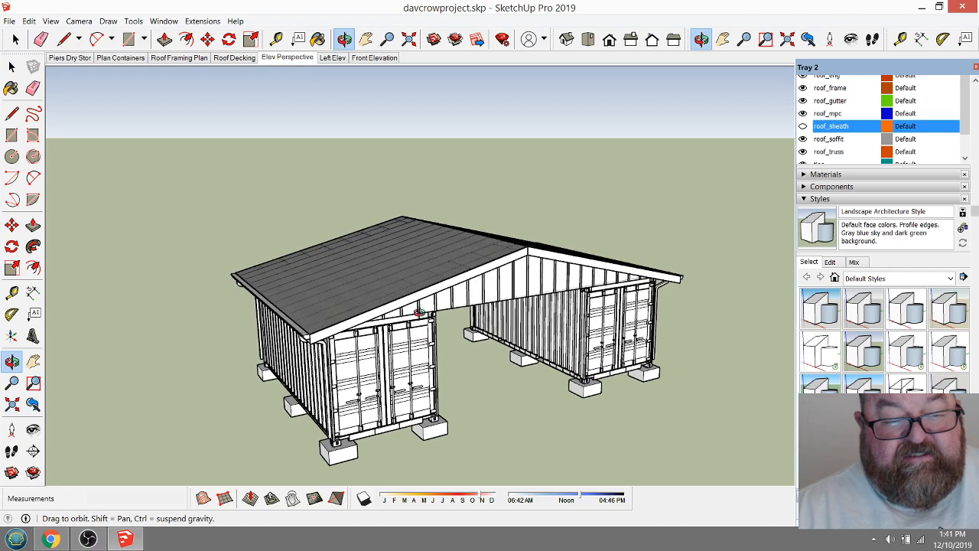
{"action": "middle_click_drag", "start_coordinate": [477, 275], "coordinate": [591, 367]}
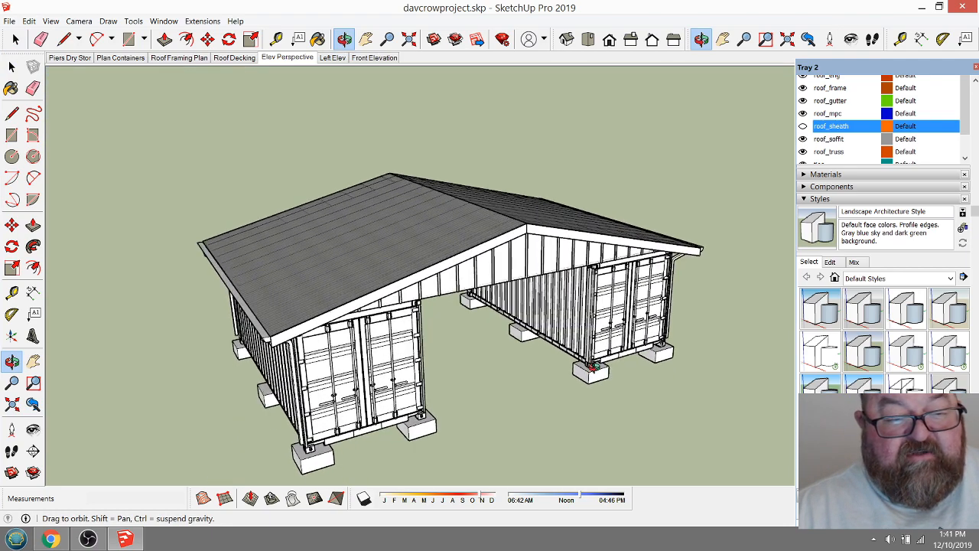
{"action": "middle_click_drag", "start_coordinate": [553, 246], "coordinate": [579, 353]}
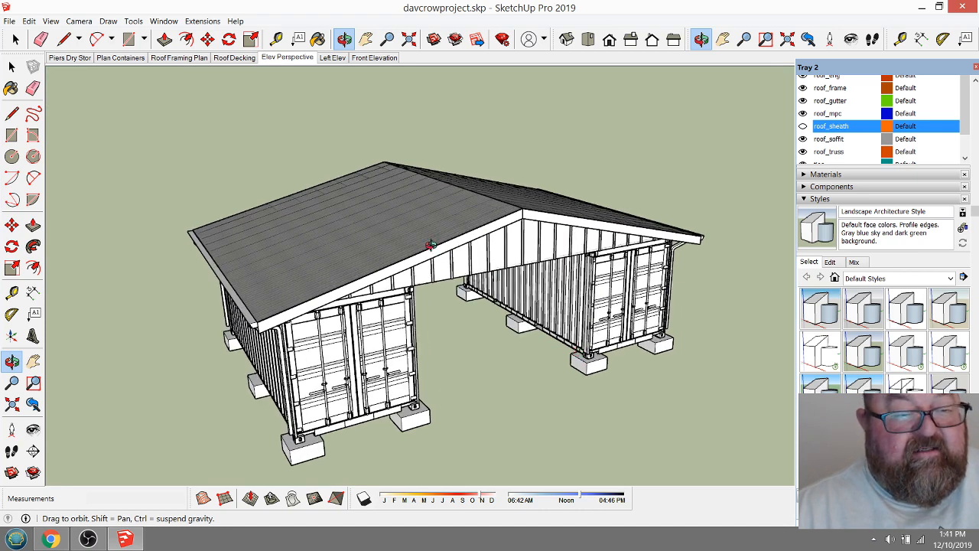
{"action": "middle_click_drag", "start_coordinate": [426, 244], "coordinate": [421, 256]}
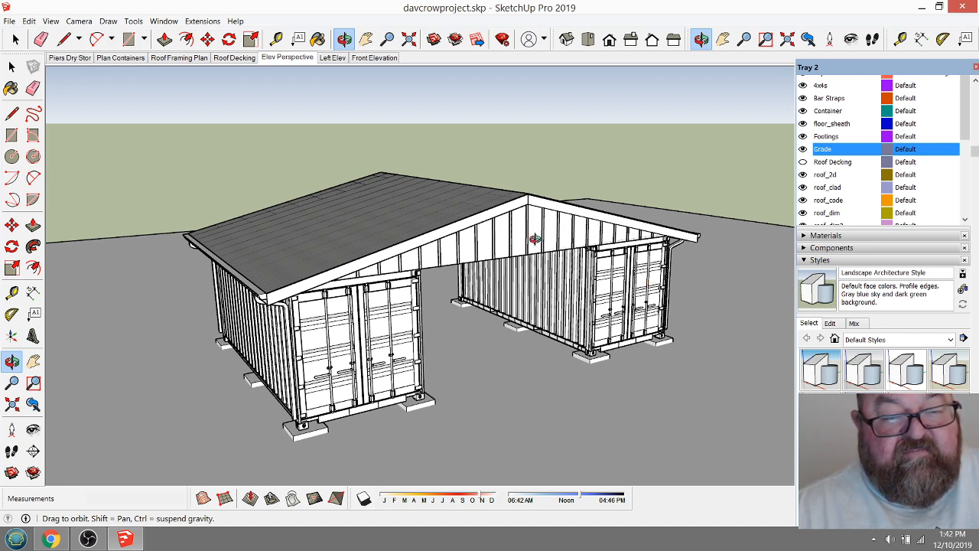
Examine the finished building on its grade surface from ground level, below grade and above the roof
{"action": "left_click_drag", "start_coordinate": [533, 236], "coordinate": [522, 179]}
{"action": "scroll", "coordinate": [522, 179], "scroll_direction": "up", "scroll_amount": 6}
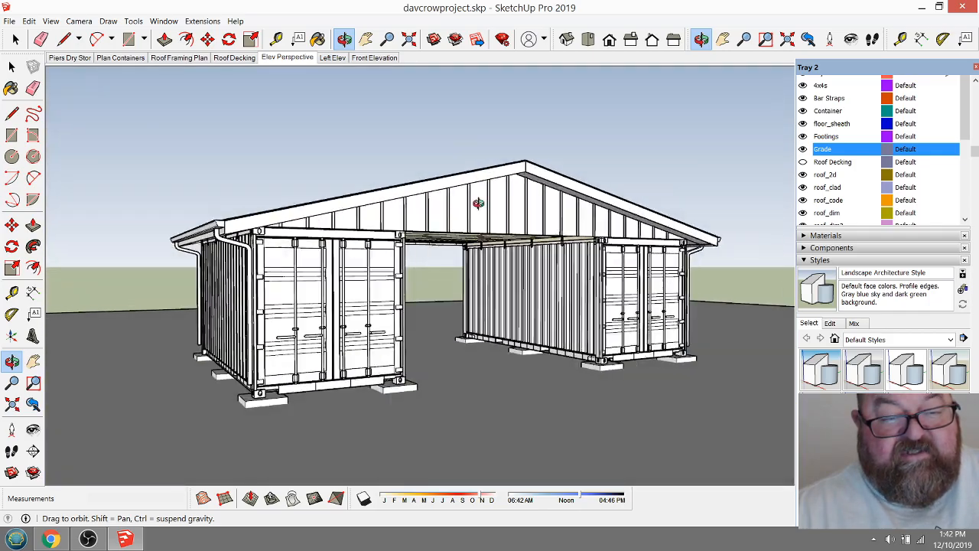
{"action": "scroll", "coordinate": [535, 148], "scroll_direction": "down", "scroll_amount": 5}
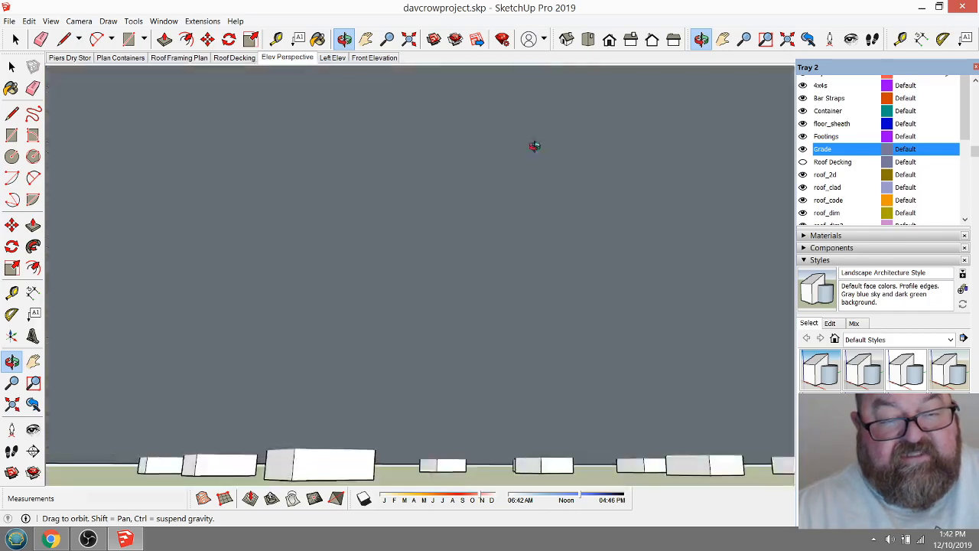
{"action": "left_click_drag", "start_coordinate": [536, 146], "coordinate": [496, 262]}
{"action": "scroll", "coordinate": [420, 256], "scroll_direction": "down", "scroll_amount": 4}
{"action": "left_click_drag", "start_coordinate": [560, 267], "coordinate": [489, 273]}
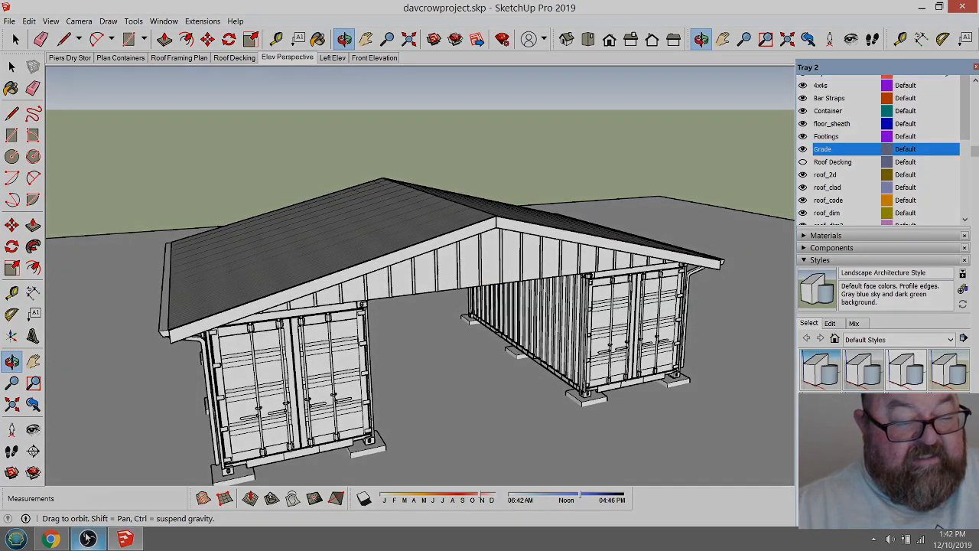